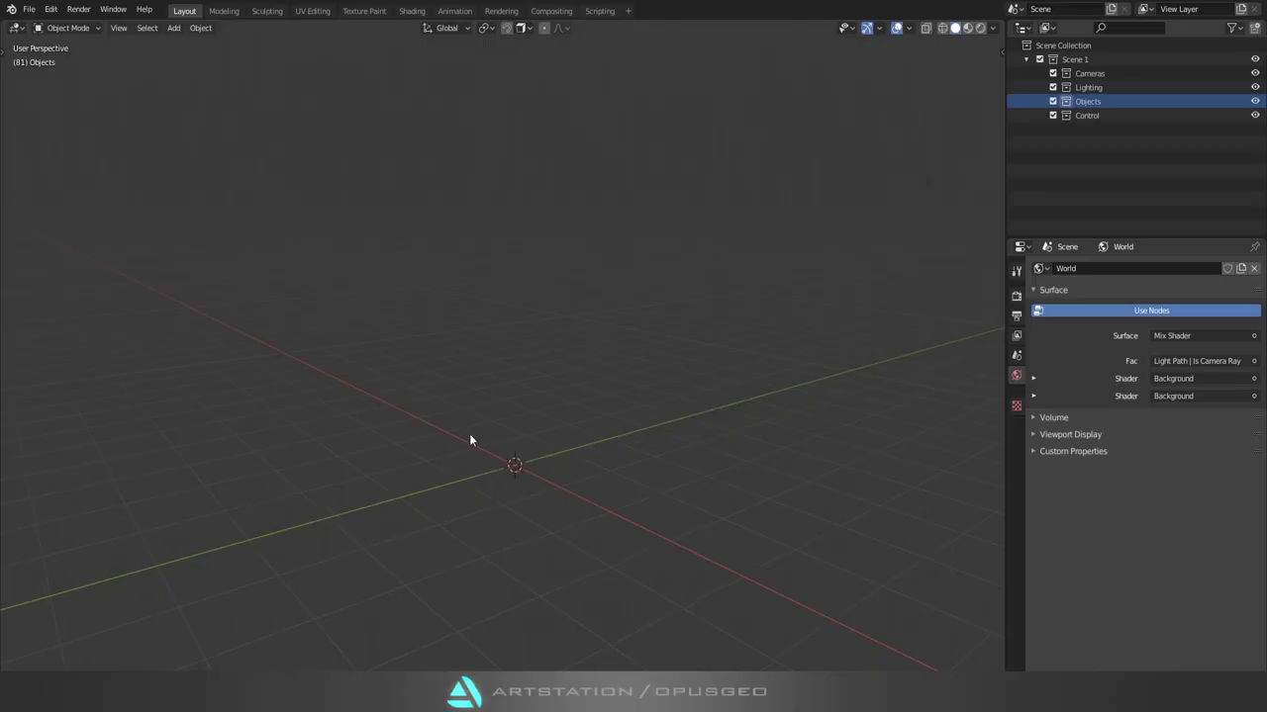
Step: Flatten the default cube into a floor slab
click(447, 451)
key(s)
click(482, 429)
Step: Add a new cube and raise it along Z onto the floor slab
key(shift+a)
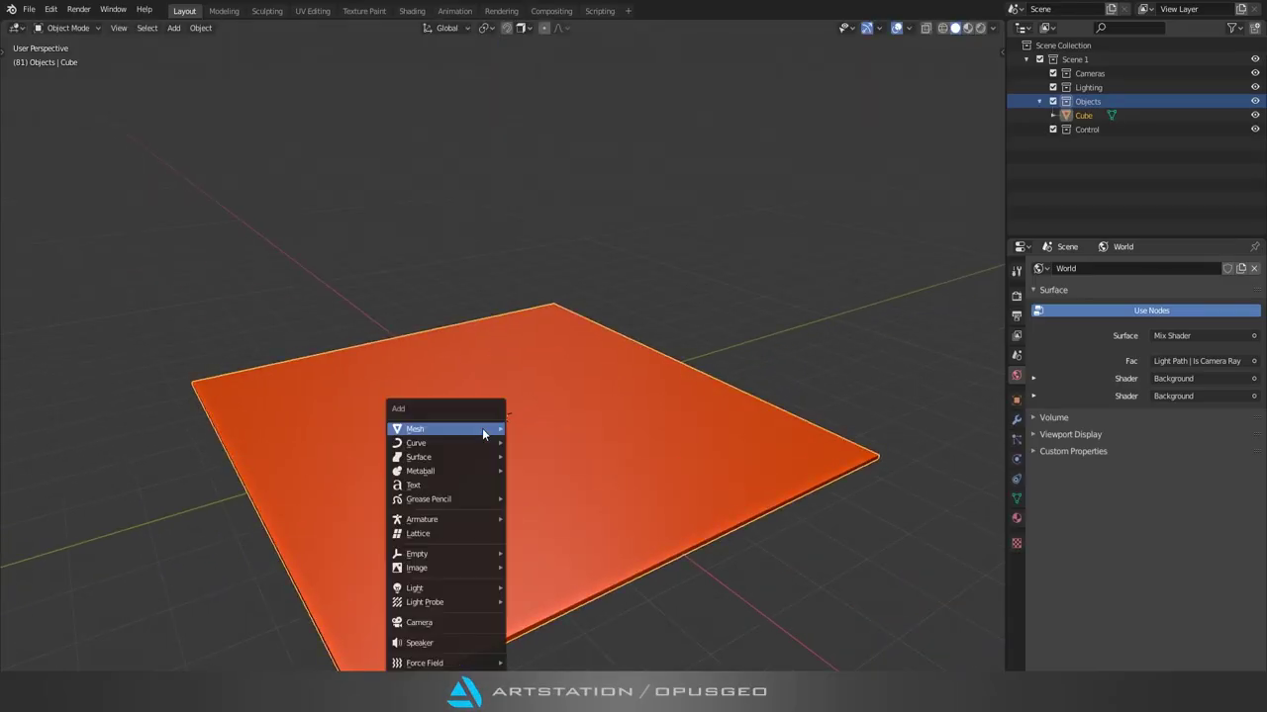
click(482, 429)
key(g)
key(z)
click(326, 427)
mouse_move(327, 428)
middle_down()
mouse_move(451, 446)
mouse_move(410, 411)
middle_up()
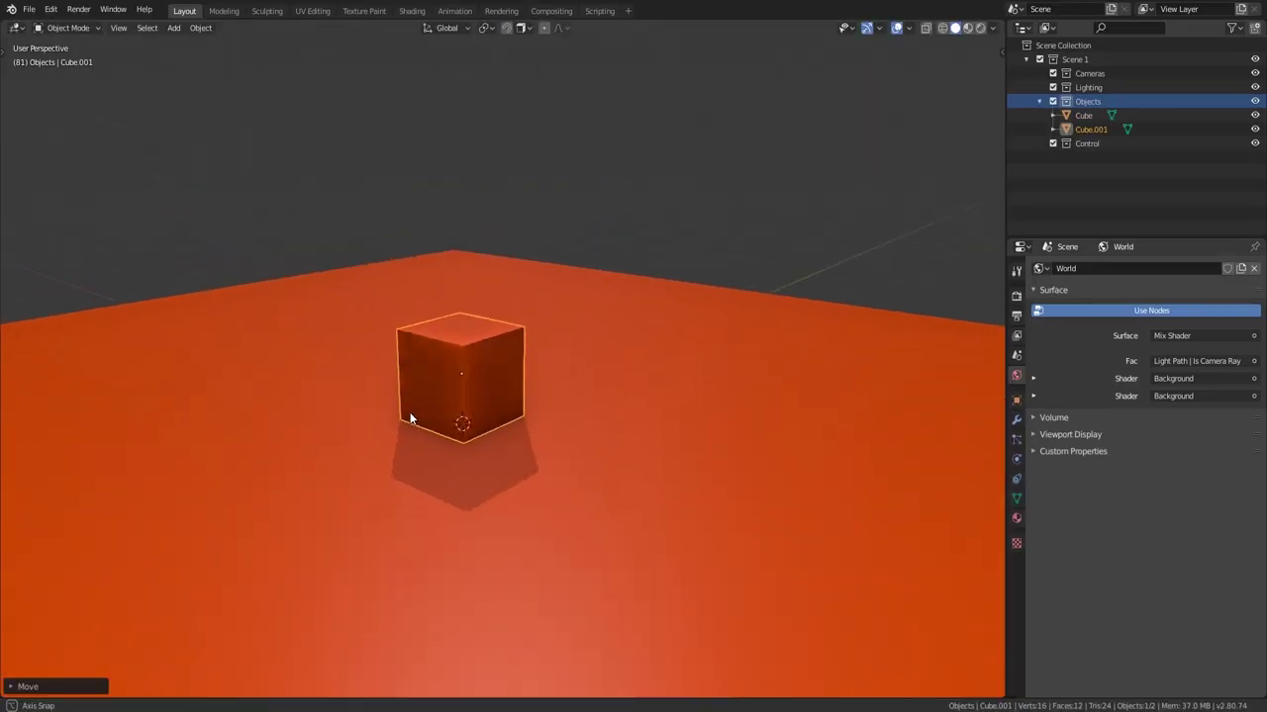
Step: Duplicate the cube and flatten the copy in Z into a thin cap
key(shift+d)
key(s)
key(z)
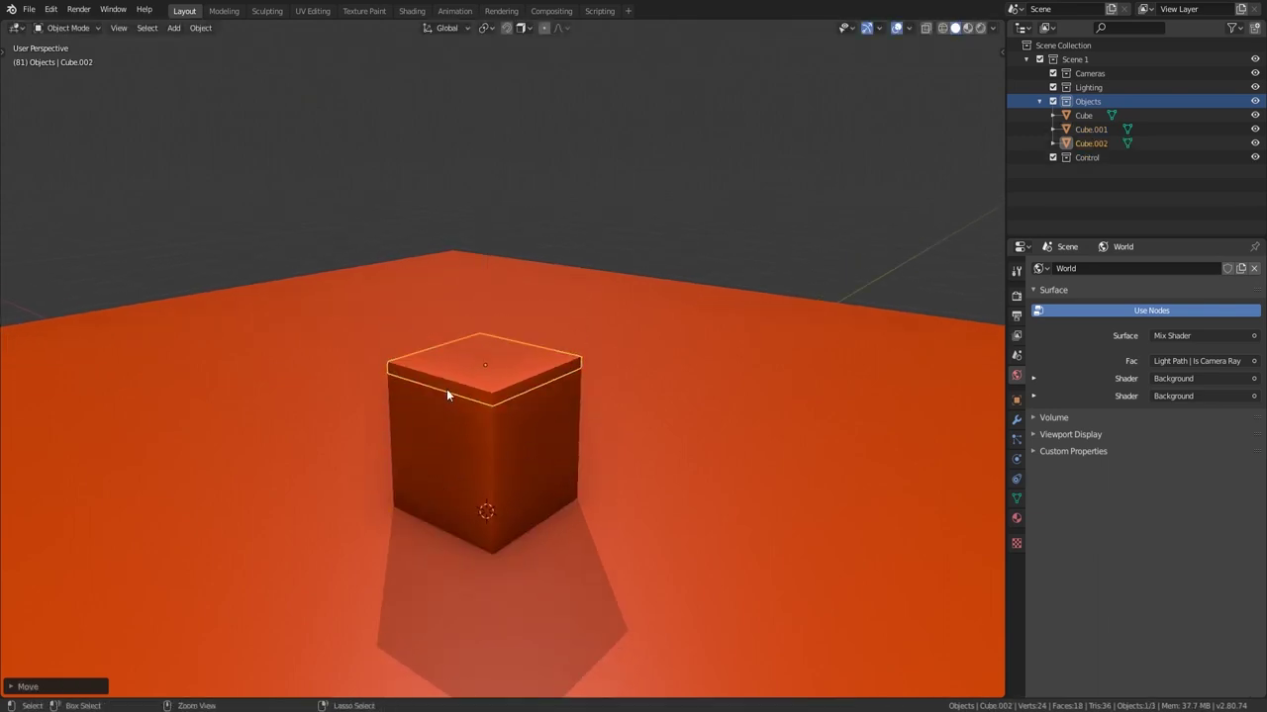
mouse_move(447, 391)
middle_down()
mouse_move(307, 385)
mouse_move(475, 406)
mouse_move(452, 447)
middle_up()
Step: Duplicate the cap slab upward, then delete the unwanted extra duplicate
key(shift+d)
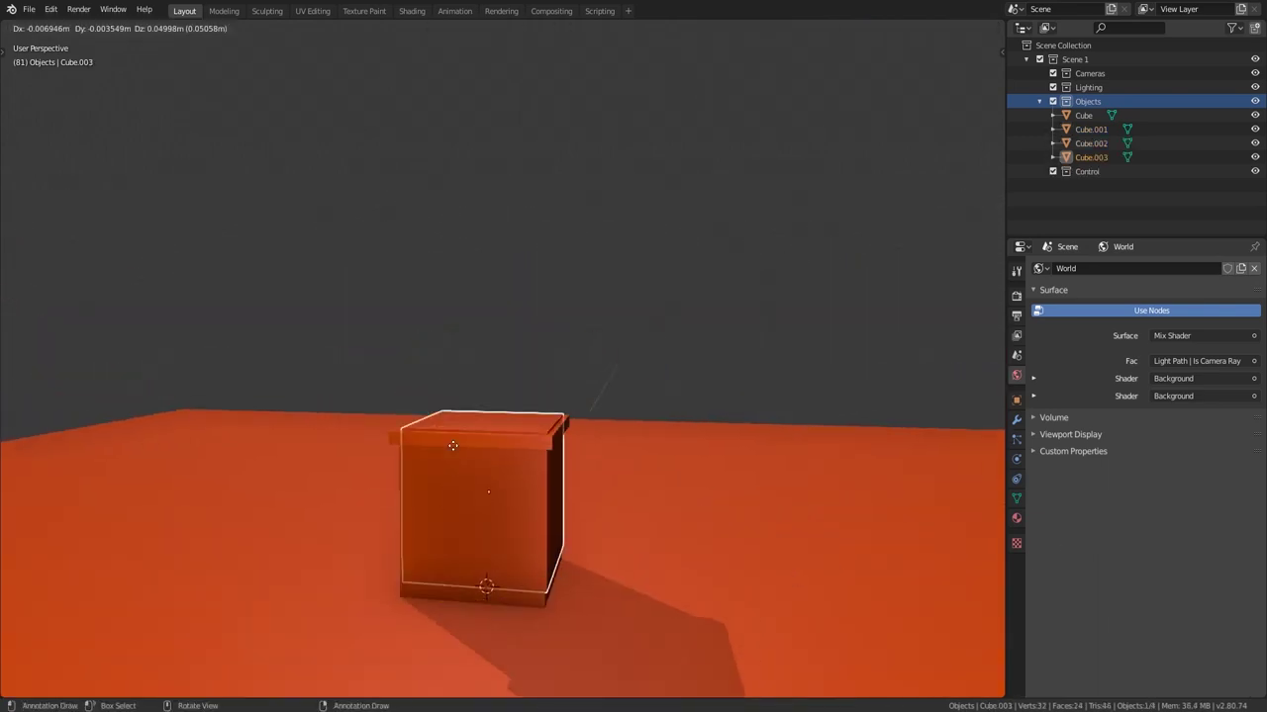
click(471, 388)
middle_drag(471, 388, 491, 432)
key(Delete)
click(406, 574)
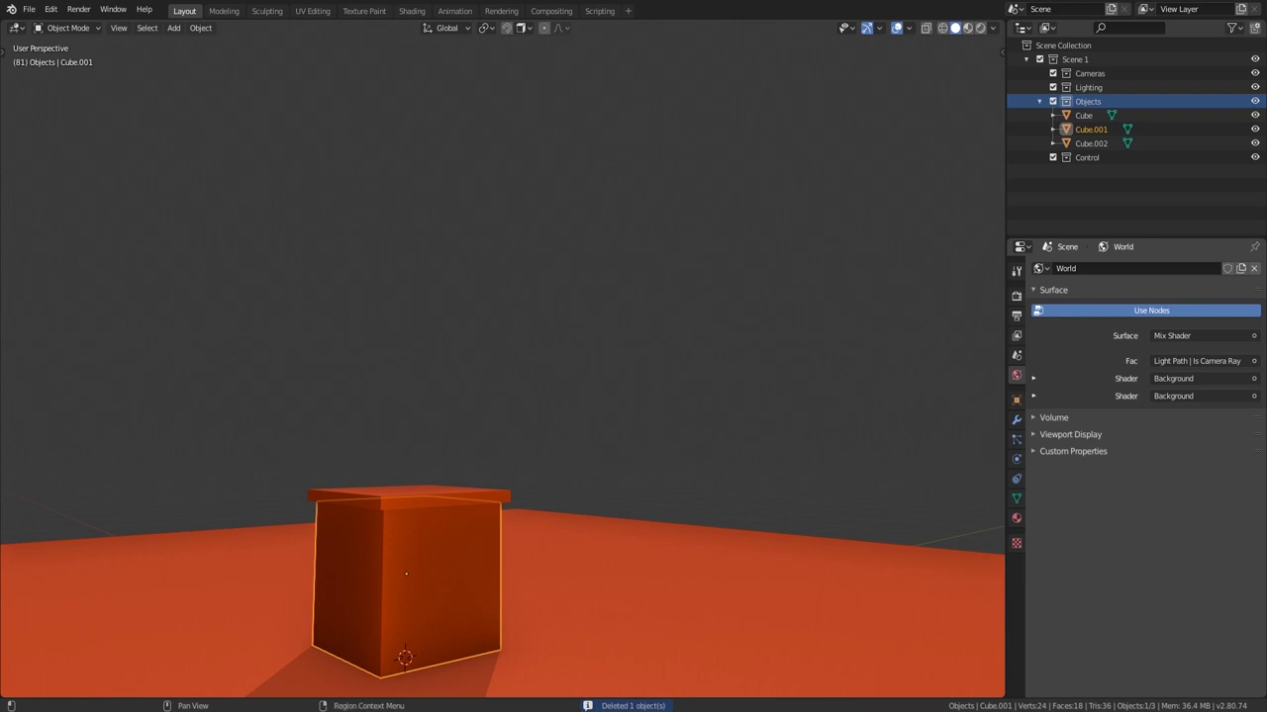
Step: Add an Array modifier to stack the cube upward
click(1016, 420)
click(1146, 268)
click(980, 303)
middle_drag(846, 425, 504, 462)
text(12)
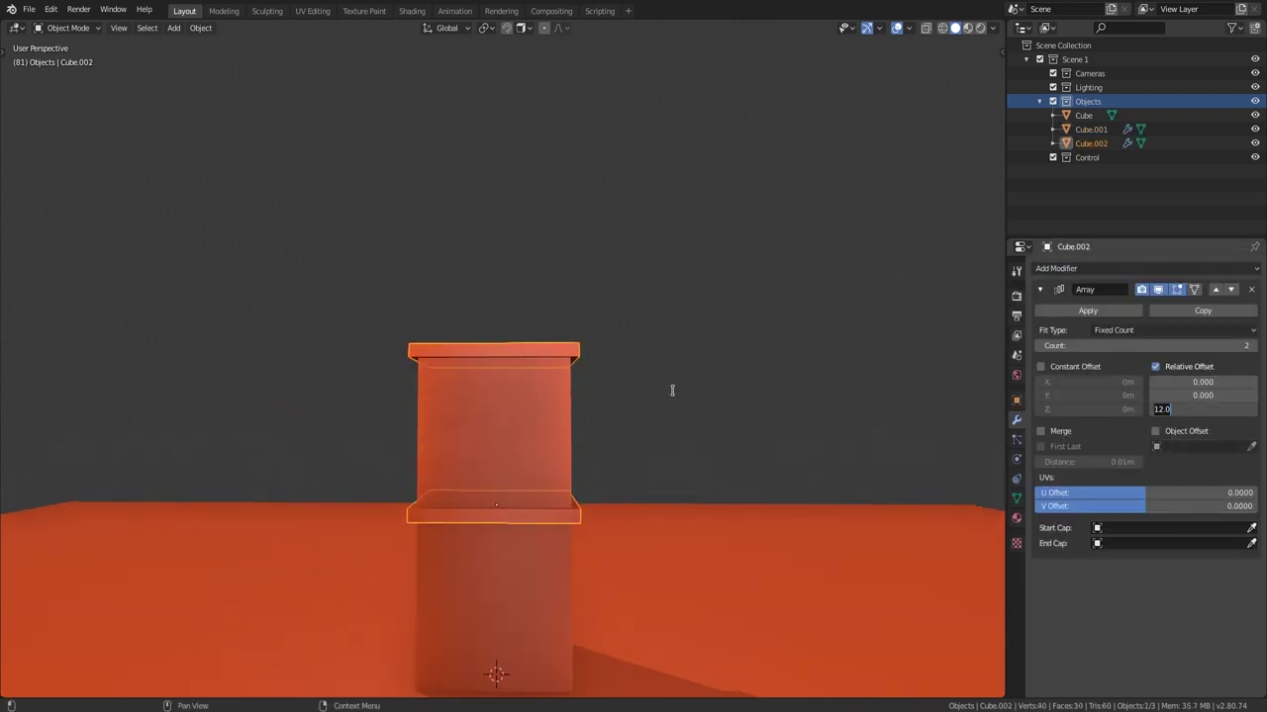
Step: Confirm the Array's upward Z stacking offset and select the cube below the cap
key(Return)
click(514, 297)
mouse_move(672, 390)
middle_down()
mouse_move(514, 297)
mouse_move(550, 249)
mouse_move(513, 439)
middle_up()
Step: Duplicate a cube onto the tower top and widen it, keeping its height
key(shift+d)
click(471, 307)
key(s)
key(shift+z)
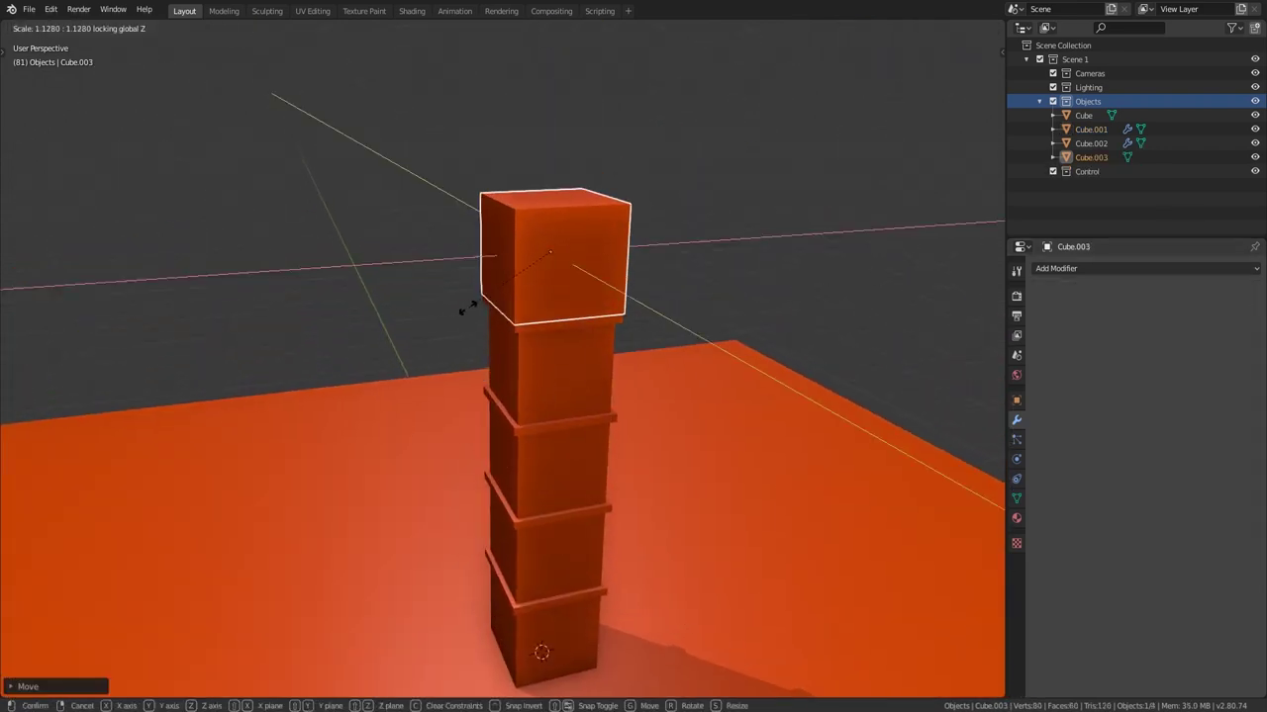
click(471, 310)
mouse_move(471, 310)
middle_down()
mouse_move(558, 312)
mouse_move(564, 453)
middle_up()
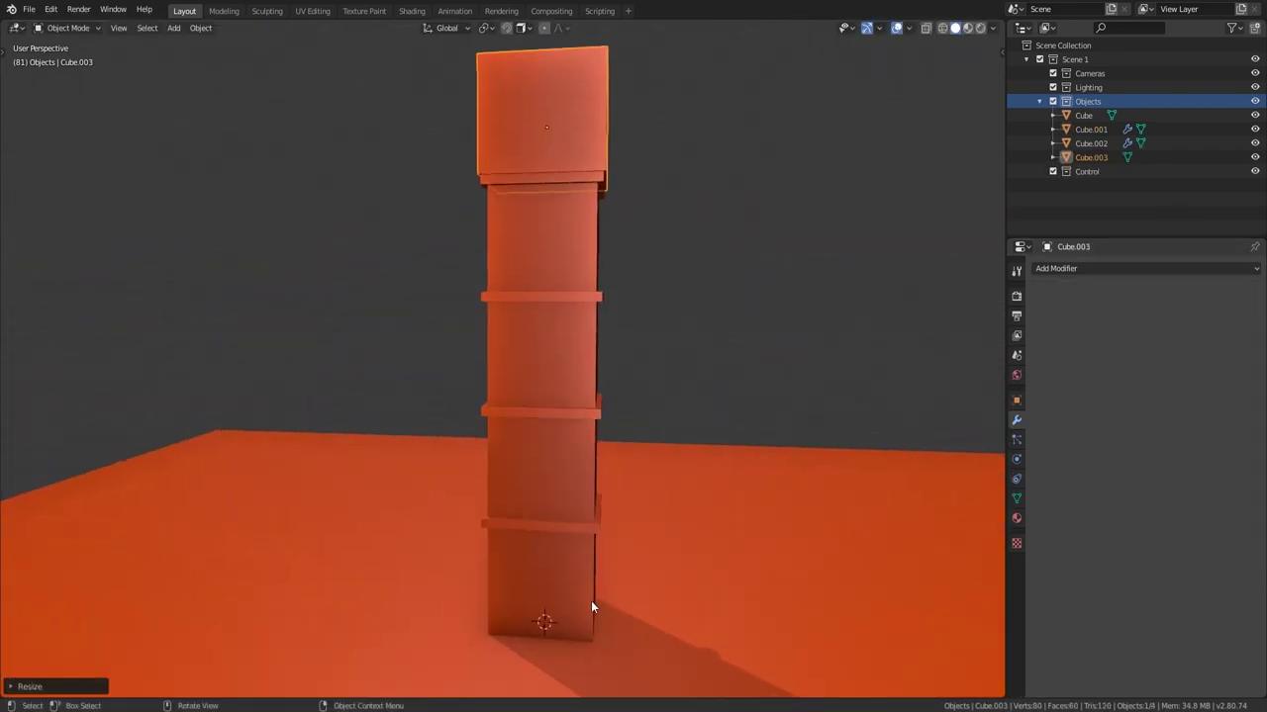
Step: Shrink a copy into a thin pillar and move it onto the tower corner
key(s)
key(x)
click(470, 635)
middle_drag(470, 634, 596, 580)
scroll(506, 518, up, 4)
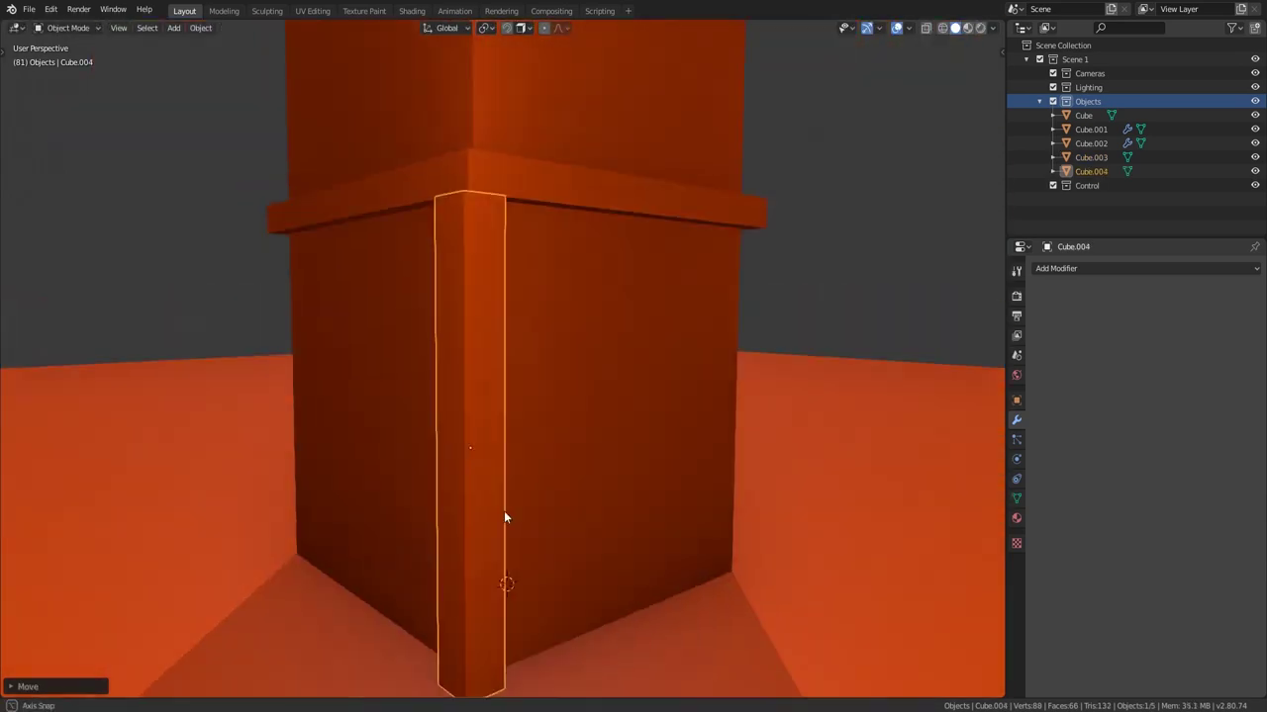
key(g)
click(432, 427)
middle_drag(430, 426, 481, 236)
middle_drag(441, 437, 390, 454)
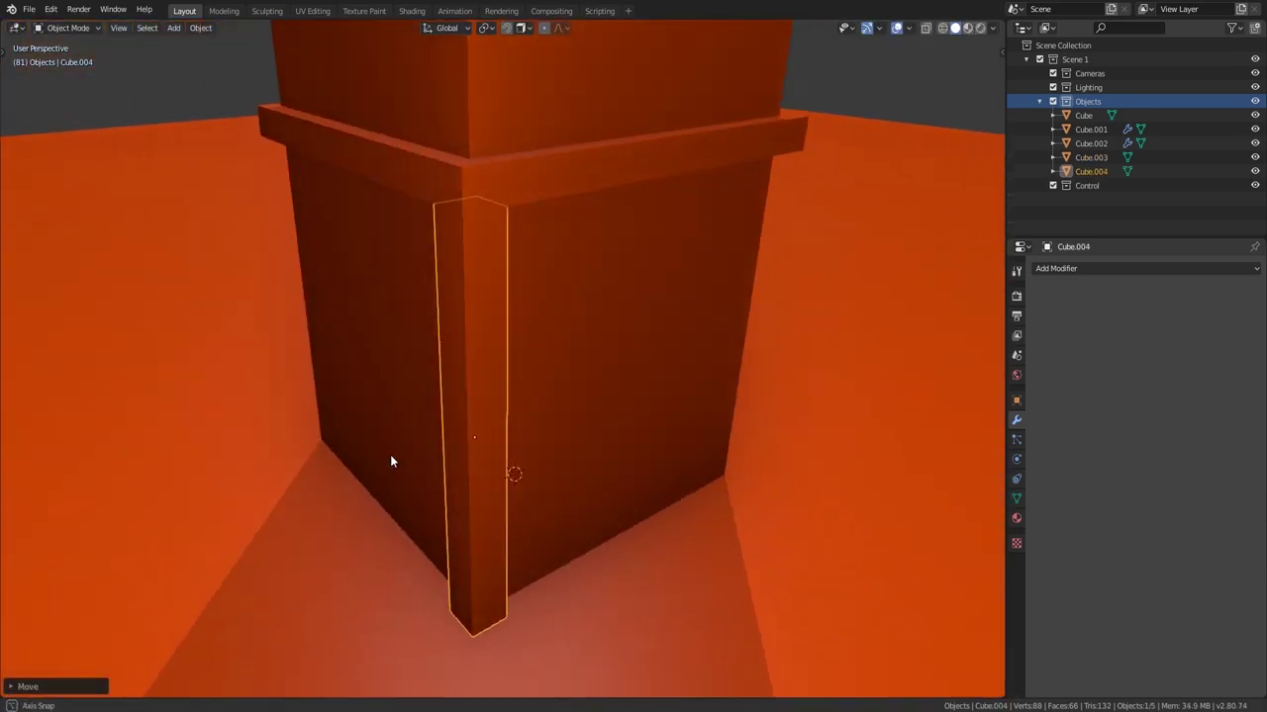
Step: Set the corner pillar's origin to the 3D cursor
click(200, 27)
click(379, 87)
mouse_move(379, 87)
middle_down()
mouse_move(538, 352)
mouse_move(461, 392)
middle_up()
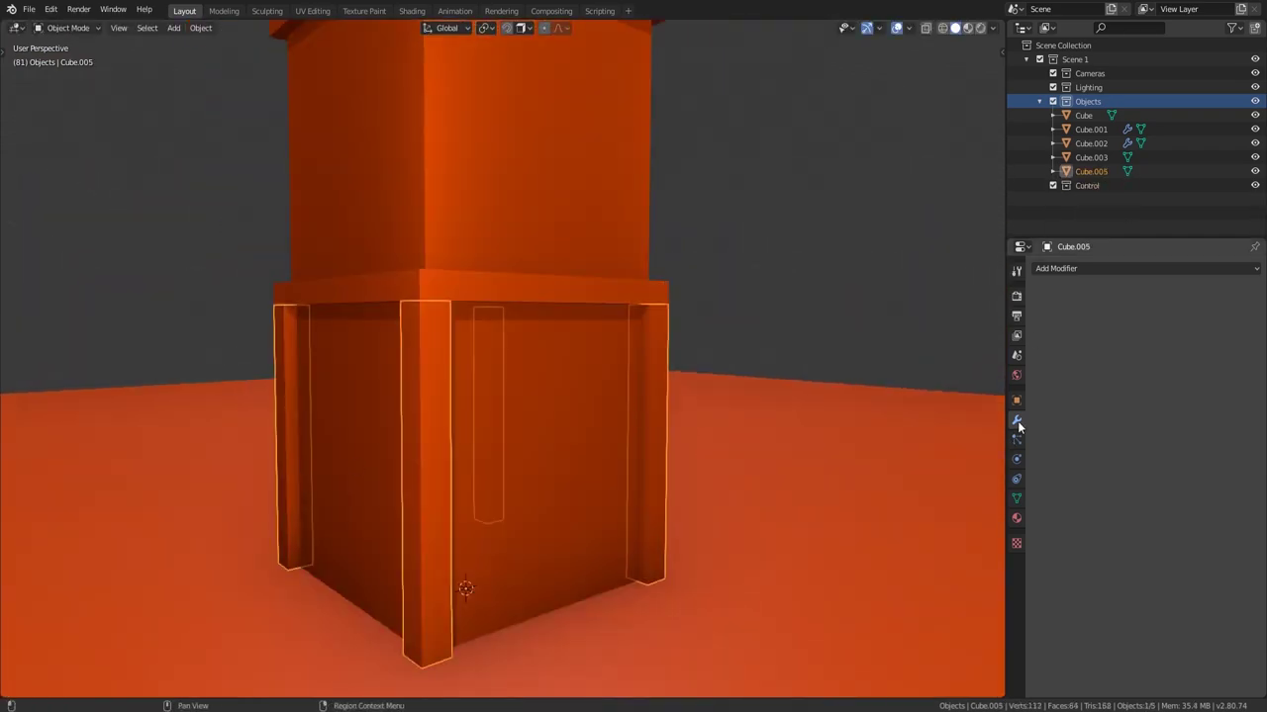
Step: Resize the storey cap slab and shift an edge loop vertically
middle_drag(514, 297, 616, 260)
scroll(617, 260, up, 1)
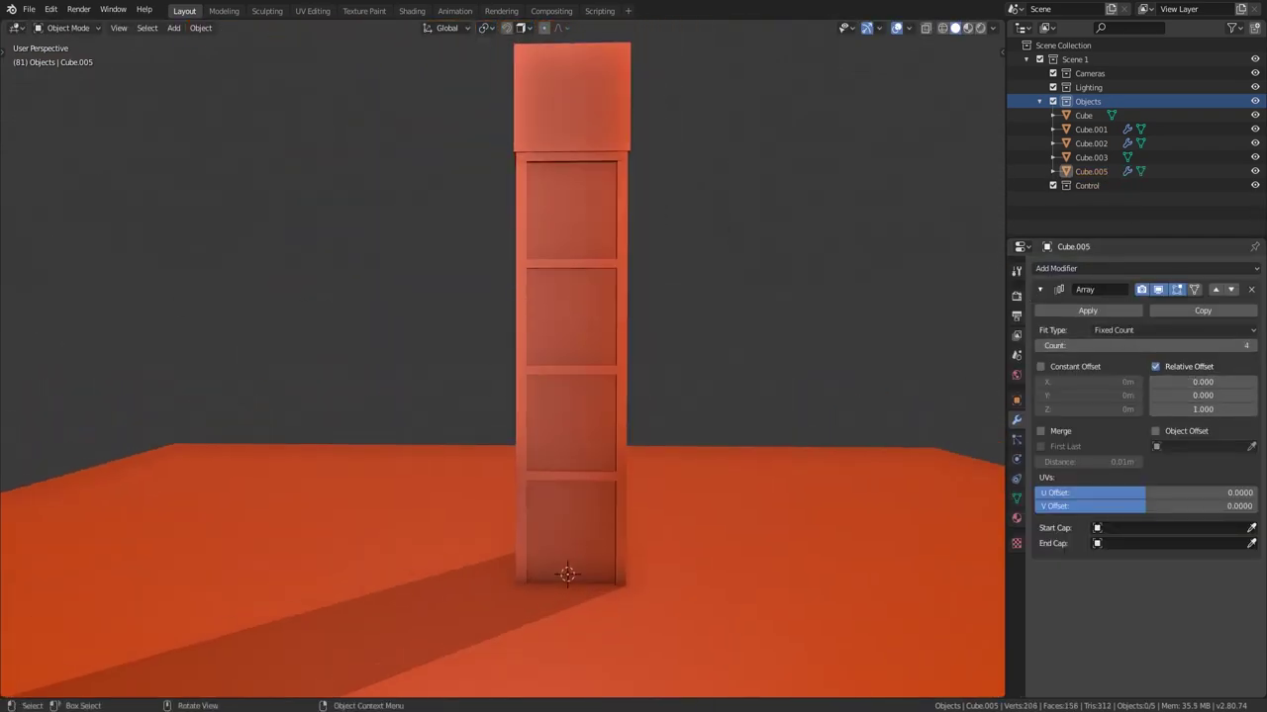
click(554, 447)
key(s)
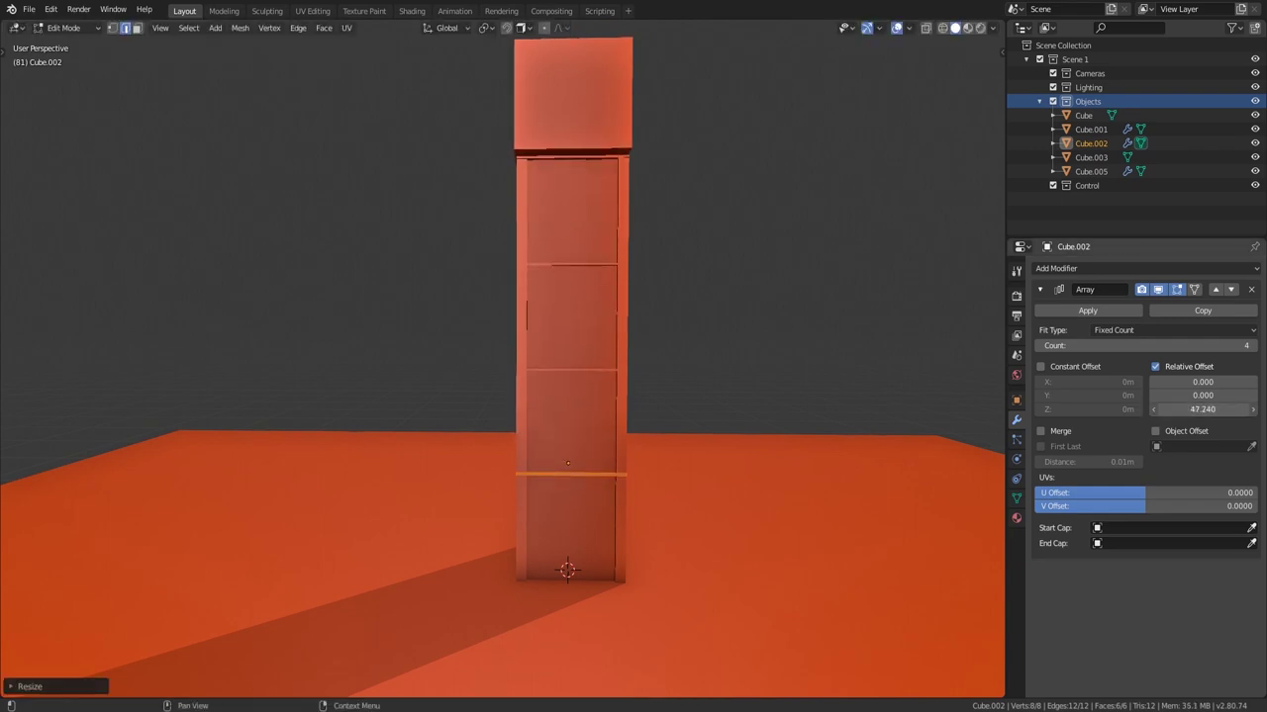
scroll(492, 520, up, 3)
key(g)
key(z)
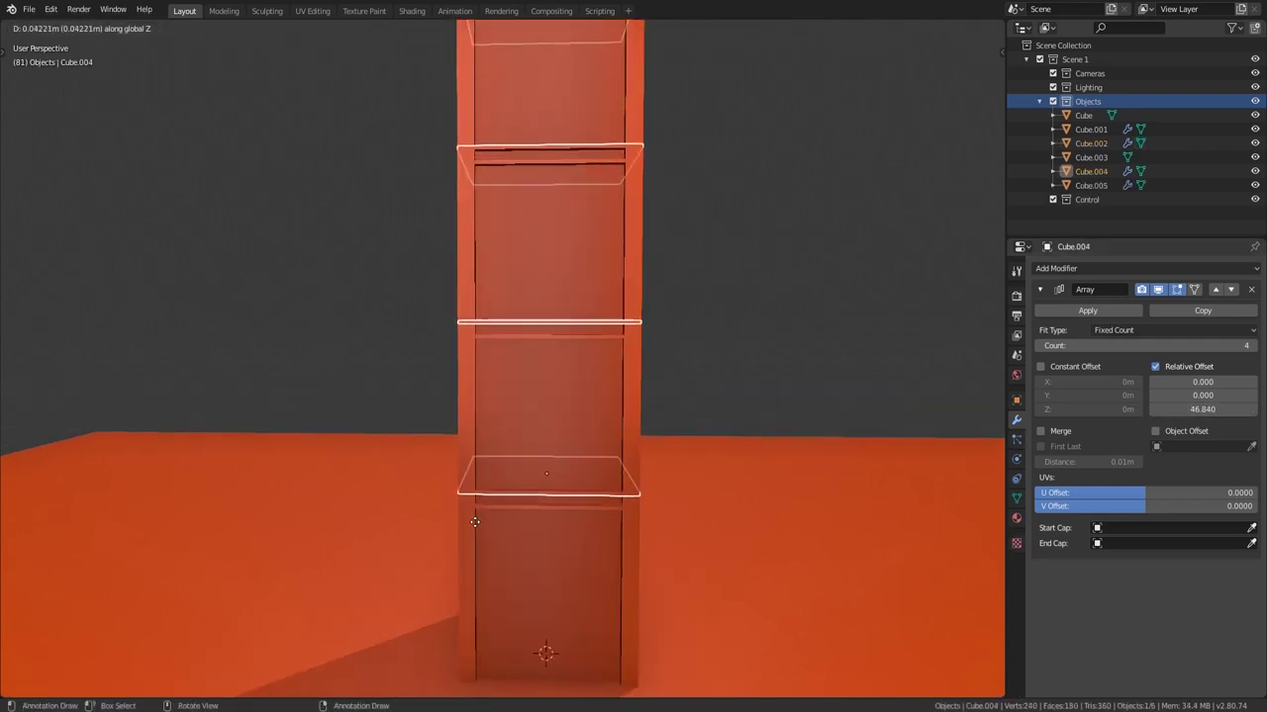
scroll(525, 460, down, 3)
mouse_move(560, 484)
middle_down()
mouse_move(565, 475)
mouse_move(528, 468)
middle_up()
Step: Duplicate the pillars to the tower base as door posts and slim them, keeping height
key(shift+d)
click(549, 500)
key(s)
key(shift+z)
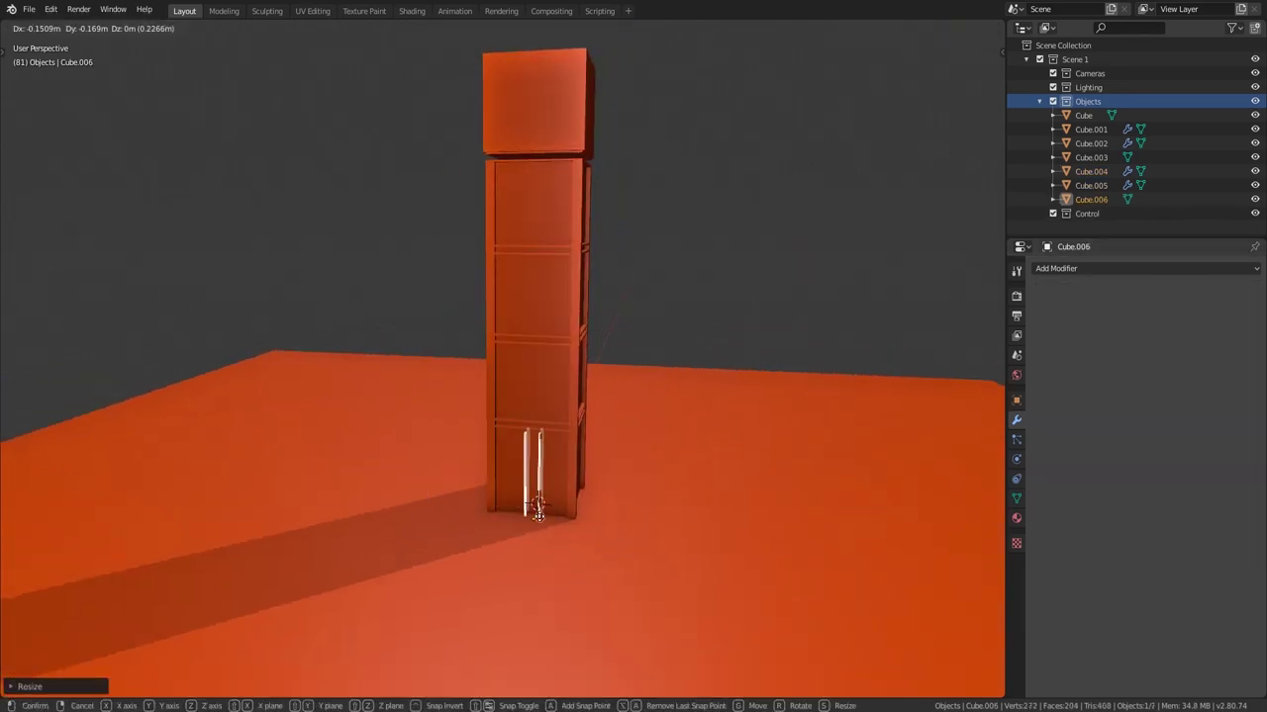
Step: Confirm the slimmer door pillars
click(537, 511)
scroll(537, 511, up, 5)
middle_drag(538, 511, 311, 617)
Step: Select the linked pillar mesh and move the pillar to the doorway's right edge
key(Tab)
mouse_move(528, 509)
middle_down()
mouse_move(504, 477)
mouse_move(418, 447)
middle_up()
key(l)
middle_drag(576, 509, 540, 462)
key(g)
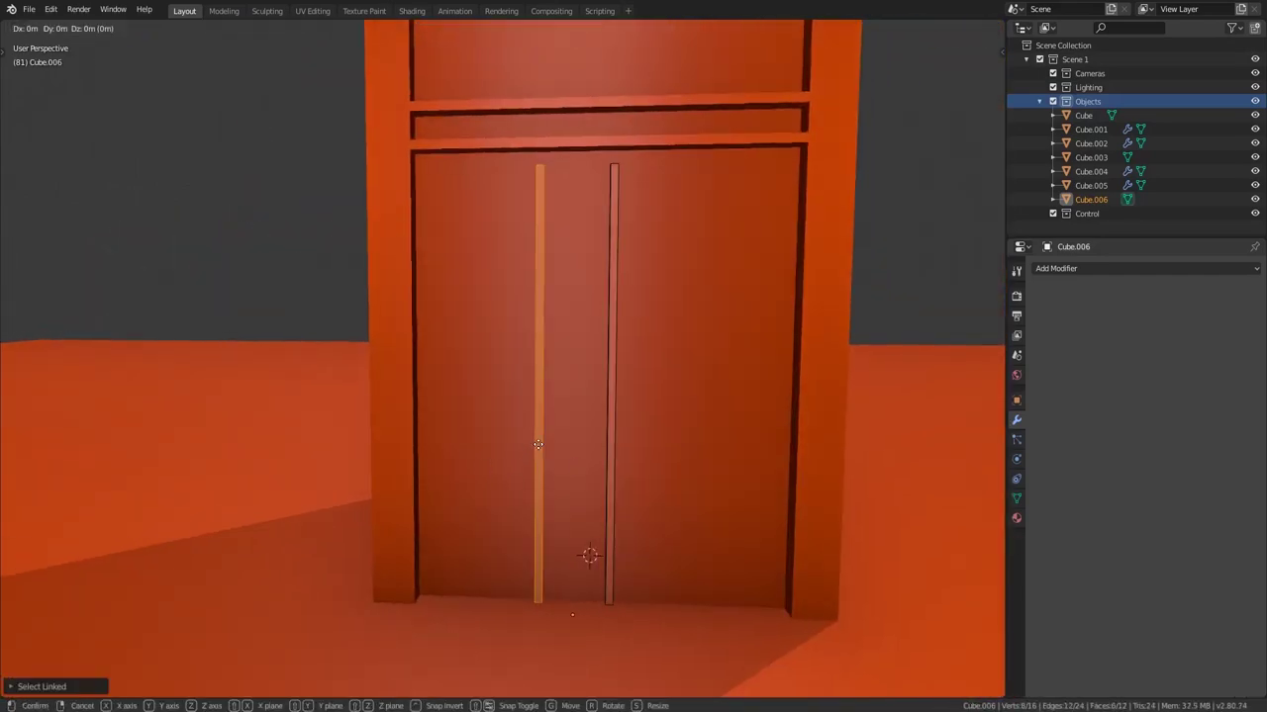
key(Escape)
key(Tab)
key(g)
Step: Give one door pillar an Array with 2.0 X offset and 14 copies
click(717, 460)
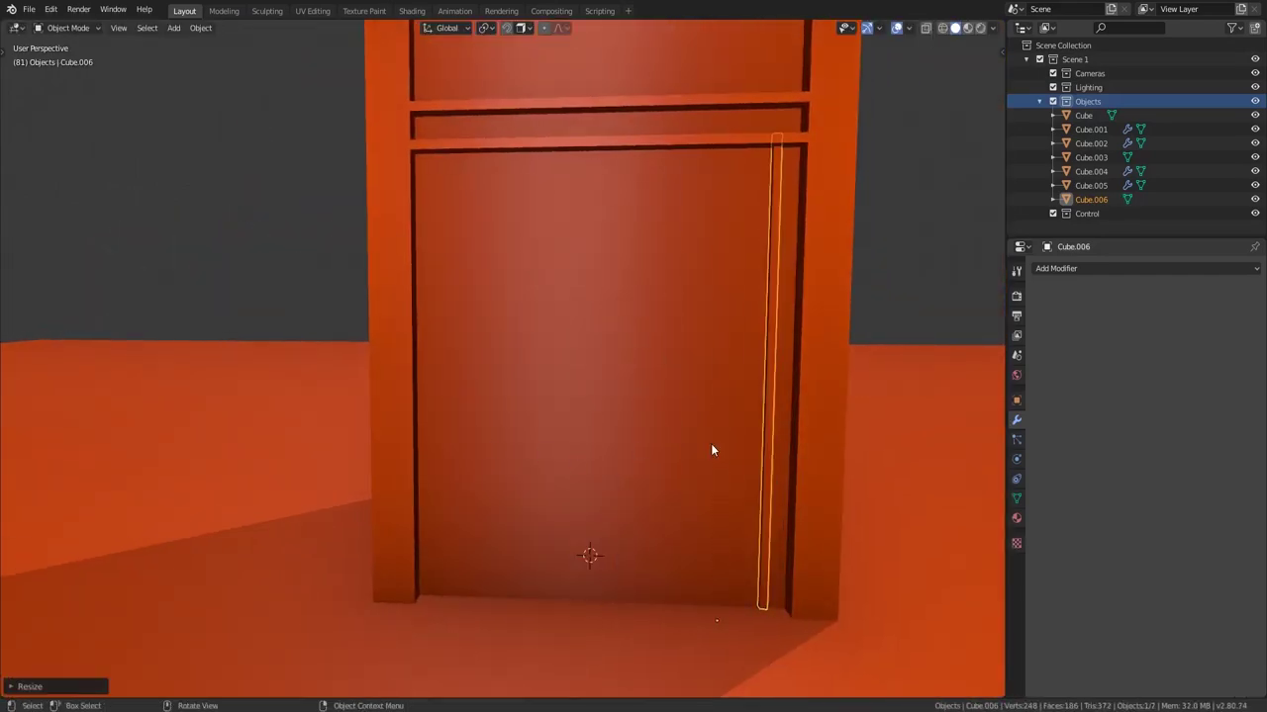
click(1088, 268)
click(908, 291)
double_click(1189, 382)
text(2.0)
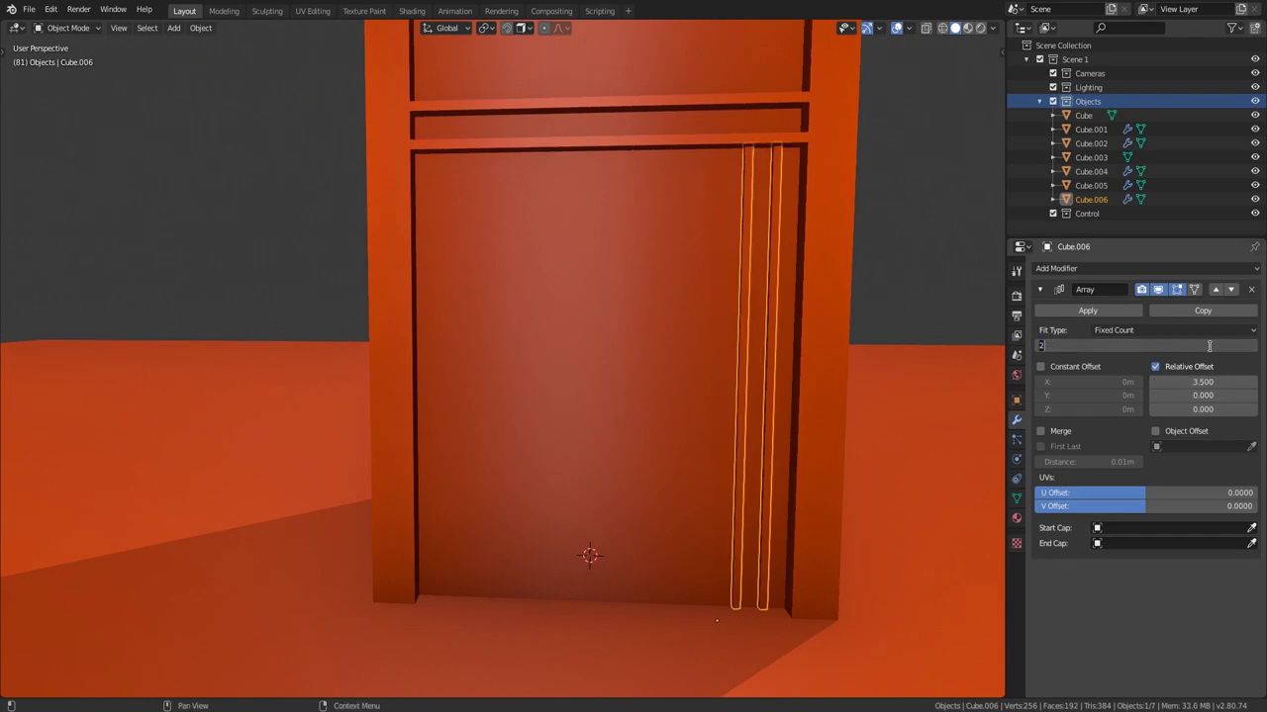
drag(1209, 345, 1211, 345)
Step: Duplicate the Array modifier to stack the slat rows four storeys up
click(1203, 311)
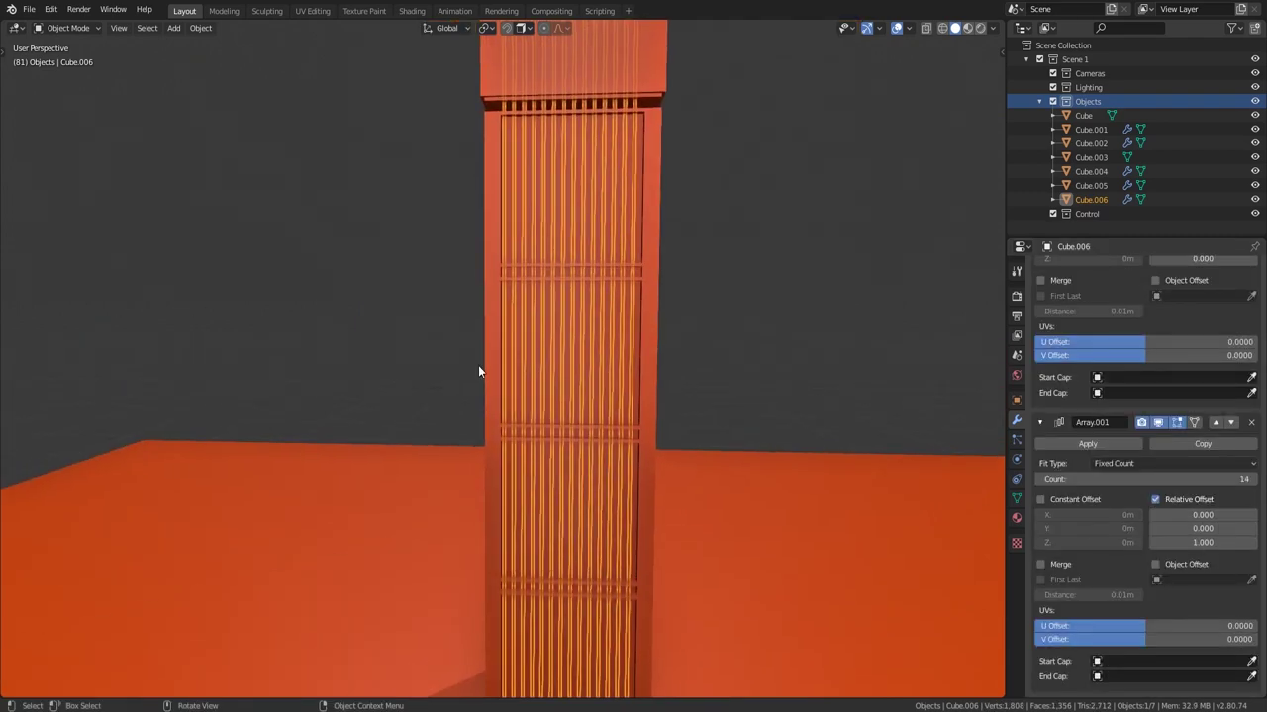
middle_drag(478, 365, 555, 356)
drag(1209, 479, 1207, 480)
scroll(518, 341, up, 5)
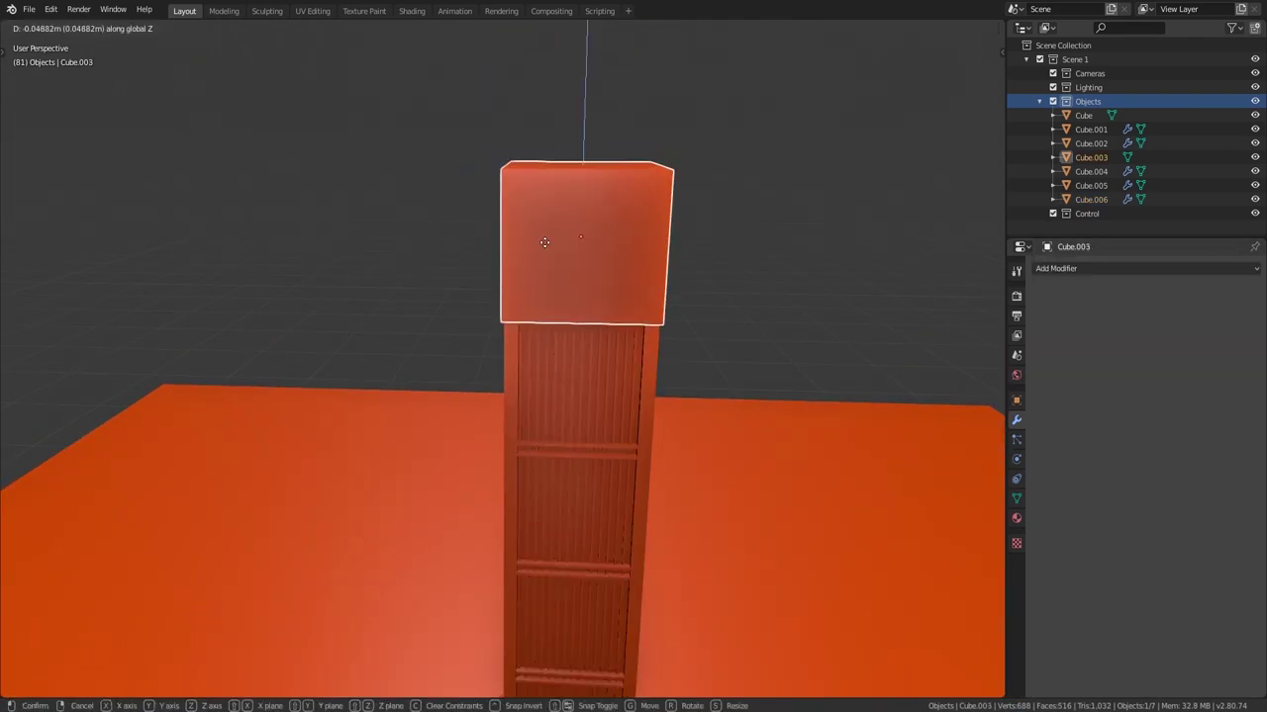
key(r)
key(Escape)
Step: Reset the slats' origin point and select the main tower cube
click(199, 28)
click(396, 99)
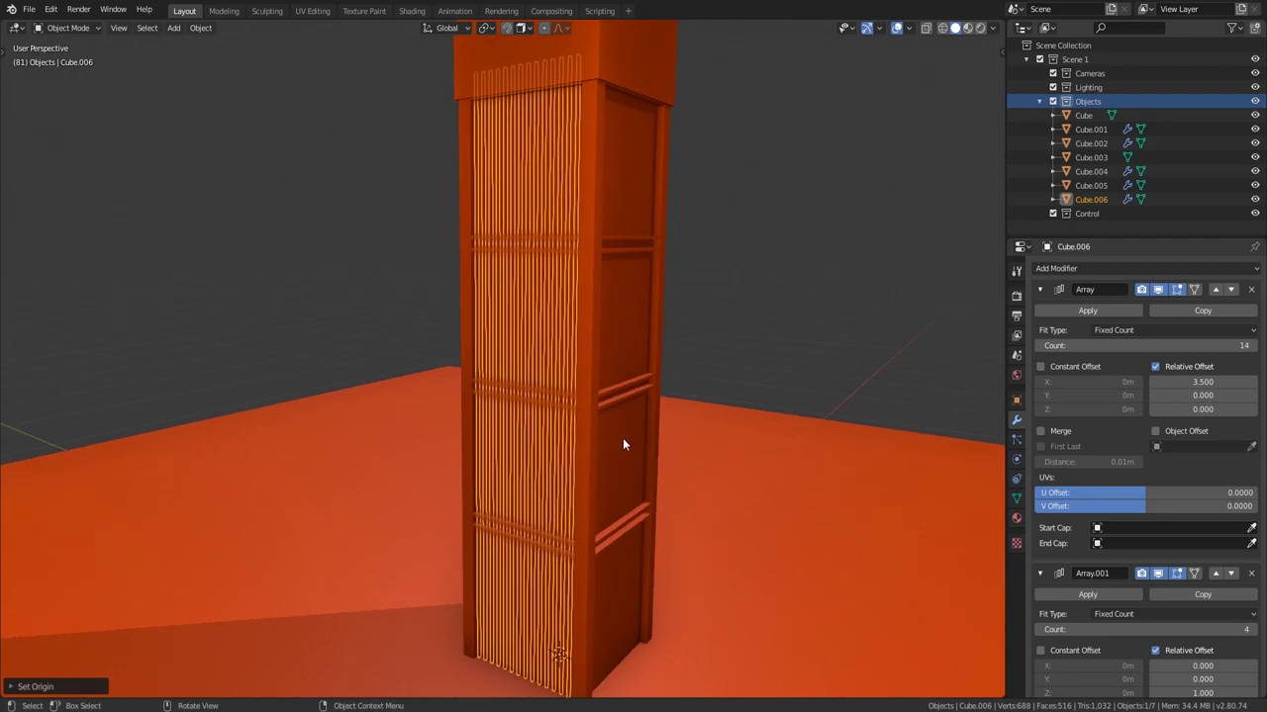
click(622, 438)
click(200, 28)
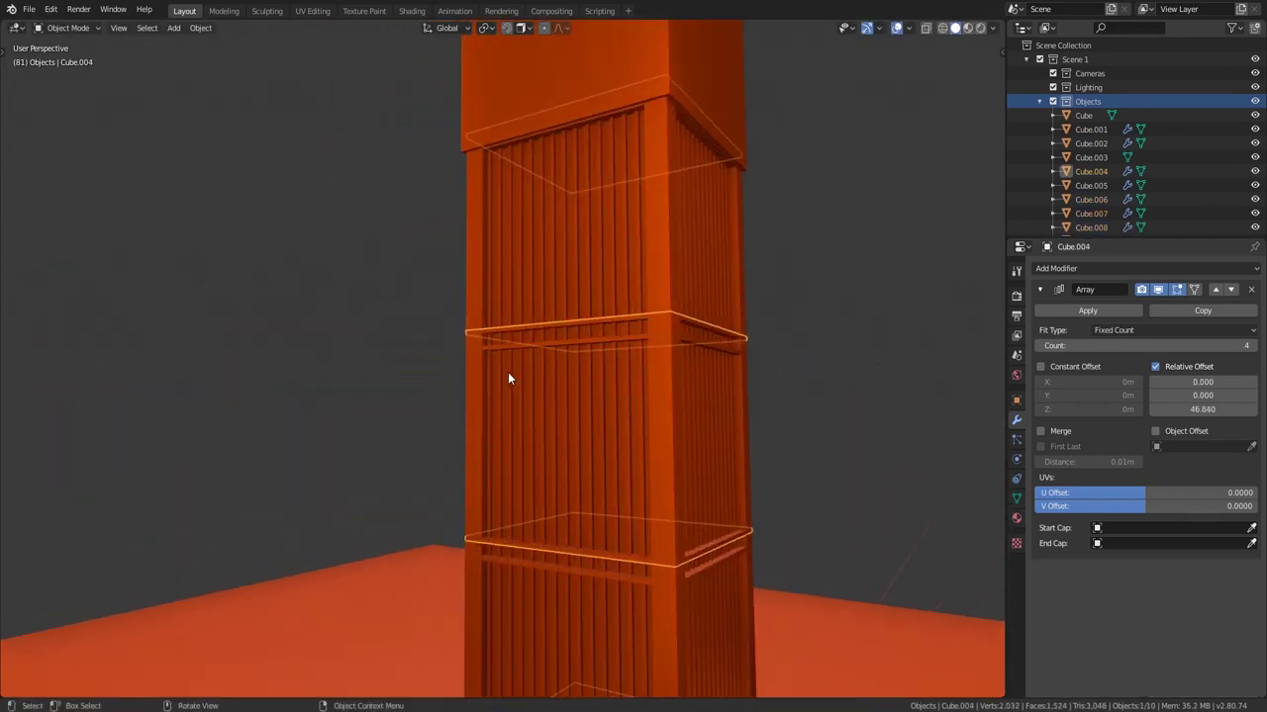
Step: Add a Bevel modifier to the shelf slabs and move it above the Array
click(1056, 268)
click(992, 317)
click(1215, 313)
scroll(694, 368, up, 5)
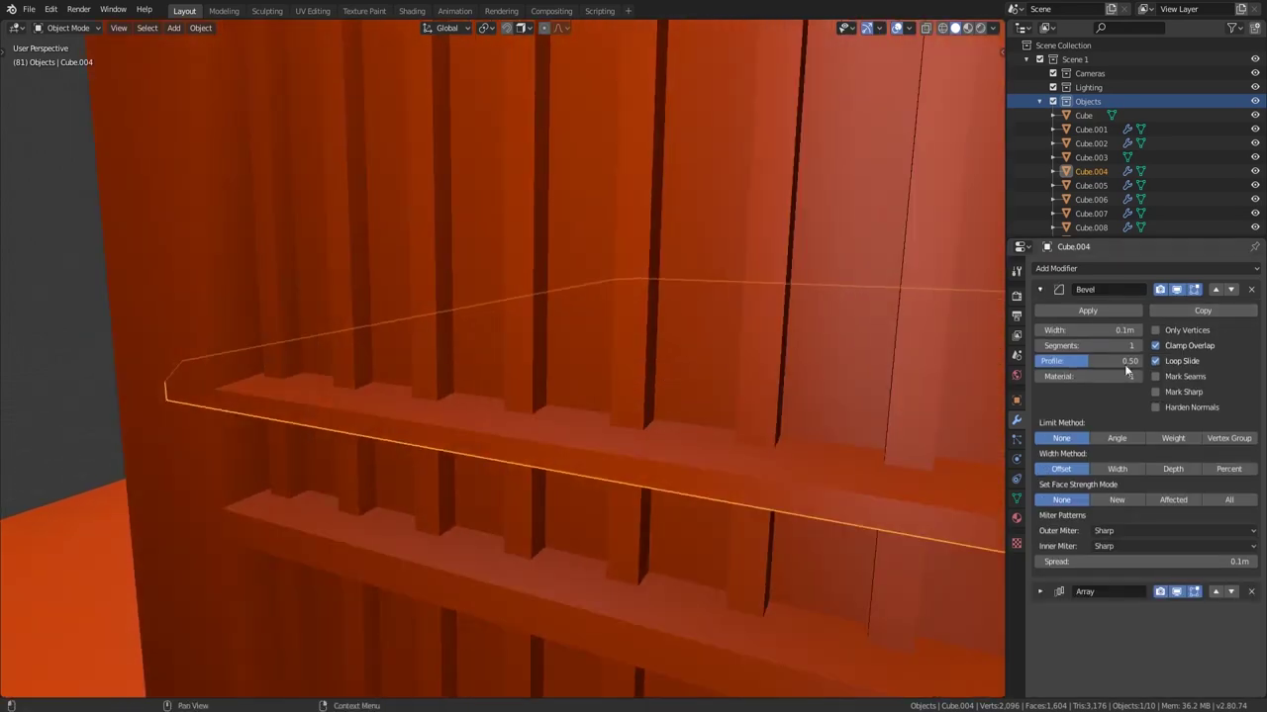
Step: Reselect the storey cap slab, reorder its Bevel above the Array, and edit the bevel width
click(608, 440)
click(594, 460)
click(594, 460)
click(1039, 289)
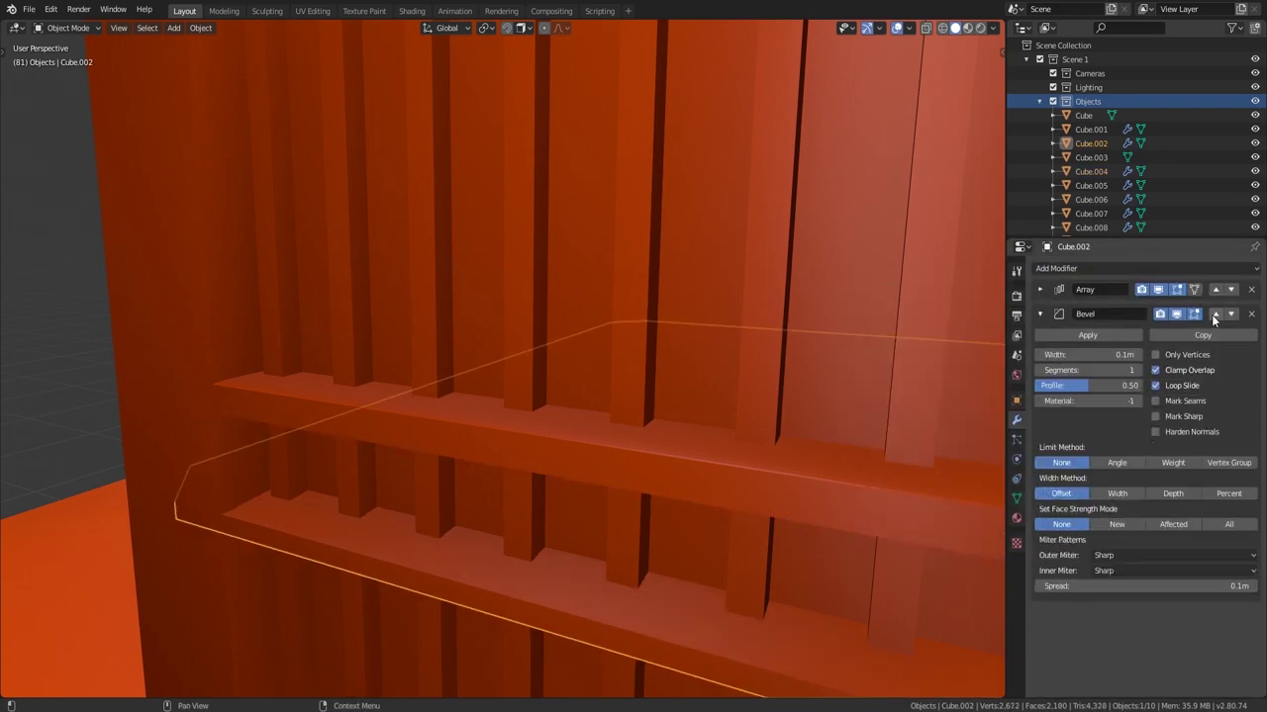
click(1215, 313)
double_click(1098, 330)
text(0)
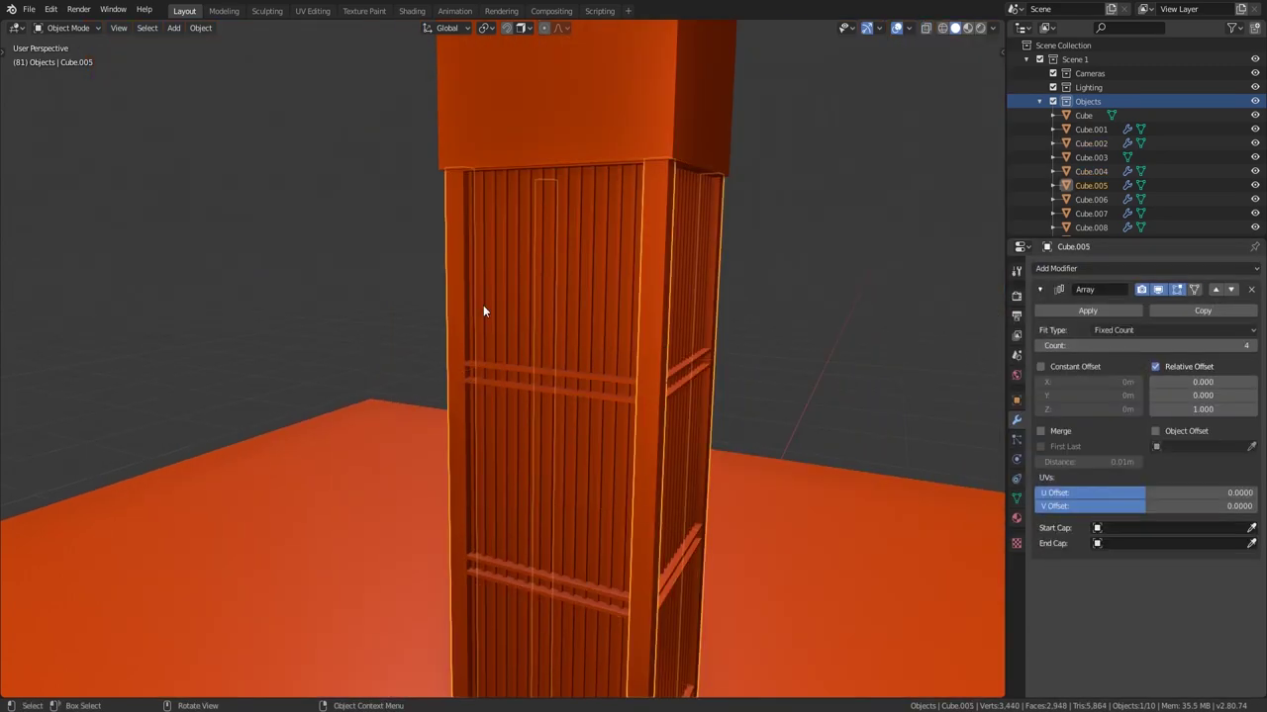
Step: Add a wider Bevel modifier to the corner pillars
click(1055, 268)
click(1101, 365)
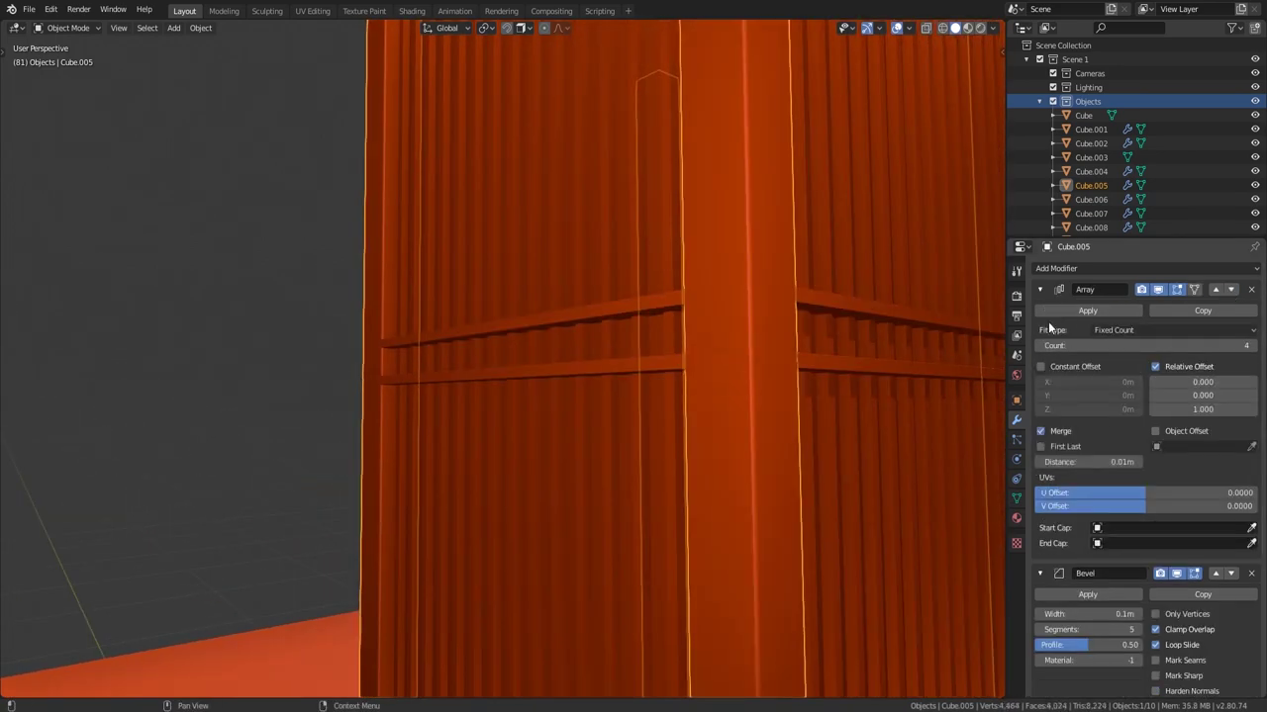
click(1039, 289)
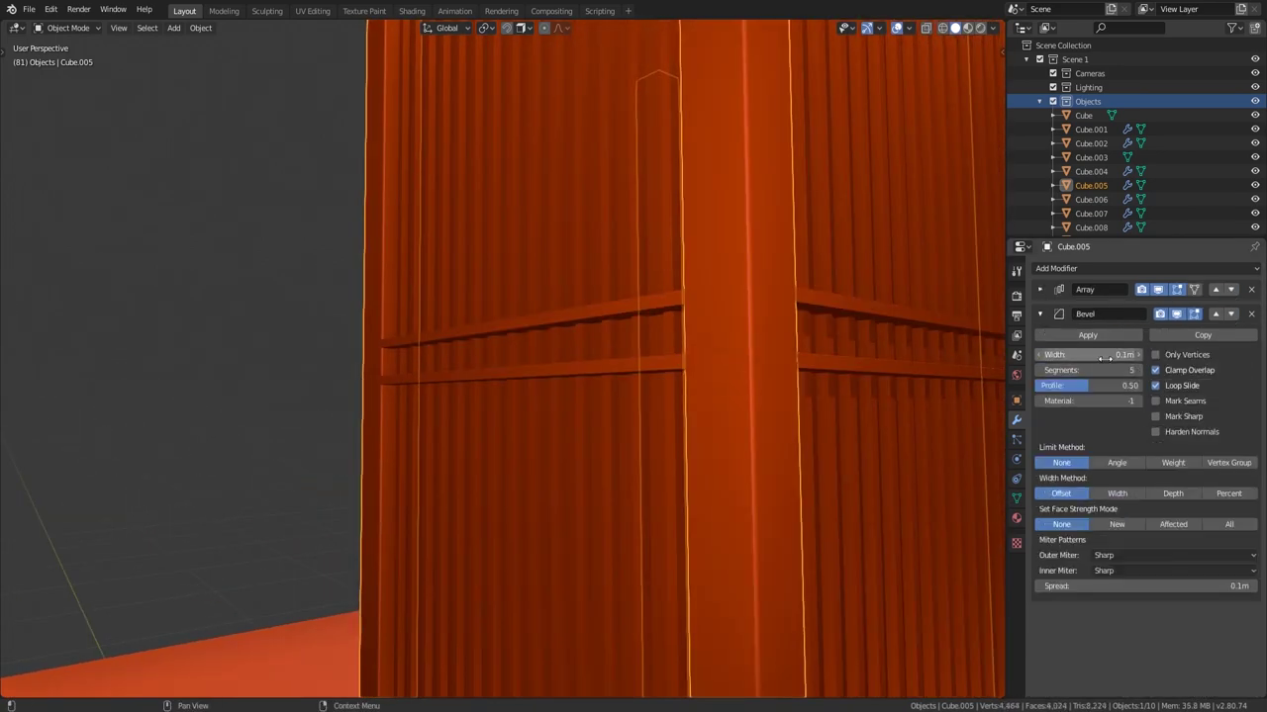
drag(1088, 354, 1118, 354)
scroll(542, 466, down, 6)
scroll(541, 464, down, 2)
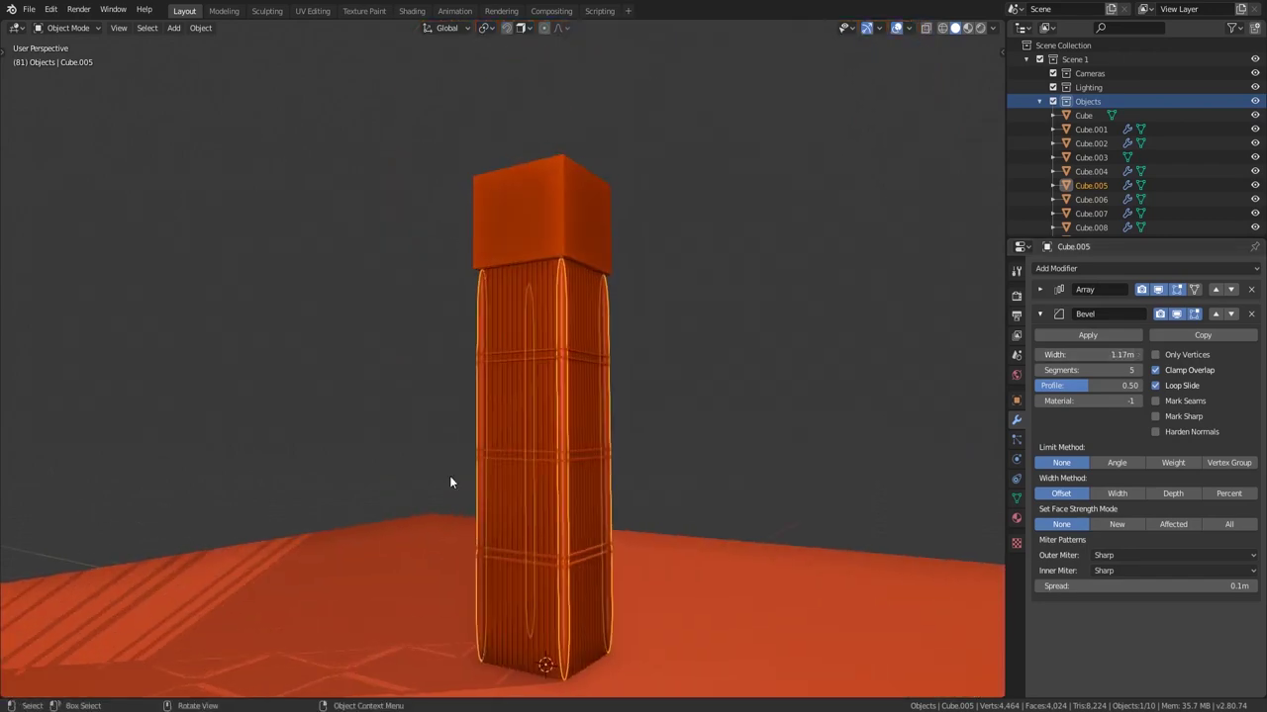
Step: Add a loop cut near the base of the pillar mesh in Edit Mode
key(Tab)
key(ctrl+r)
click(556, 589)
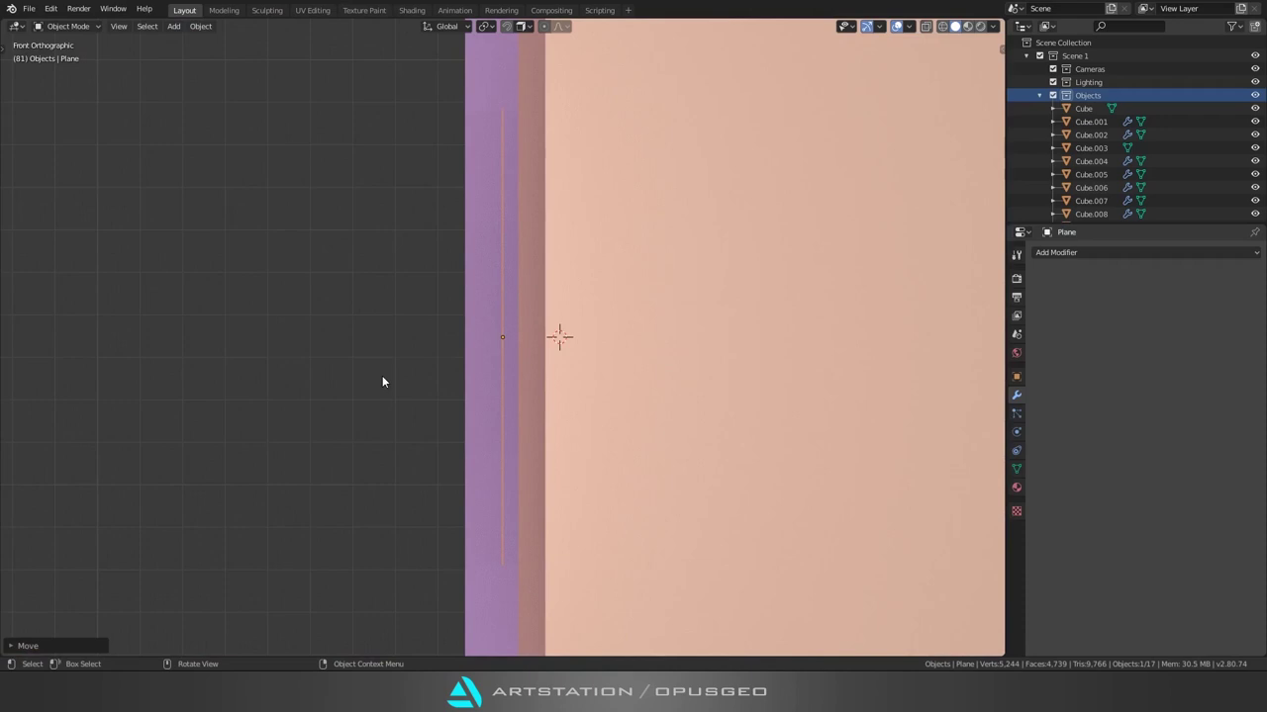
Step: Set the thin hand plane's origin to the 3D cursor and stretch it along Z
alt+middle_drag(458, 352, 382, 375)
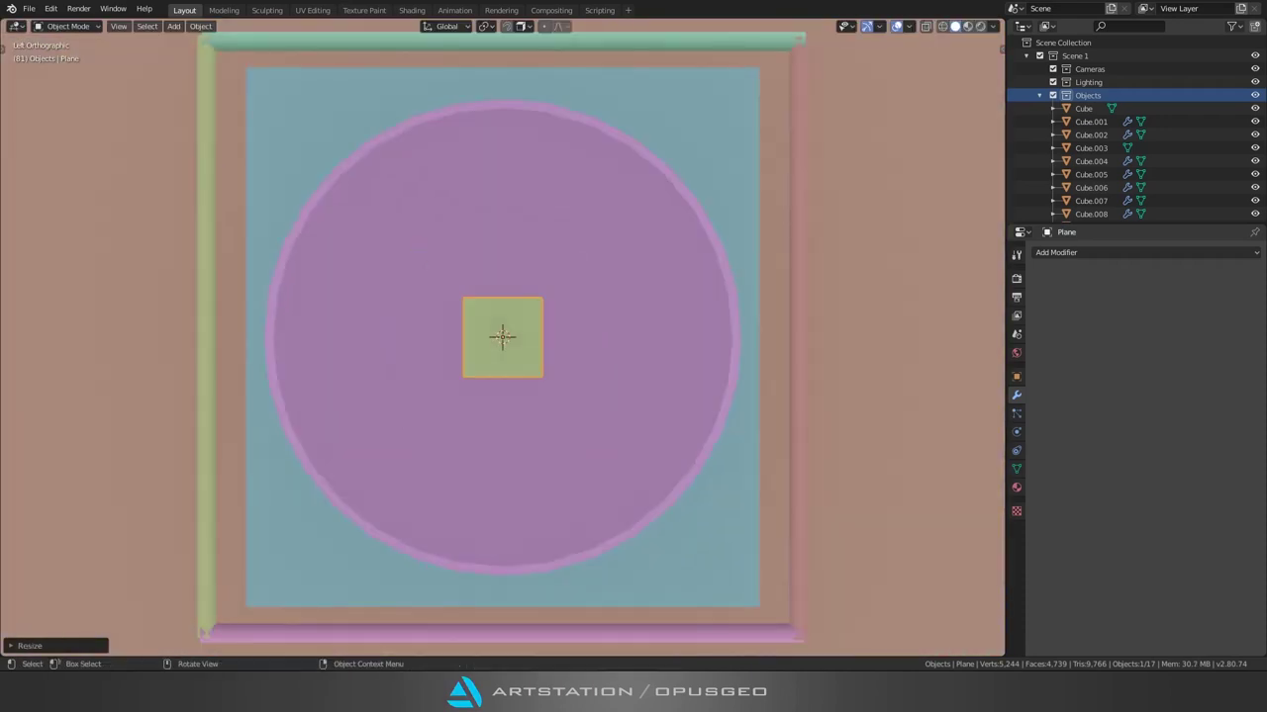
key(shift+s)
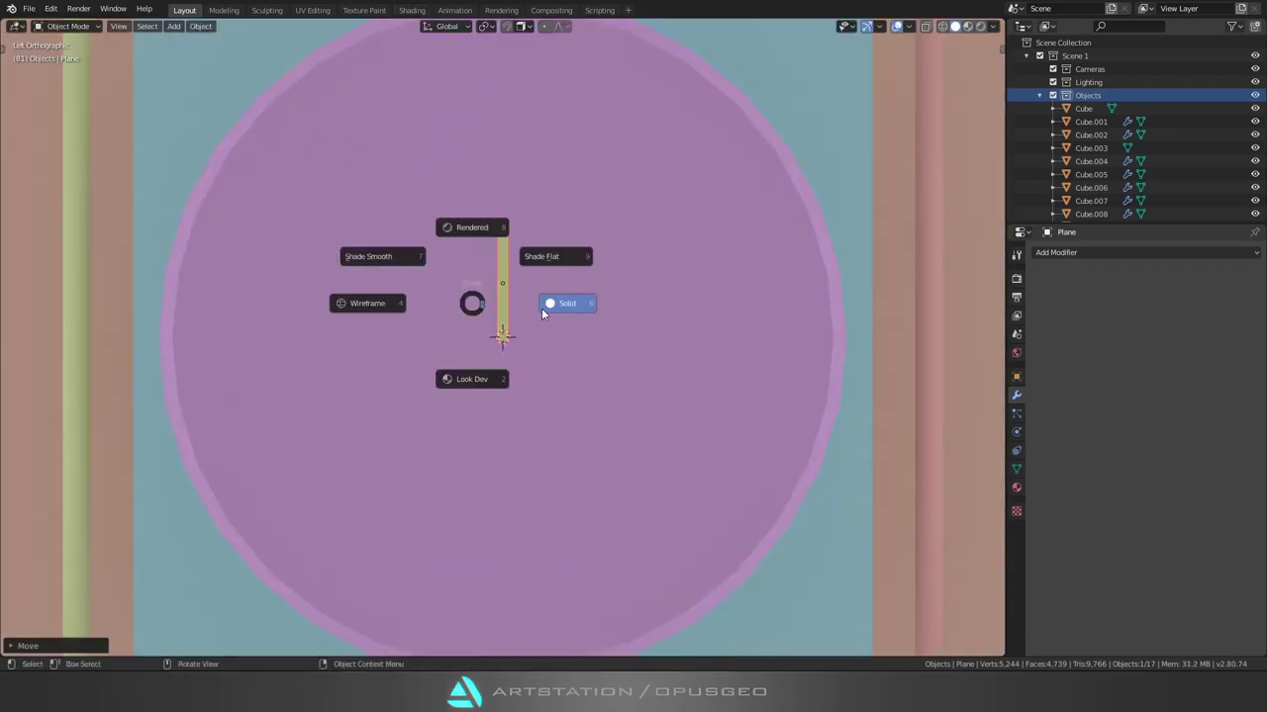
click(525, 344)
click(200, 26)
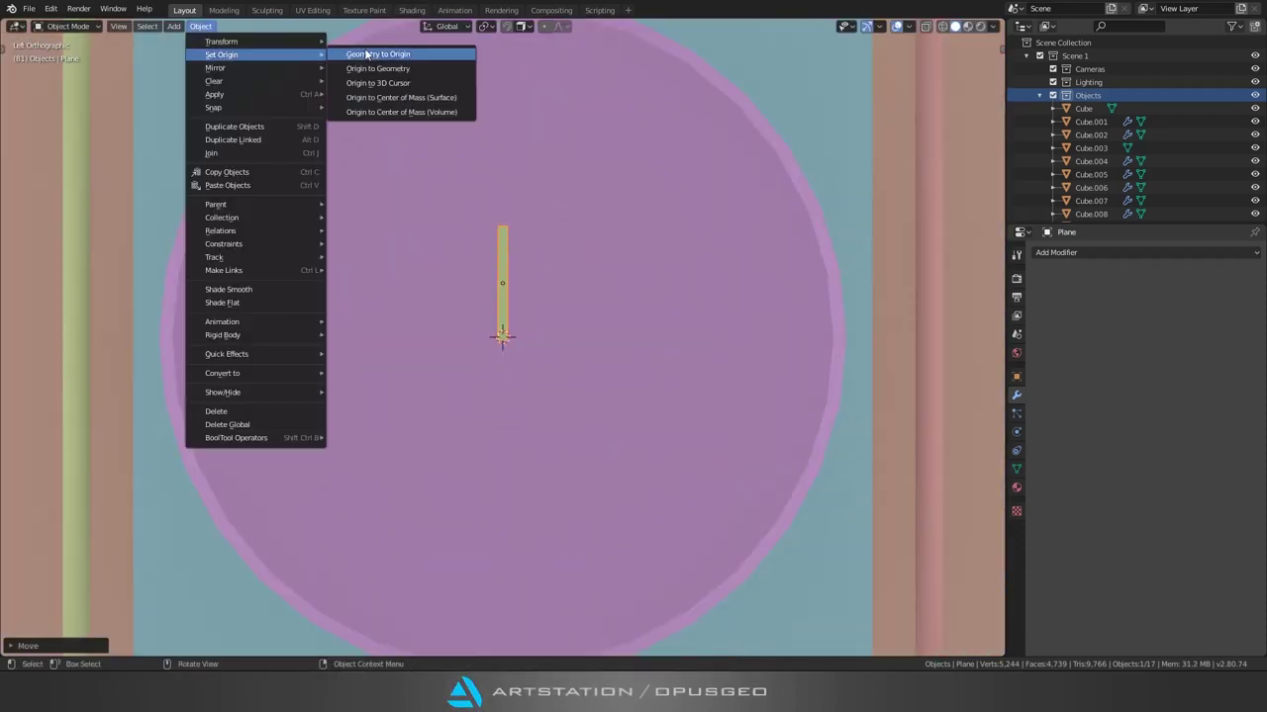
click(405, 76)
key(s)
key(z)
scroll(396, 249, down, 1)
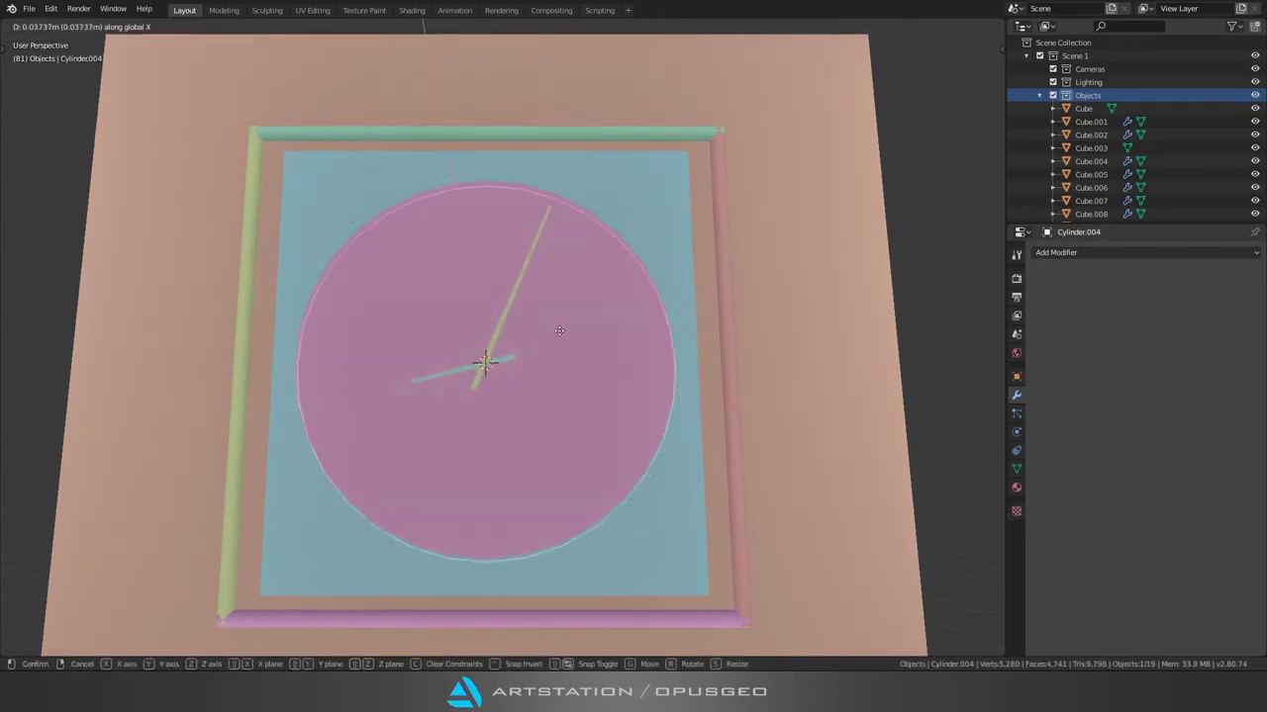
Step: Duplicate the clock disc and extrude face rings, scaling them inward
key(shift+d)
key(x)
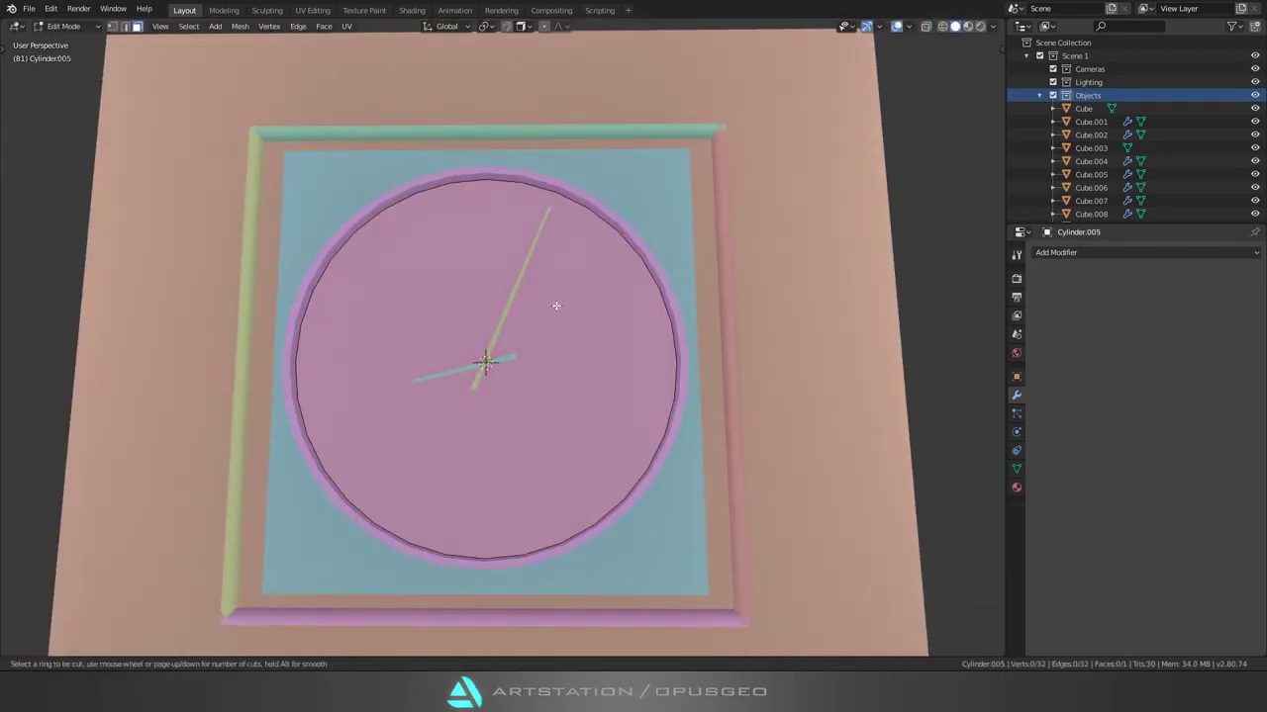
middle_drag(467, 339, 439, 410)
key(e)
click(424, 419)
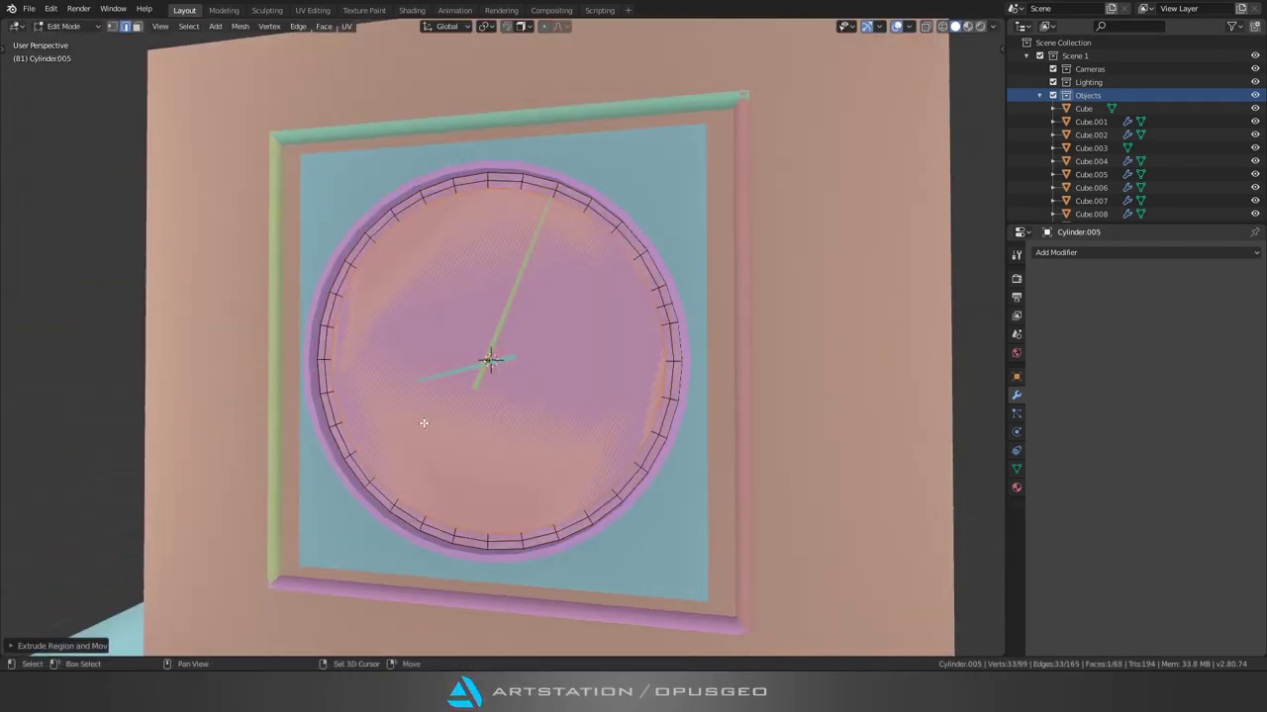
key(e)
key(s)
Step: Redo the face selection and confirm the inner ring size
key(c)
click(564, 353)
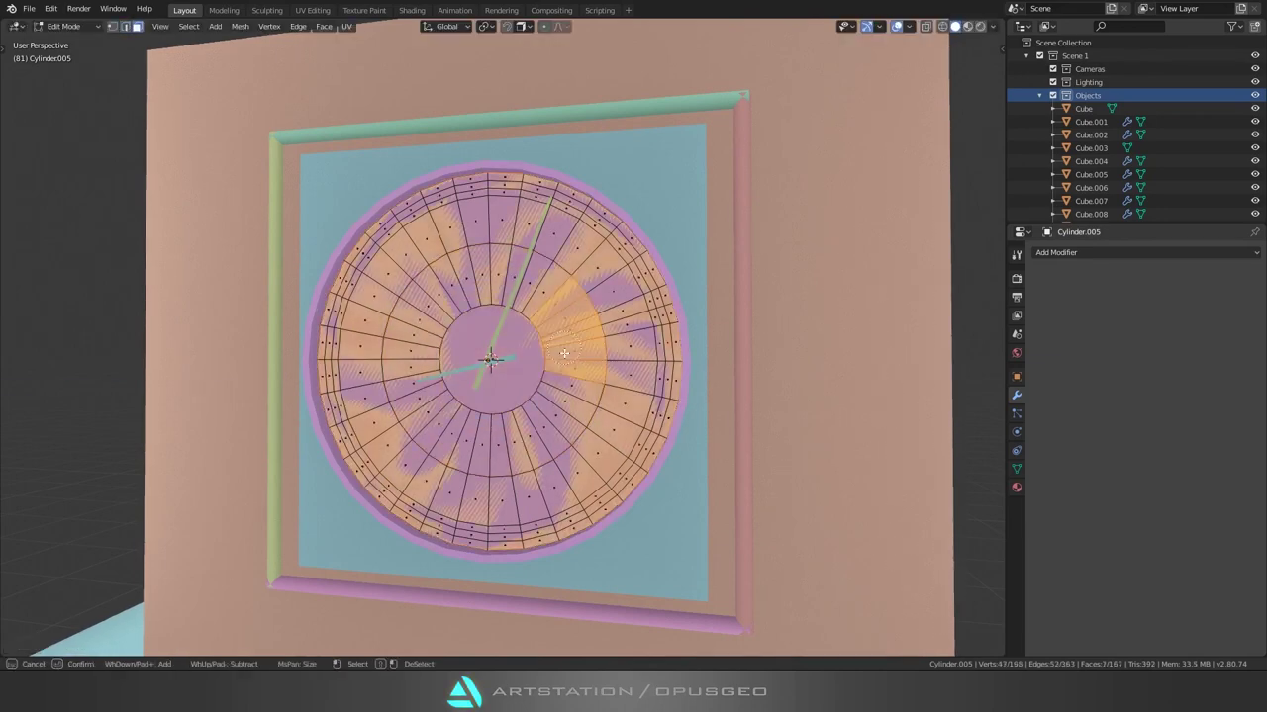
key(Escape)
key(alt+a)
middle_drag(458, 288, 585, 299)
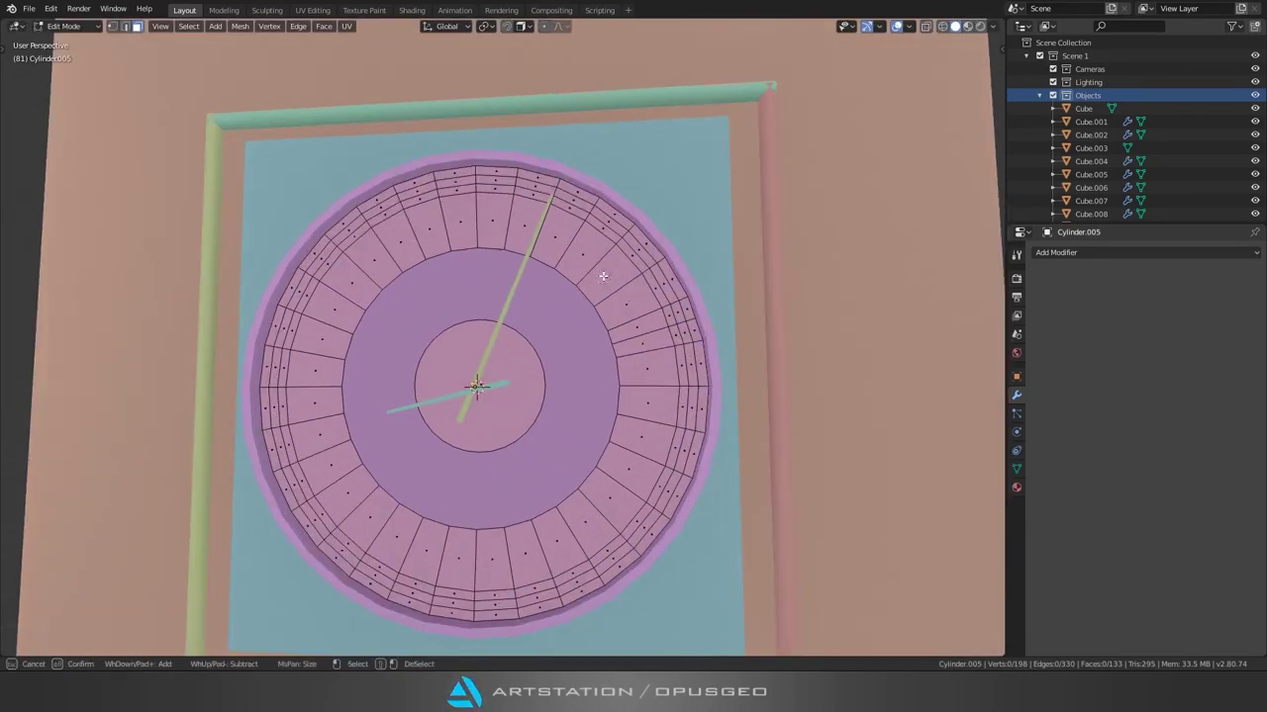
click(577, 300)
Step: Delete the unwanted faces, shrink the selection, and return to Object Mode
key(x)
click(599, 279)
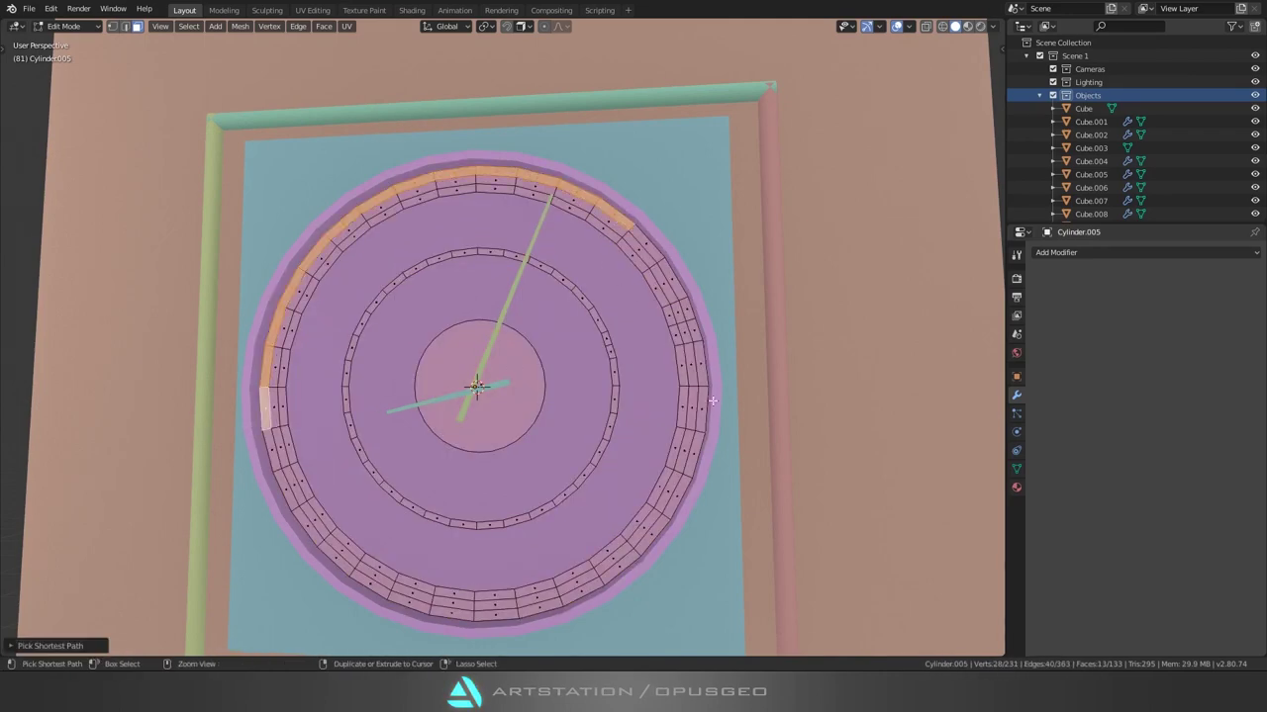
key(ctrl+KP_Subtract)
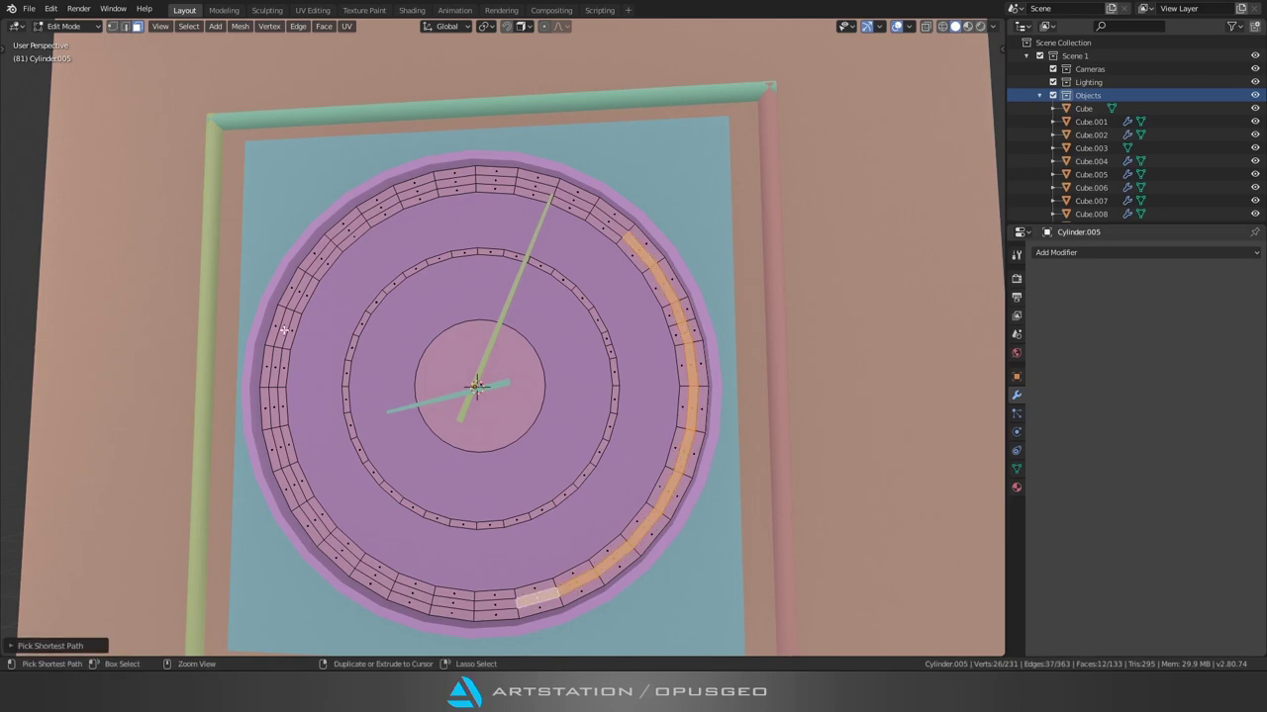
key(Tab)
Step: Add a 0.33 m Solidify modifier to the isolated ringed disc
middle_drag(722, 264, 541, 311)
key(KP_Divide)
click(1054, 253)
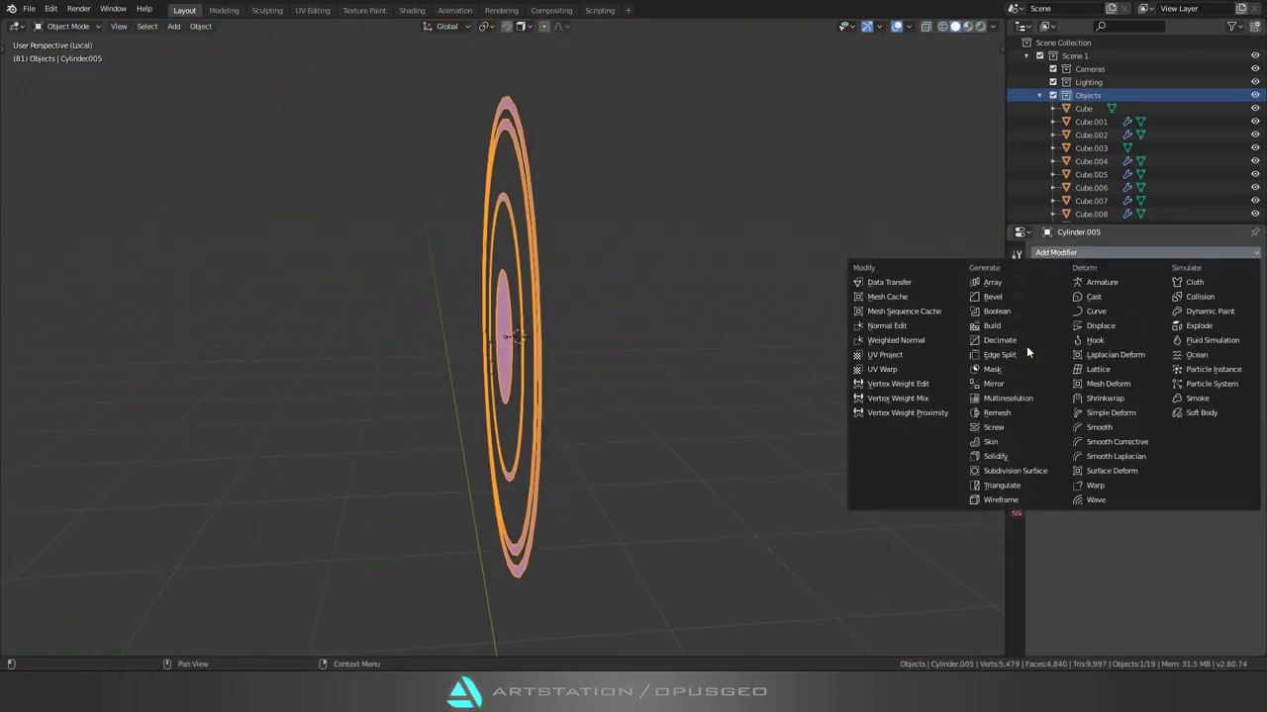
click(997, 456)
key(KP_Divide)
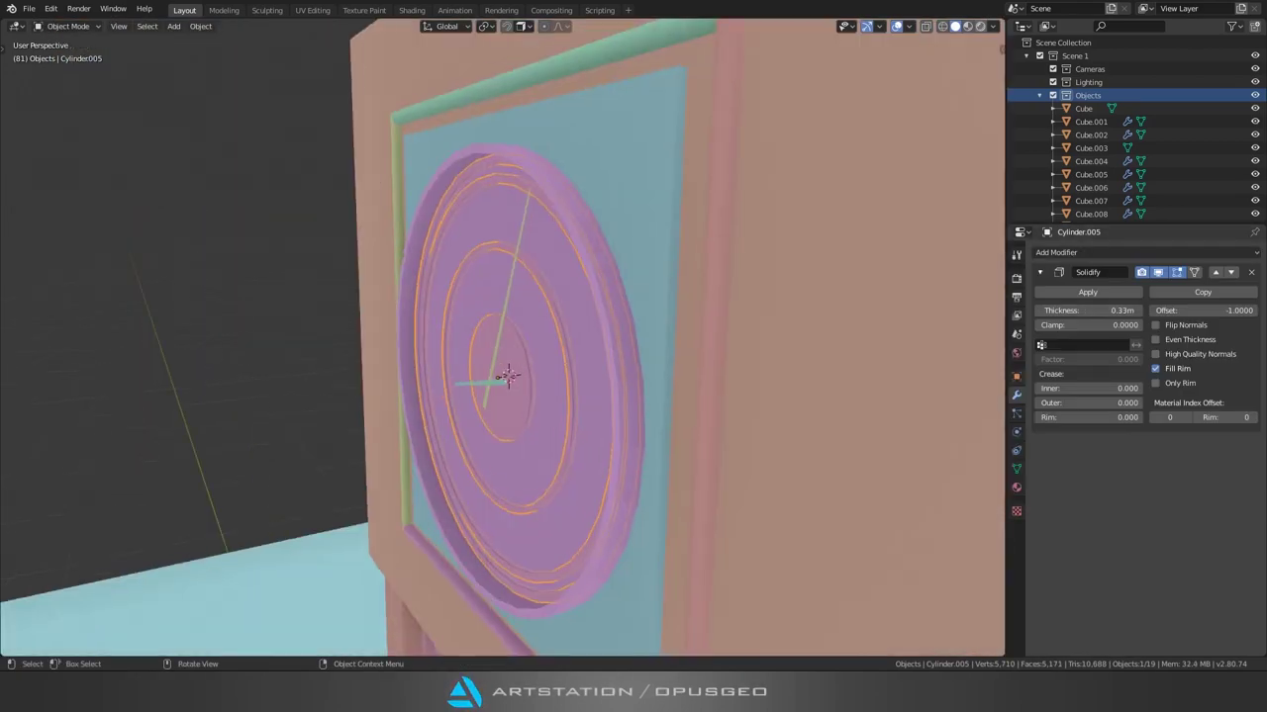
click(993, 26)
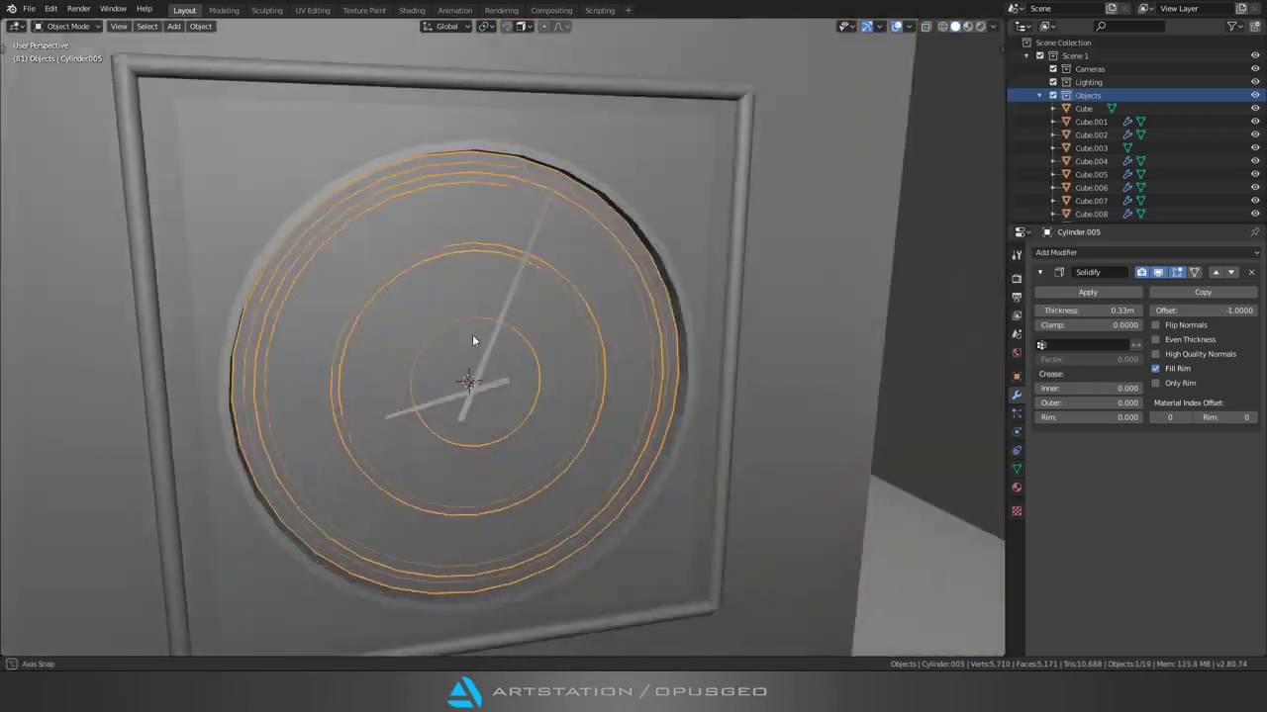
Step: Shade the viewport by Material with a green MatCap, then add a Sun light
click(943, 26)
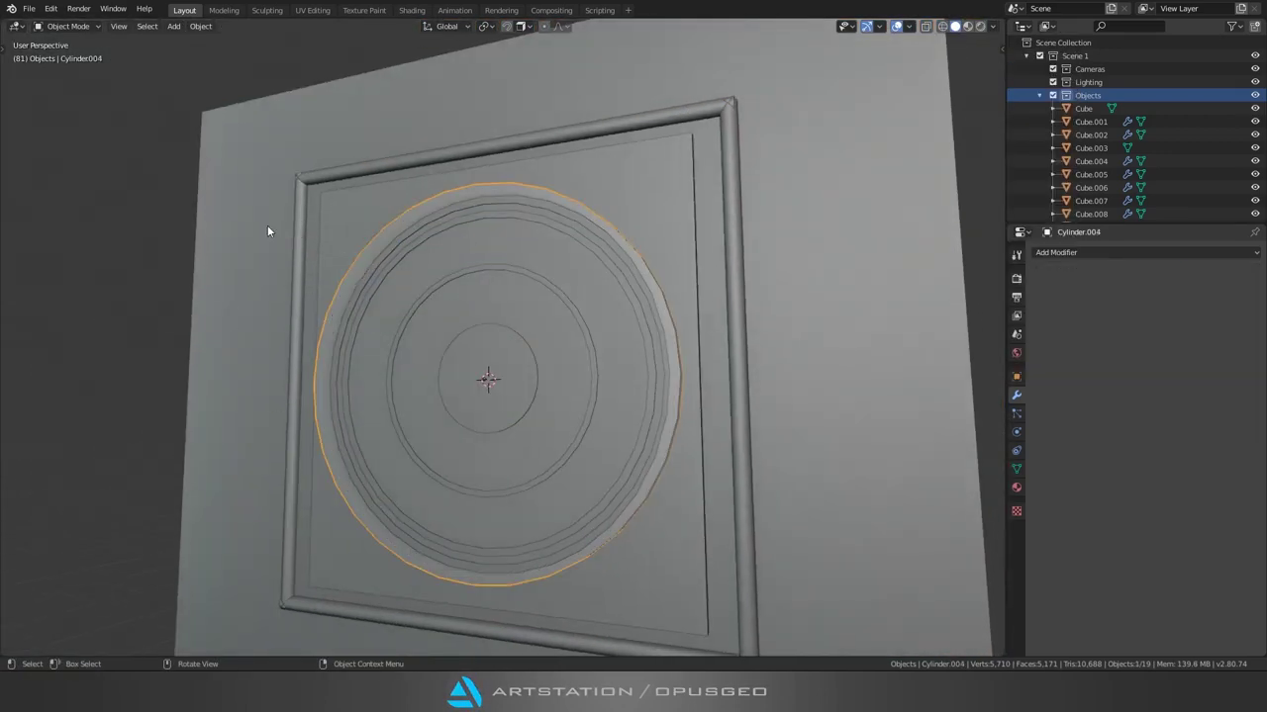
click(221, 121)
click(992, 26)
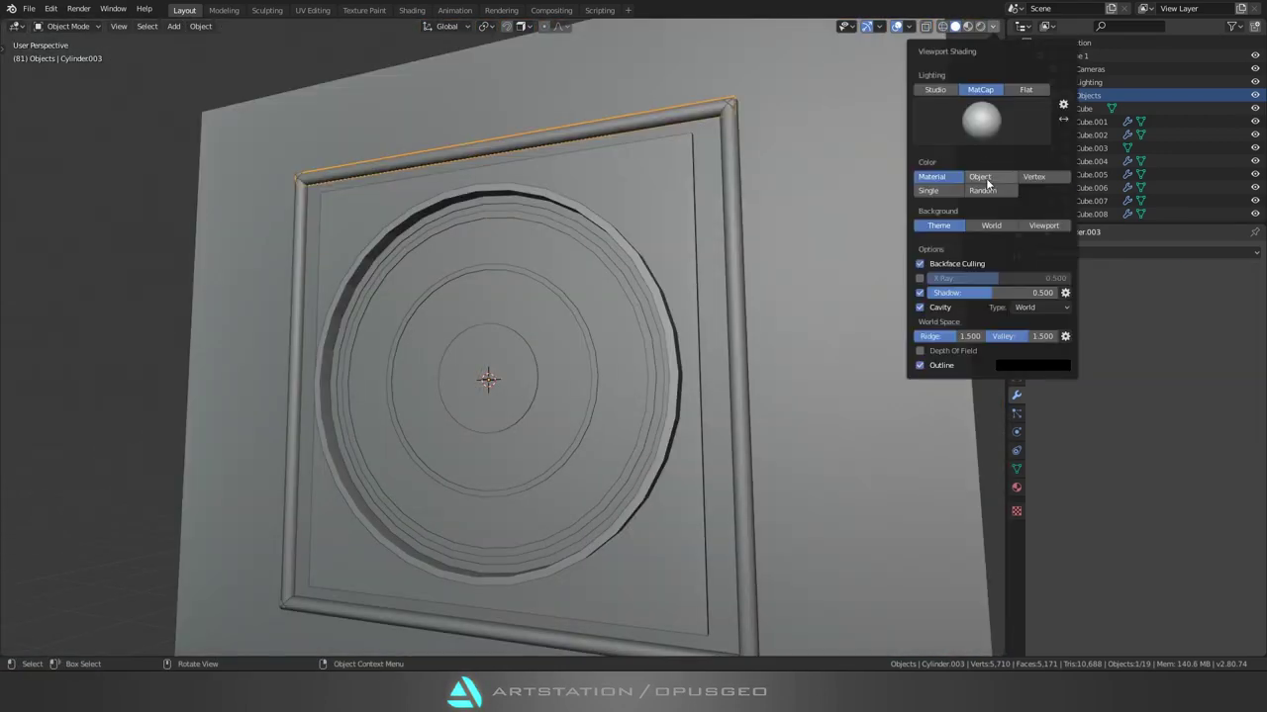
click(983, 190)
click(952, 177)
click(934, 89)
click(980, 89)
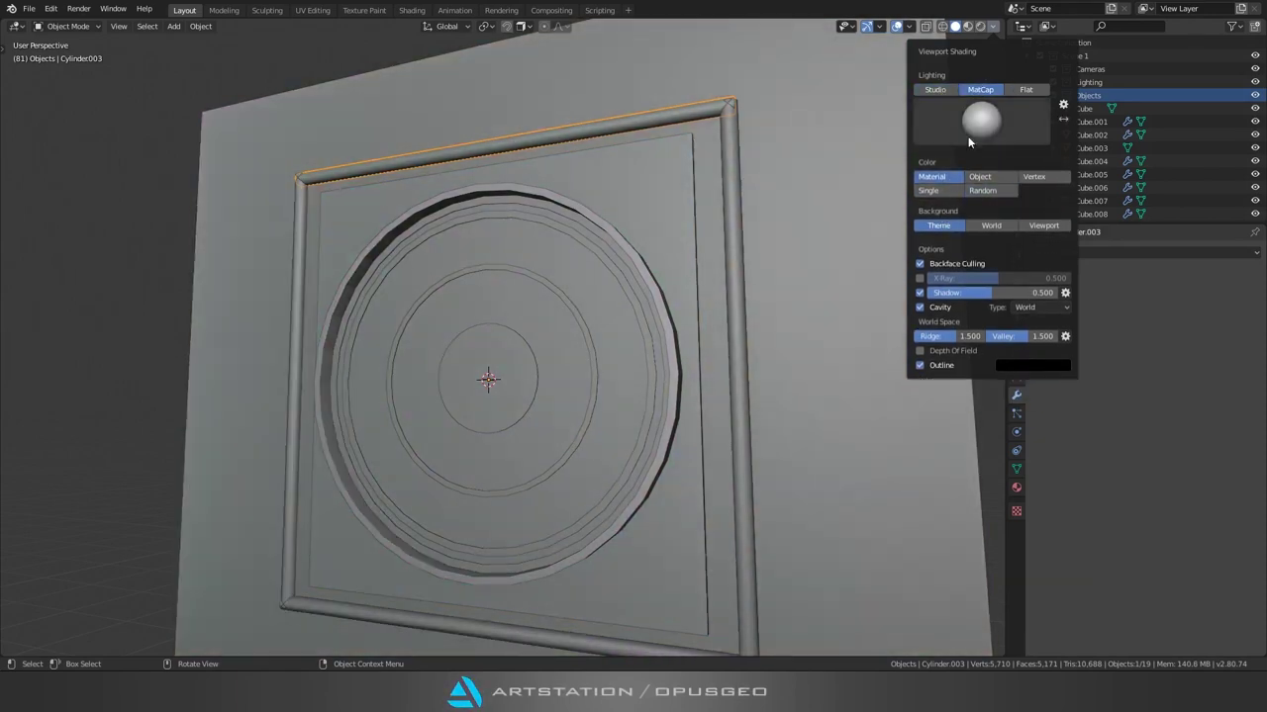
click(975, 137)
click(971, 125)
key(shift+a)
click(319, 486)
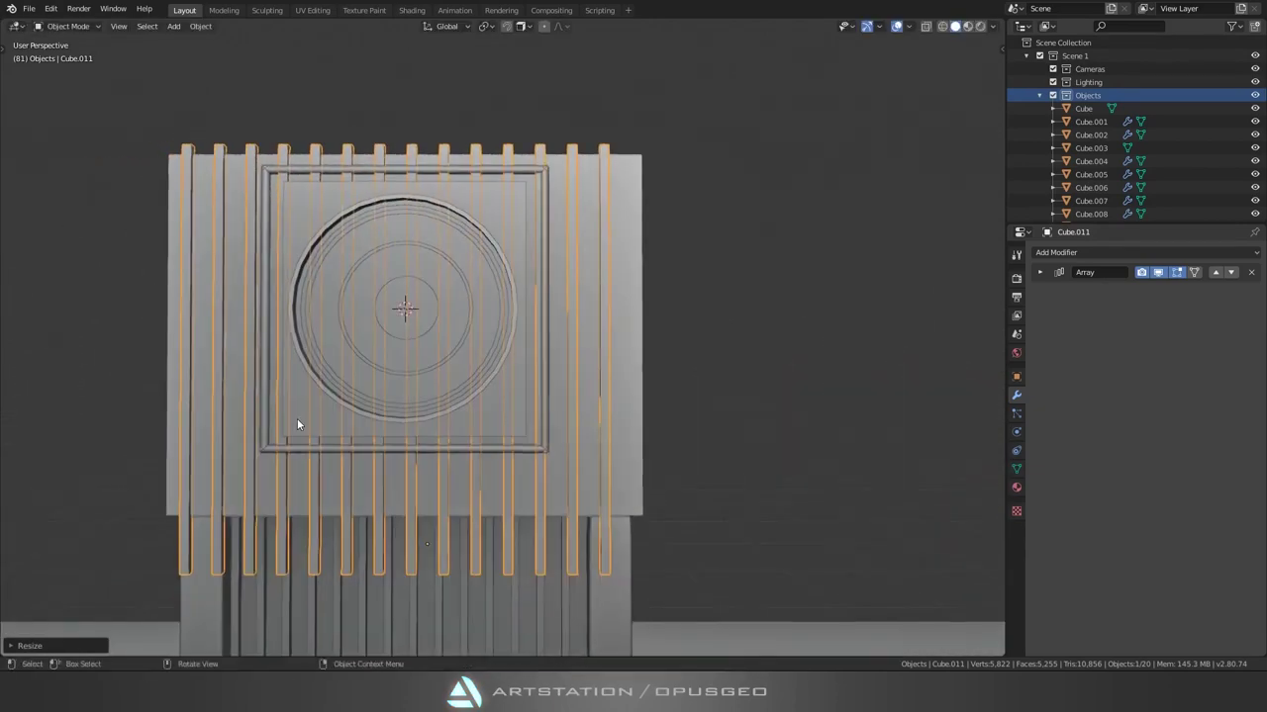
Step: Scale the arrayed strips along Z to fit the clock panel's height
key(s)
key(z)
click(296, 558)
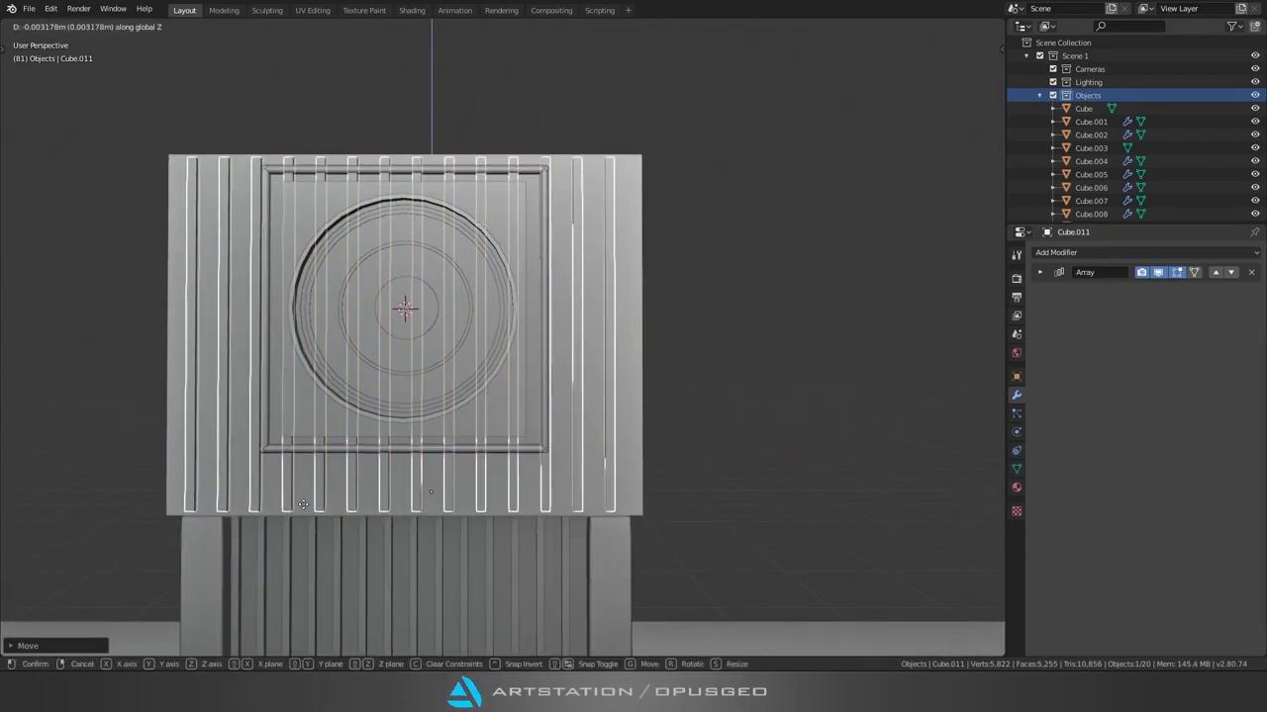
middle_drag(296, 557, 457, 425)
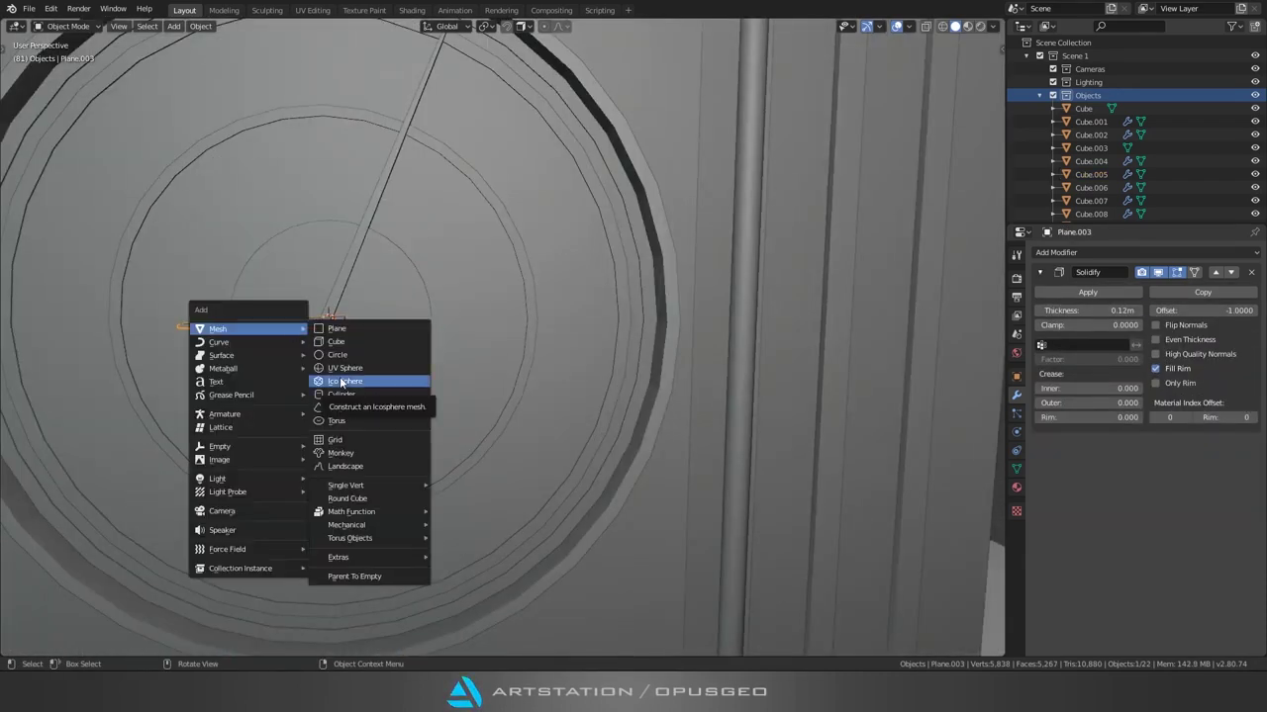
Step: Knife-cut a heart shape into the plane and separate it into its own object
key(Tab)
key(KP_7)
key(k)
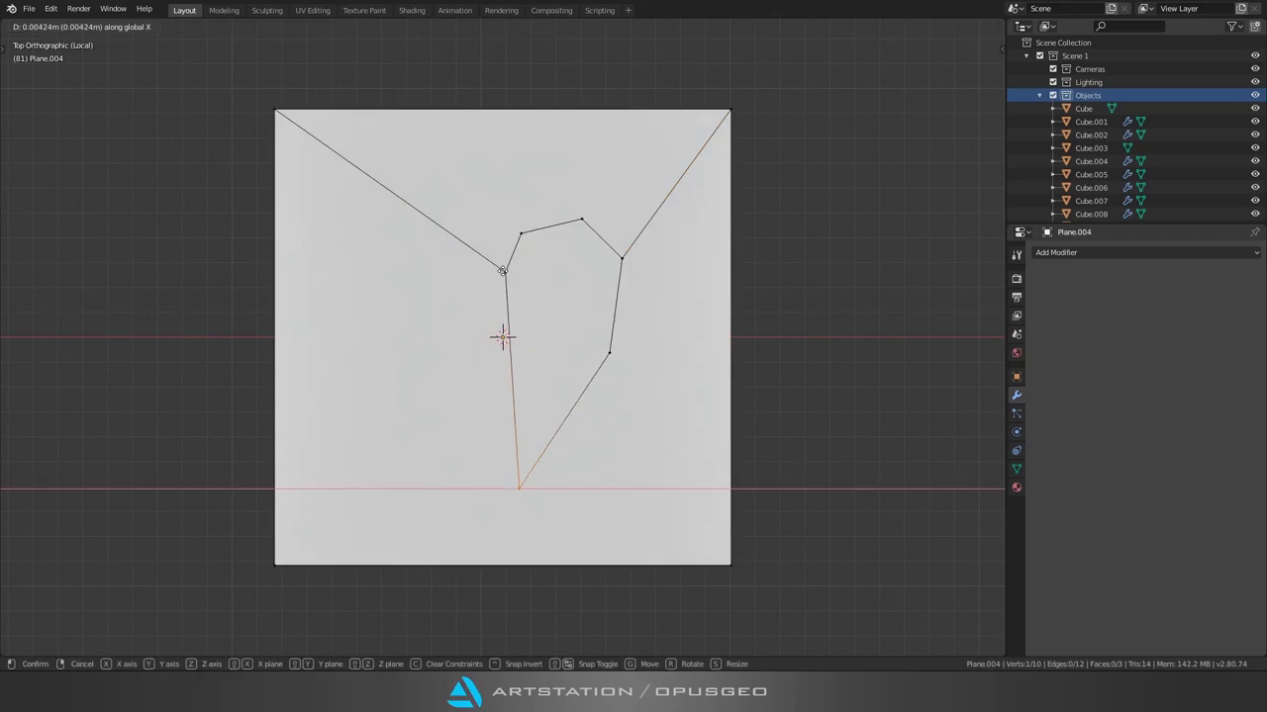
click(543, 310)
key(p)
click(552, 313)
key(Tab)
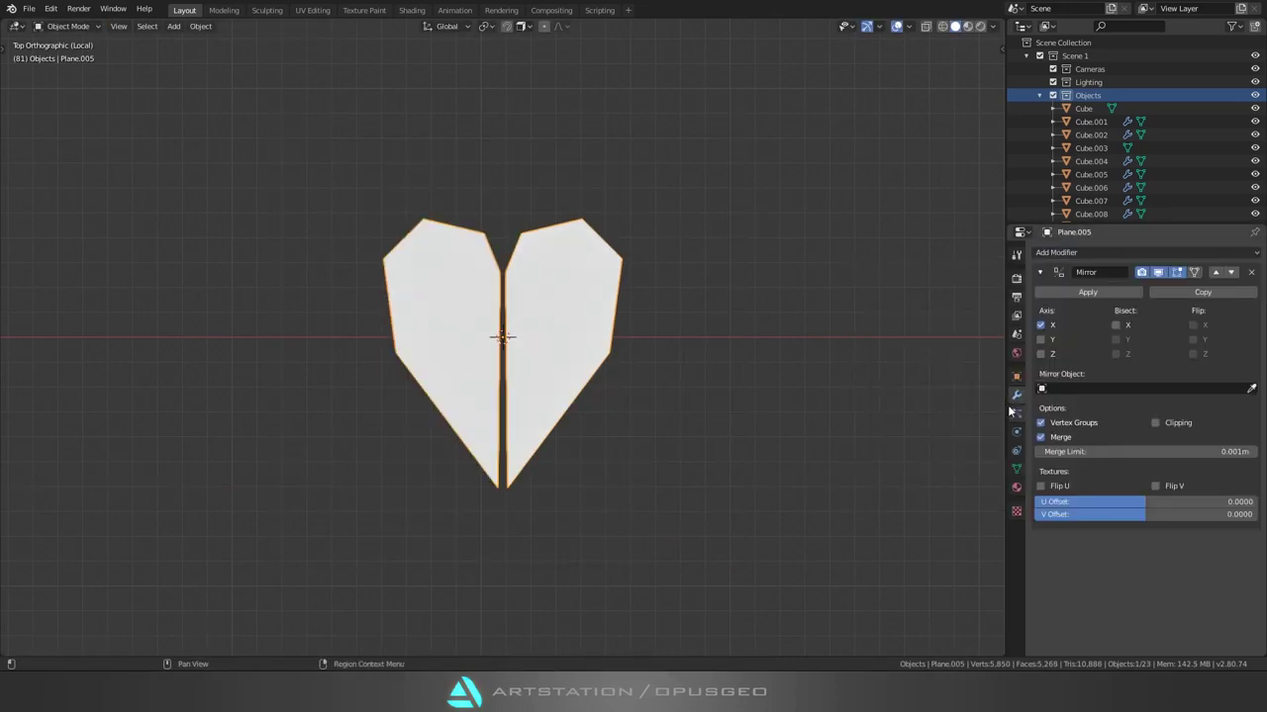
Step: Give the heart a level-1 Subdivision Surface and a Solidify modifier
key(ctrl+1)
click(1056, 253)
click(980, 436)
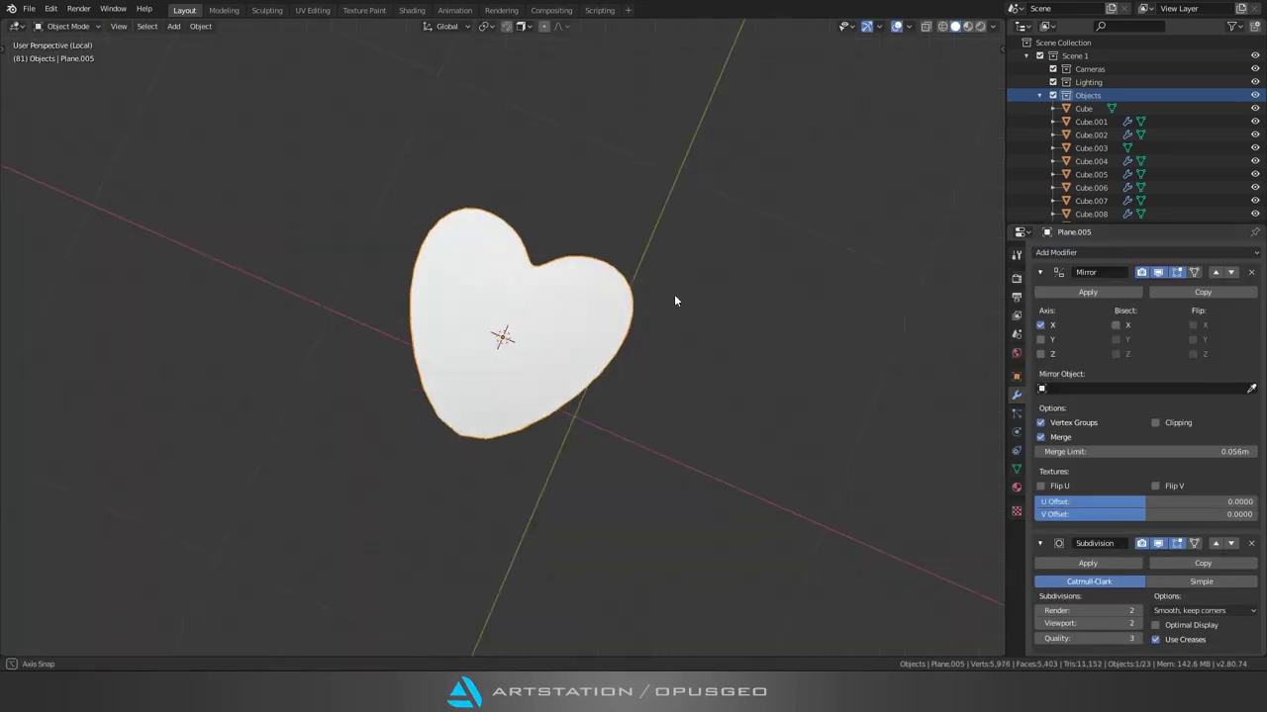
middle_drag(674, 294, 692, 316)
key(KP_Divide)
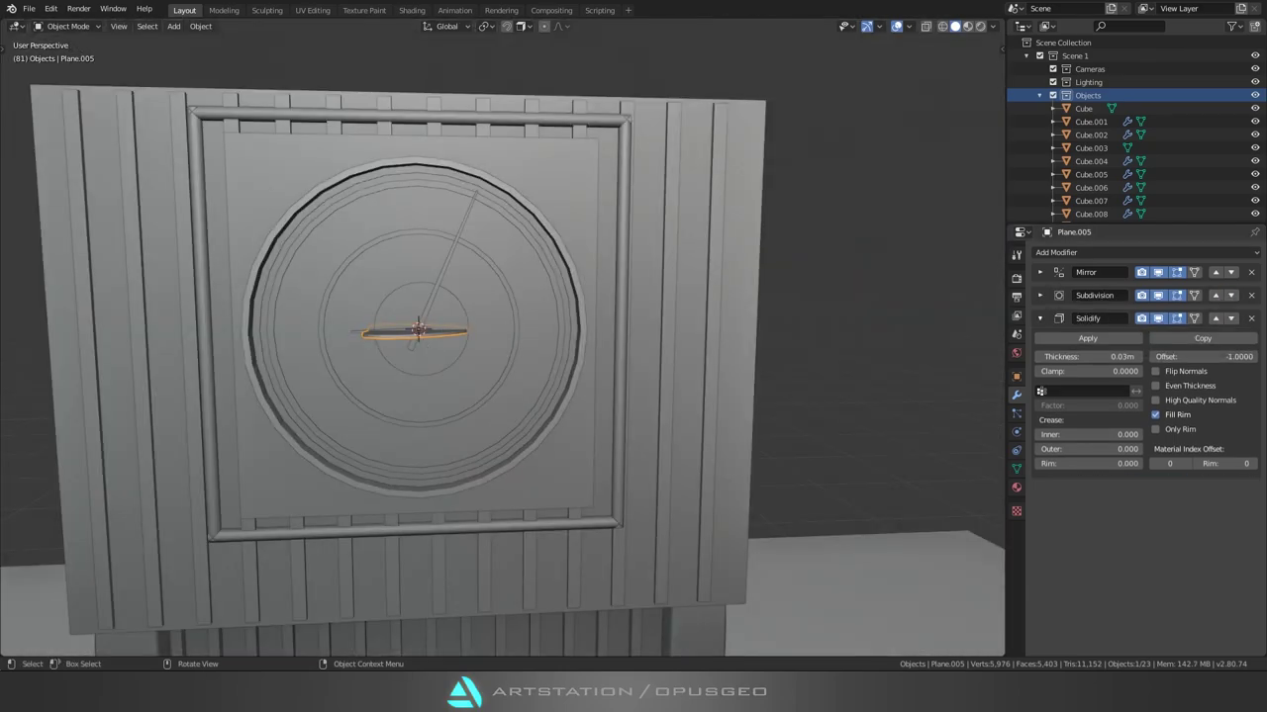
key(Escape)
key(KP_Decimal)
Step: Scale the heart along Y and try positioning it against the clock face
key(s)
key(y)
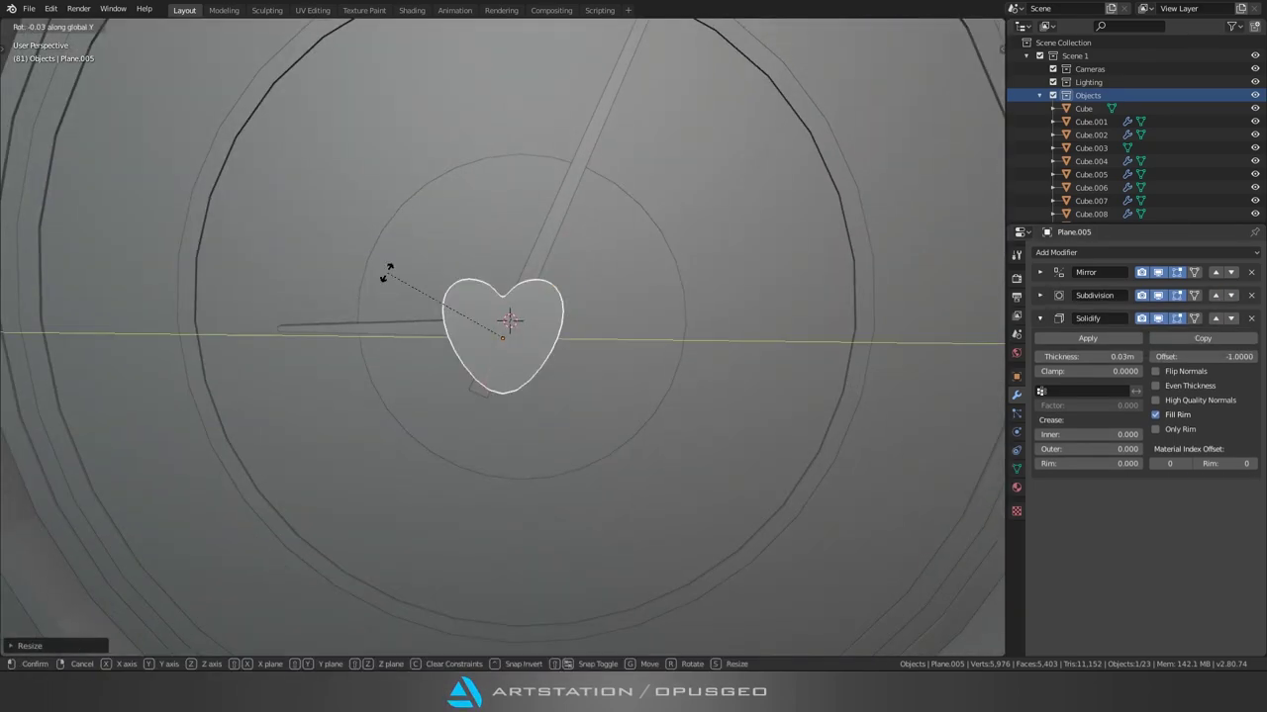
key(ctrl+KP_3)
key(Escape)
key(KP_Decimal)
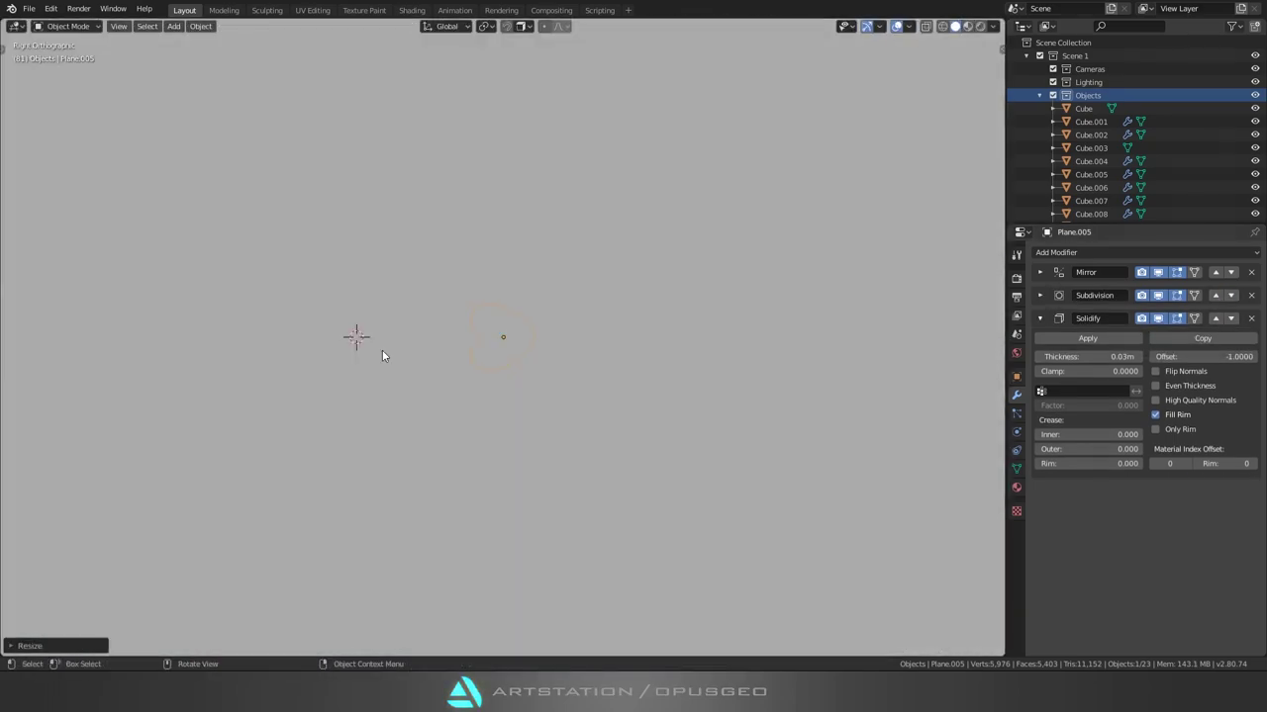
key(g)
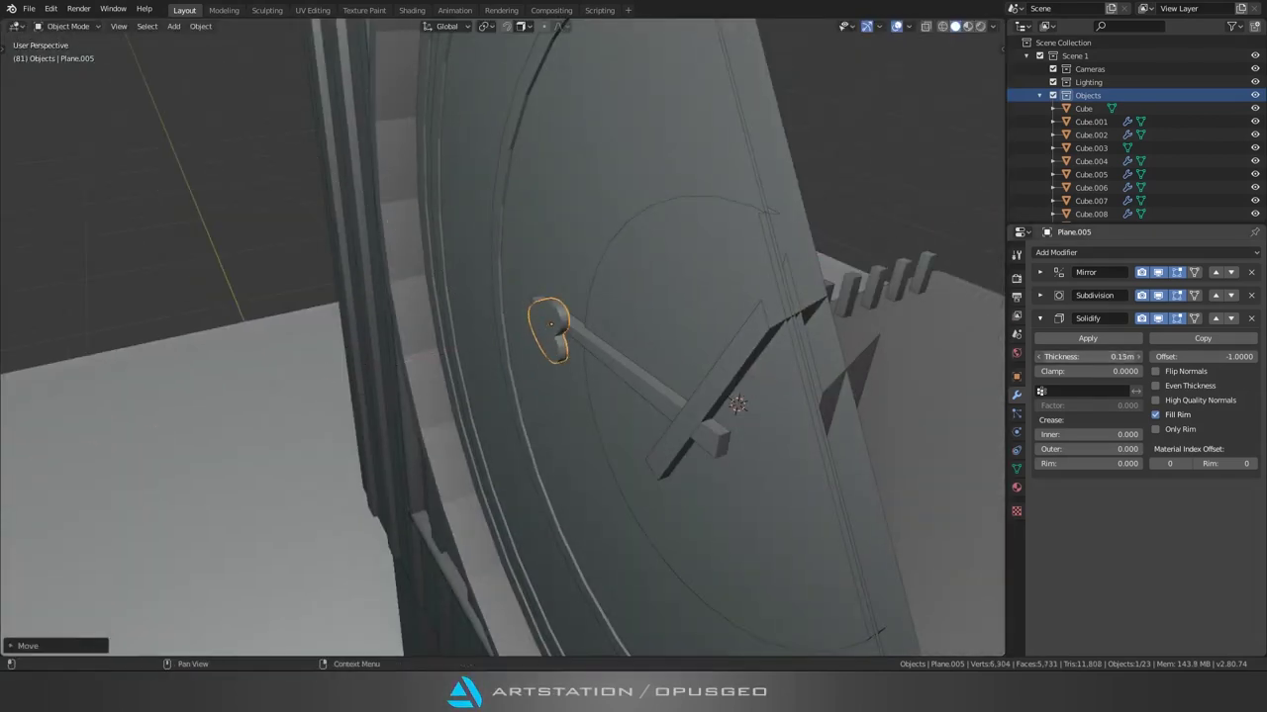
key(Escape)
key(KP_1)
Step: Stretch the heart's vertices along X into a pointed clock-hand tip
key(KP_Decimal)
key(Tab)
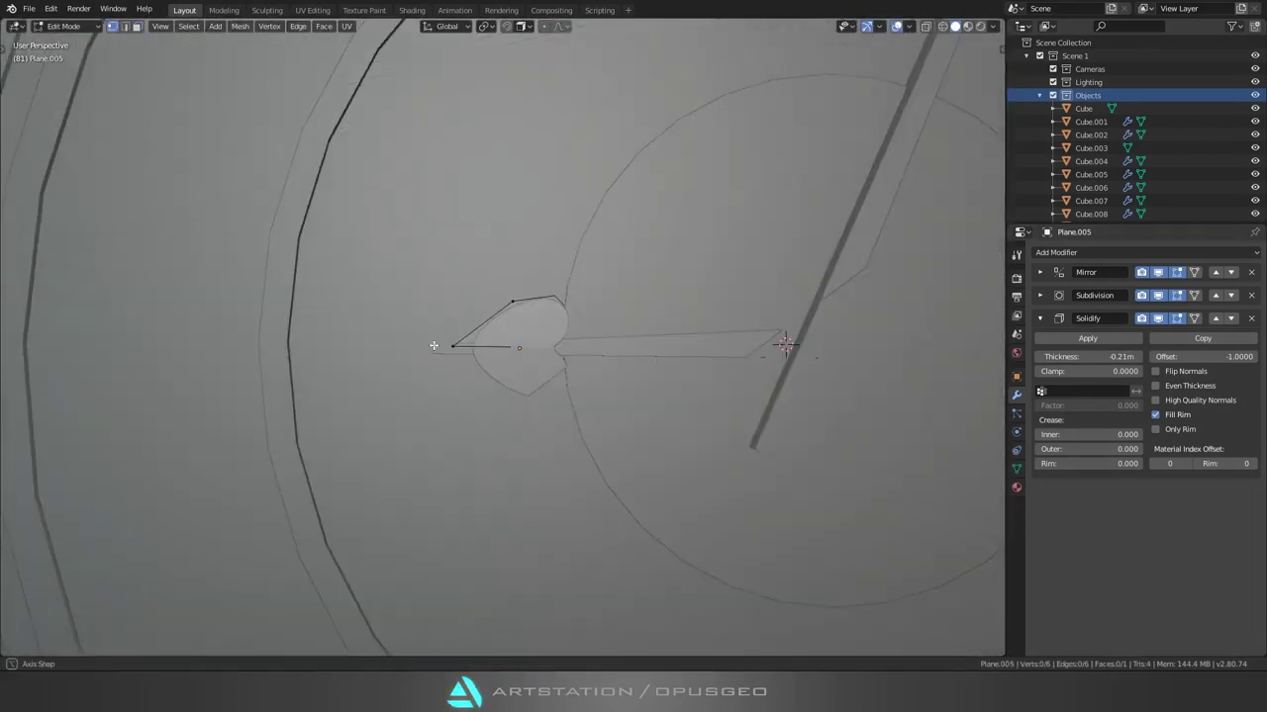
key(g)
key(x)
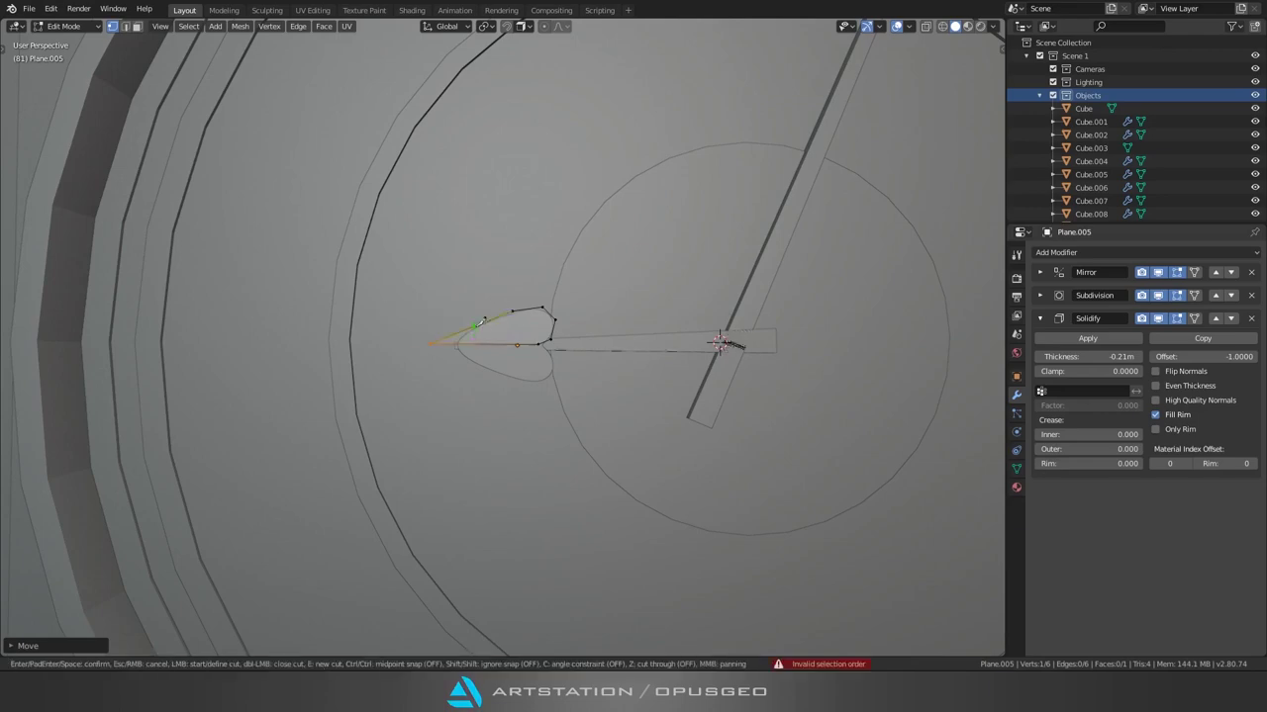
click(498, 340)
key(Tab)
Step: Select the clock's frame and inspect its mesh in Edit Mode
scroll(467, 381, down, 5)
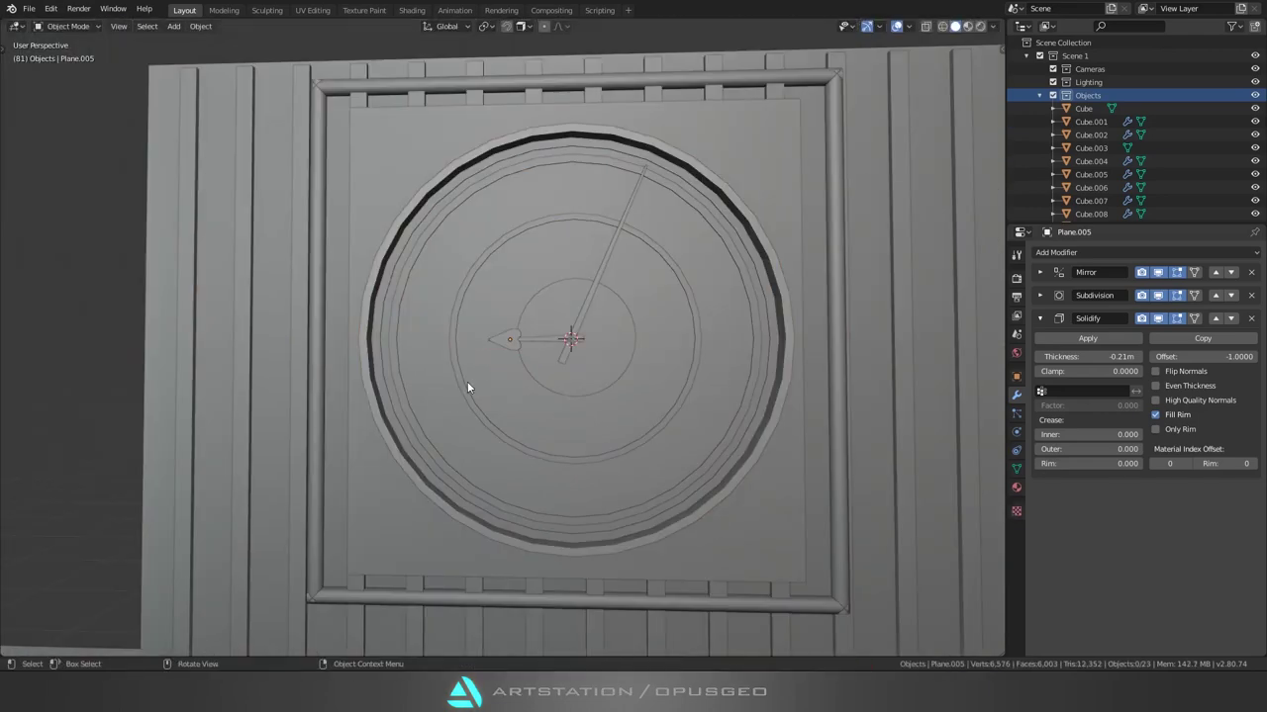
middle_drag(467, 381, 545, 406)
scroll(519, 351, up, 4)
click(519, 352)
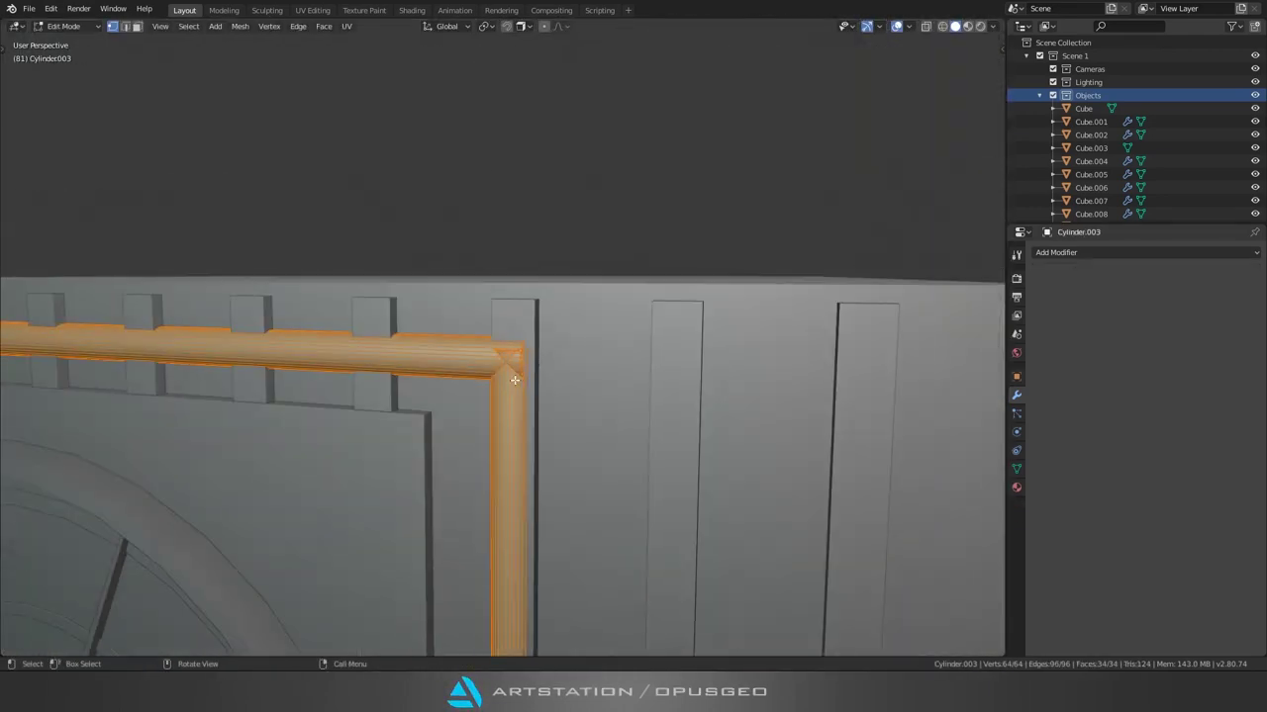
key(Tab)
scroll(496, 378, down, 4)
scroll(399, 452, up, 2)
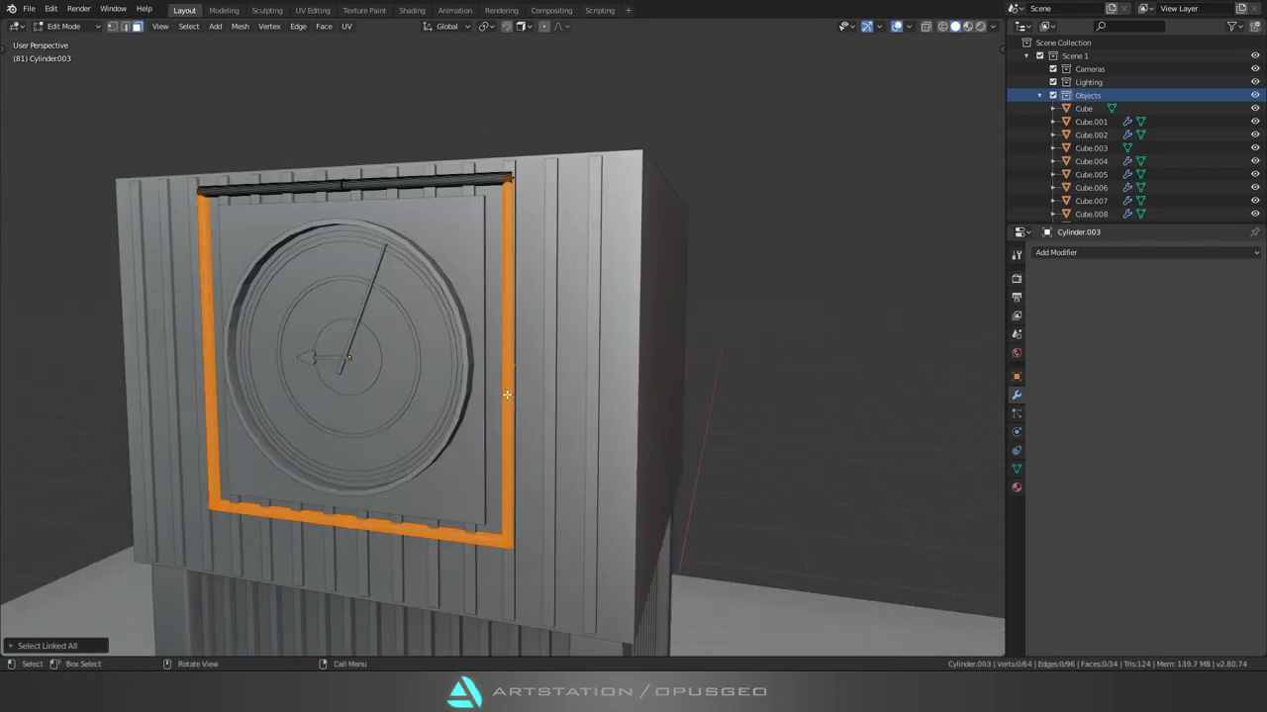
key(Tab)
Step: Orbit out to the whole clock and reposition the clock head object
middle_drag(506, 395, 269, 428)
scroll(269, 428, down, 4)
click(367, 437)
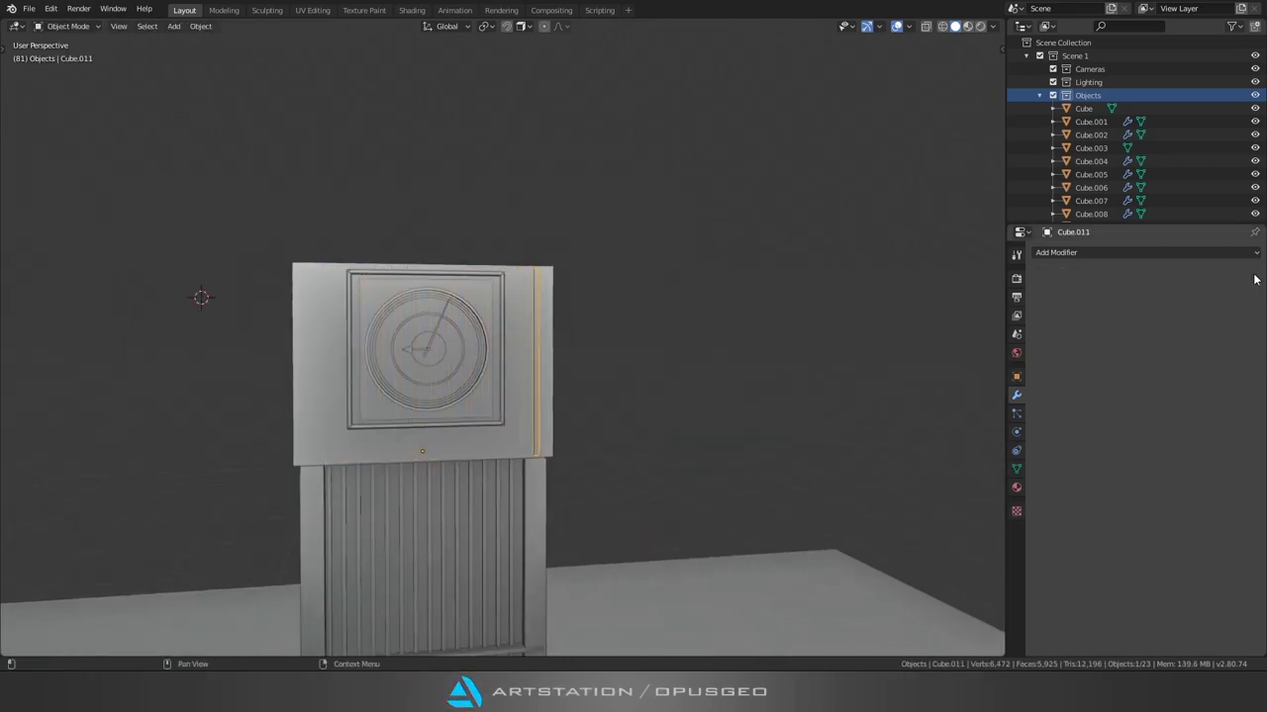
click(321, 365)
scroll(444, 384, down, 3)
Step: Add a cube with level-2 subdivision and place a horizontal loop cut around it
middle_drag(444, 384, 386, 473)
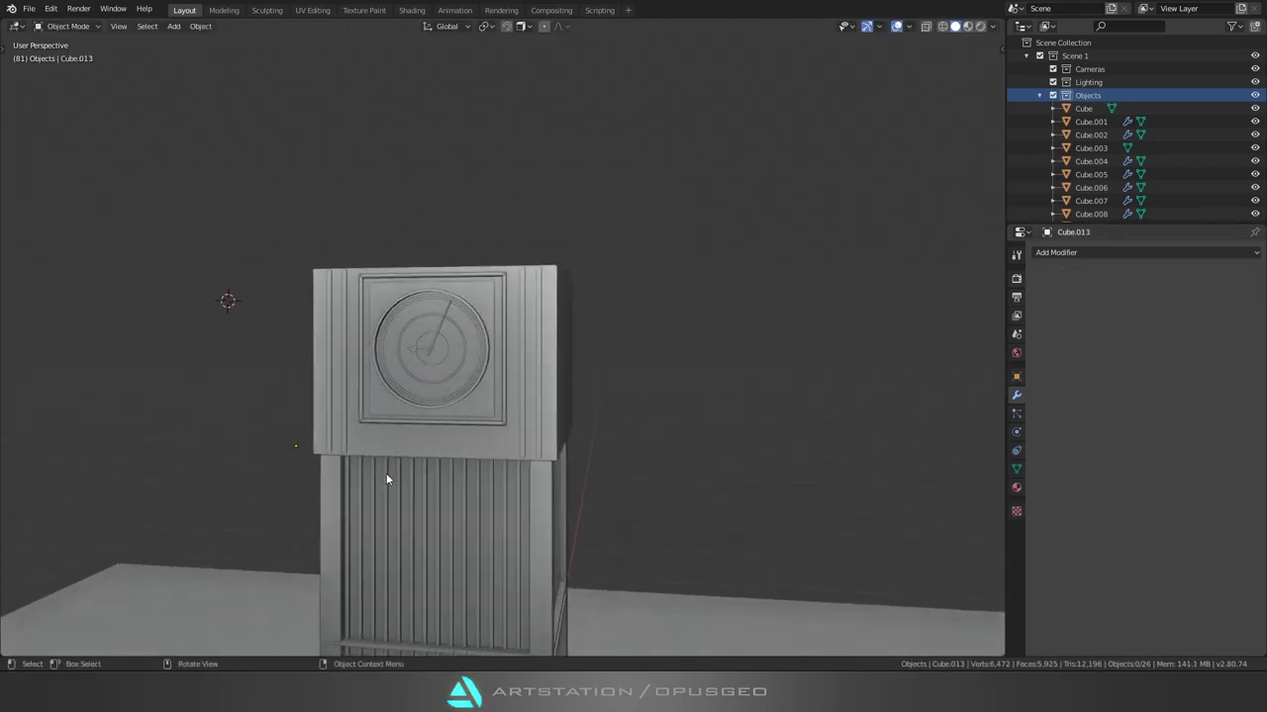
scroll(386, 473, up, 4)
key(shift+a)
click(420, 387)
key(KP_Decimal)
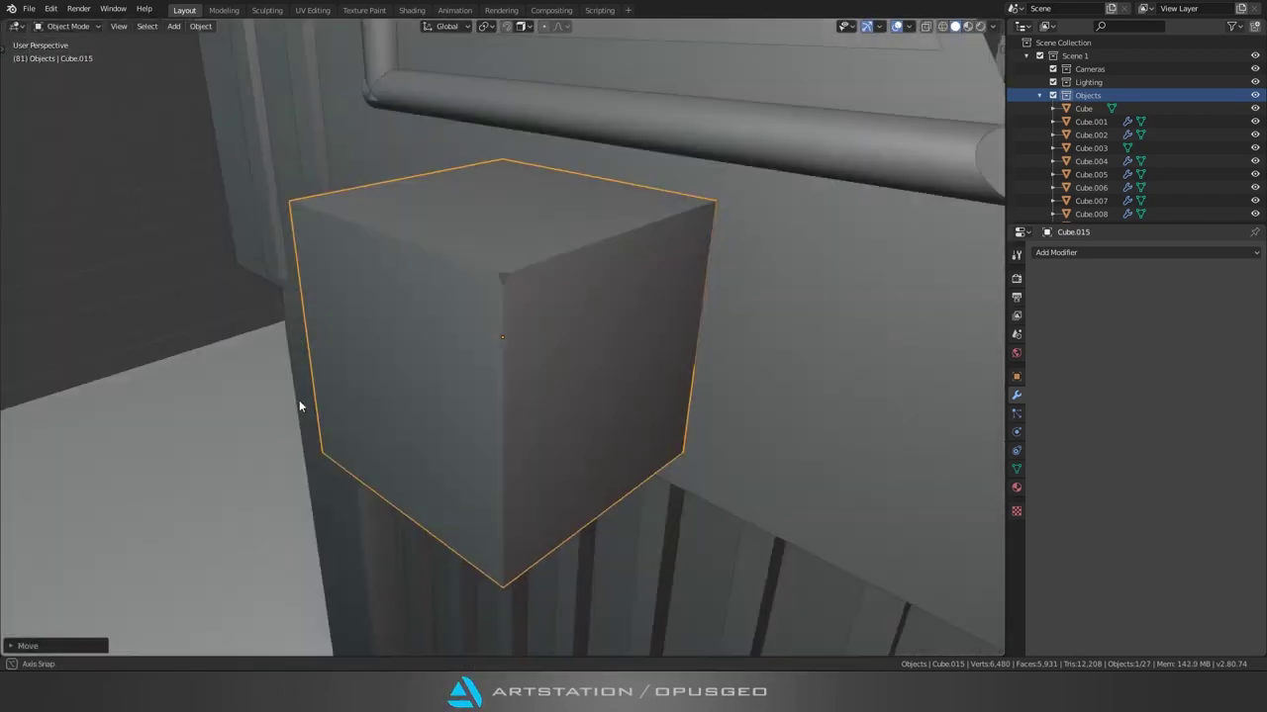
key(ctrl+2)
key(Tab)
key(ctrl+r)
click(402, 292)
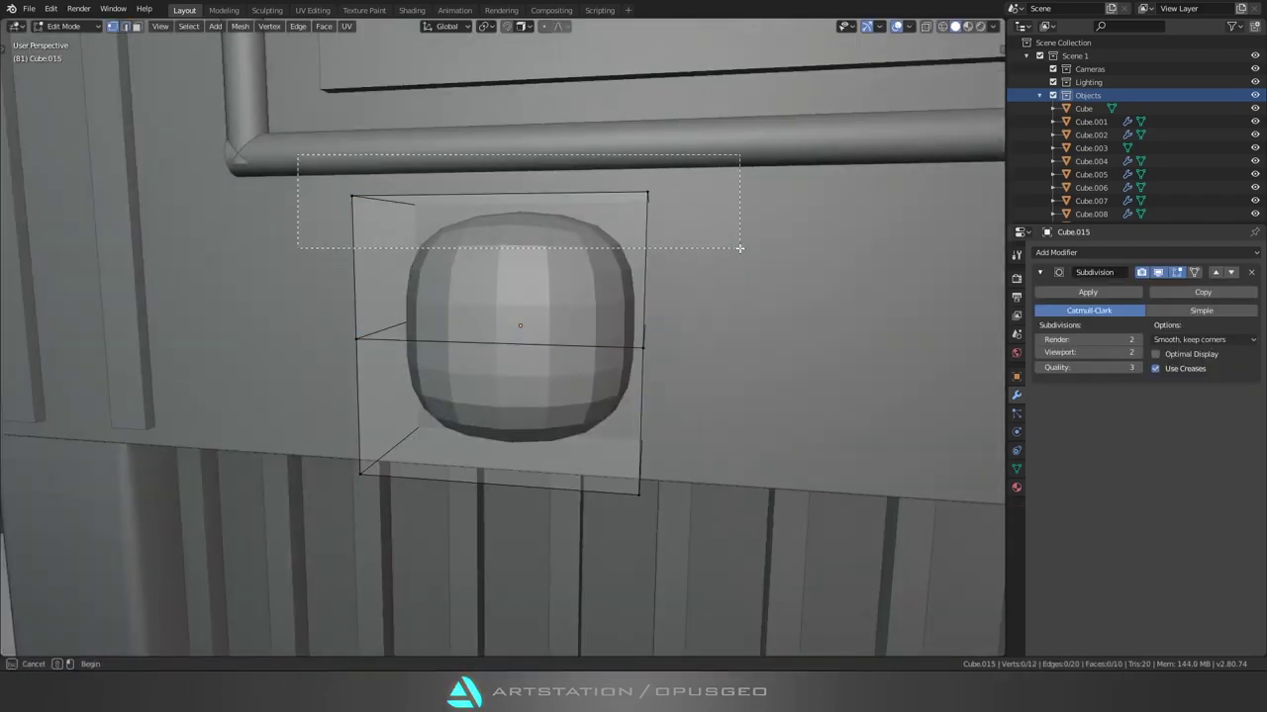
Step: Delete the cube's back part, raise the top corners and dissolve the loop into an arch
drag(739, 248, 739, 248)
key(x)
click(503, 291)
click(645, 188)
shift+click(353, 195)
key(g)
key(z)
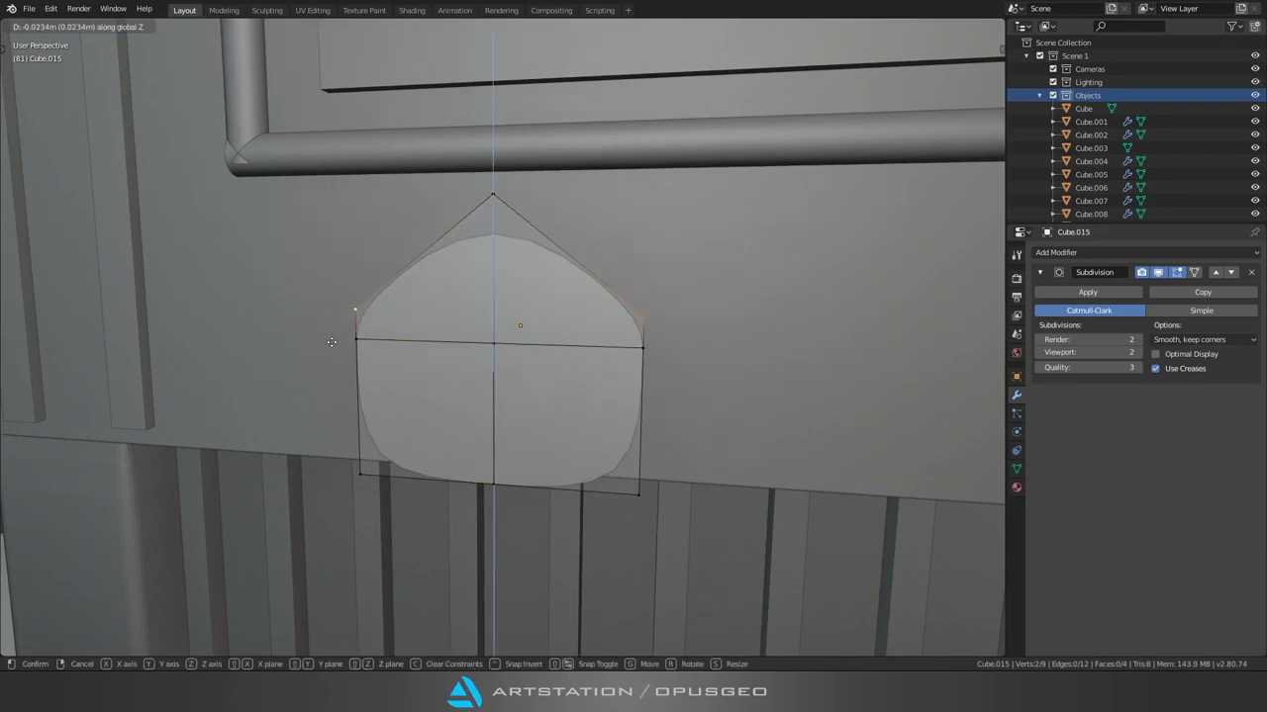
alt+click(458, 343)
key(ctrl+x)
Step: Narrow the arch along X and extrude it into a thick solid
key(a)
key(s)
key(x)
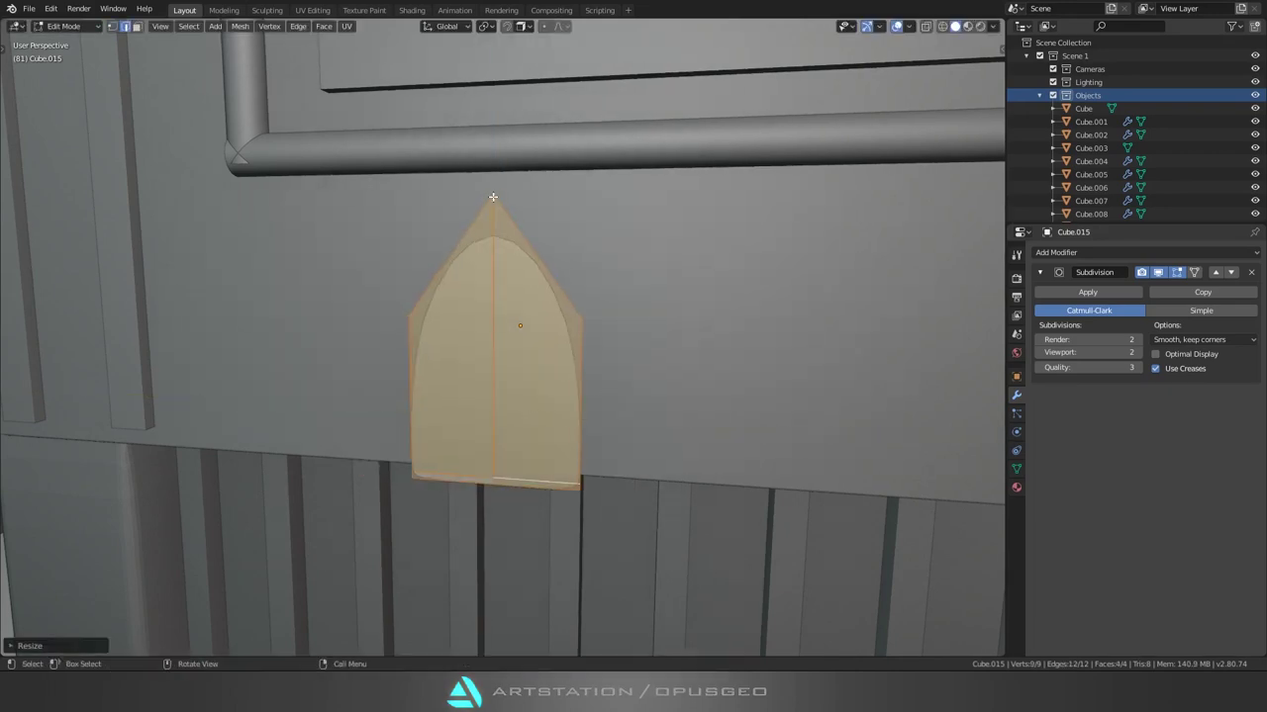
click(506, 343)
key(alt+a)
key(a)
middle_drag(506, 343, 396, 296)
key(e)
click(376, 287)
Step: Add a loop cut through the arch, raise subdivision to level 4 and move it sideways
key(ctrl+r)
click(396, 346)
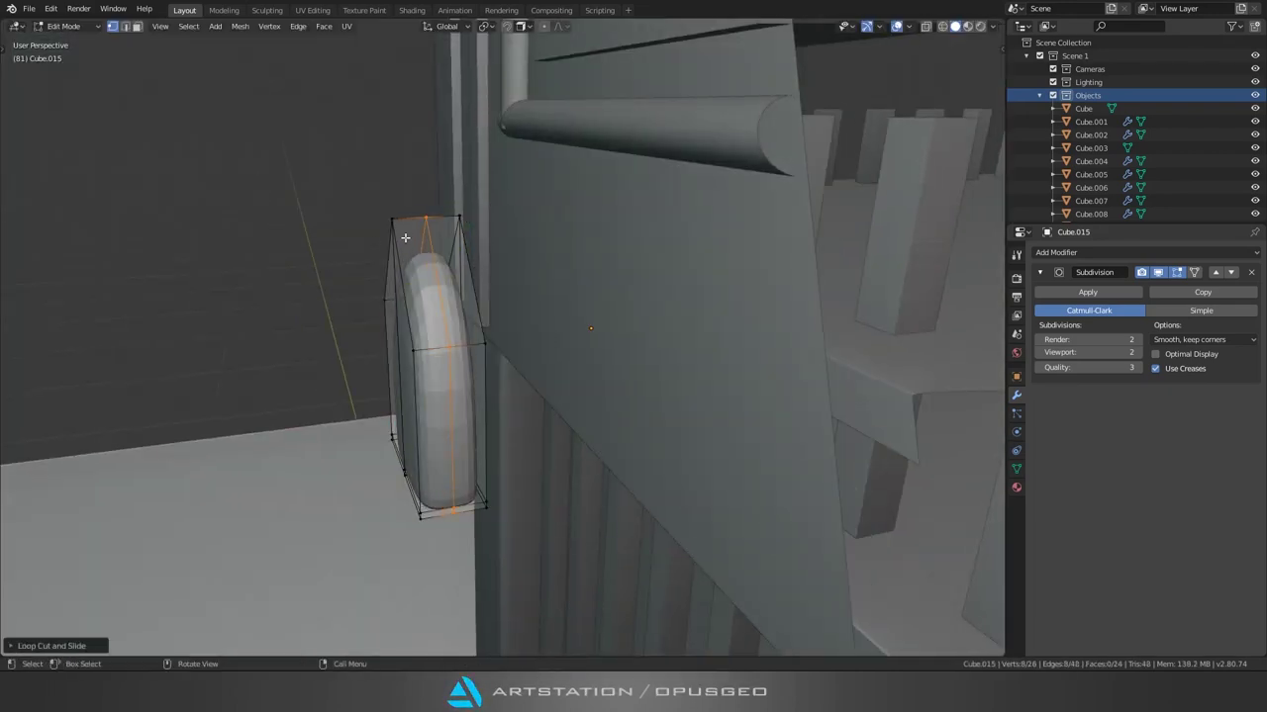
click(345, 258)
mouse_move(345, 257)
middle_down()
mouse_move(396, 297)
mouse_move(258, 288)
mouse_move(254, 357)
middle_up()
key(Tab)
key(ctrl+4)
key(g)
key(x)
Step: Add an Array modifier with six arches and lower the arch subdivision to level 2
click(1055, 252)
click(989, 281)
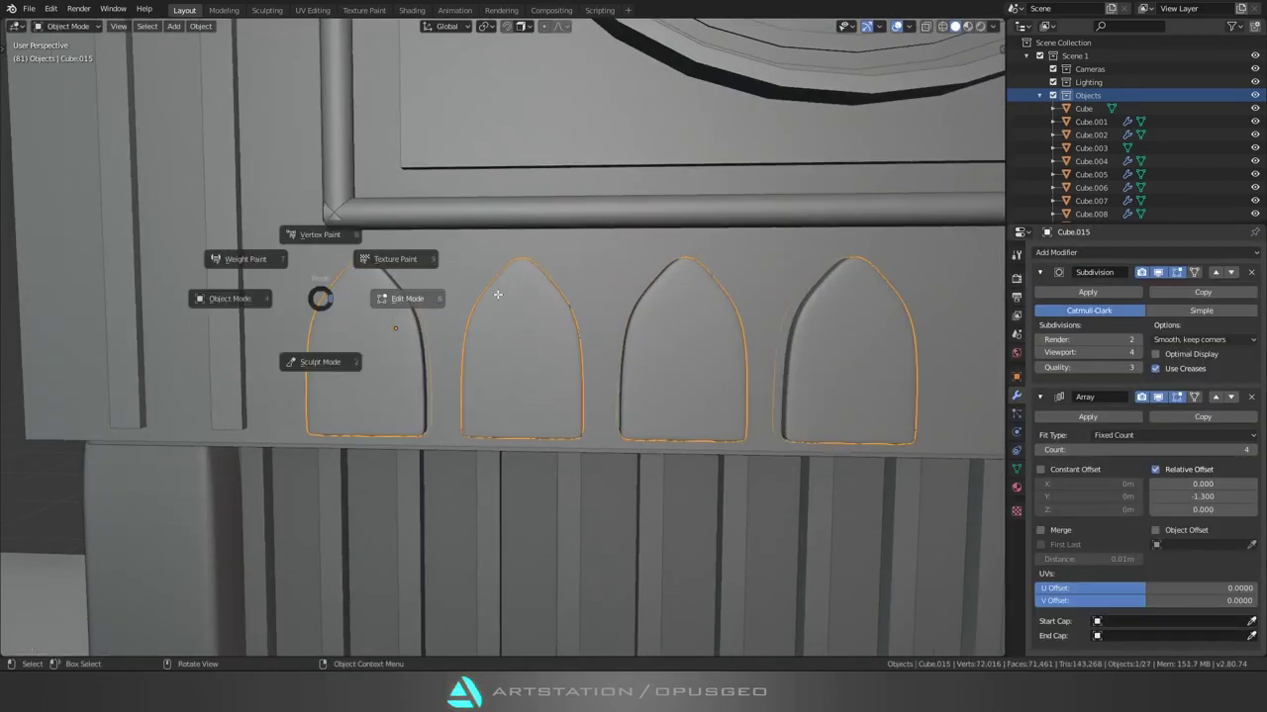
key(Tab)
key(ctrl+2)
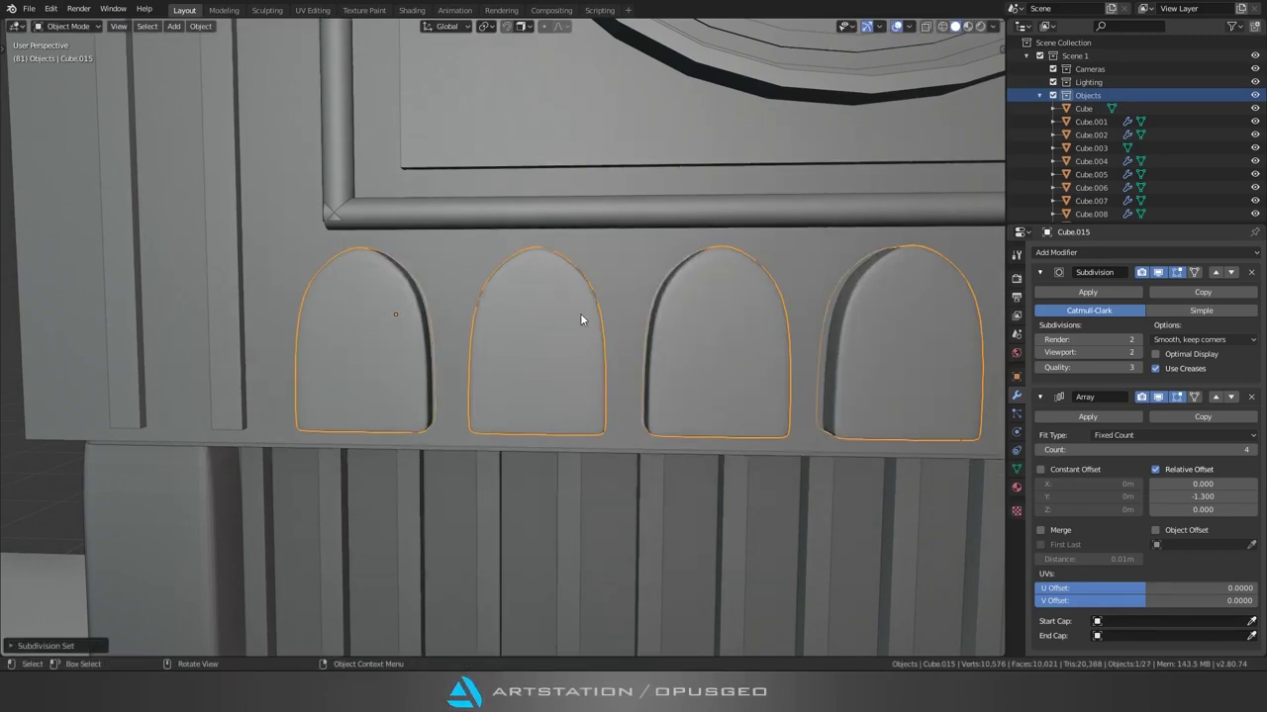
scroll(580, 312, down, 2)
key(n)
click(995, 75)
click(997, 99)
click(997, 156)
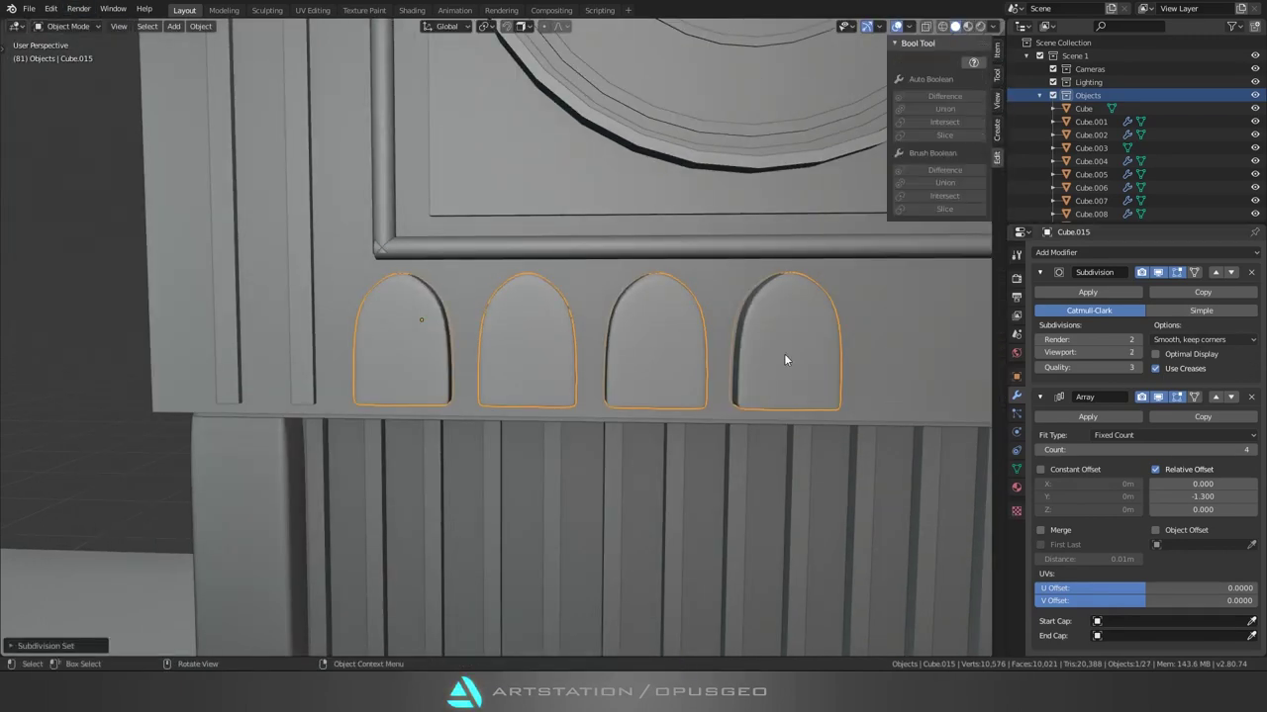
Step: Boolean-difference the six arches into the clock block with Bool Tool
shift+click(673, 308)
key(ctrl+KP_Subtract)
mouse_move(673, 307)
middle_down()
mouse_move(335, 331)
mouse_move(313, 345)
mouse_move(386, 353)
middle_up()
click(314, 345)
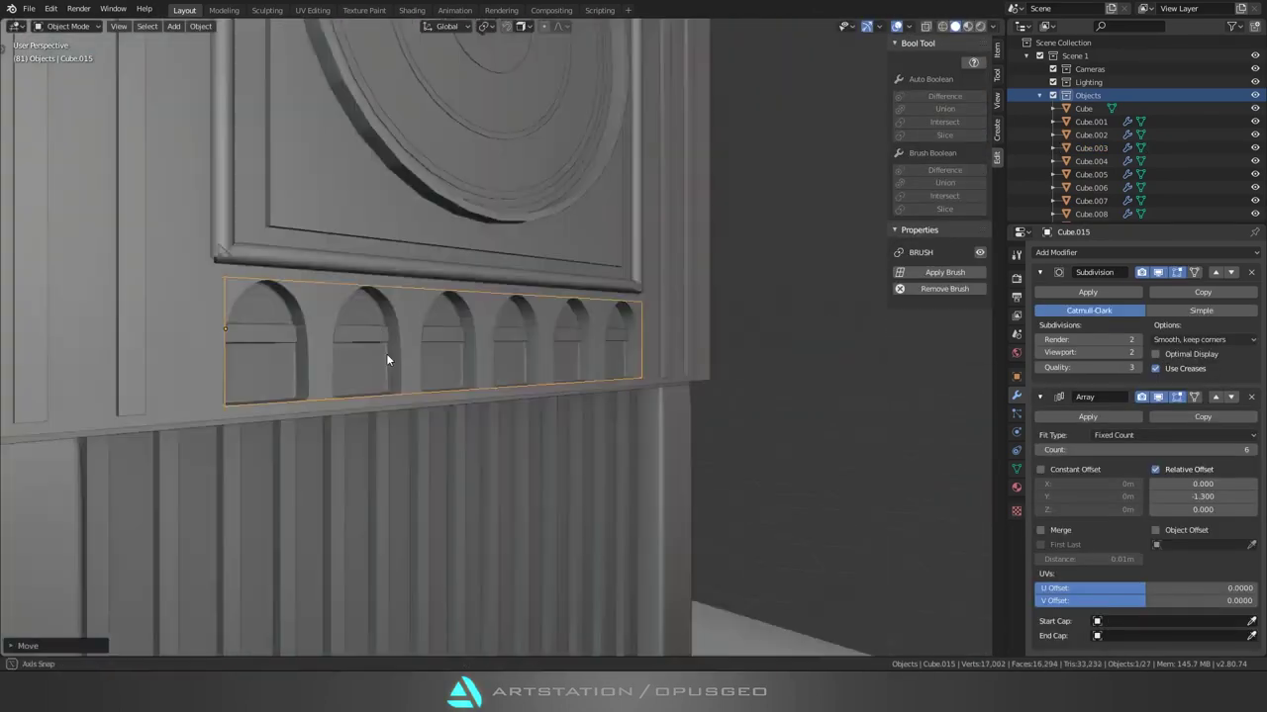
scroll(386, 354, up, 2)
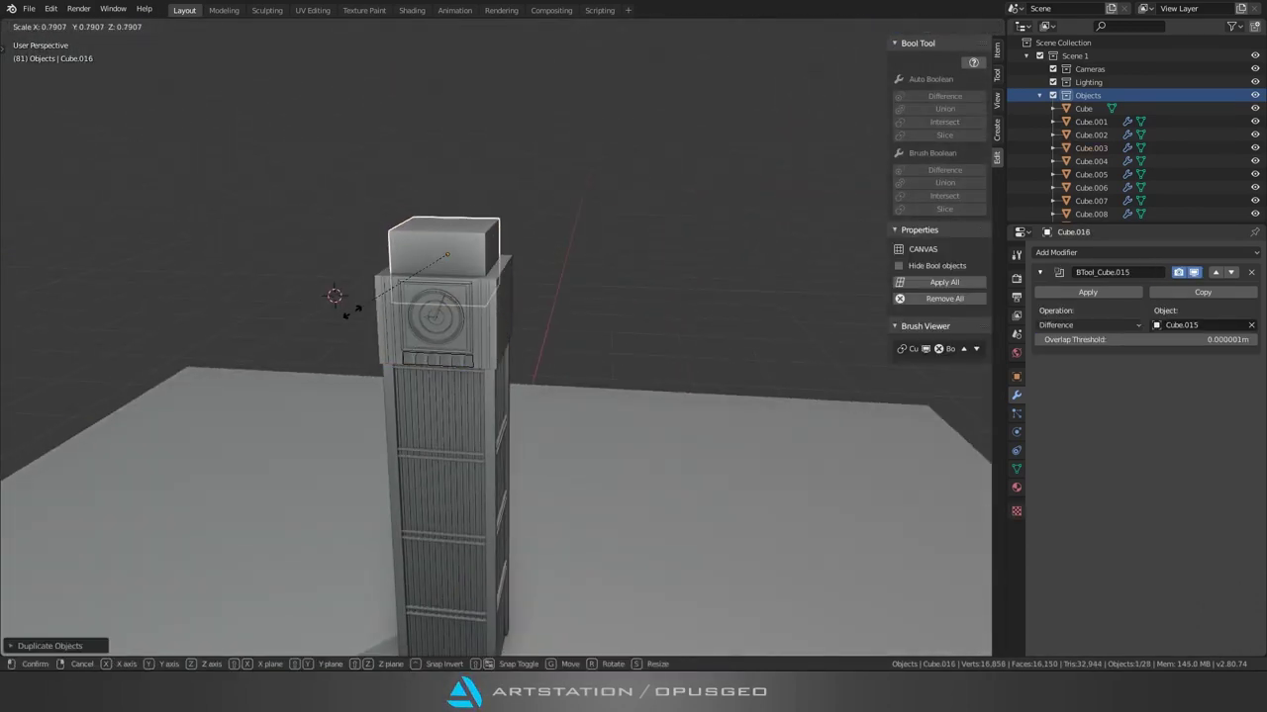
Step: Duplicate the top block, shrink it, extrude it upward and add a loop cut
mouse_move(456, 154)
middle_down()
mouse_move(367, 326)
mouse_move(429, 261)
mouse_move(419, 327)
middle_up()
key(shift+d)
click(425, 265)
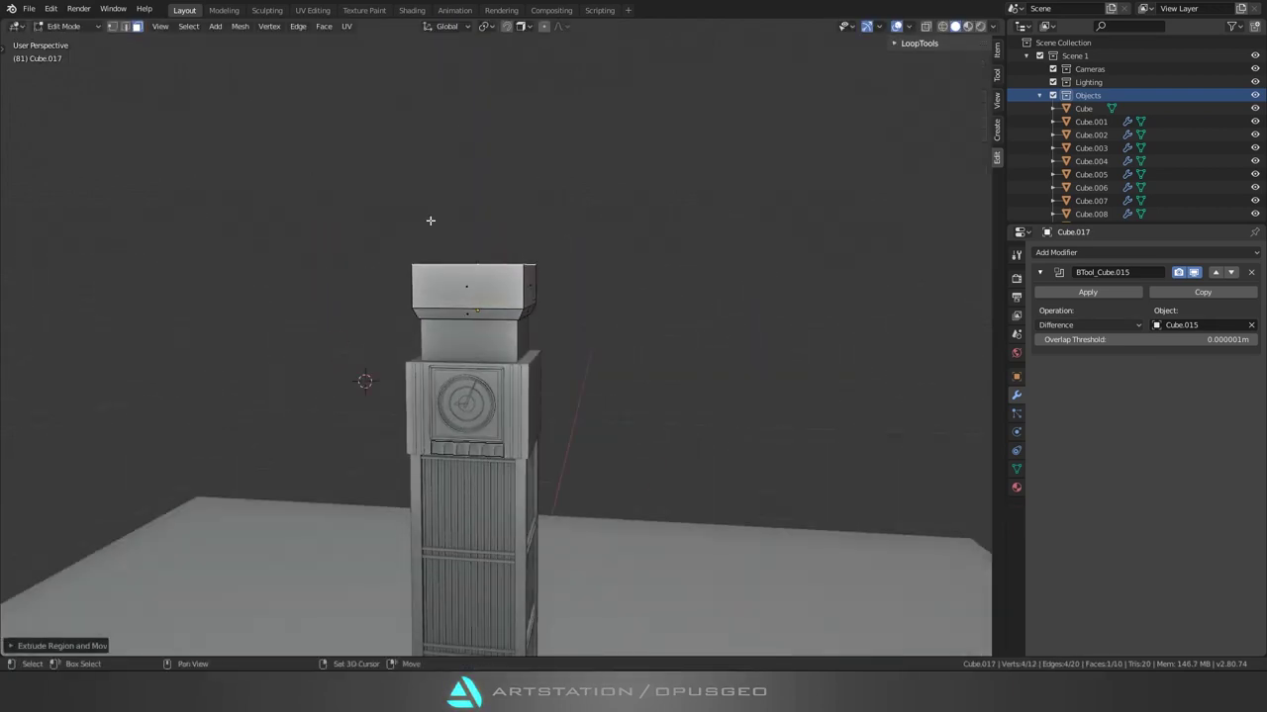
drag(429, 220, 1082, 370)
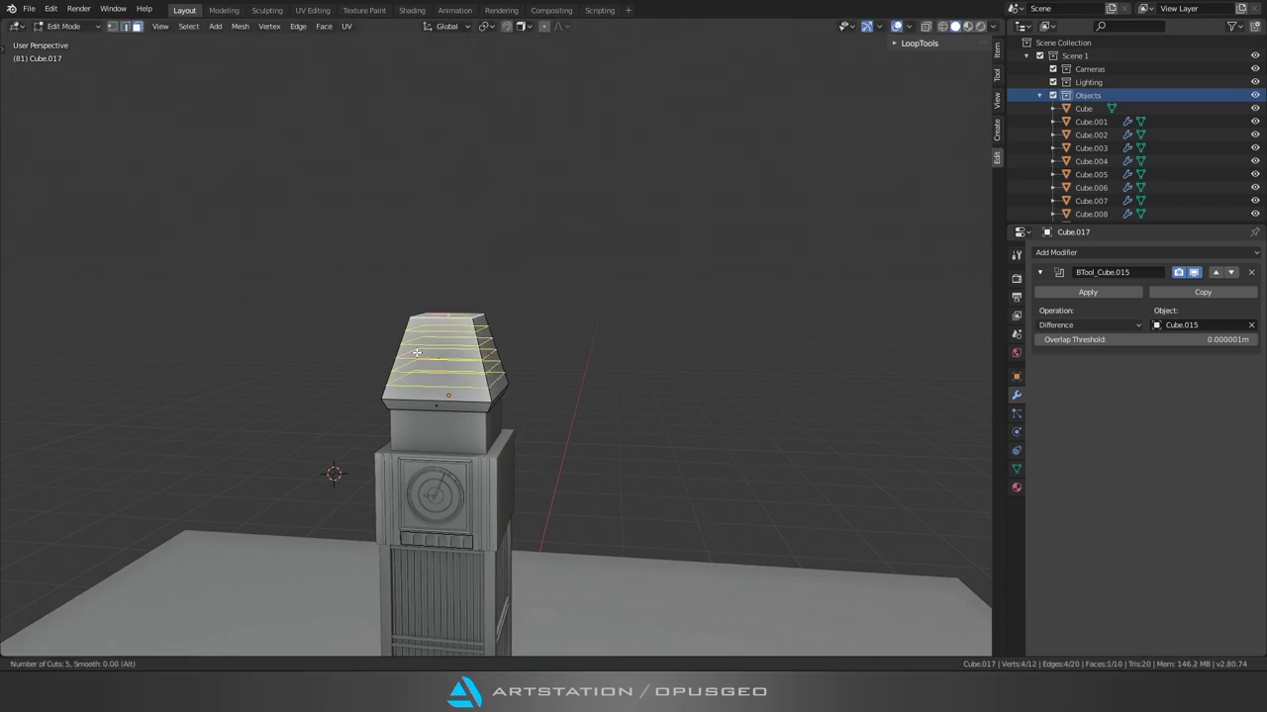
click(543, 382)
Step: Scale the top block's edge loops to flare and taper the hood above the clock
middle_drag(417, 451, 544, 29)
click(547, 27)
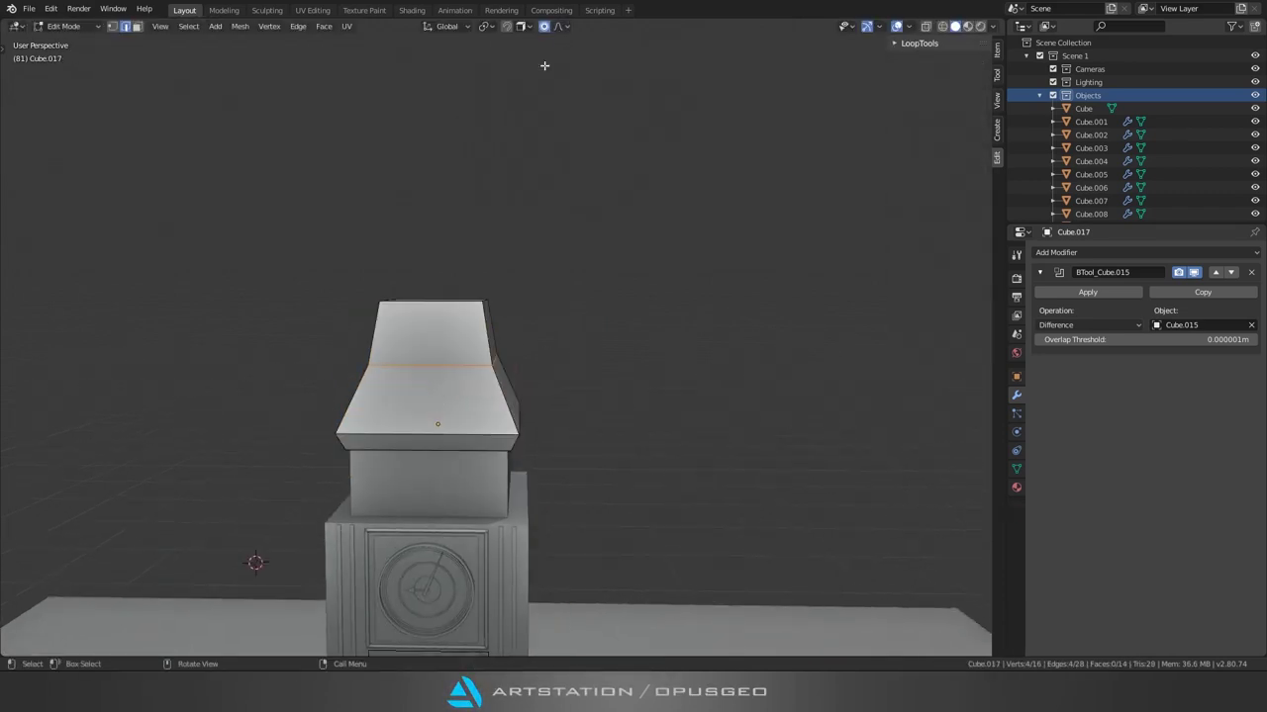
click(592, 380)
key(a)
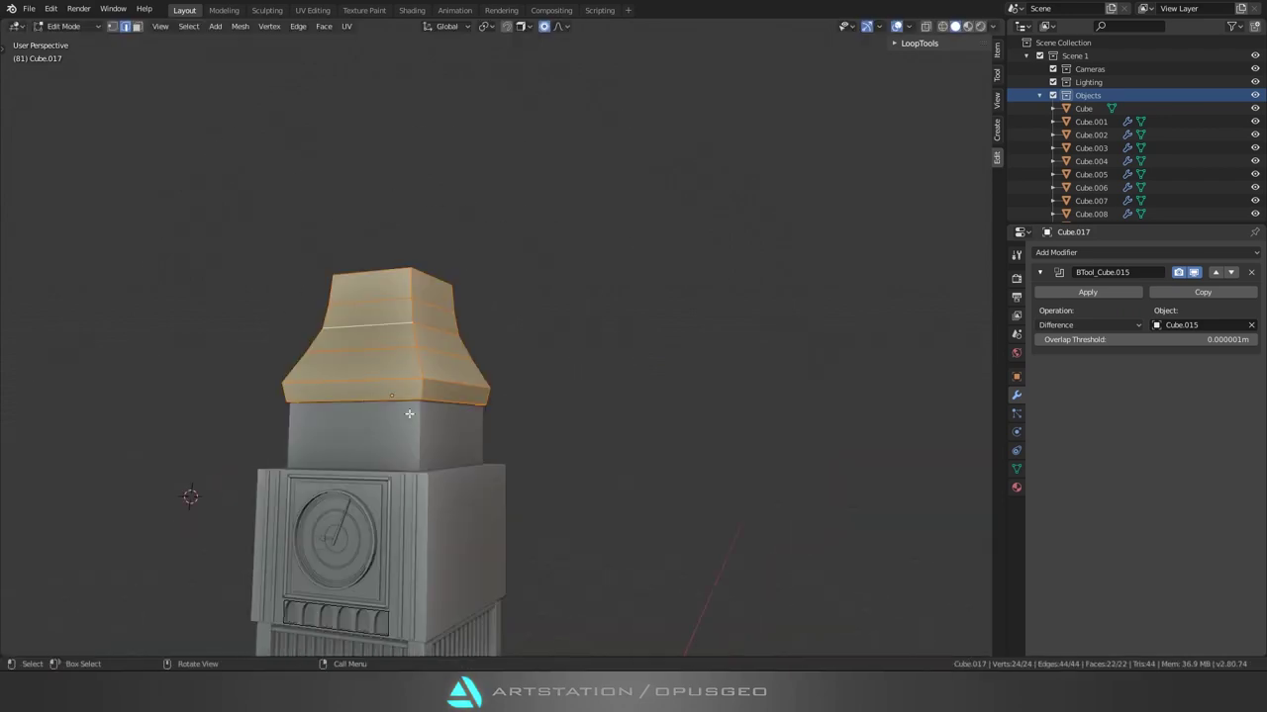
middle_drag(592, 380, 421, 445)
key(Tab)
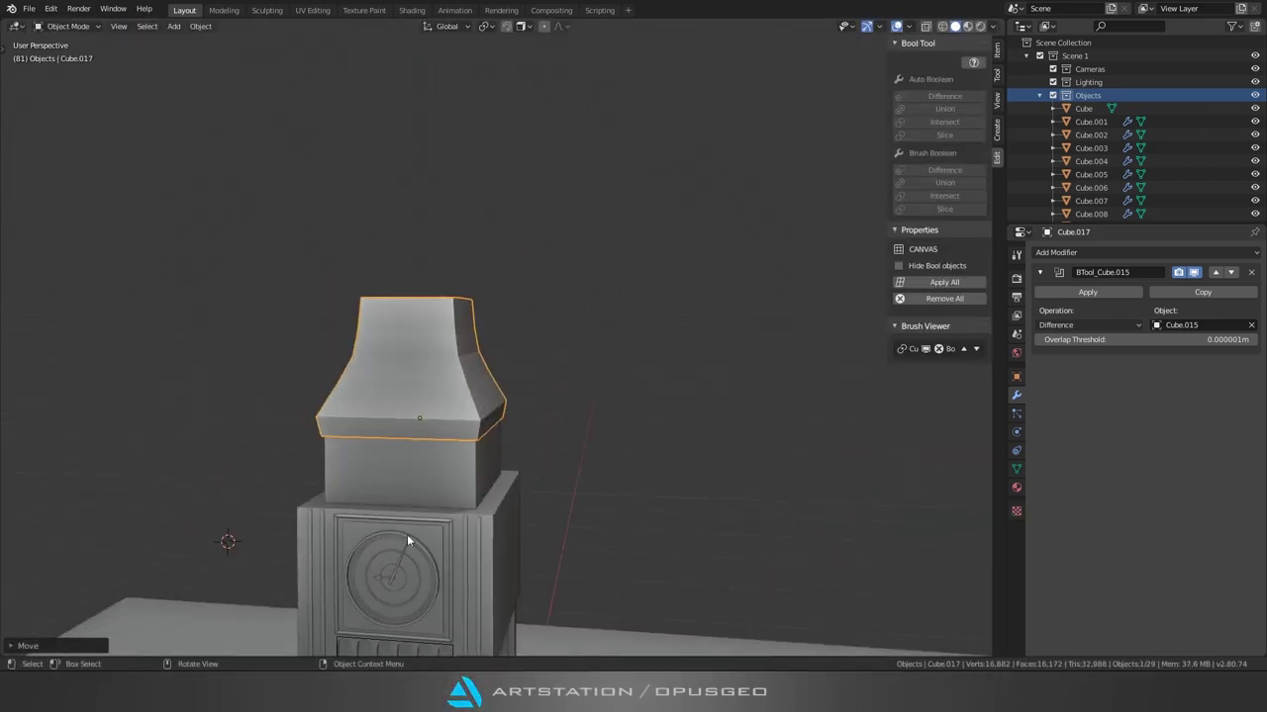
click(297, 403)
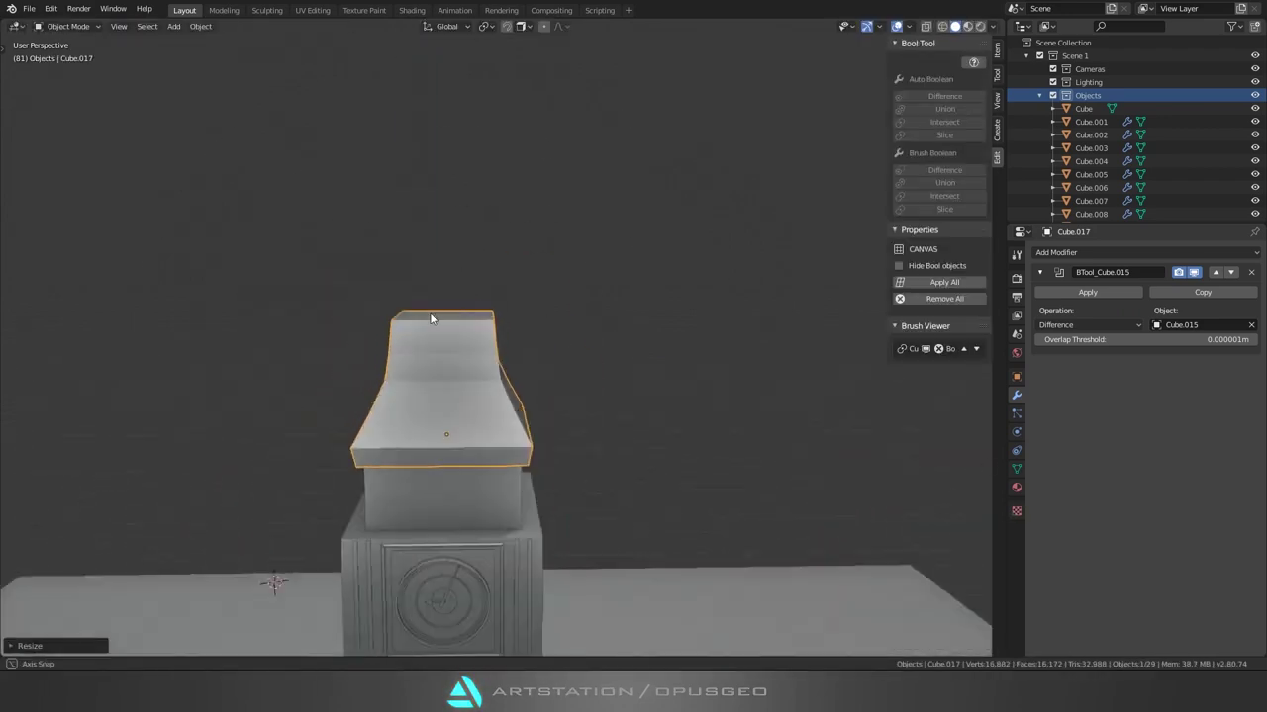
middle_drag(297, 404, 388, 333)
key(Tab)
key(Tab)
click(339, 323)
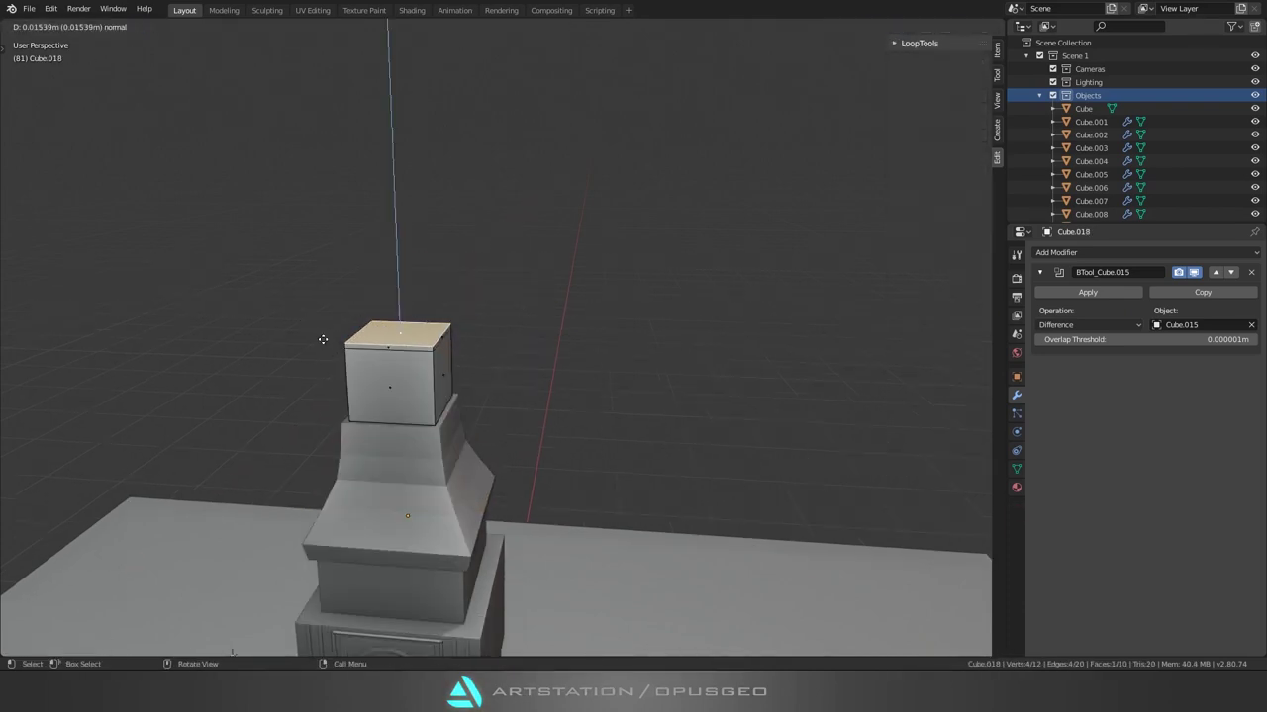
Step: Extrude the tower's top face upward and taper it into a spire
scroll(306, 328, down, 5)
key(e)
key(s)
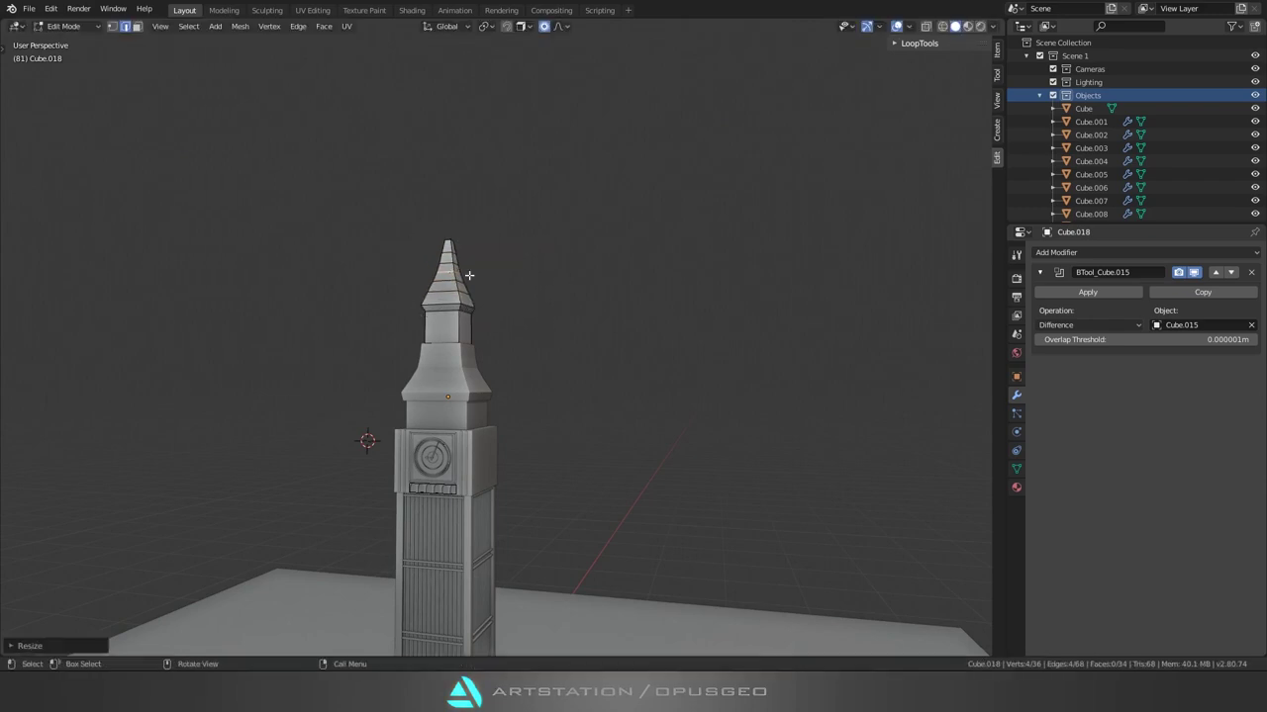
key(Tab)
Step: Orbit around the tower and try duplicating the arch row, then undo it
scroll(469, 276, up, 3)
scroll(416, 277, down, 3)
scroll(396, 276, down, 2)
mouse_move(393, 275)
middle_down()
mouse_move(367, 417)
mouse_move(430, 370)
middle_up()
scroll(409, 353, up, 3)
scroll(344, 458, up, 2)
click(349, 458)
key(shift+d)
click(793, 231)
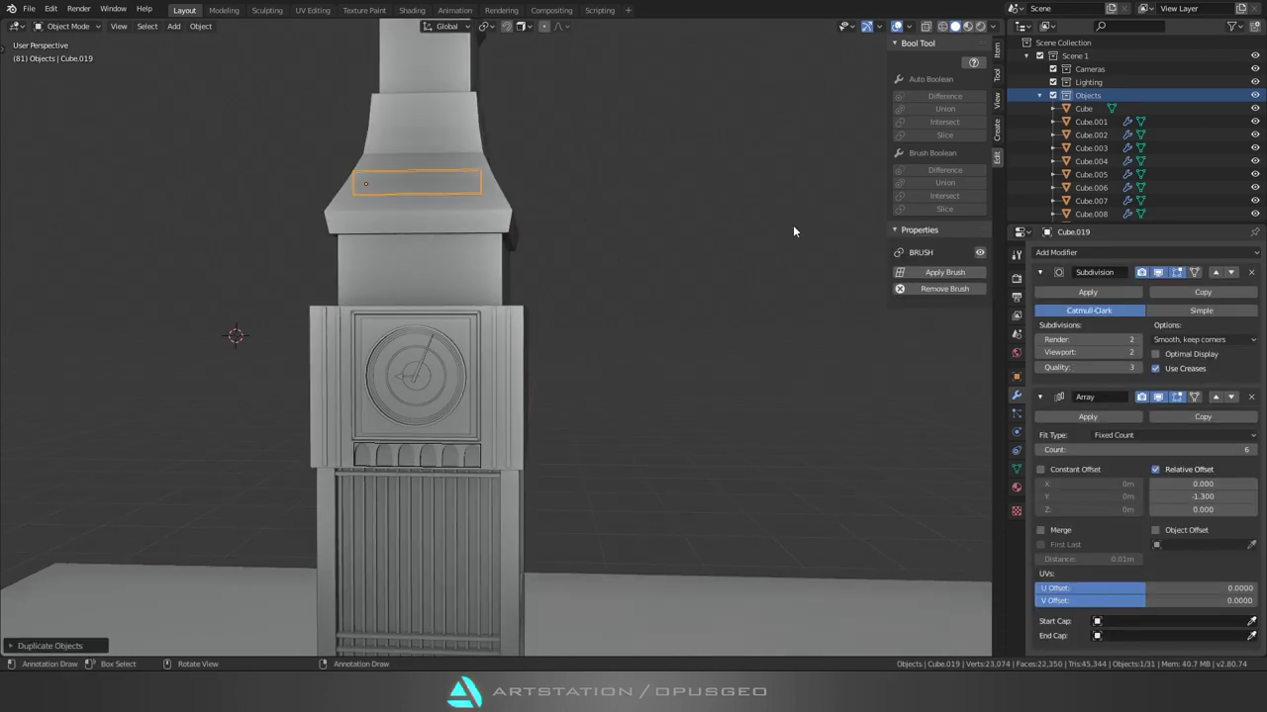
key(ctrl+z)
Step: Select the clock block, then tilt the view and select the spire object
click(416, 386)
scroll(341, 527, up, 4)
middle_drag(340, 527, 419, 416)
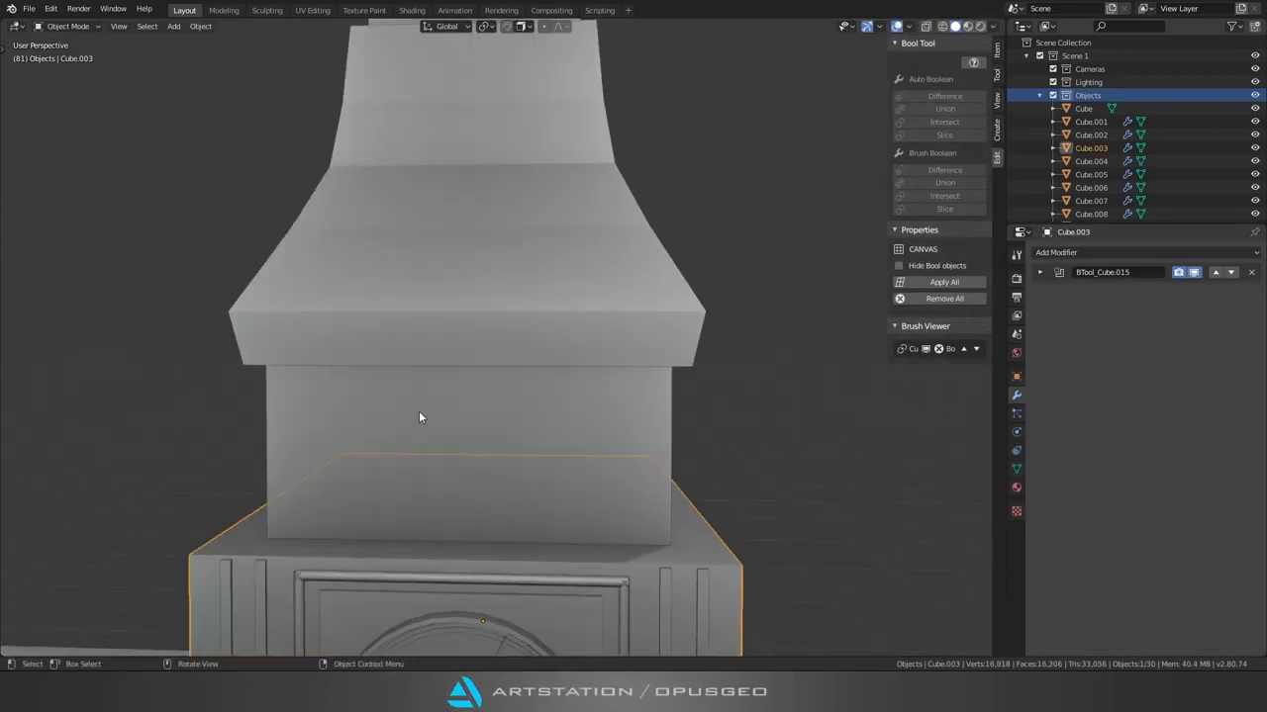
click(419, 417)
scroll(464, 226, down, 2)
scroll(464, 225, down, 3)
Step: Edit the spire's mesh to finish its scaling and isolate it in local view
key(Tab)
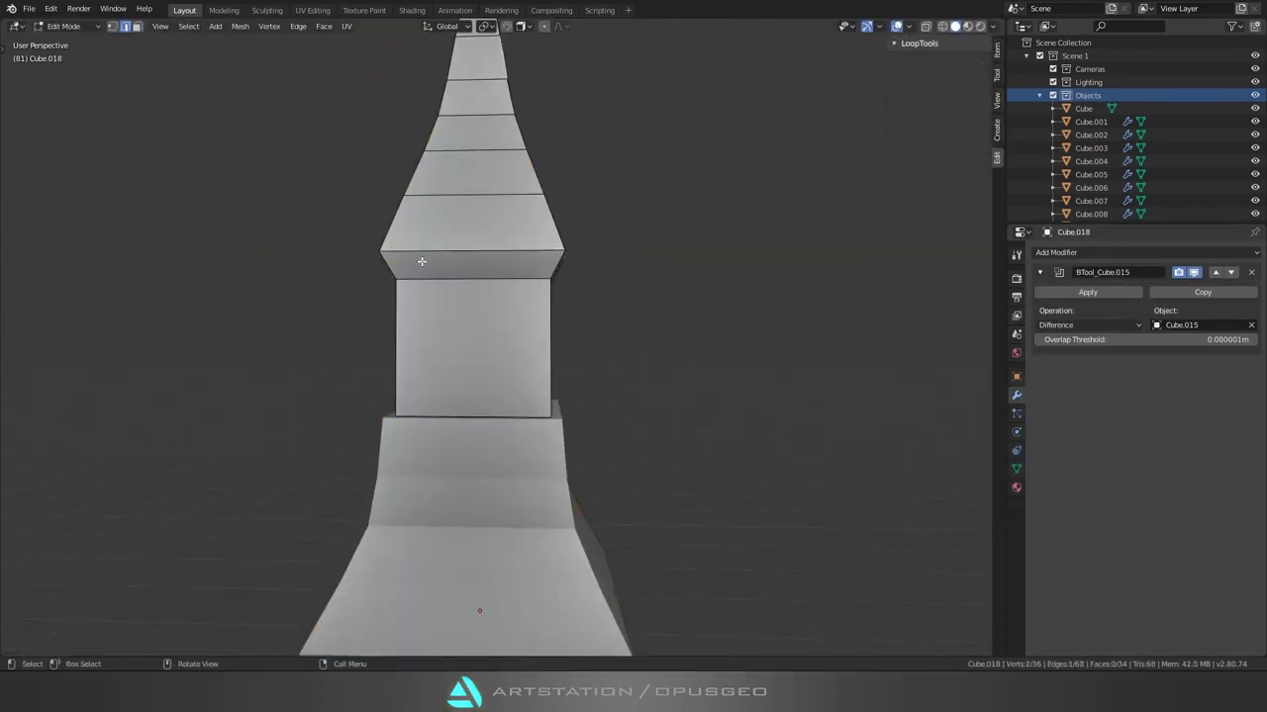
click(309, 279)
scroll(308, 279, down, 3)
middle_drag(326, 282, 617, 286)
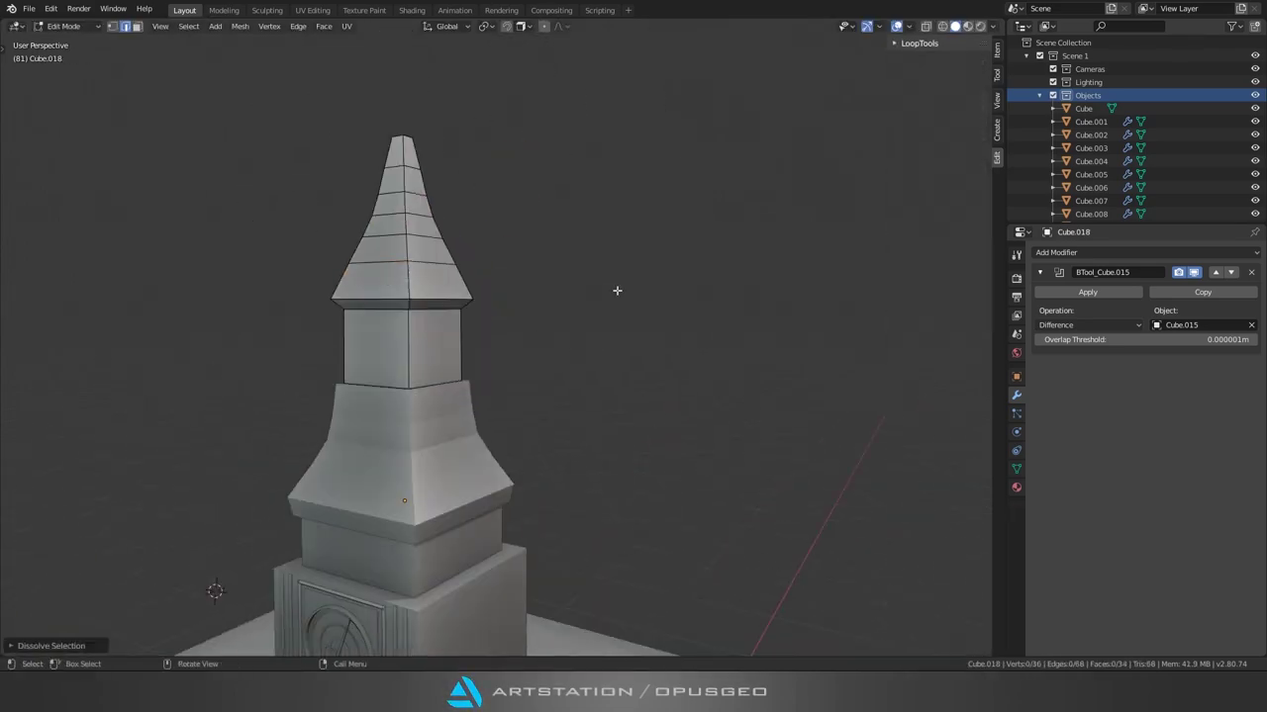
key(Tab)
scroll(400, 337, up, 2)
scroll(400, 337, down, 3)
key(KP_Divide)
Step: Add a UV Sphere and position it at the spire tip from the top view
key(Tab)
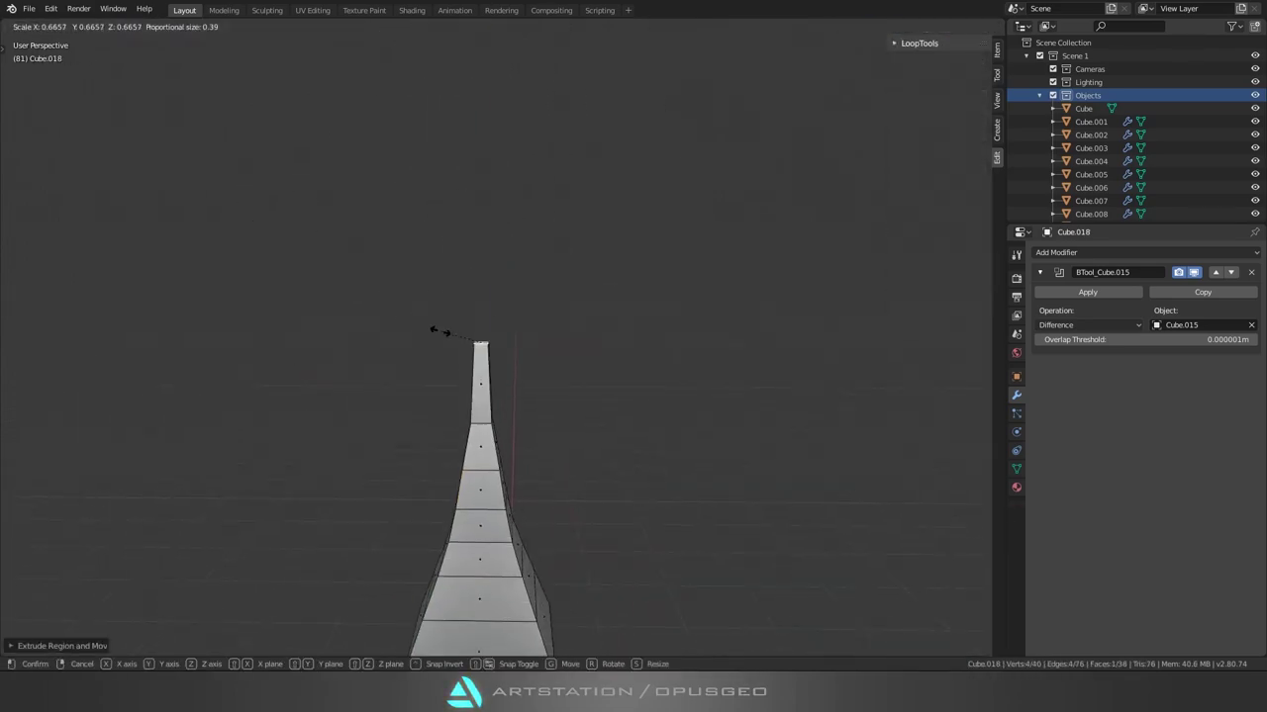
key(Tab)
key(shift+a)
click(584, 401)
key(KP_7)
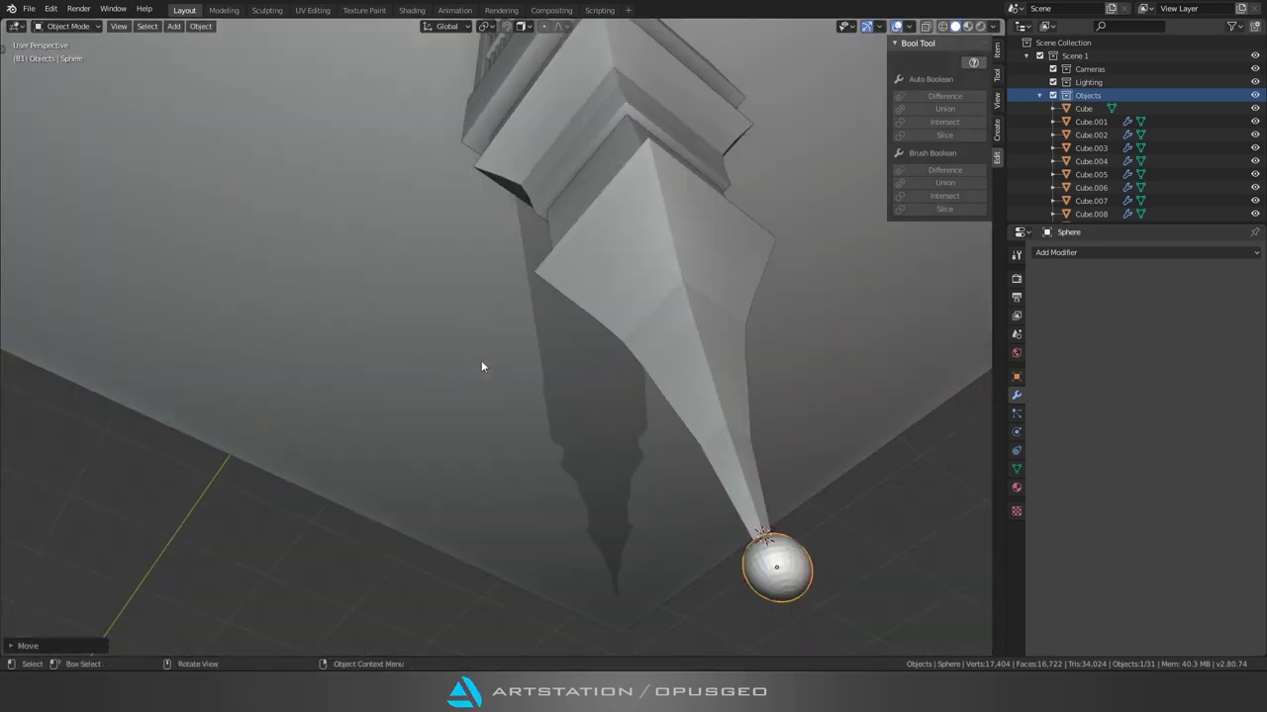
key(g)
click(428, 392)
Step: Reselect the spire and extrude its tip upward into a thin rod
key(Tab)
key(Tab)
middle_drag(428, 392, 241, 426)
scroll(416, 420, down, 5)
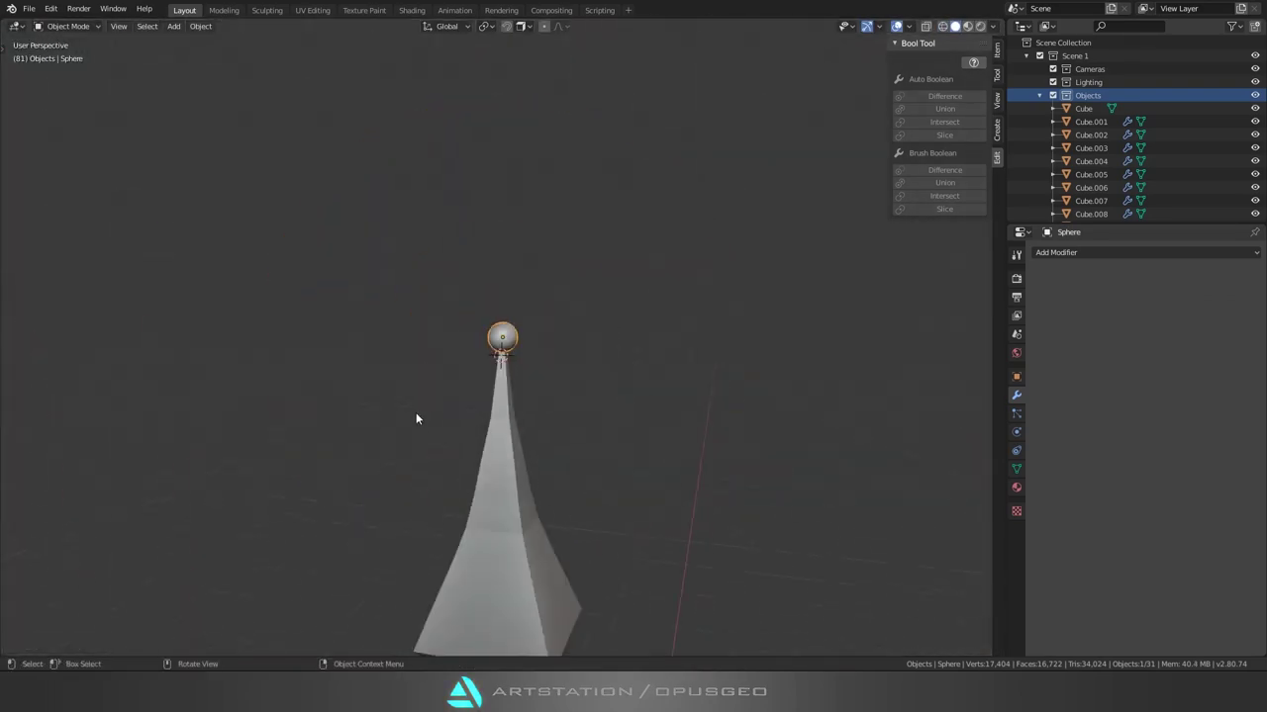
click(394, 473)
key(Tab)
key(e)
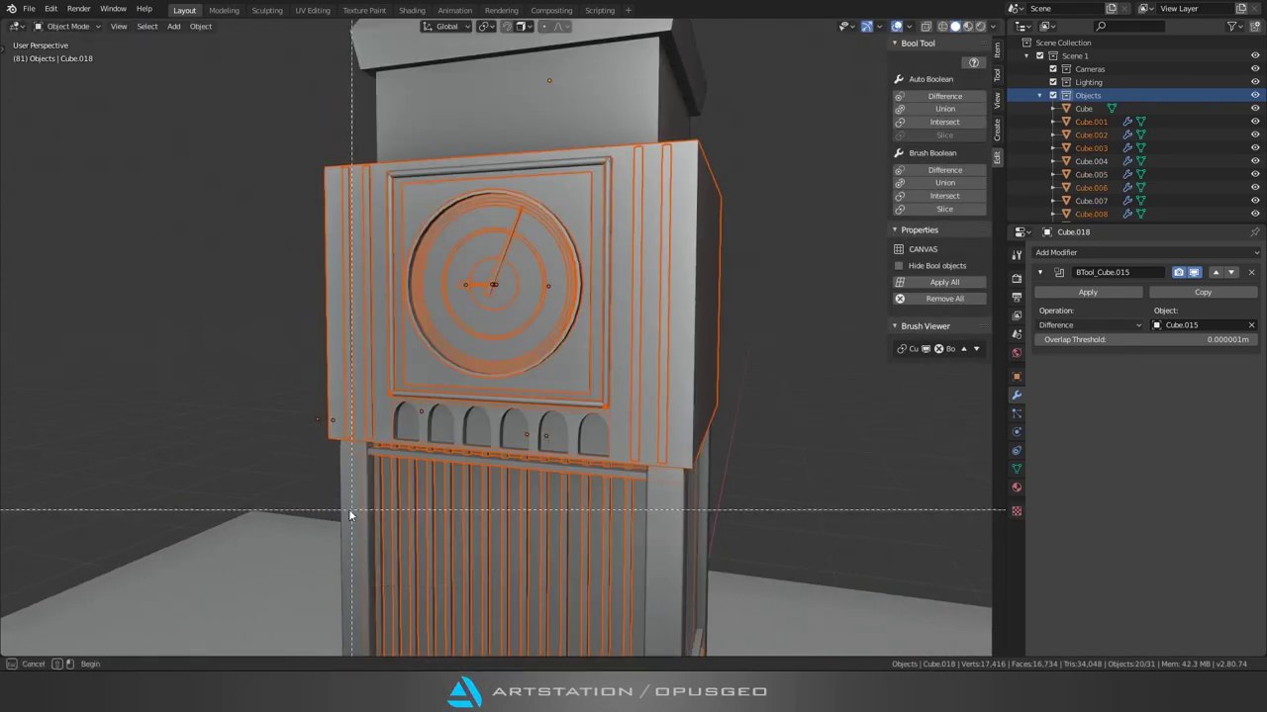
Step: Box-select the clock tower's front parts in wireframe view
click(727, 297)
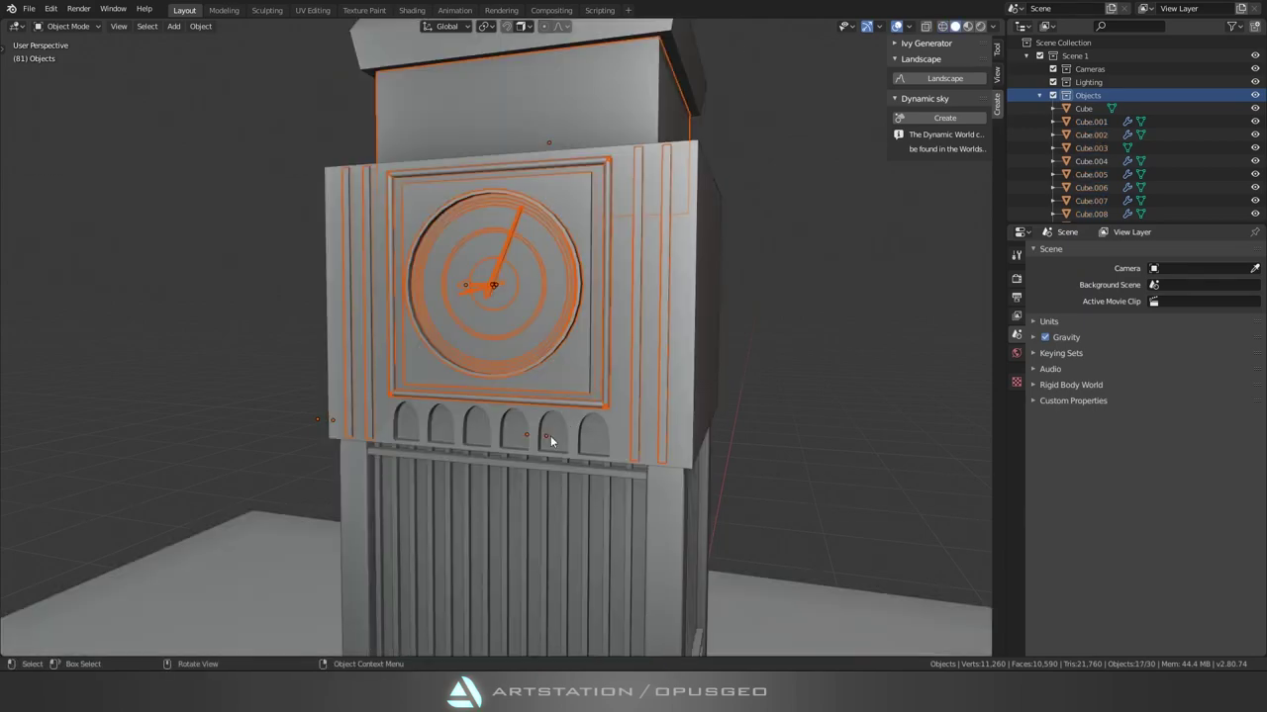
click(51, 10)
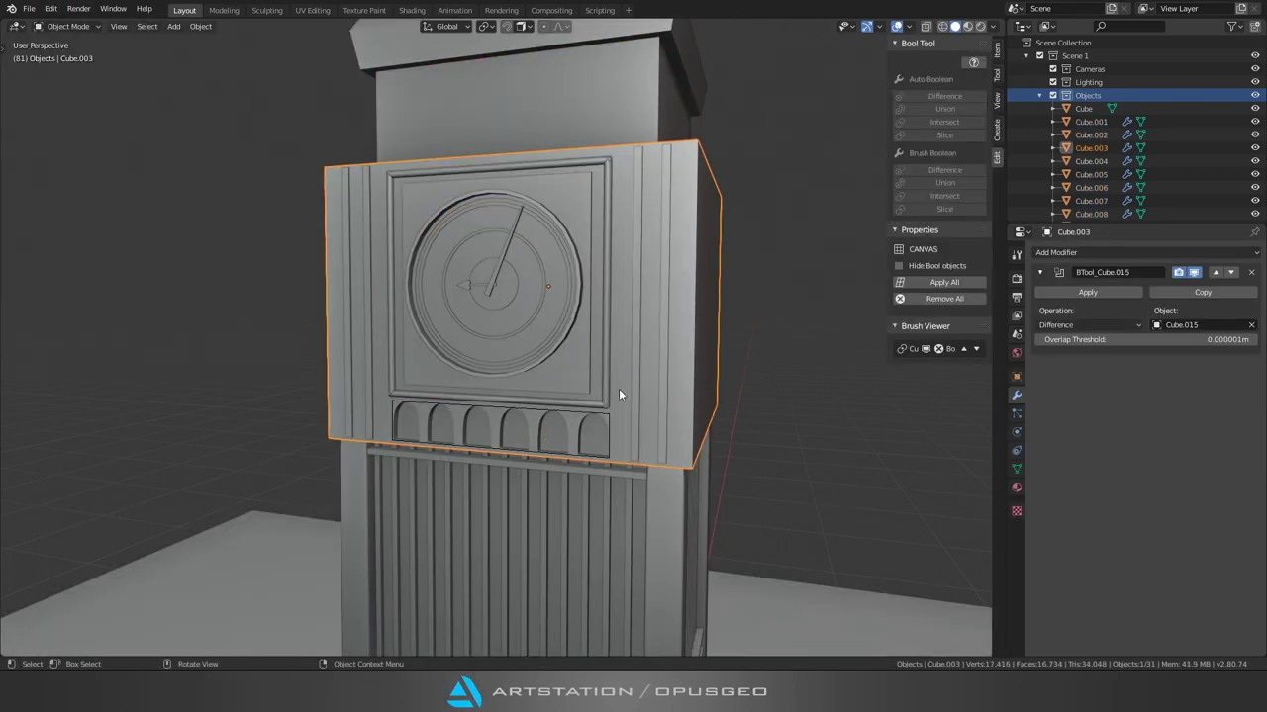
click(575, 412)
middle_drag(575, 406, 541, 361)
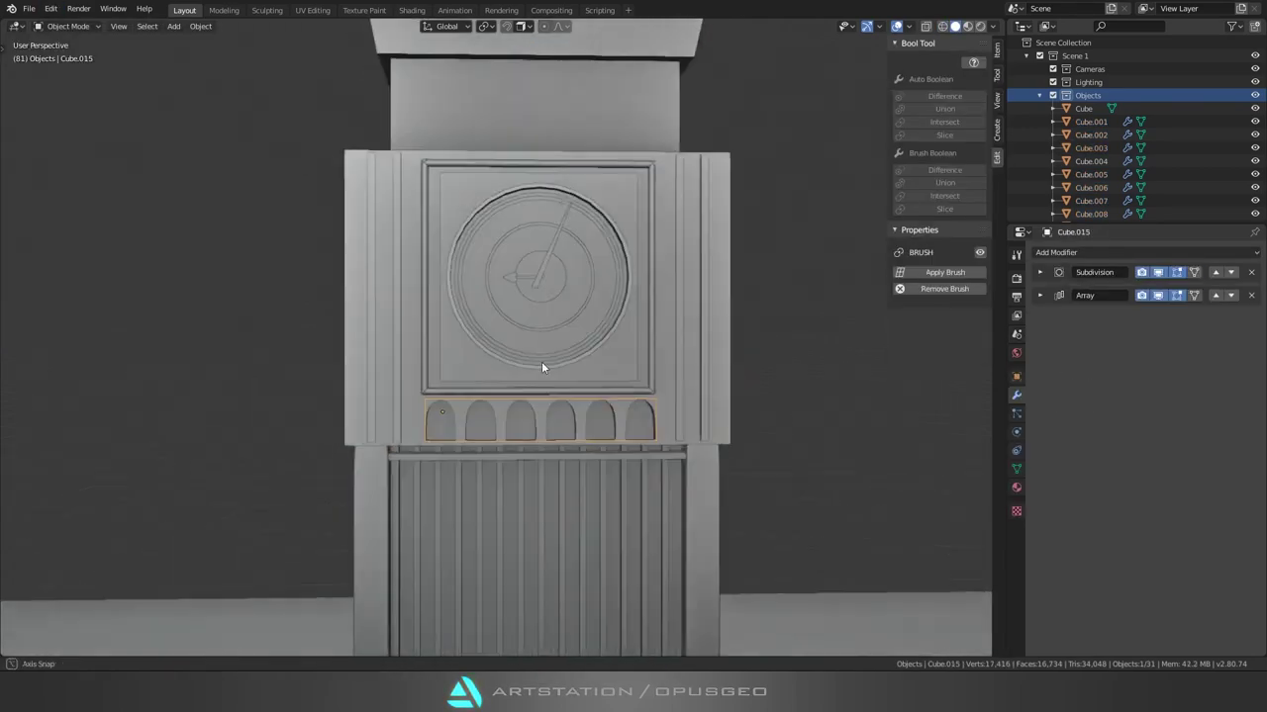
key(shift+z)
drag(268, 252, 636, 427)
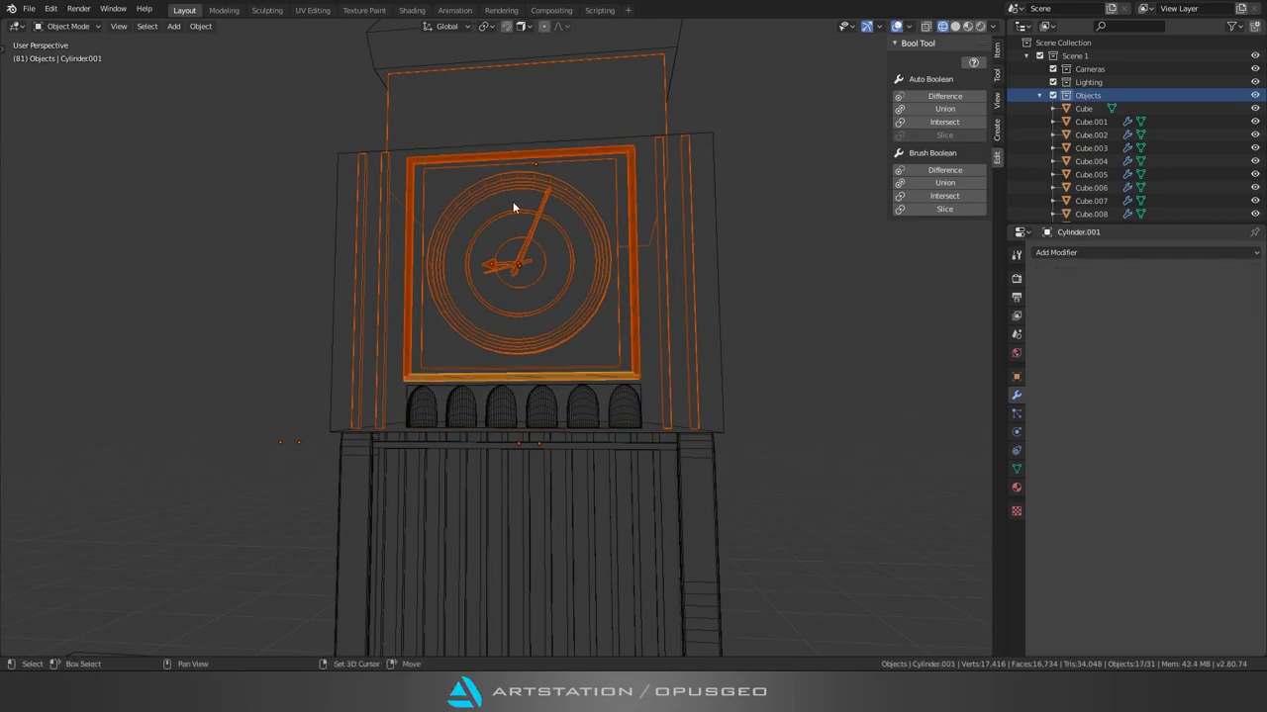
Step: Switch the viewport back to solid shading
scroll(535, 417, down, 5)
scroll(517, 362, up, 8)
key(z)
click(448, 328)
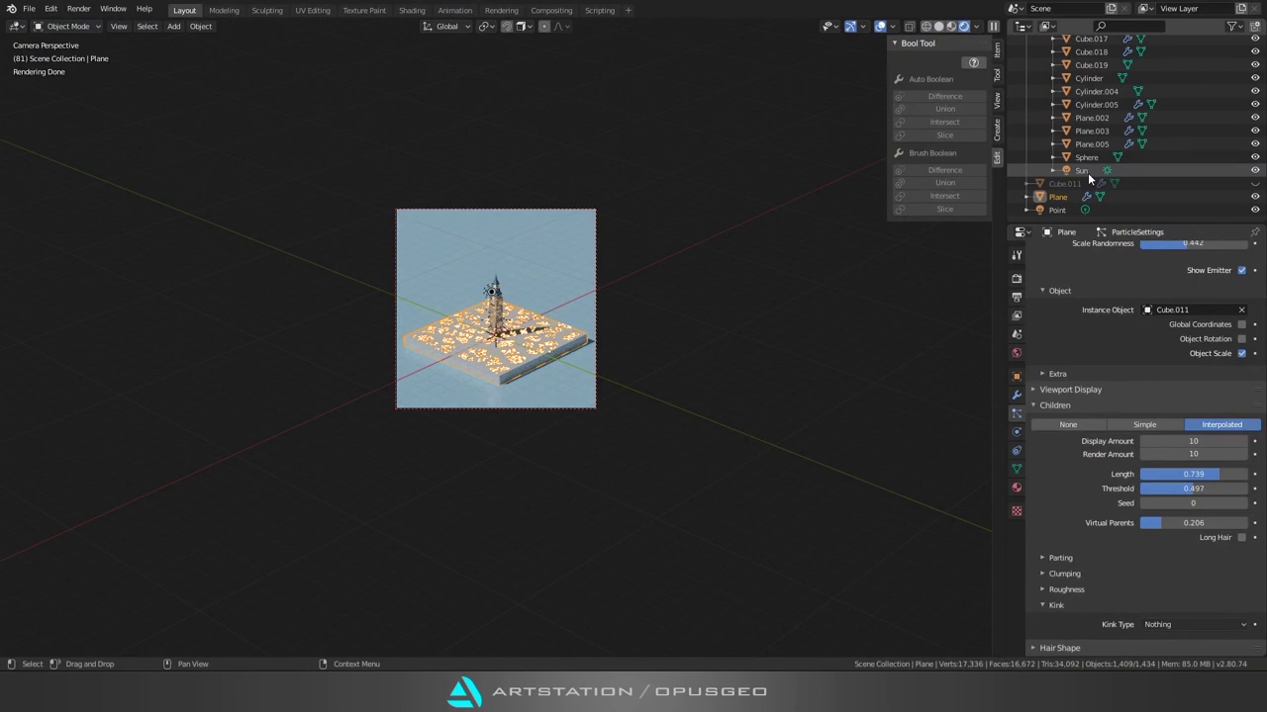
Step: Set the Sun's strength to 0.100 and rotate it about the Z axis
click(1082, 171)
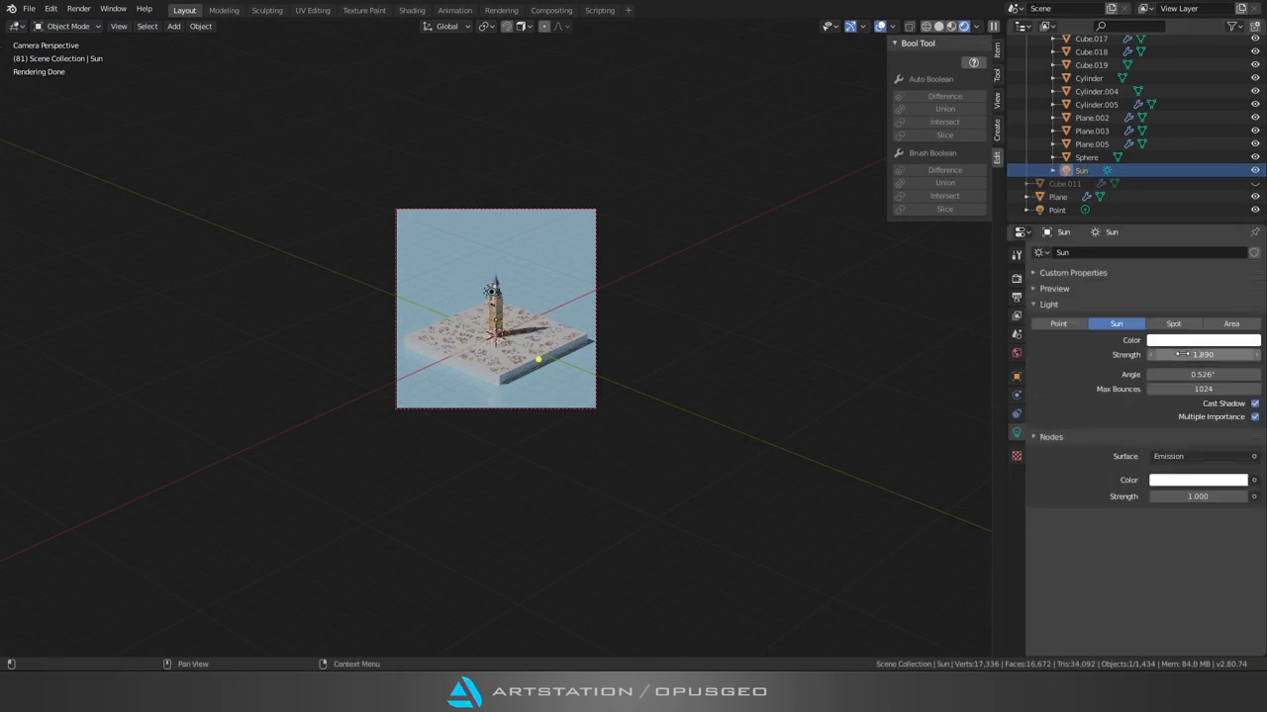
scroll(485, 318, up, 3)
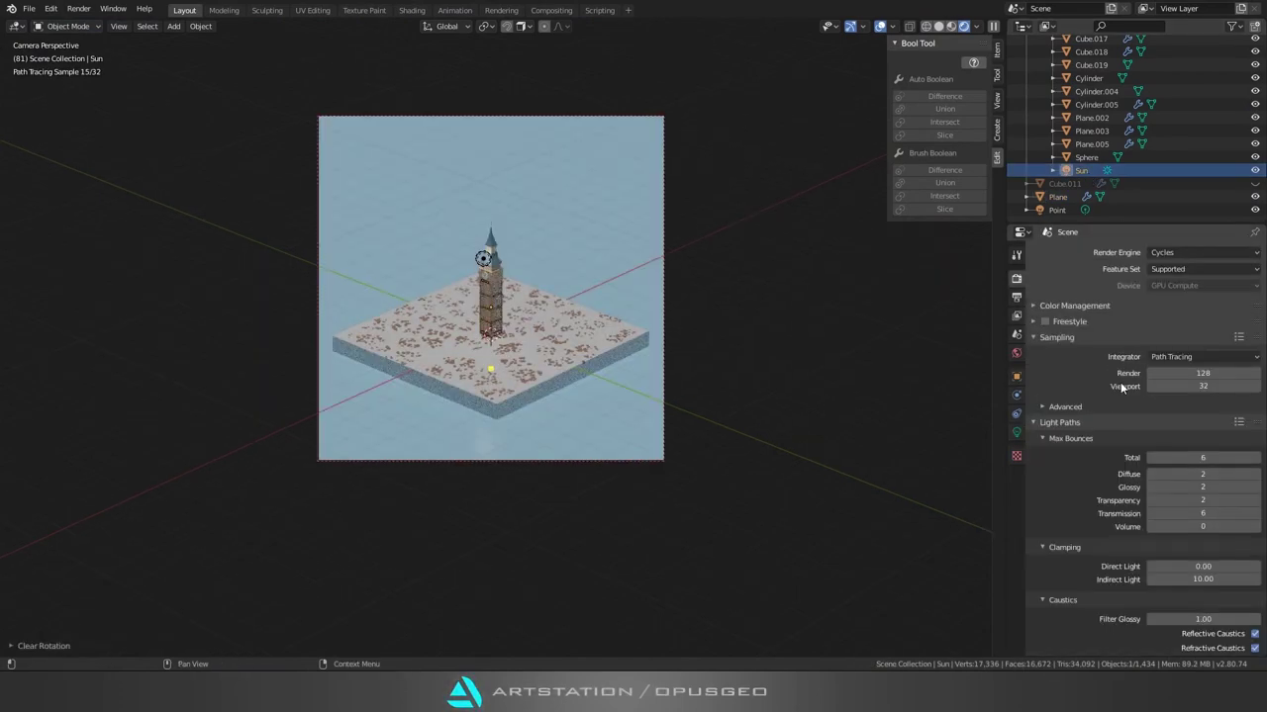
key(r)
key(z)
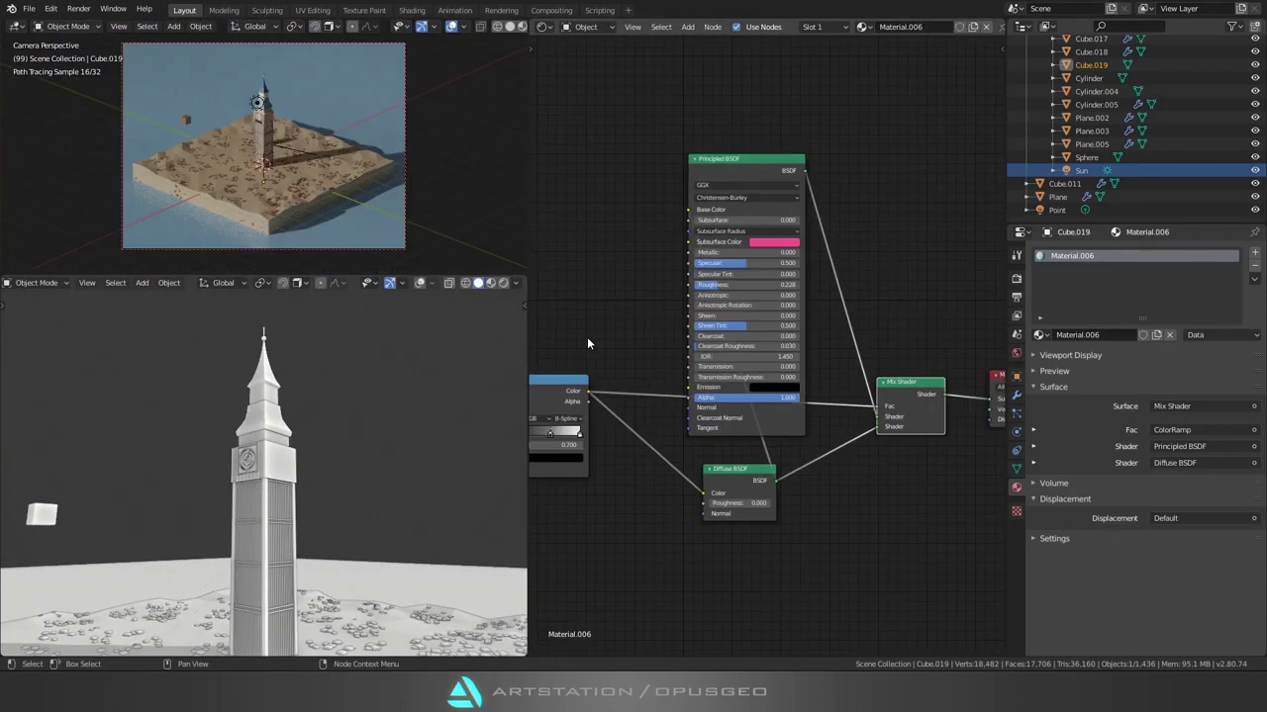
Step: Wire the colour ramp into the Mix Shader and open the Diffuse BSDF colour for teal
drag(587, 392, 876, 411)
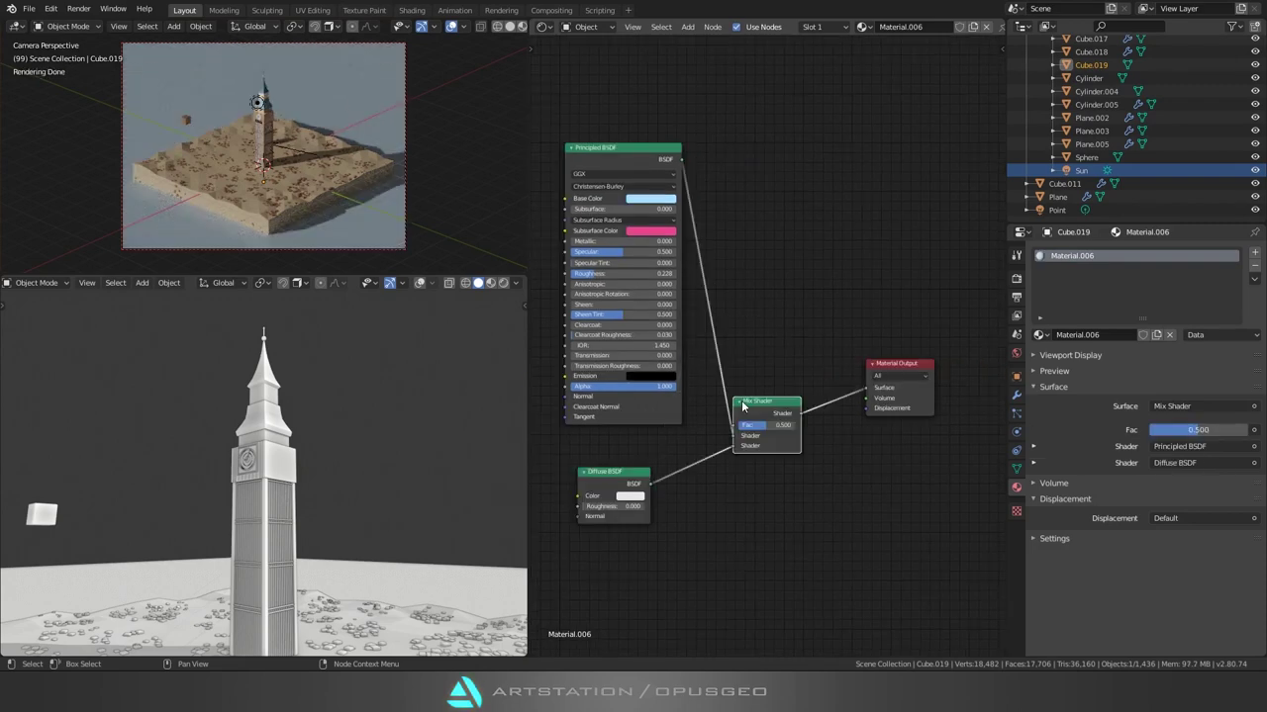
middle_drag(742, 406, 758, 370)
click(683, 496)
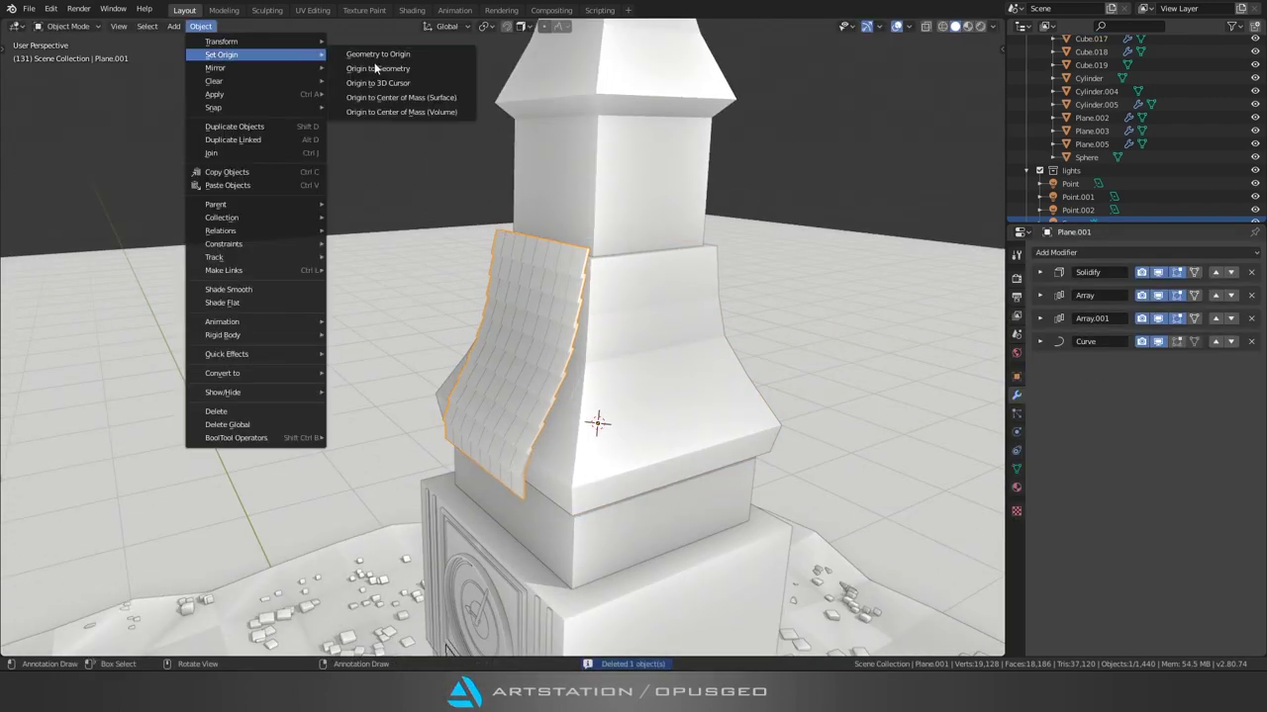
Step: Set the tile plane's origin to geometry and inspect its Array modifier settings
click(375, 68)
mouse_move(375, 67)
middle_down()
mouse_move(518, 295)
mouse_move(469, 297)
mouse_move(633, 297)
middle_up()
click(1039, 295)
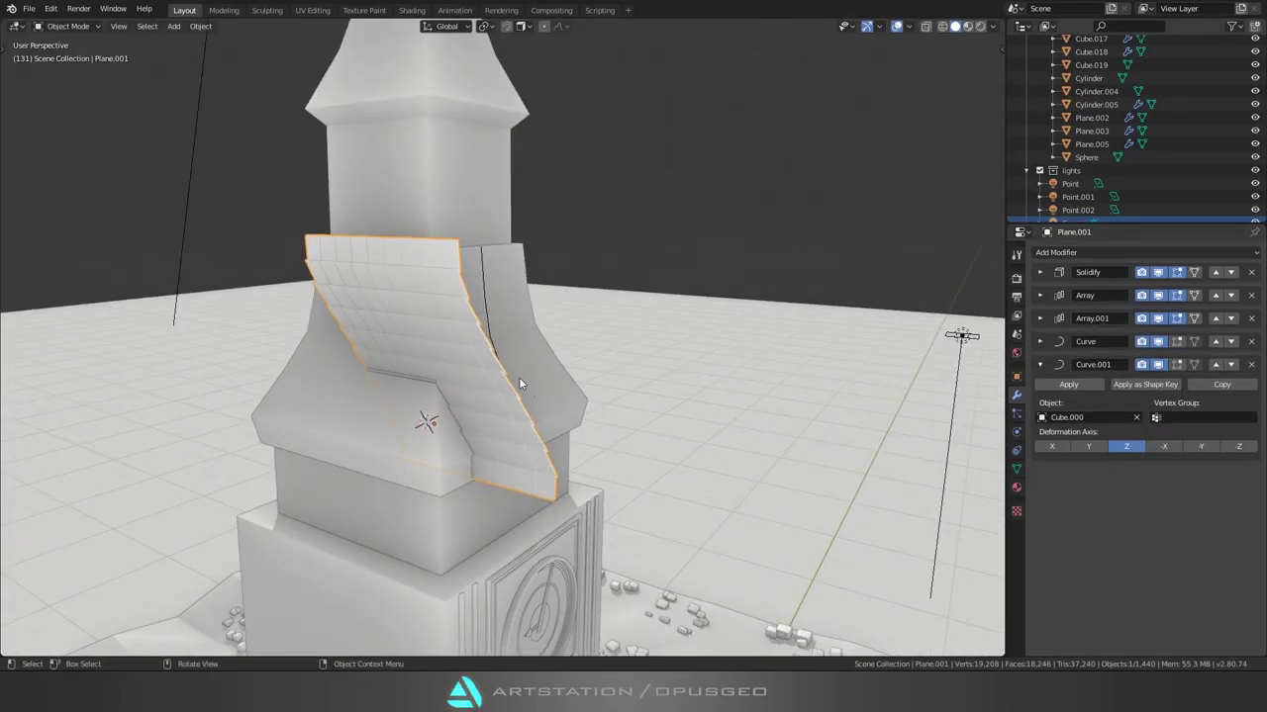
middle_drag(473, 376, 534, 377)
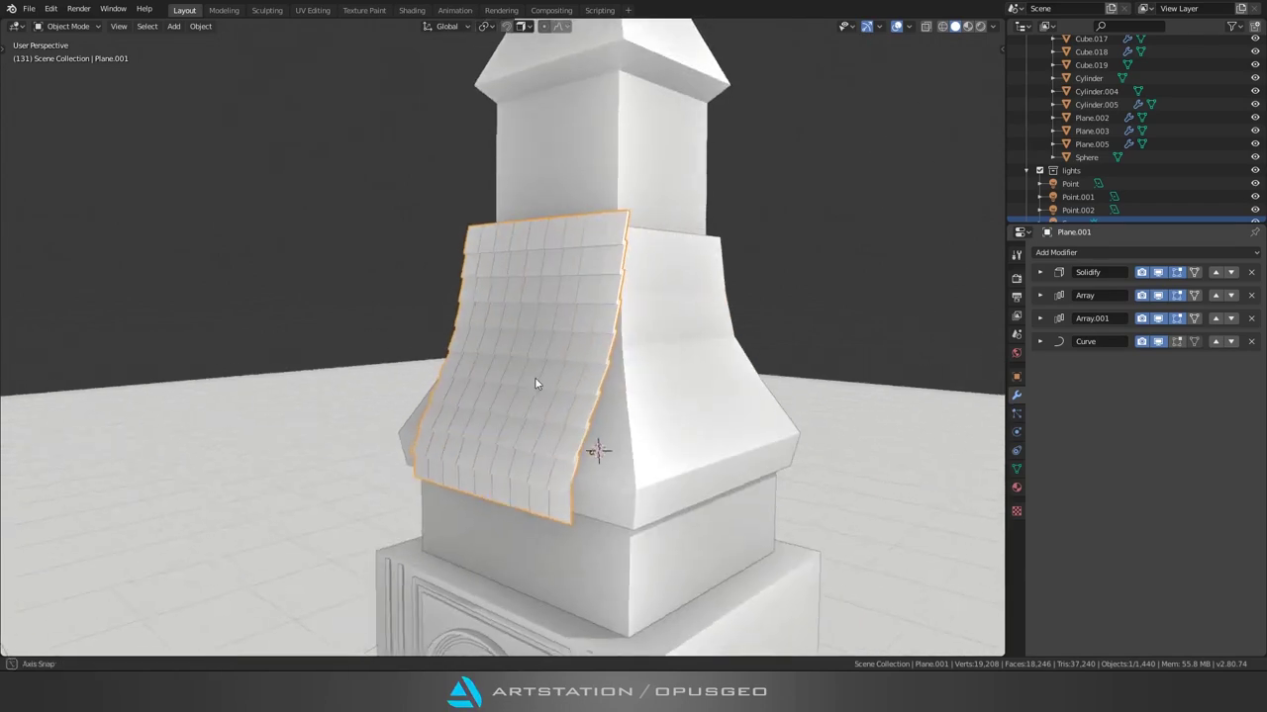
Step: Try a Shrinkwrap modifier on the tiles, remove it, and rotate the plane about Z
click(1128, 252)
click(1096, 426)
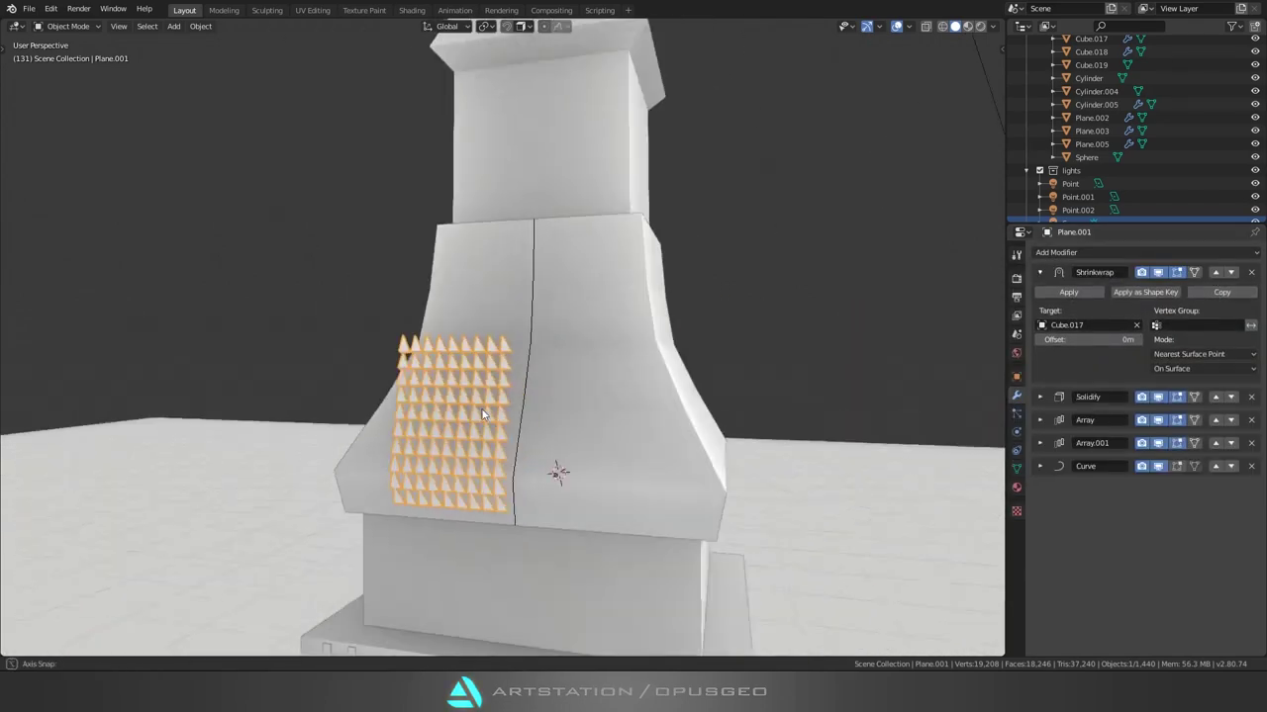
key(ctrl+x)
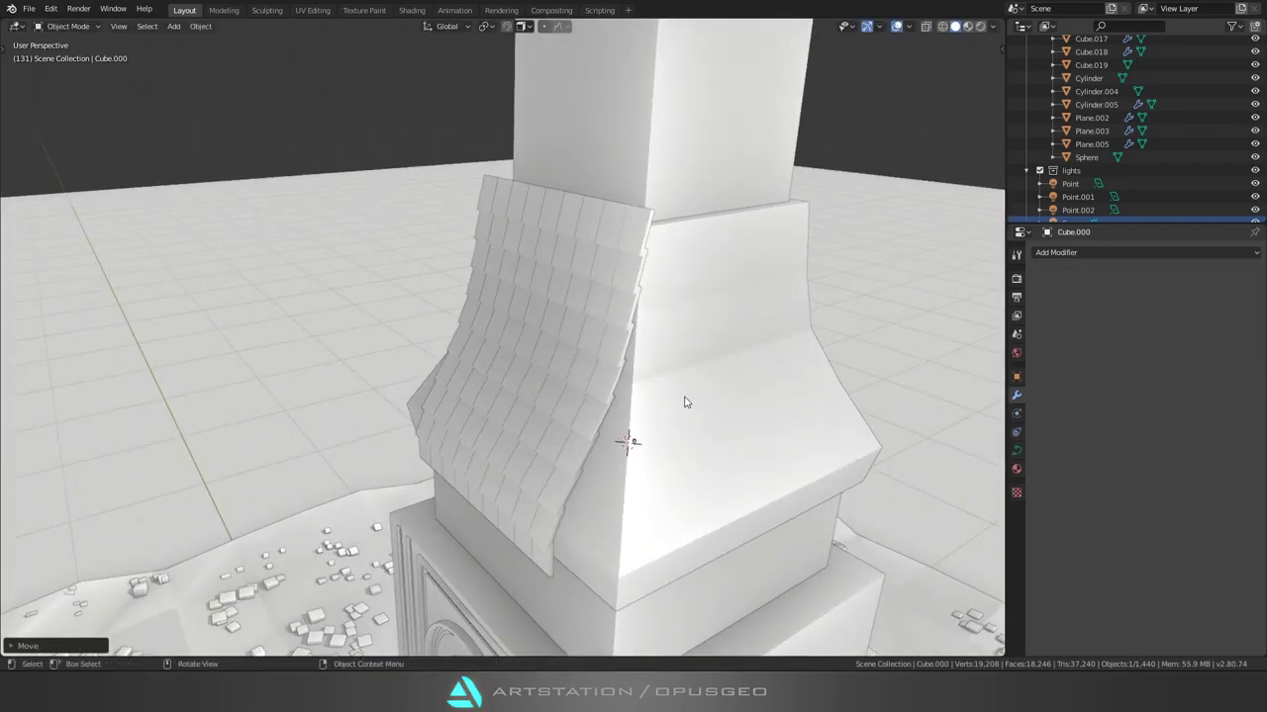
key(r)
key(z)
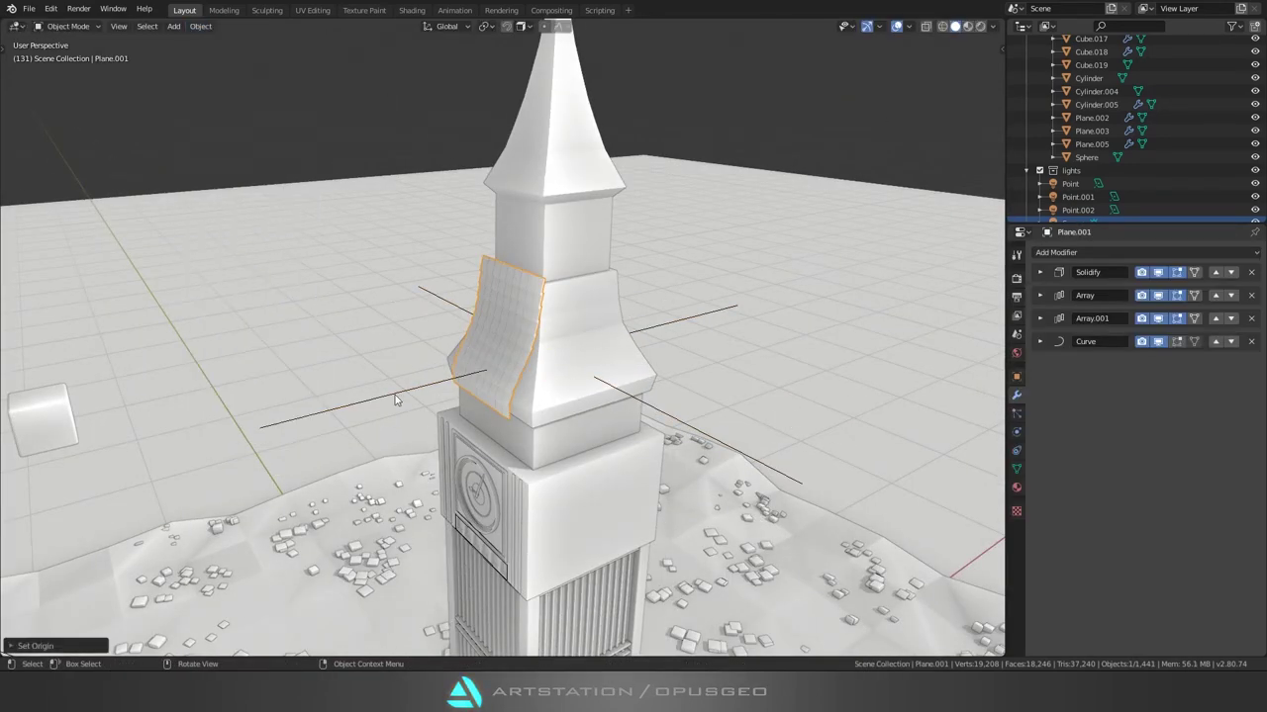
click(549, 361)
click(1054, 252)
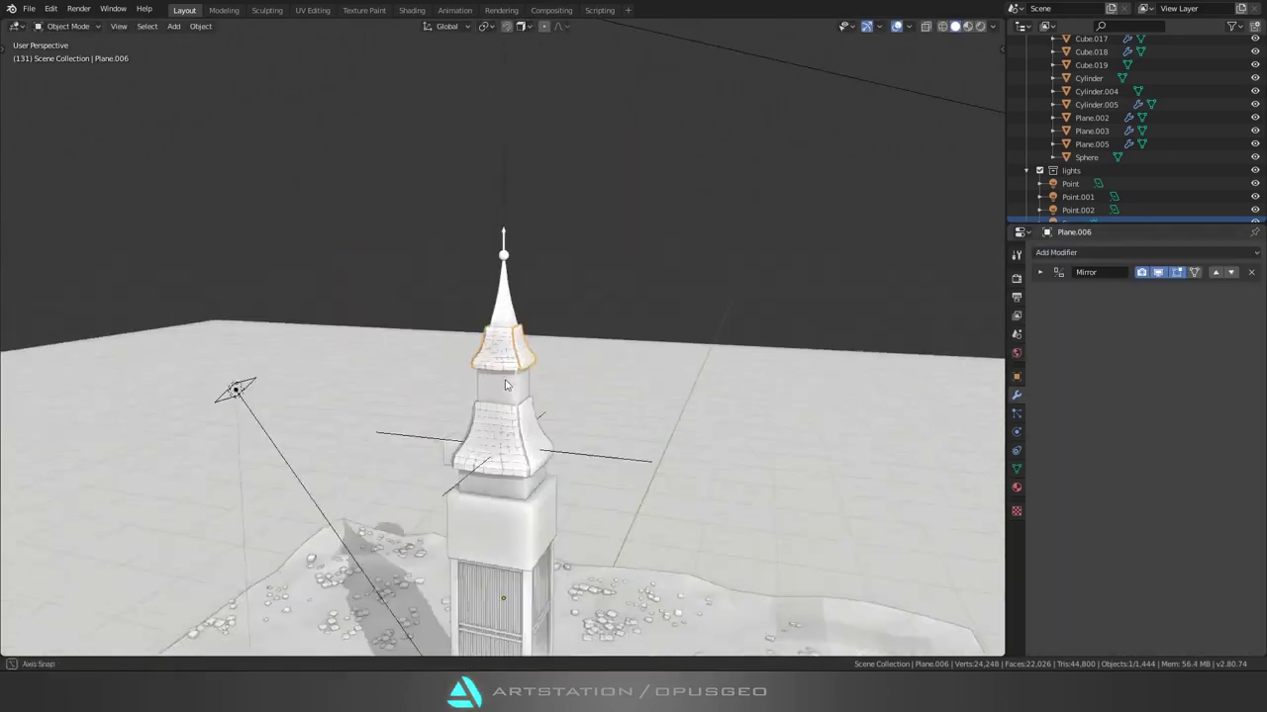
Step: Apply Plane.006's Mirror modifier and move the small plane up the spire
middle_drag(488, 371, 537, 405)
click(1039, 273)
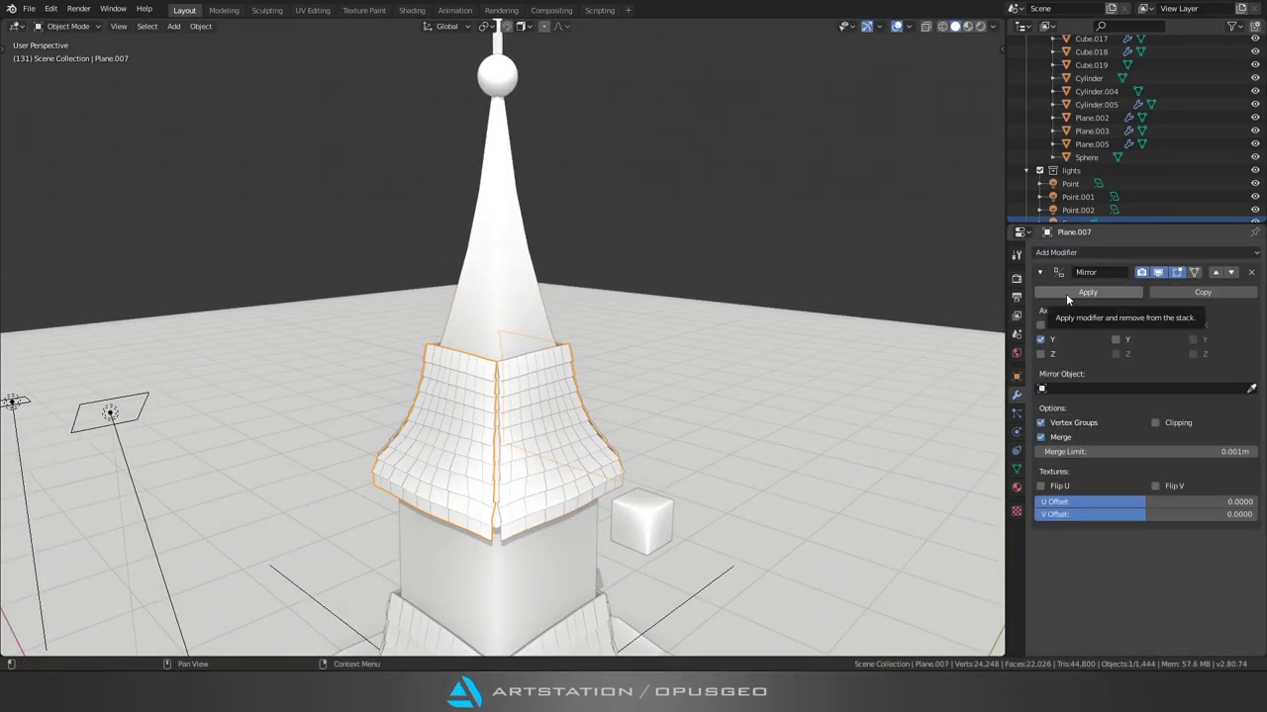
click(1066, 293)
scroll(502, 371, down, 5)
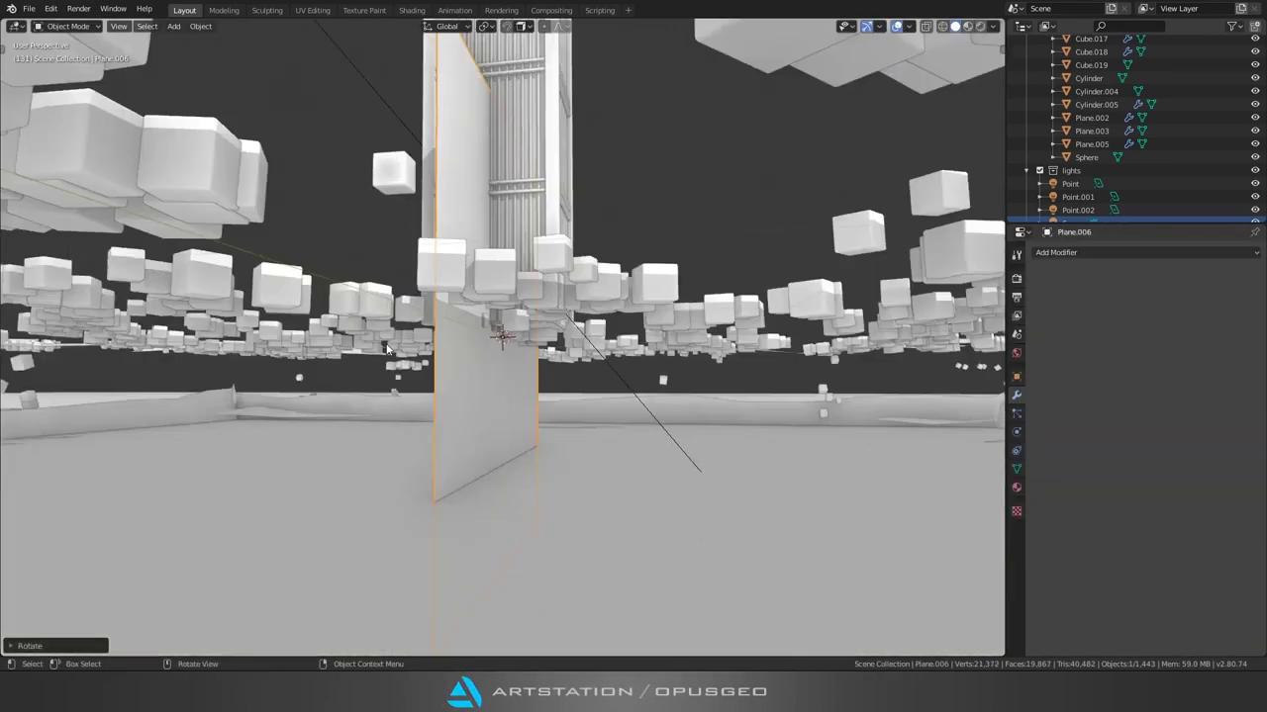
key(g)
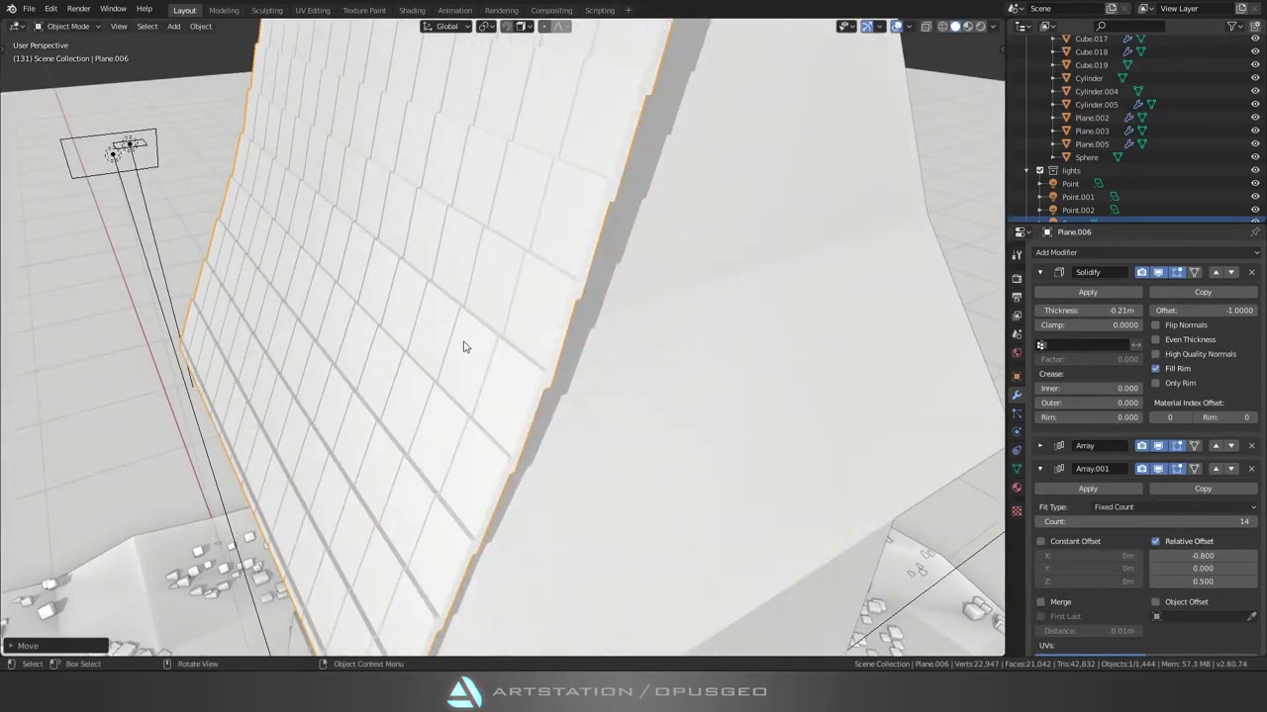
middle_drag(464, 348, 652, 374)
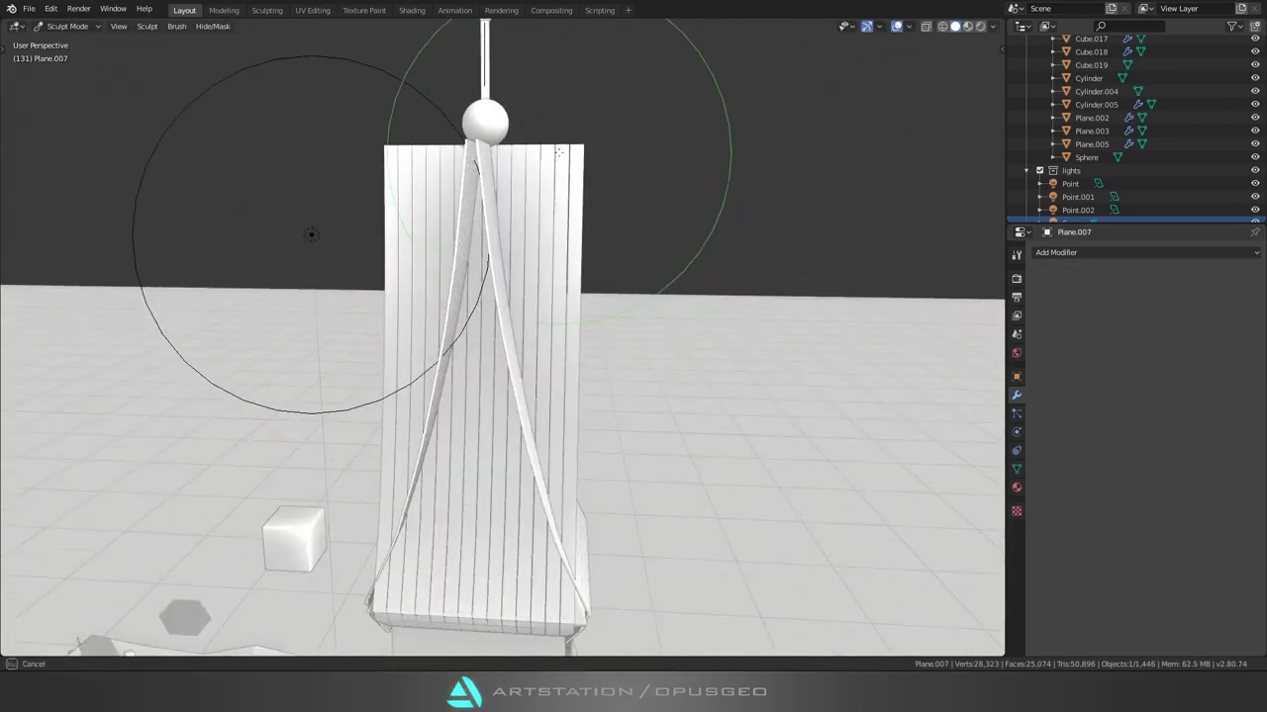
Step: Duplicate and enlarge the cutter box, then Bool Tool Intersect it with the spire panels
alt+middle_drag(583, 195, 499, 134)
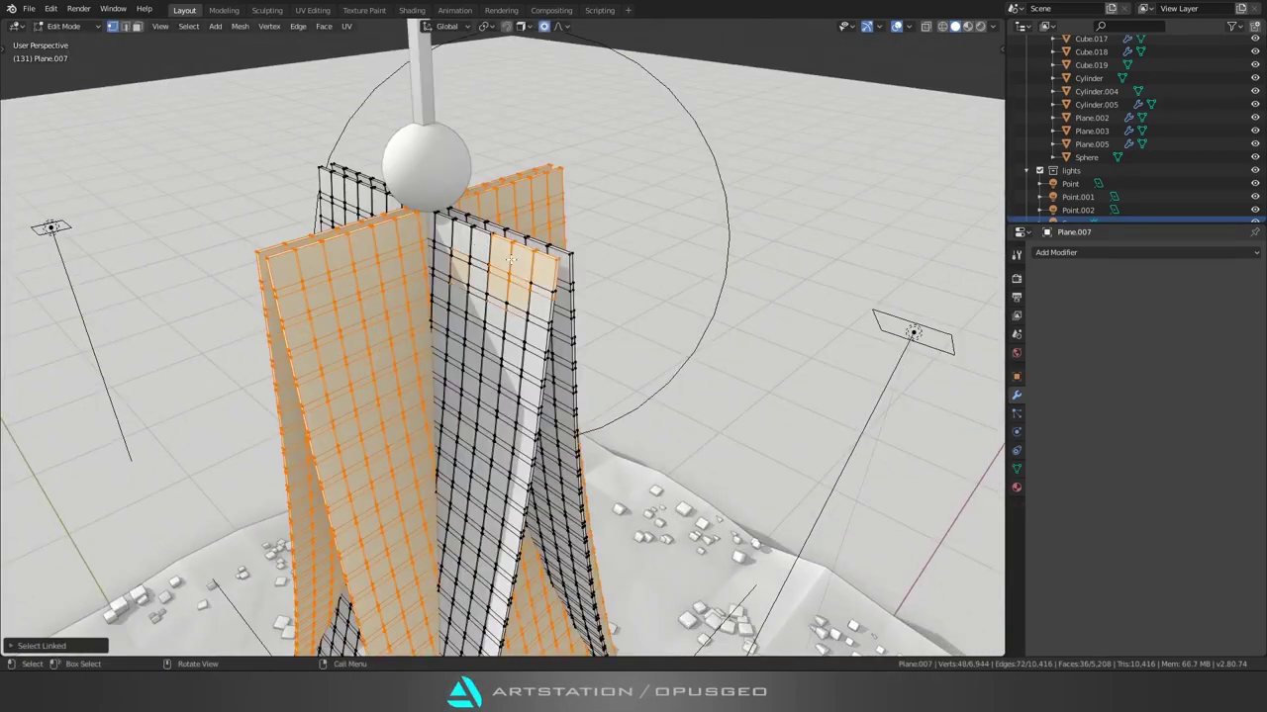
click(509, 259)
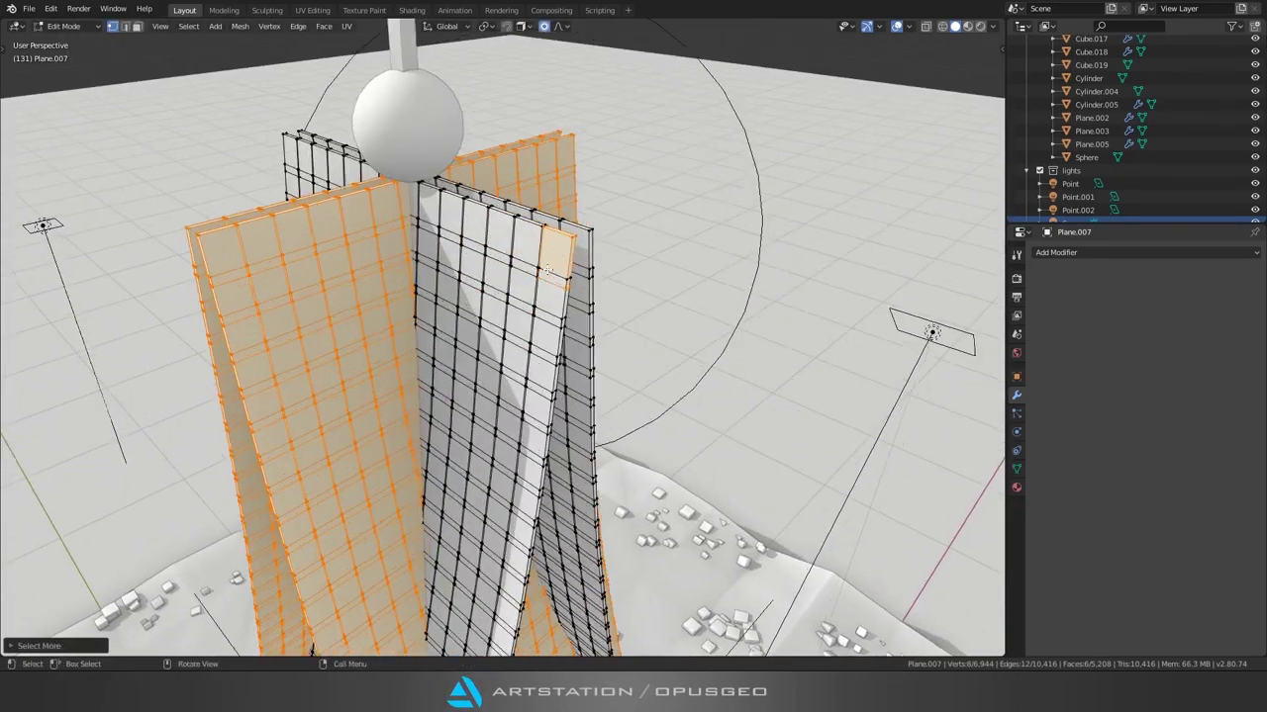
click(471, 284)
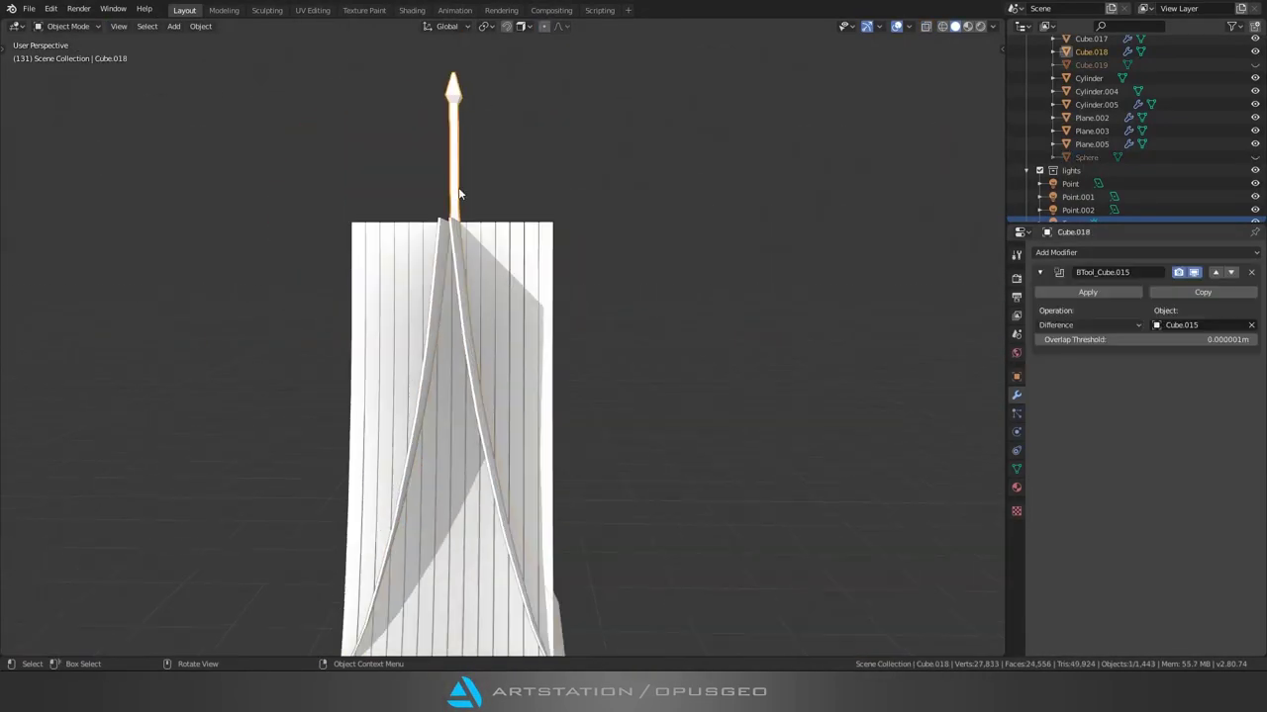
key(shift+d)
key(s)
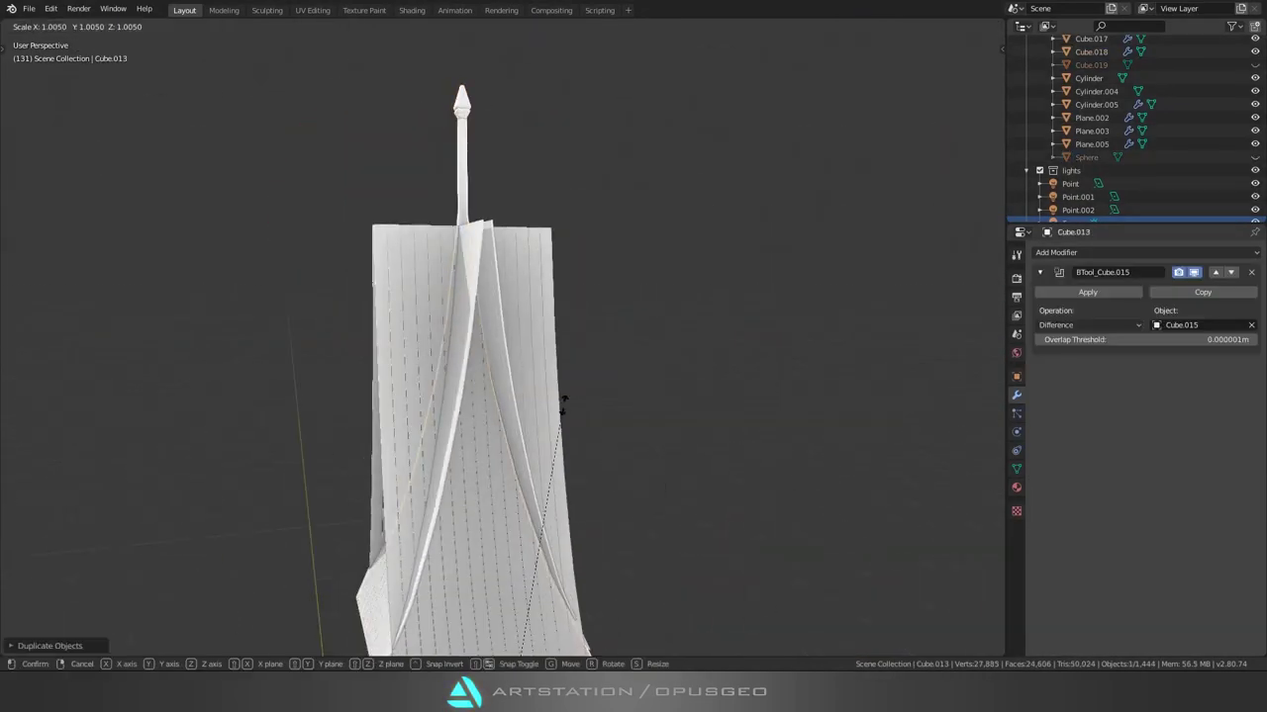
click(945, 195)
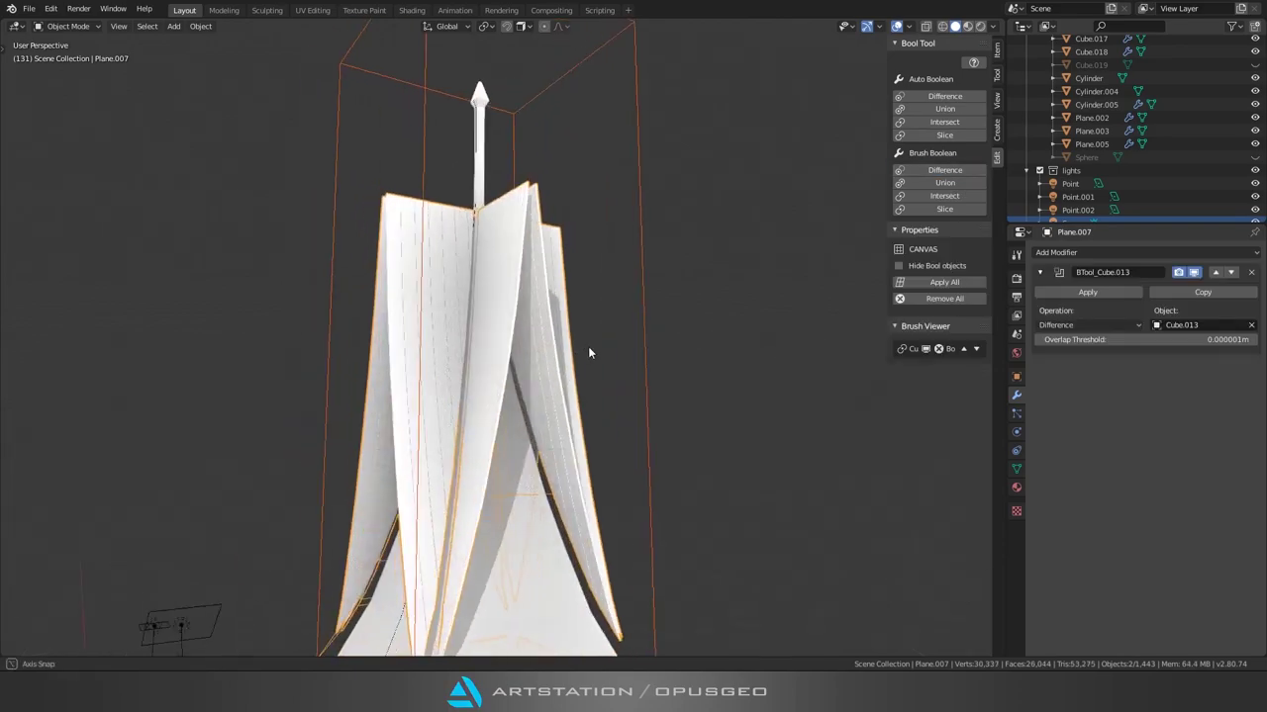
Step: Turn on X-ray, select the whole spire with L and move it
scroll(588, 346, up, 2)
scroll(445, 393, up, 3)
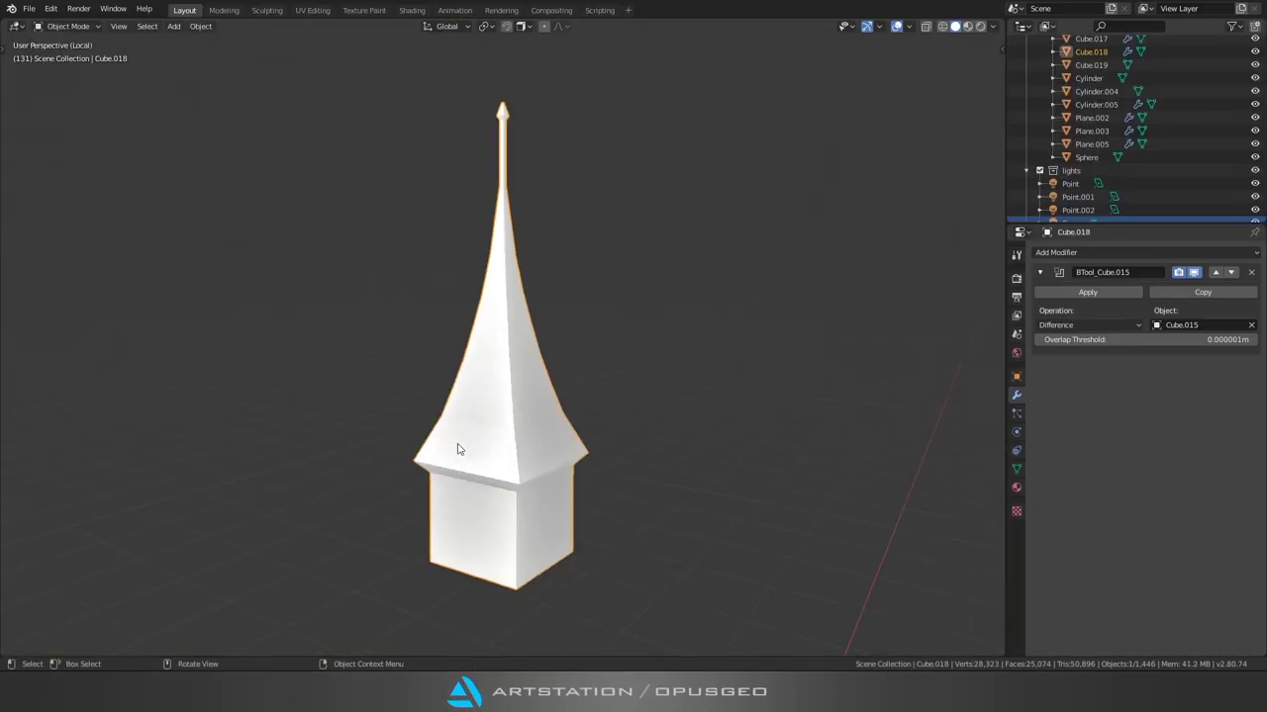
key(alt+z)
key(l)
key(g)
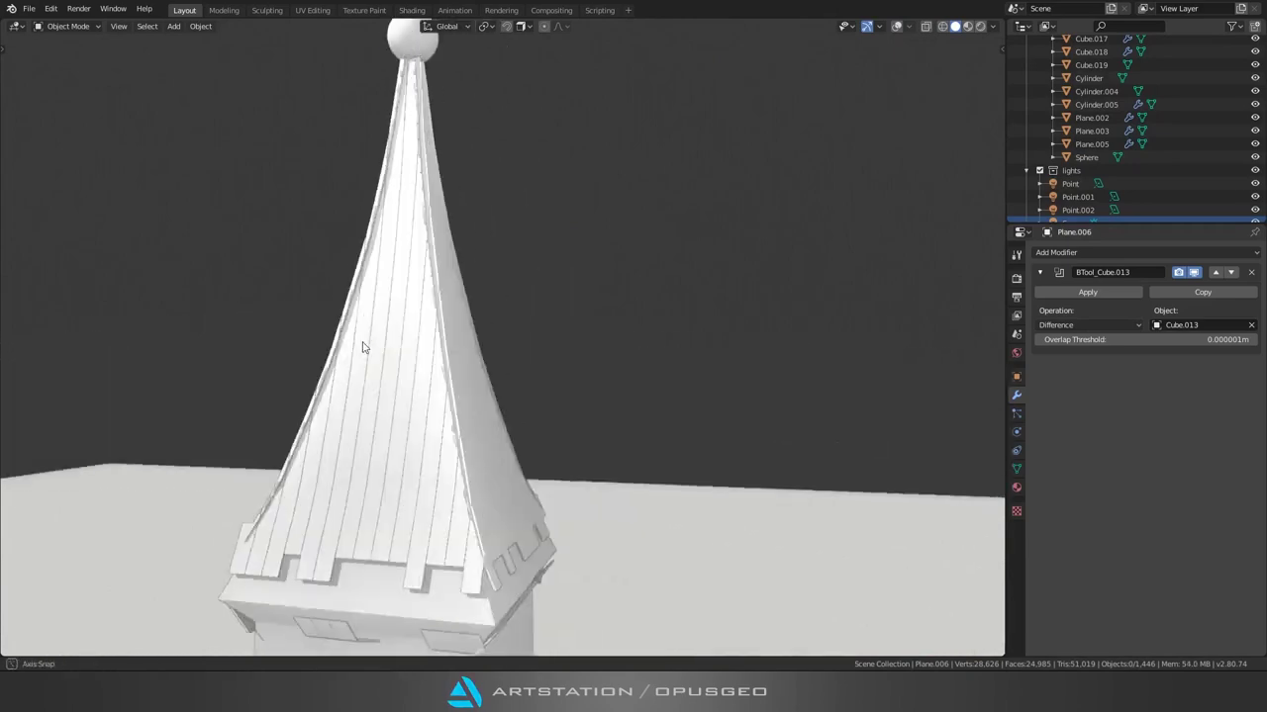
Step: Switch to studio lighting, Bool Tool Union the box with the spire, and scale it
click(992, 25)
click(989, 89)
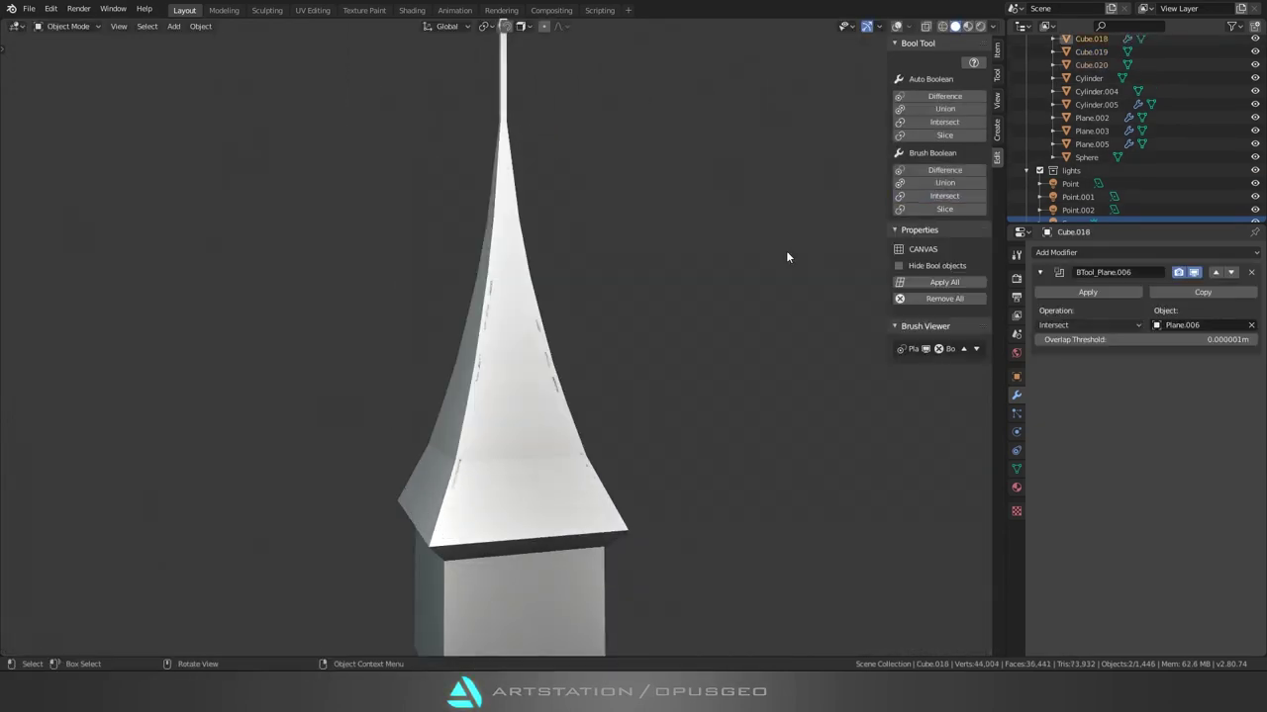
click(945, 184)
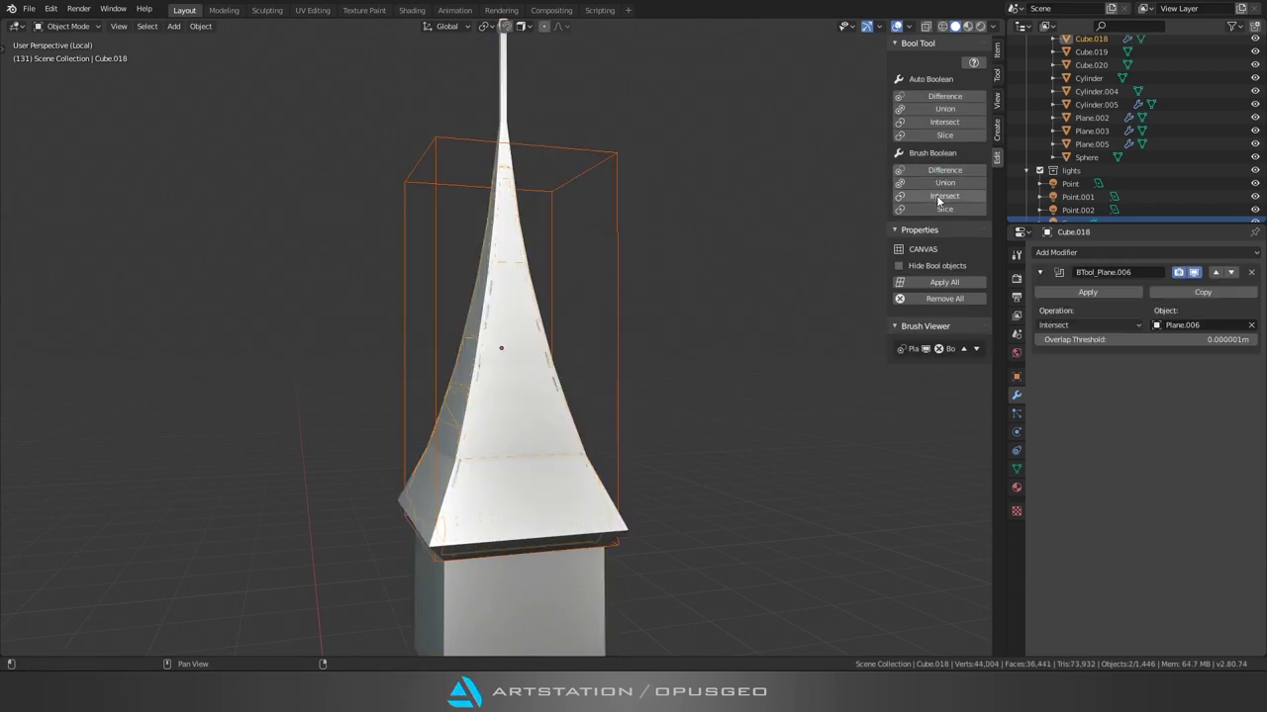
key(s)
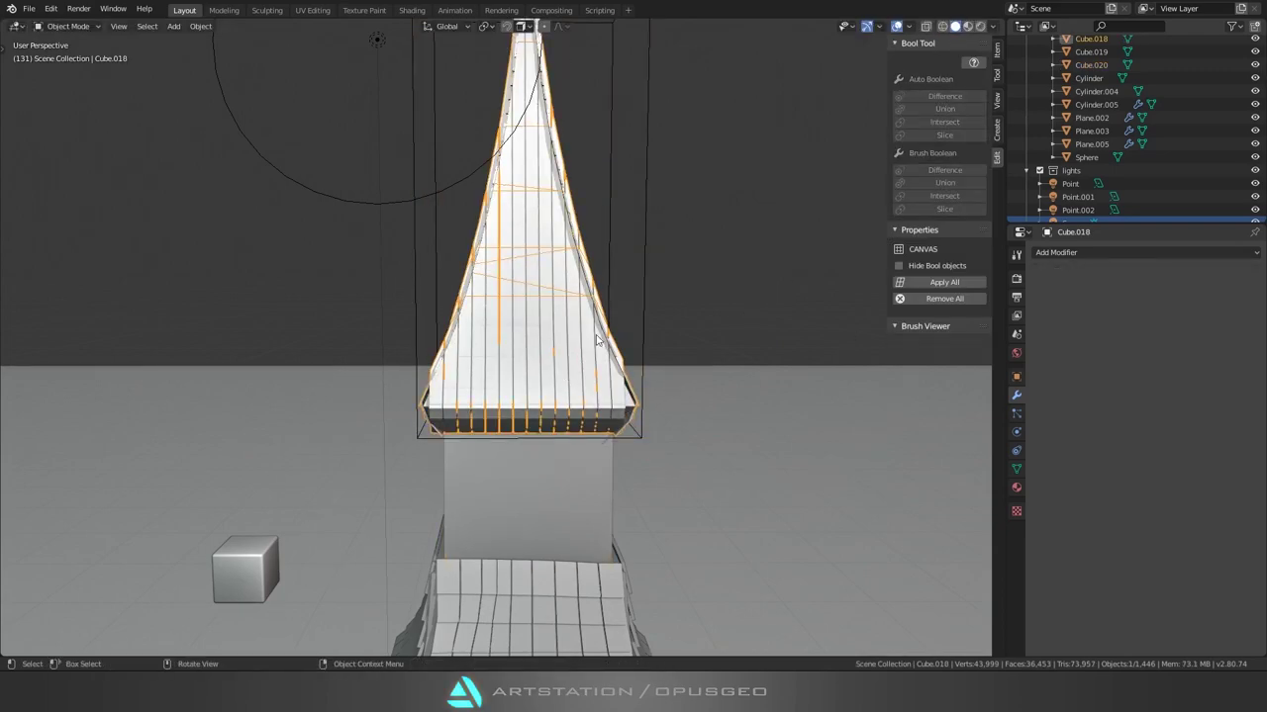
Step: Reshape the spire roof's surface with the Grab sculpt brush
middle_drag(627, 396, 332, 436)
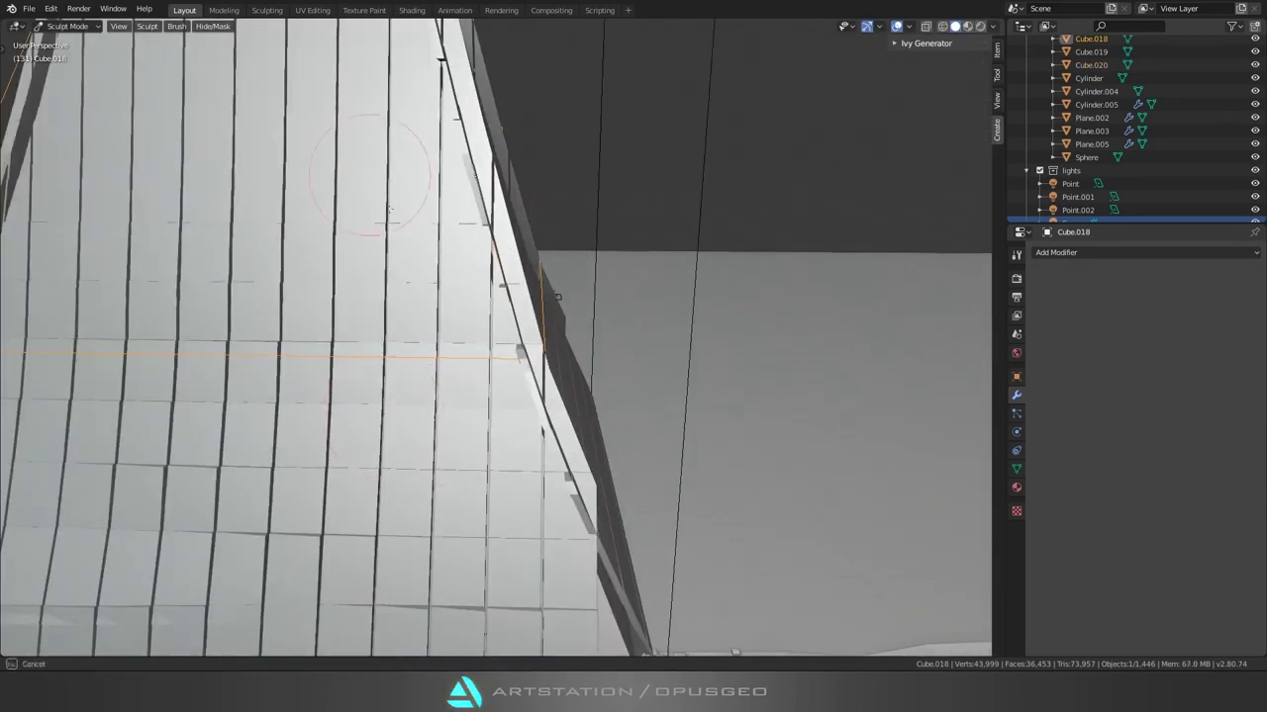
mouse_move(333, 437)
middle_down()
mouse_move(338, 347)
mouse_move(494, 297)
mouse_move(792, 559)
mouse_move(877, 481)
middle_up()
key(t)
key(g)
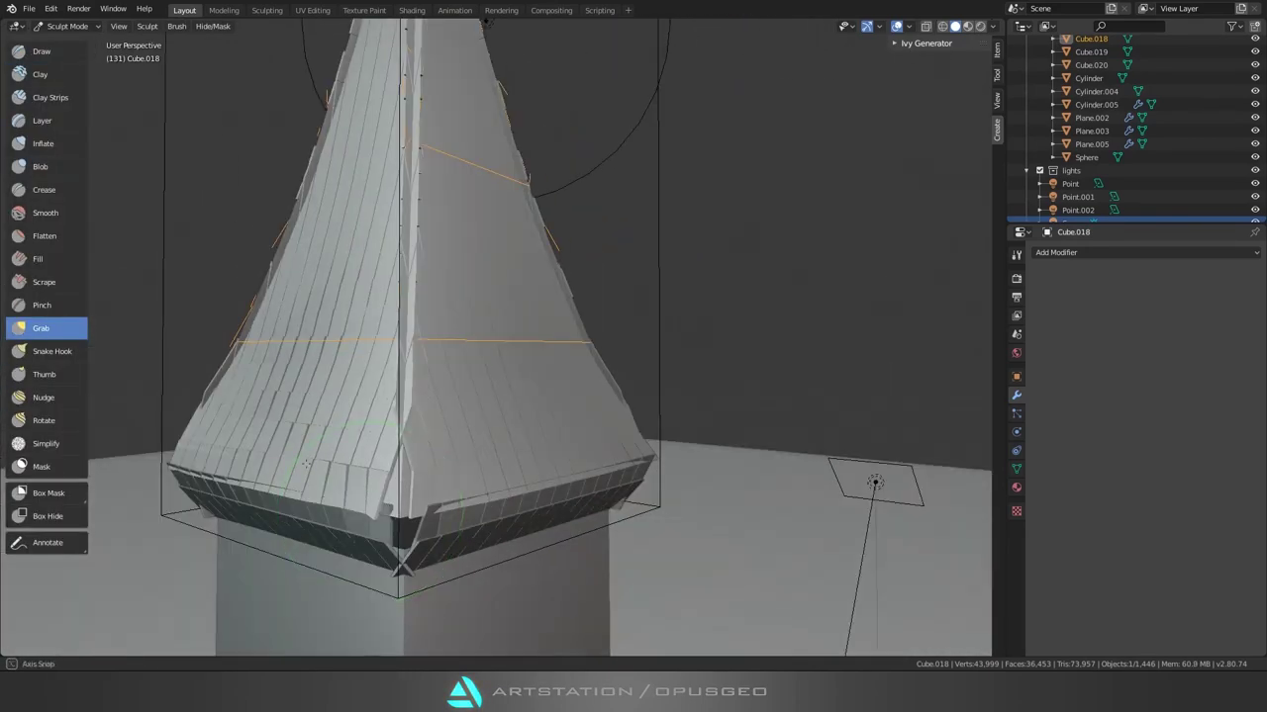
click(1016, 254)
middle_drag(594, 446, 475, 296)
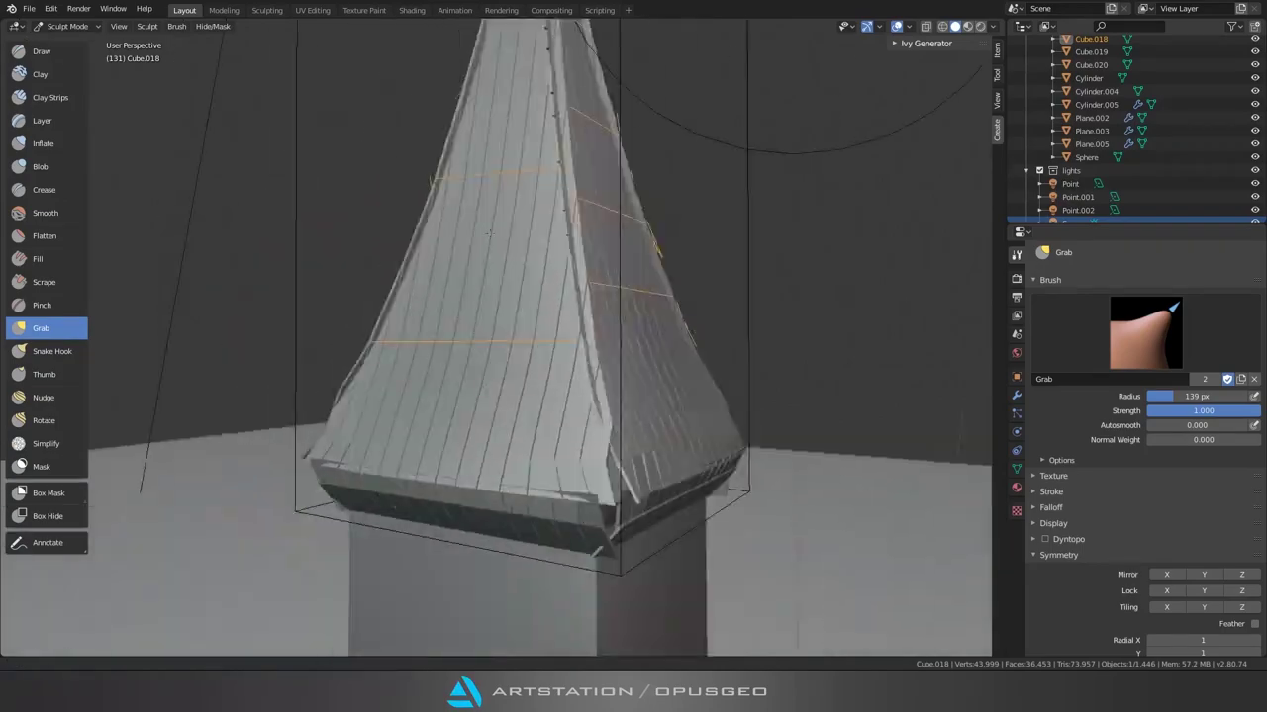
drag(465, 293, 470, 293)
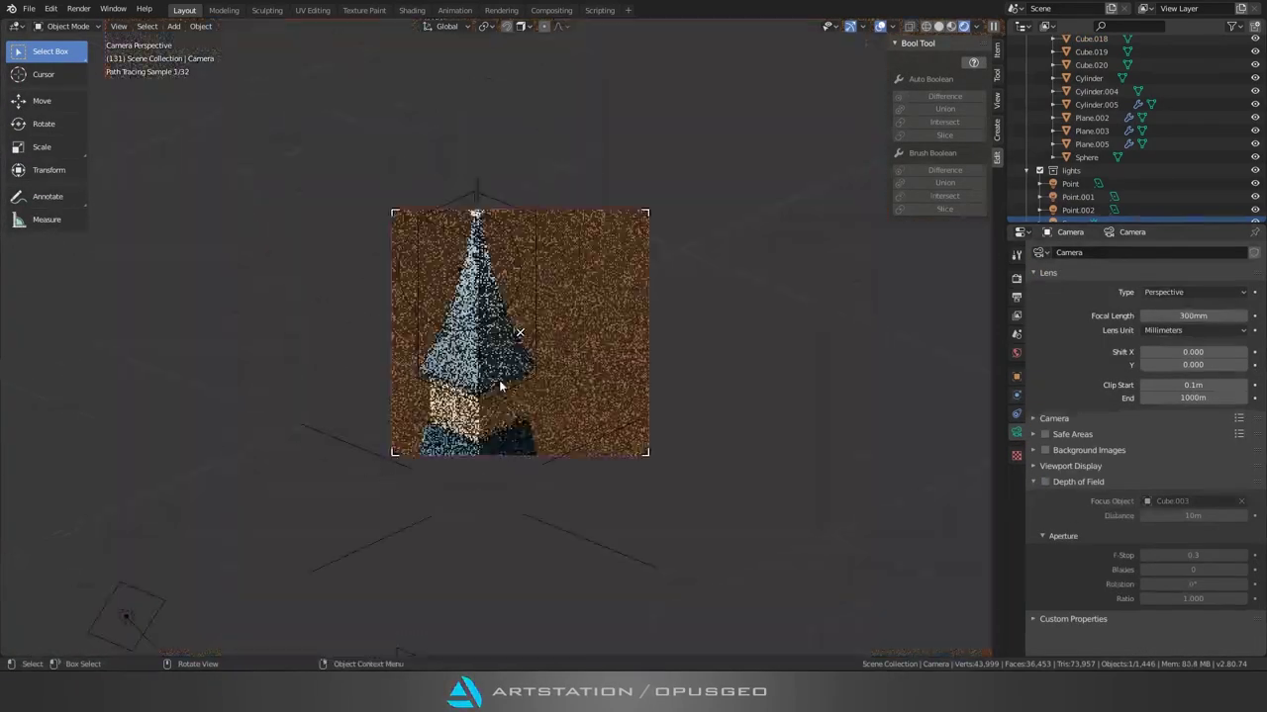
Step: Clear the render border, fit the camera view, and move Point.003 to relight the scene
scroll(412, 375, down, 3)
key(ctrl+alt+b)
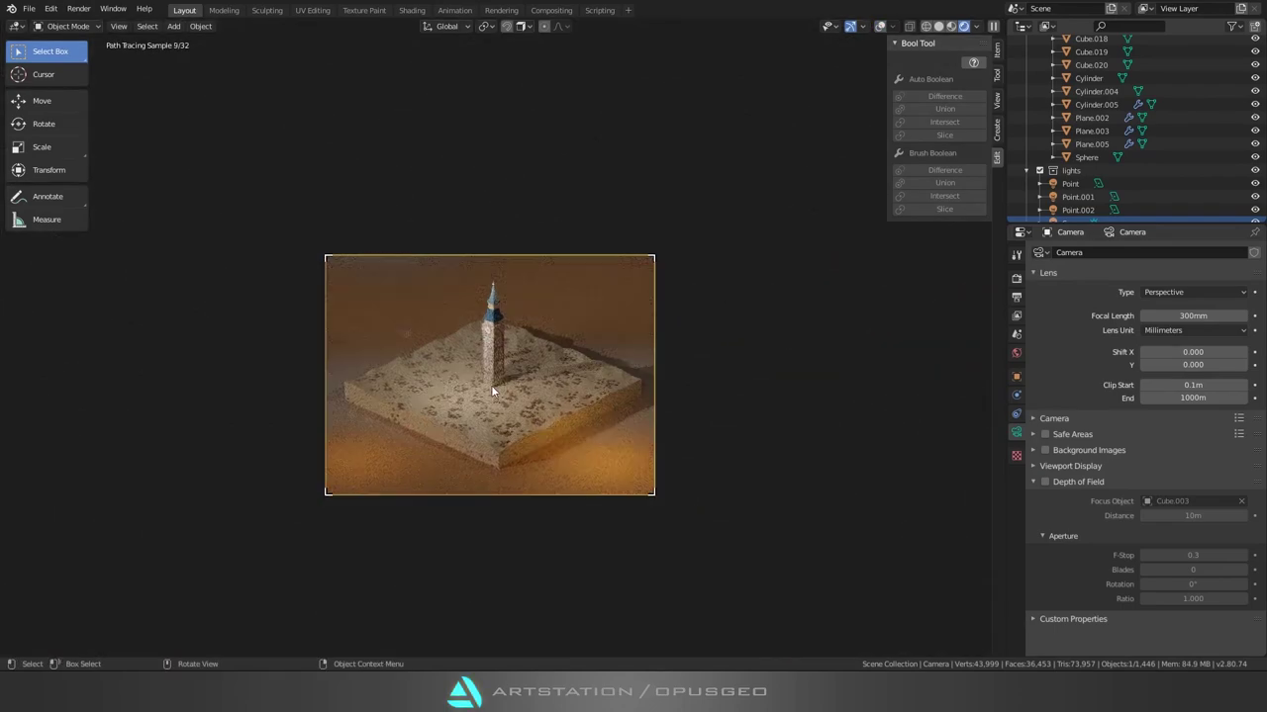
key(Home)
drag(511, 137, 366, 166)
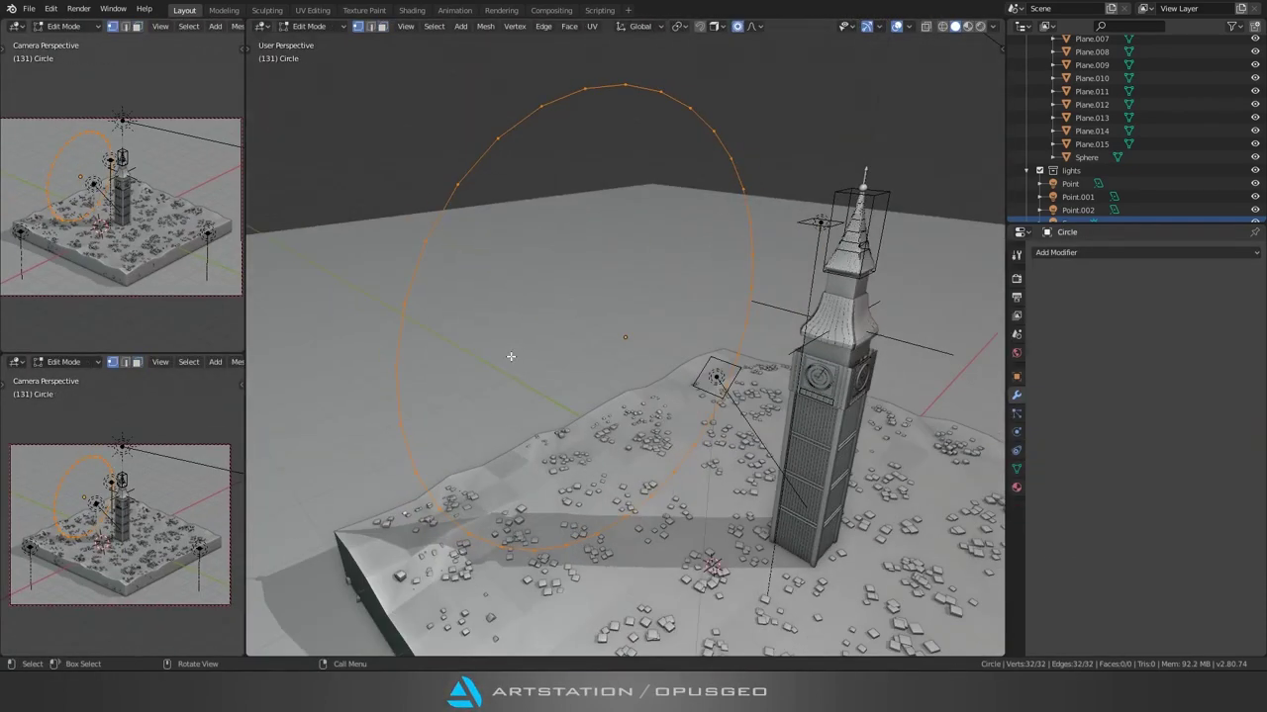
Step: Extrude the circle's edge along Y into a flat ring band
key(e)
key(y)
key(Tab)
key(n)
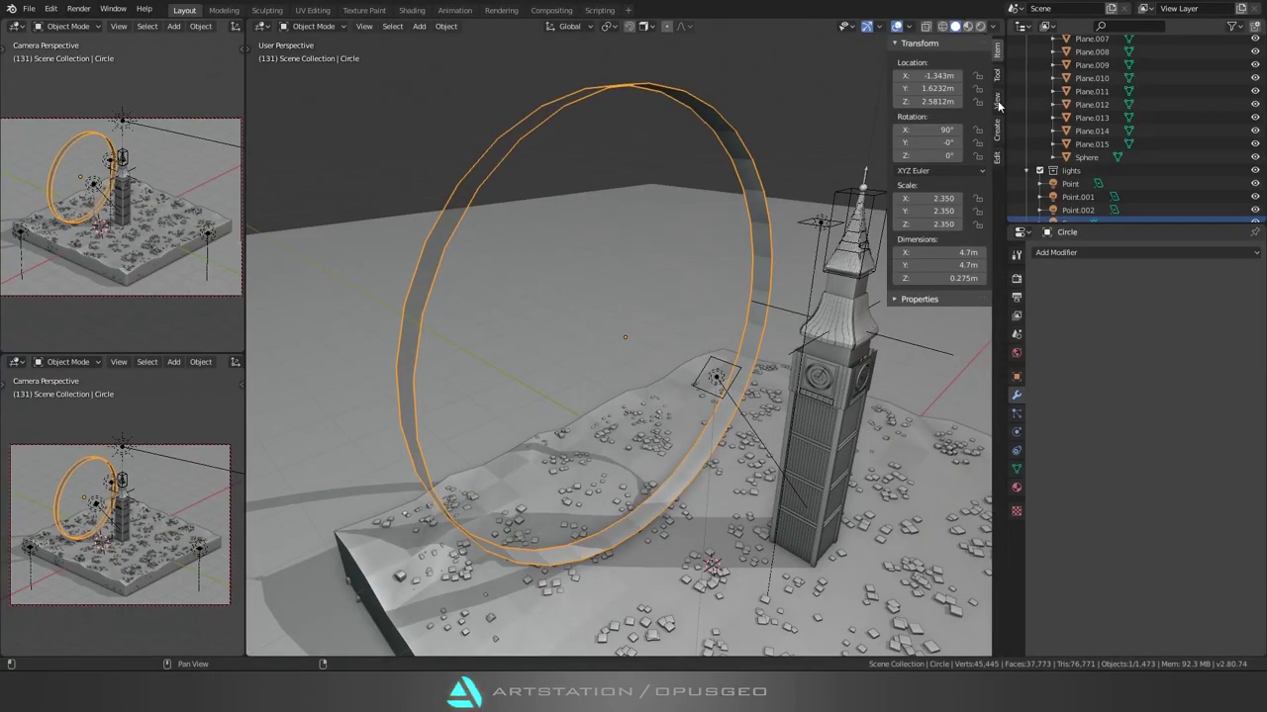
click(998, 104)
key(n)
middle_drag(648, 365, 633, 216)
Step: Loop-cut the band's middle and convert the separated loop into a curve
key(Tab)
key(ctrl+r)
click(569, 205)
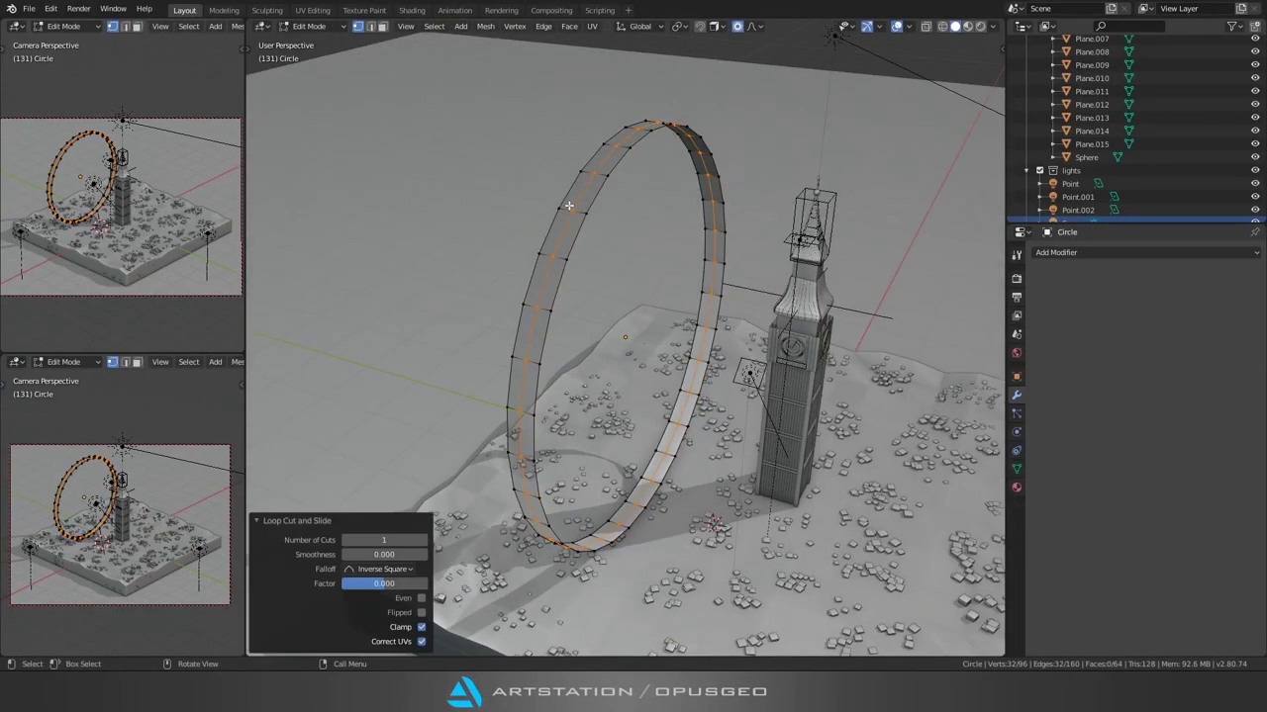
key(3)
right_click(557, 239)
click(622, 370)
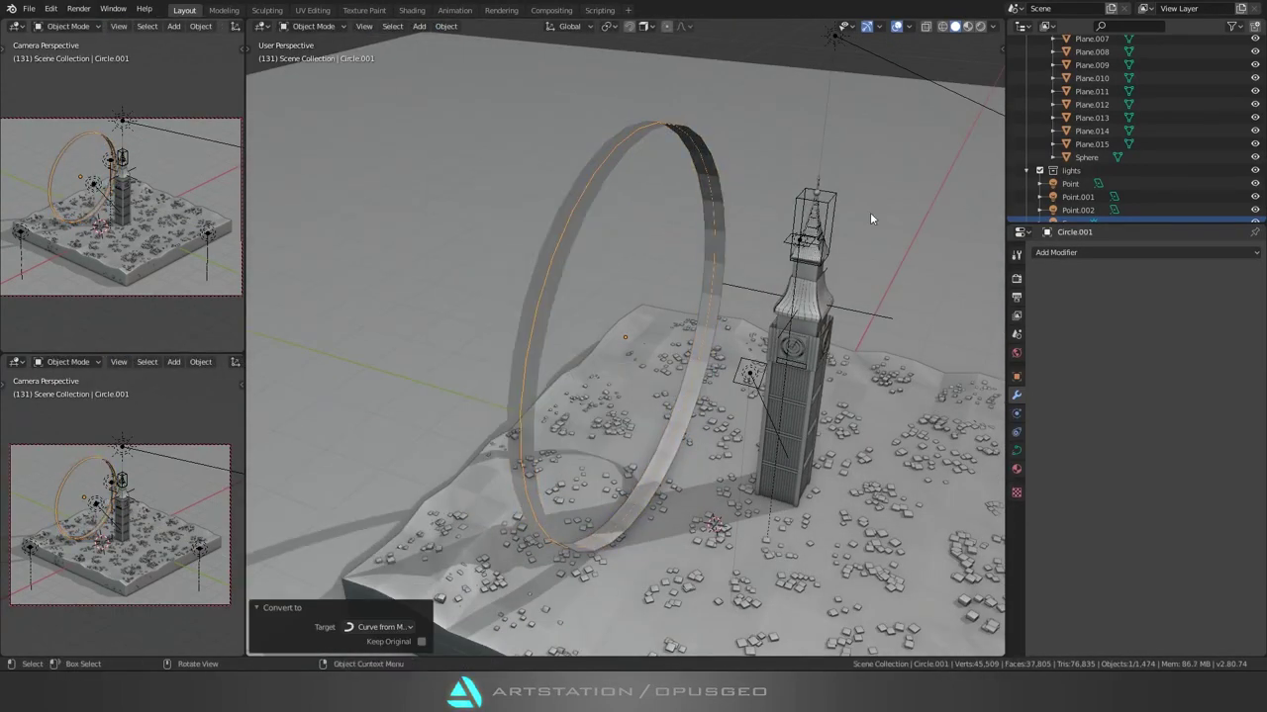
key(KP_1)
Step: Add a cube, place it on the ring and shrink it to cabin size
key(shift+a)
click(576, 359)
key(g)
click(644, 26)
key(s)
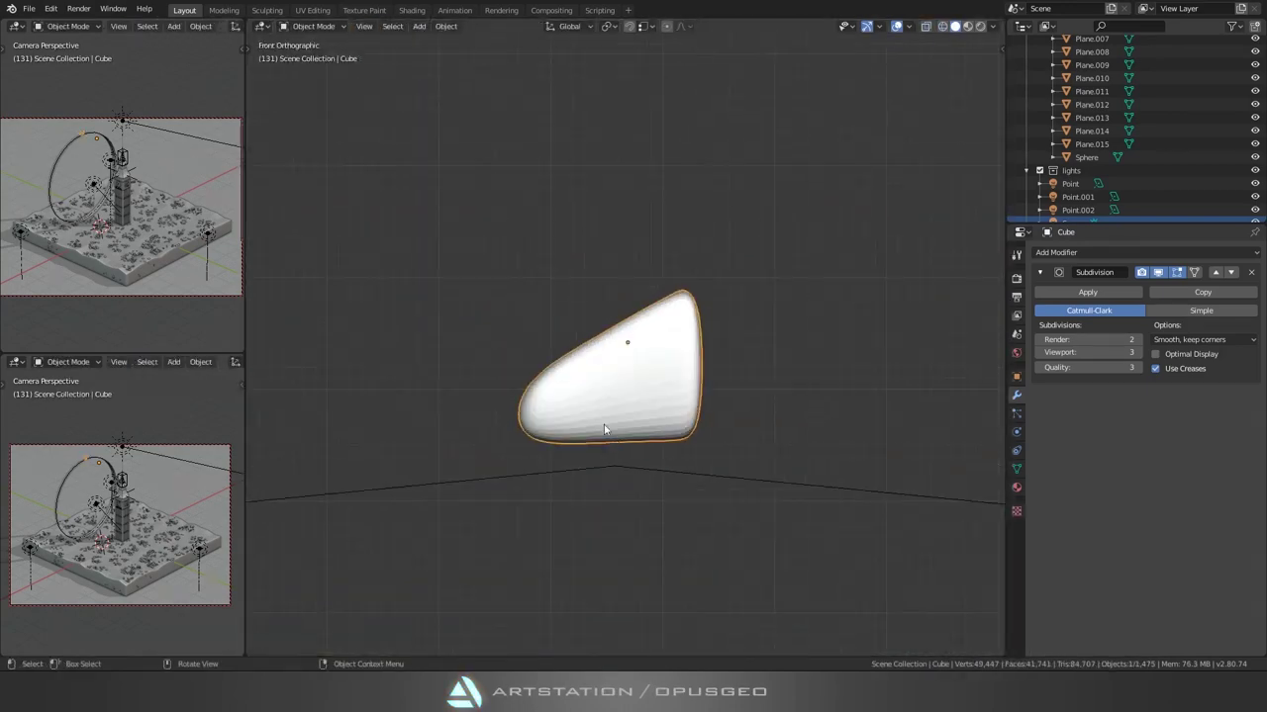
Step: Isolate the cube in local view in edit mode and orbit around it
key(Tab)
key(KP_Divide)
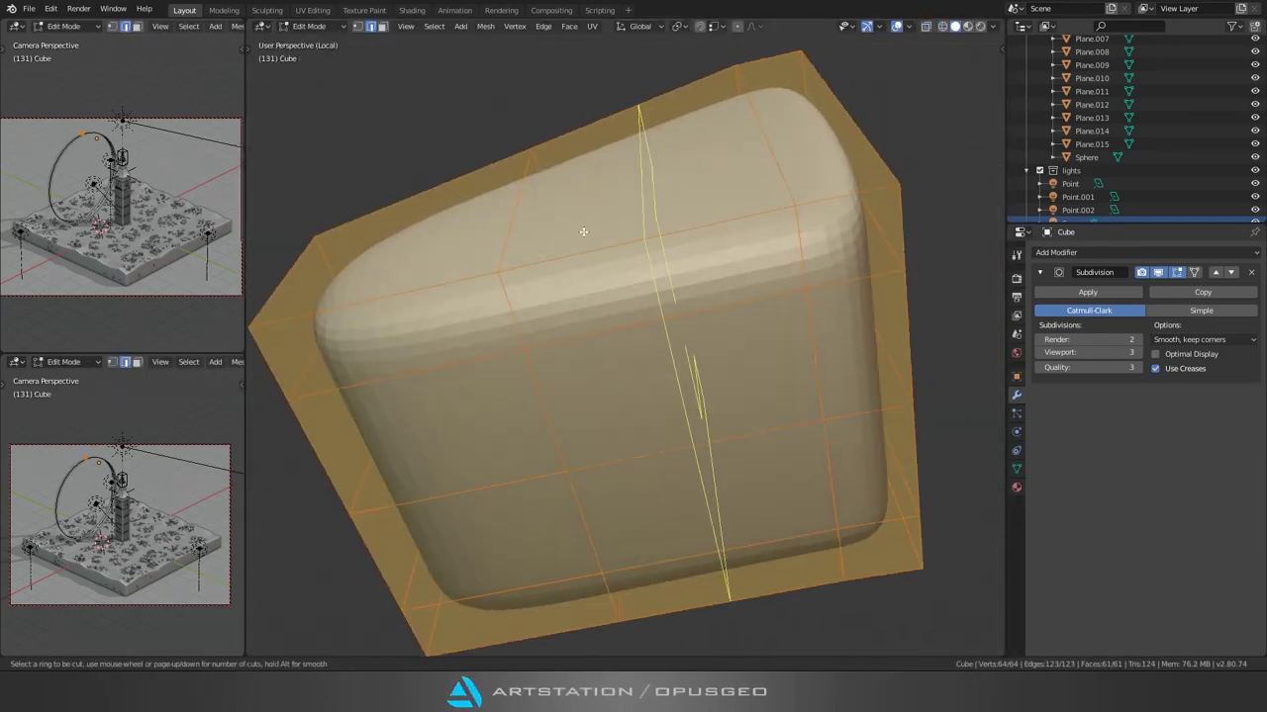
middle_drag(605, 429, 565, 484)
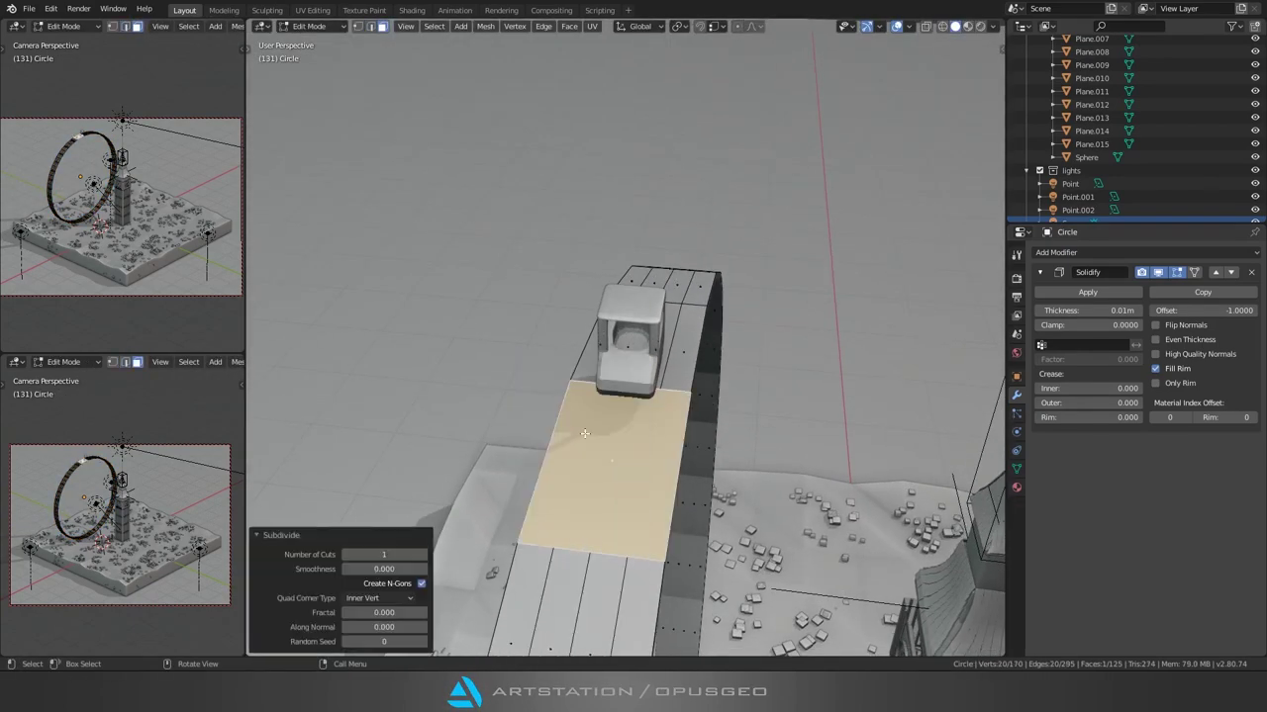
Step: Orbit around the ring to inspect the loop of gondola cabins
middle_drag(584, 433, 610, 474)
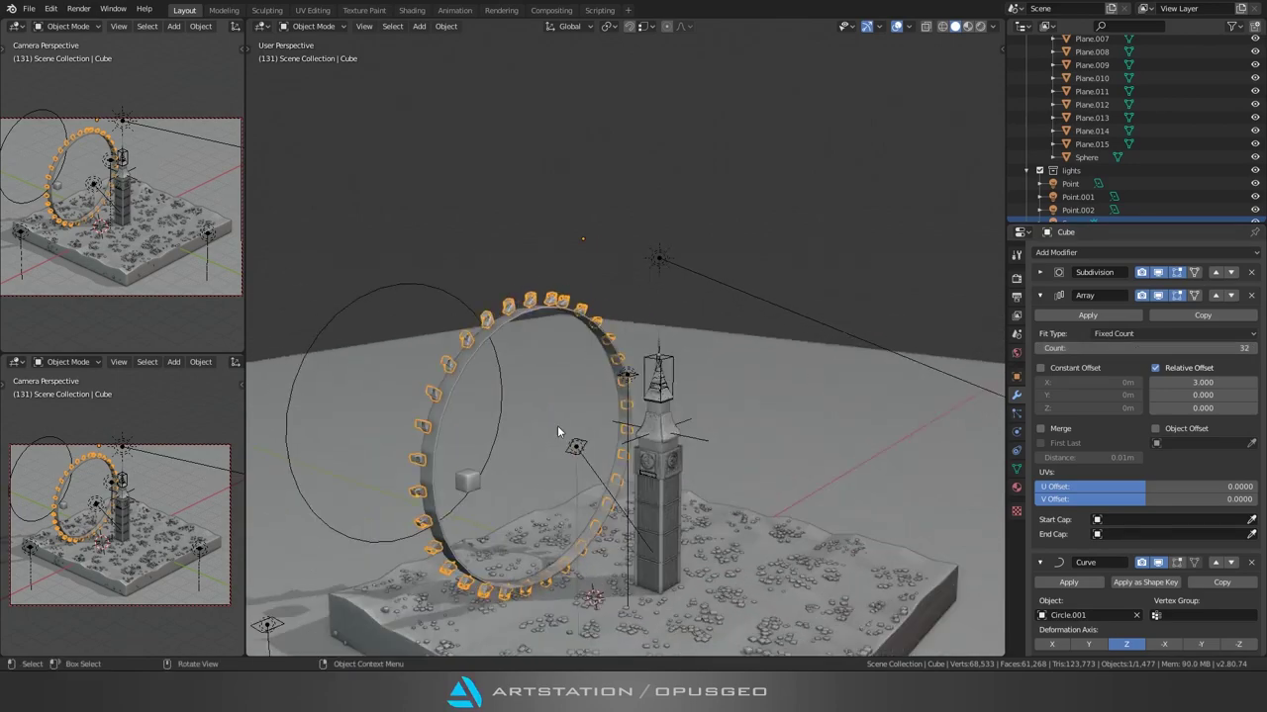
Step: Orbit to face the wheel and tower front-on, then zoom in on the top gondolas
middle_drag(557, 426, 489, 401)
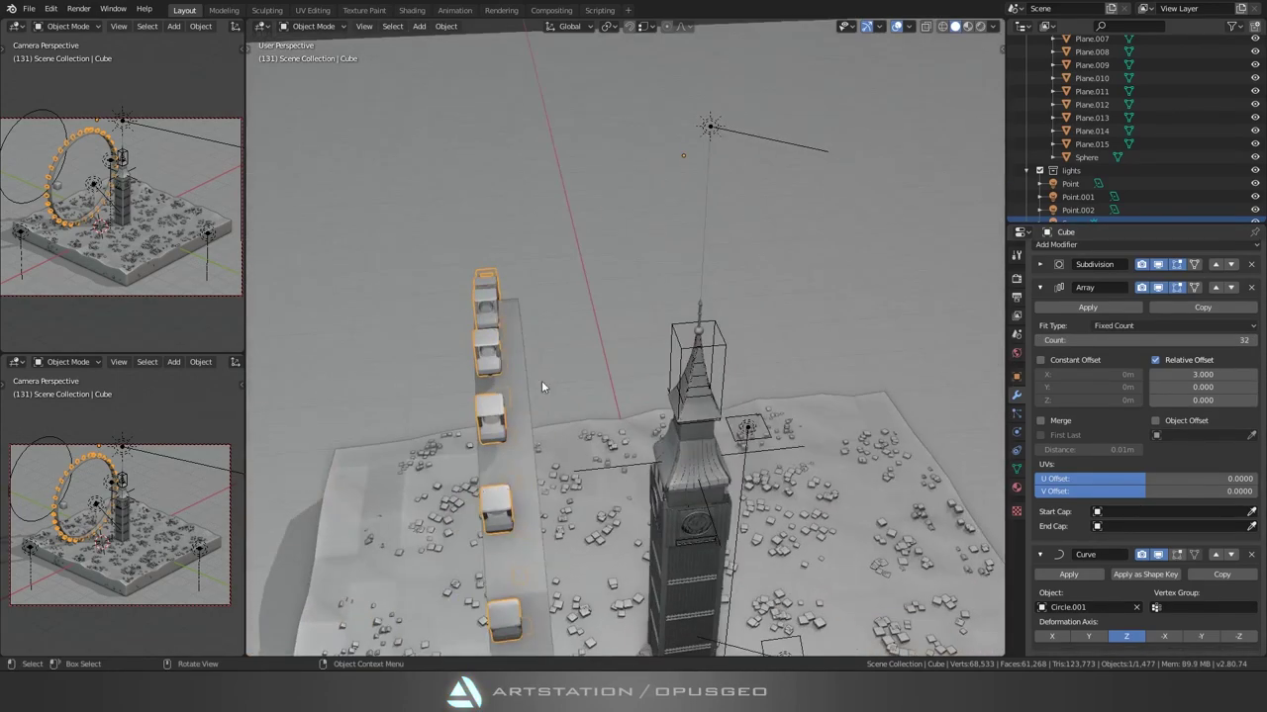
middle_drag(541, 380, 297, 374)
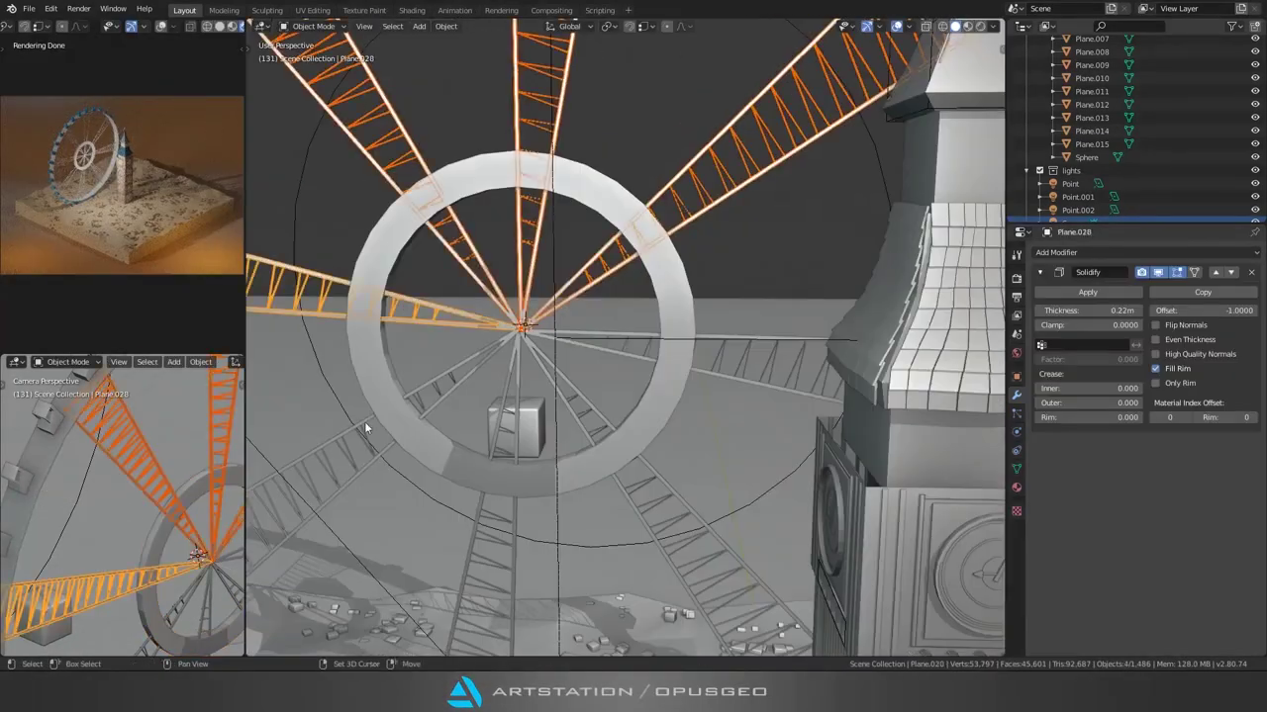
Step: Try a Bool Tool union on the hub ring, then delete the extra ladder spokes
key(n)
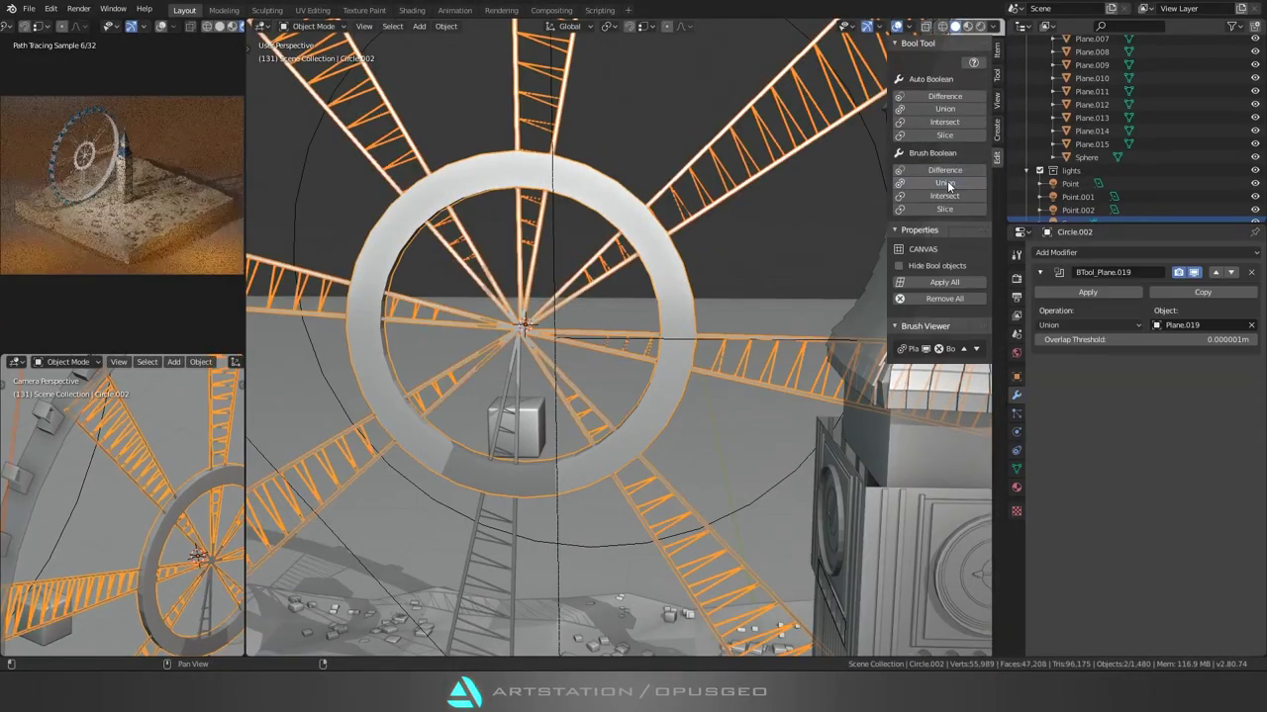
click(644, 231)
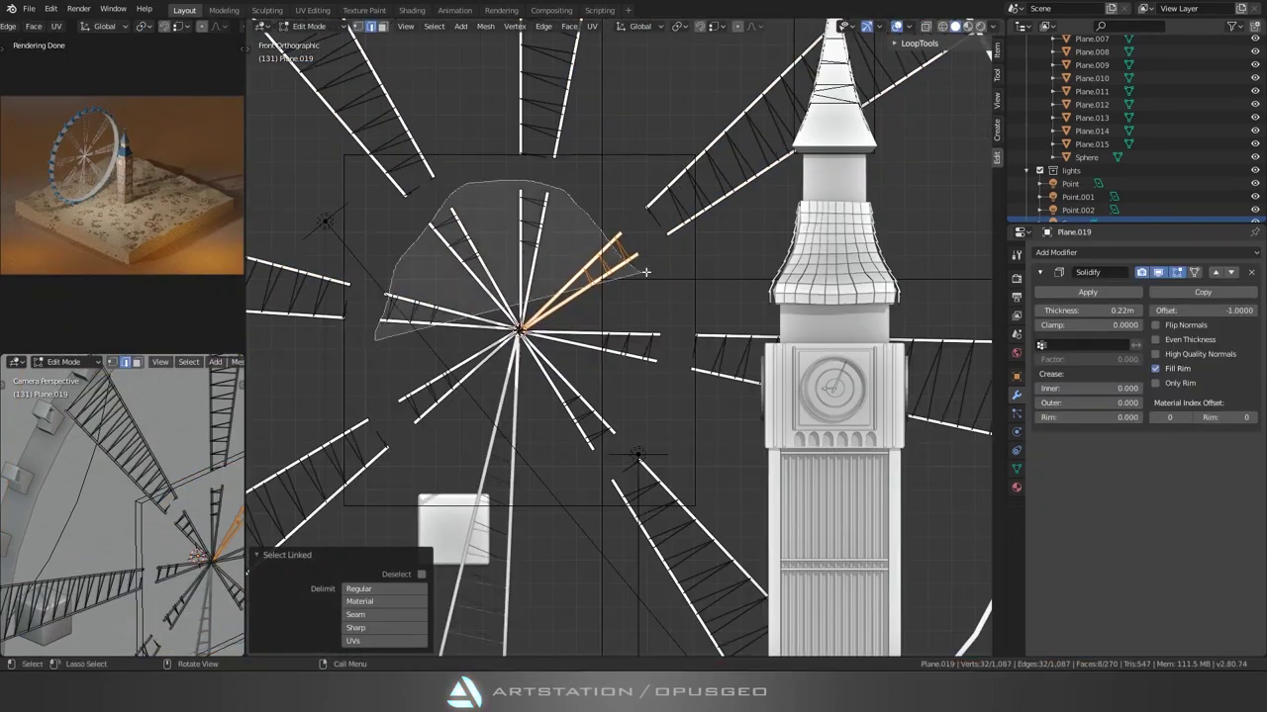
drag(646, 271, 486, 325)
key(x)
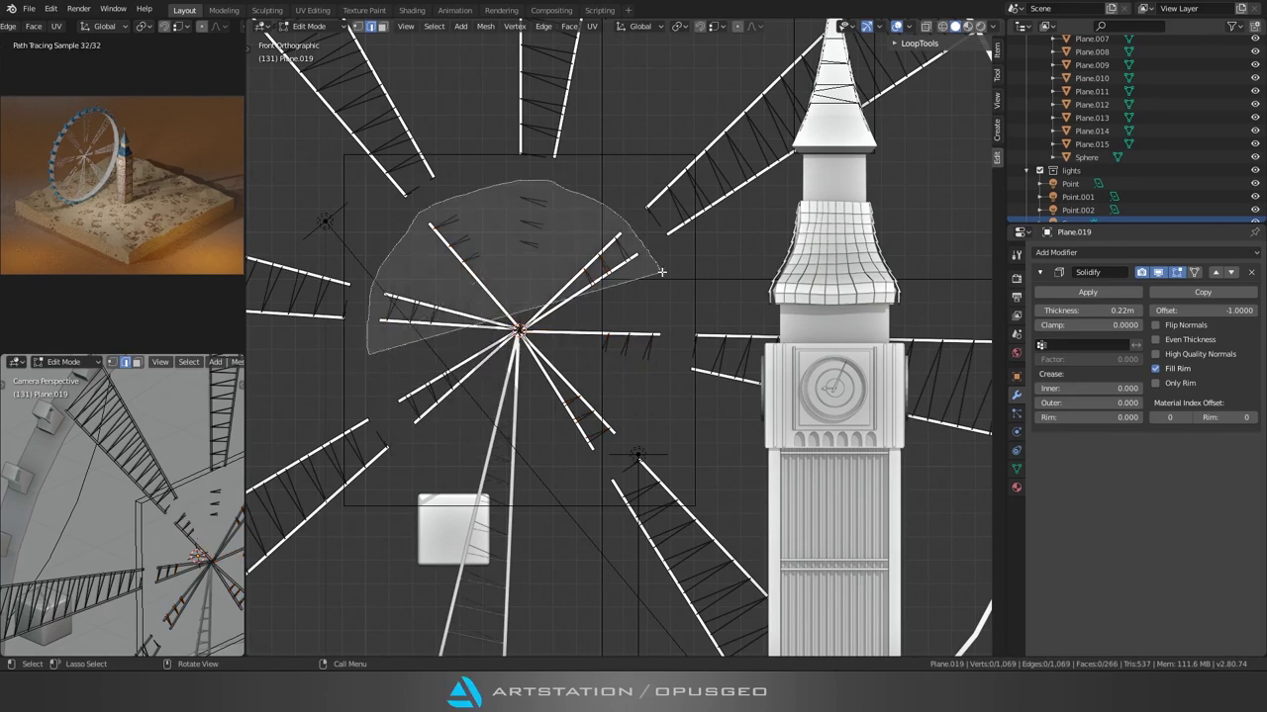
drag(661, 271, 382, 320)
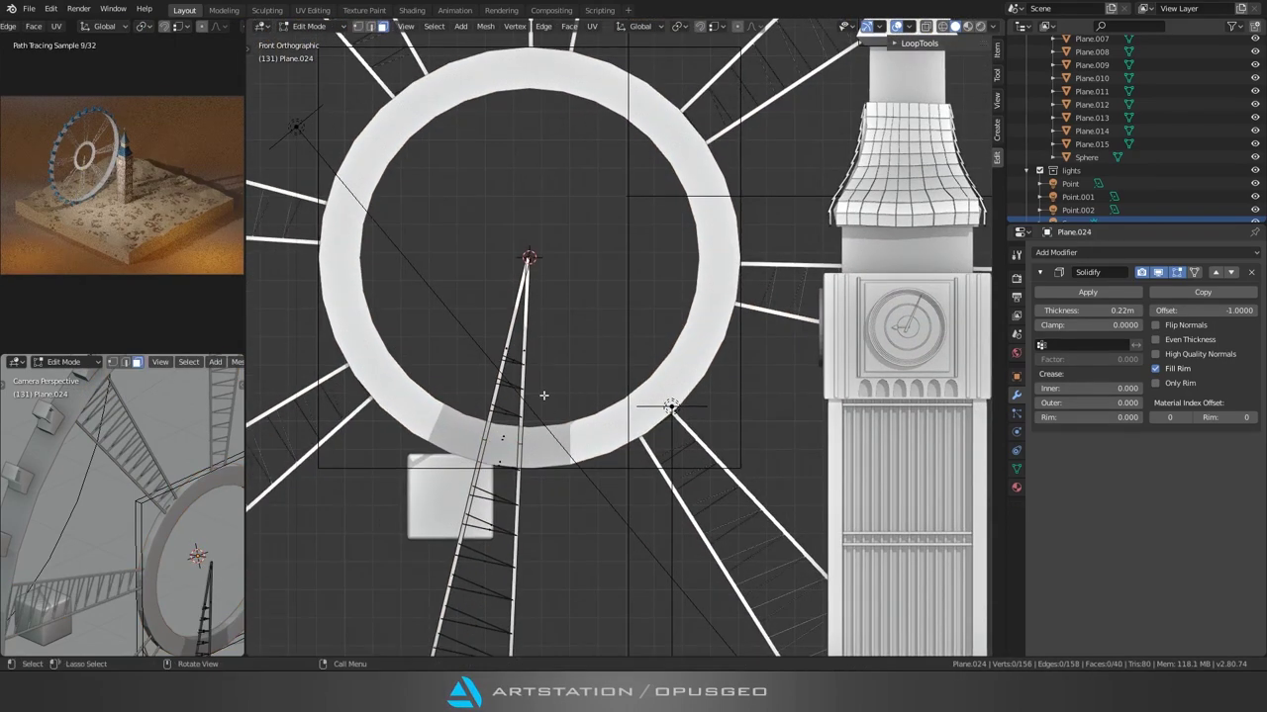
Step: Inspect a single ladder spoke in isolation, then return to the whole wheel in object mode
key(KP_Divide)
middle_drag(545, 228, 592, 284)
key(alt+a)
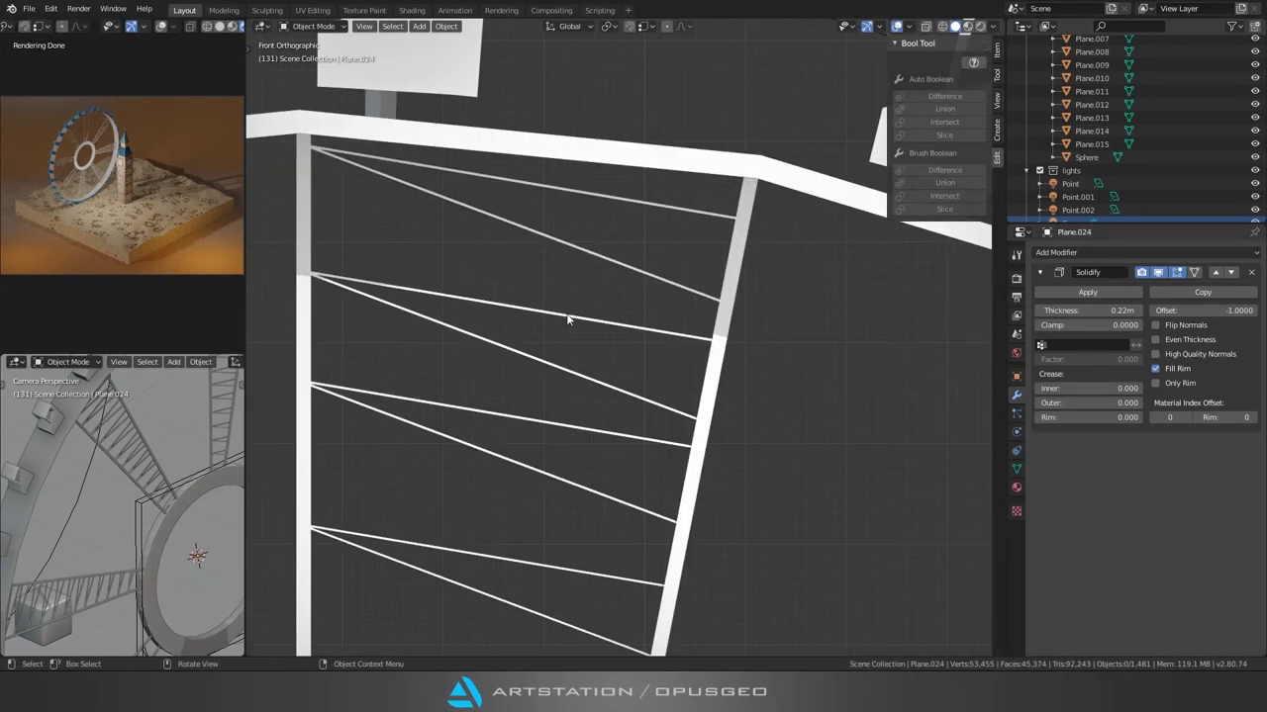
key(KP_Divide)
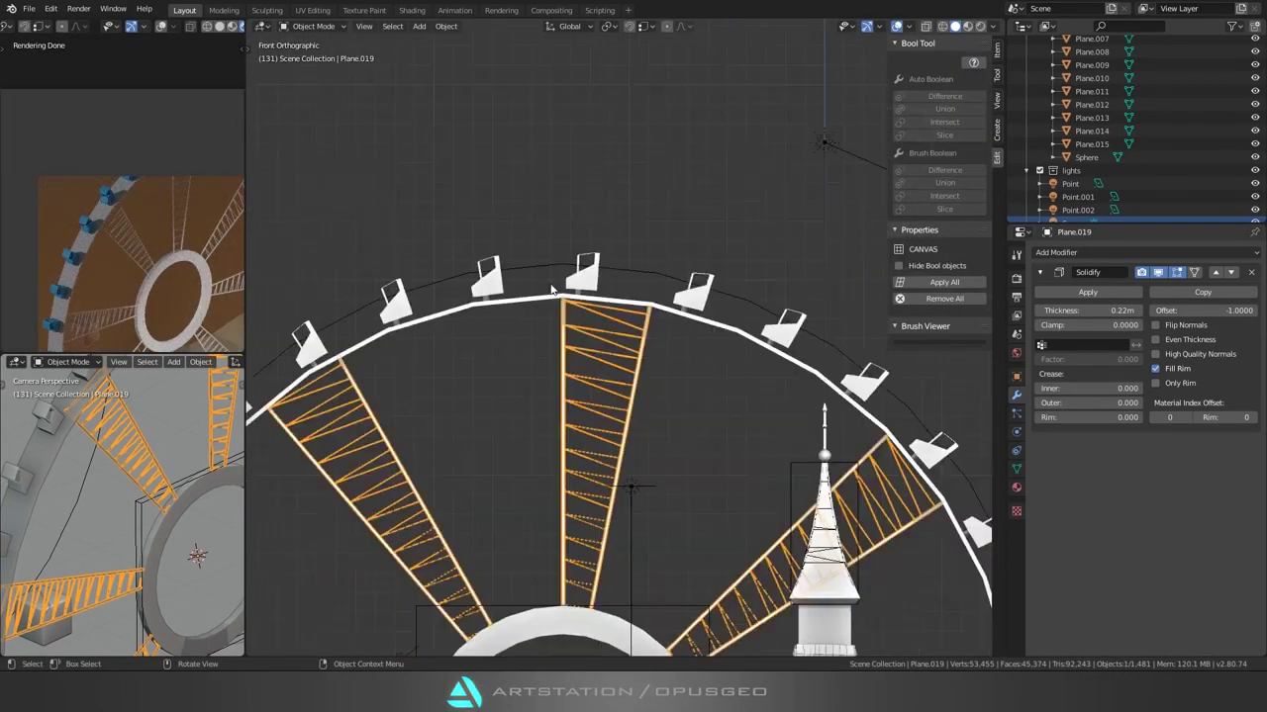
key(Tab)
Step: Rotate a ladder spoke around the hub, then preview the wheel through the camera in rendered shading
click(396, 317)
key(r)
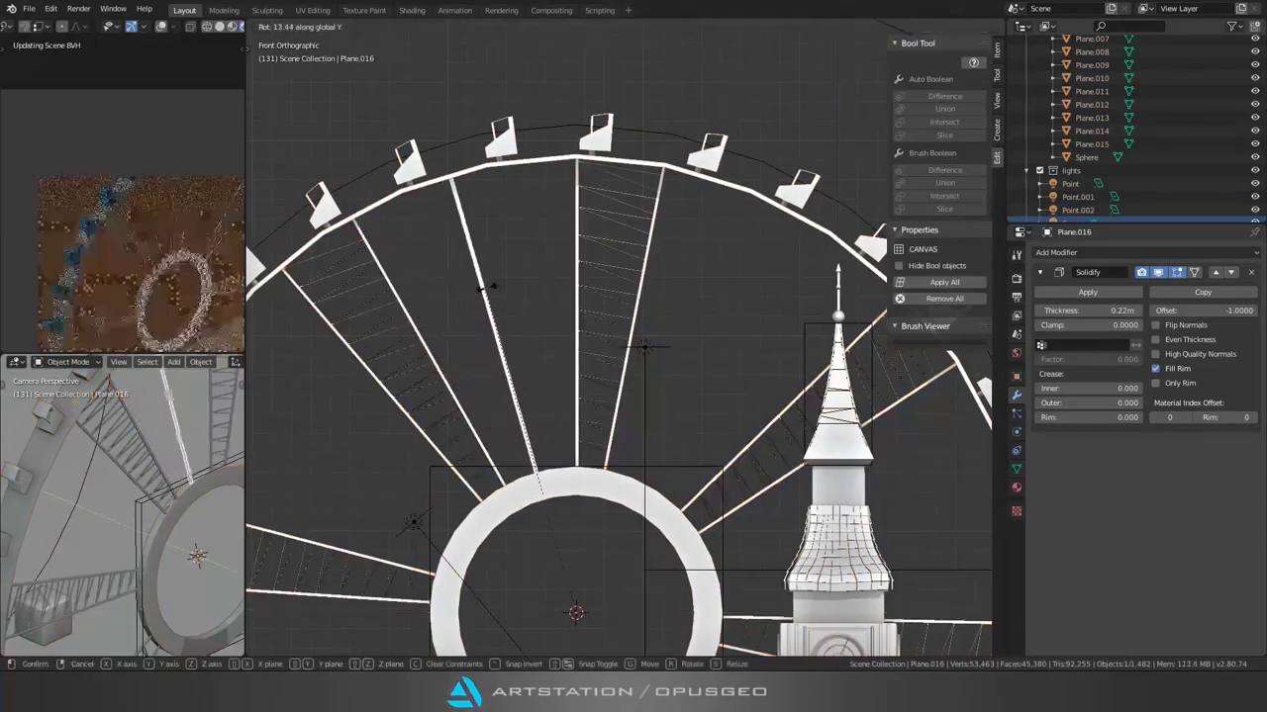
click(492, 284)
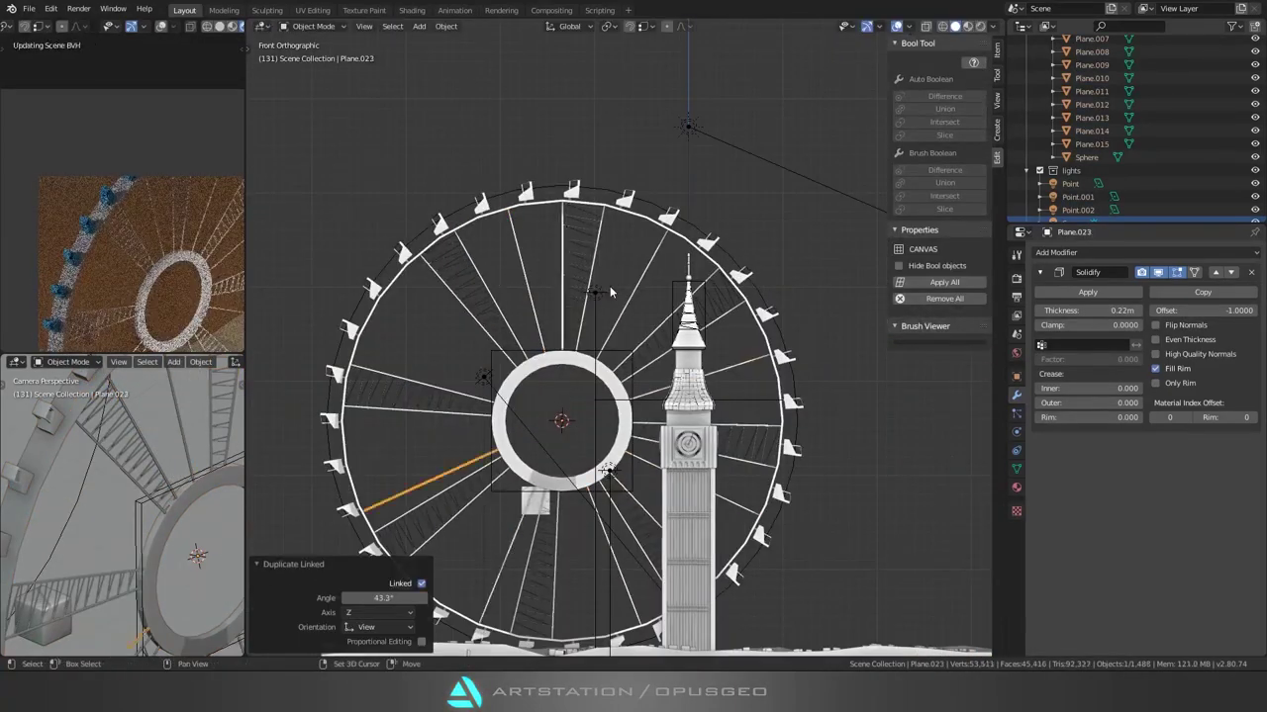
click(718, 546)
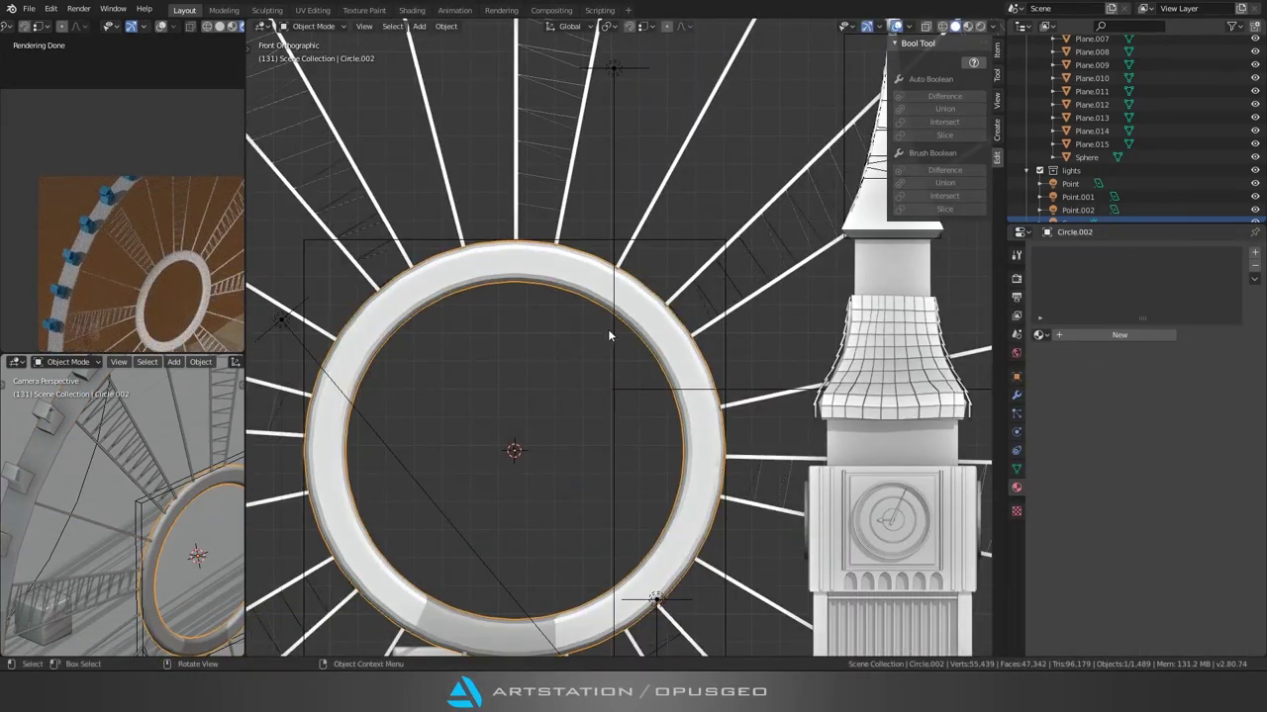
key(KP_0)
key(shift+z)
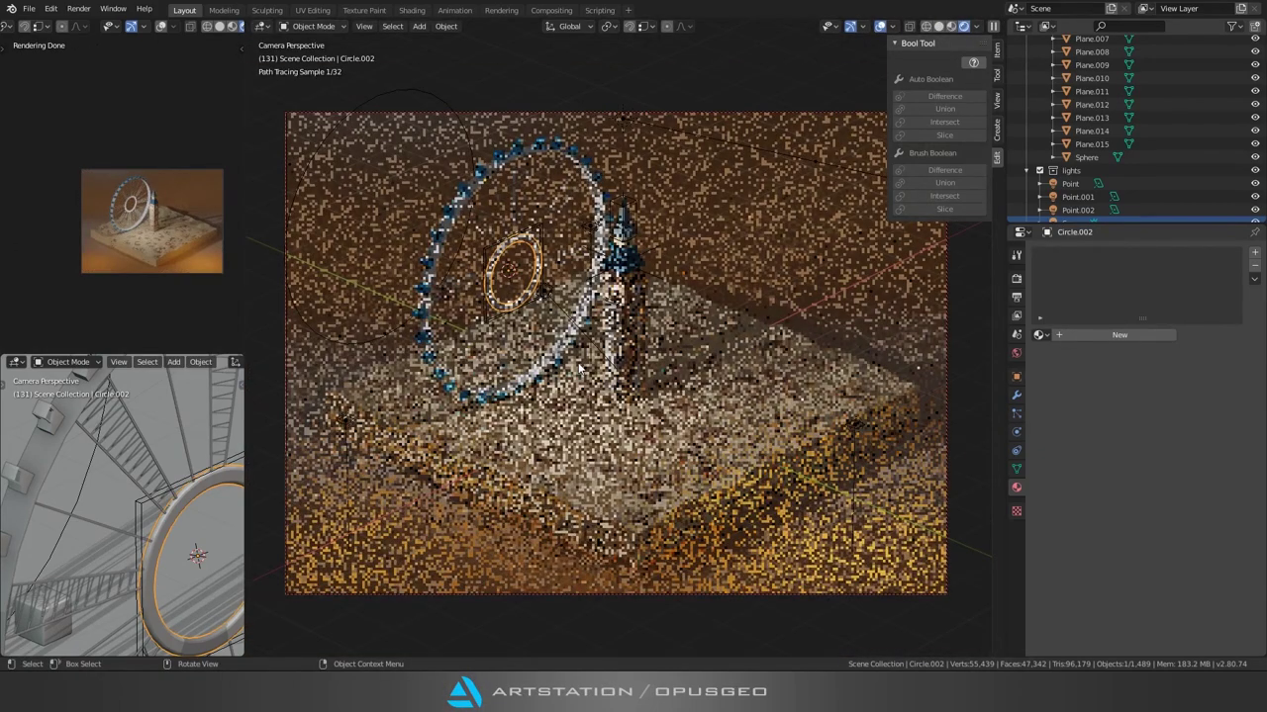
Step: In solid shading, slide the clock face along X and shrink its centre disk
key(z)
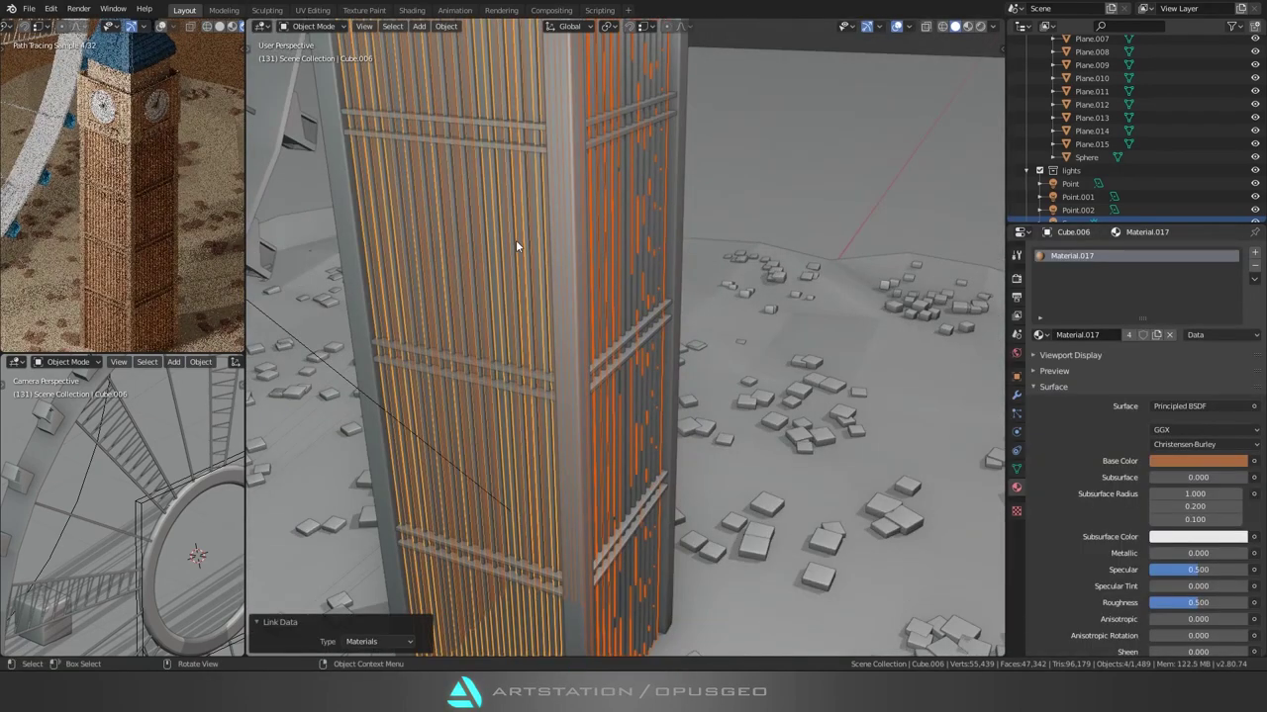
click(537, 276)
key(g)
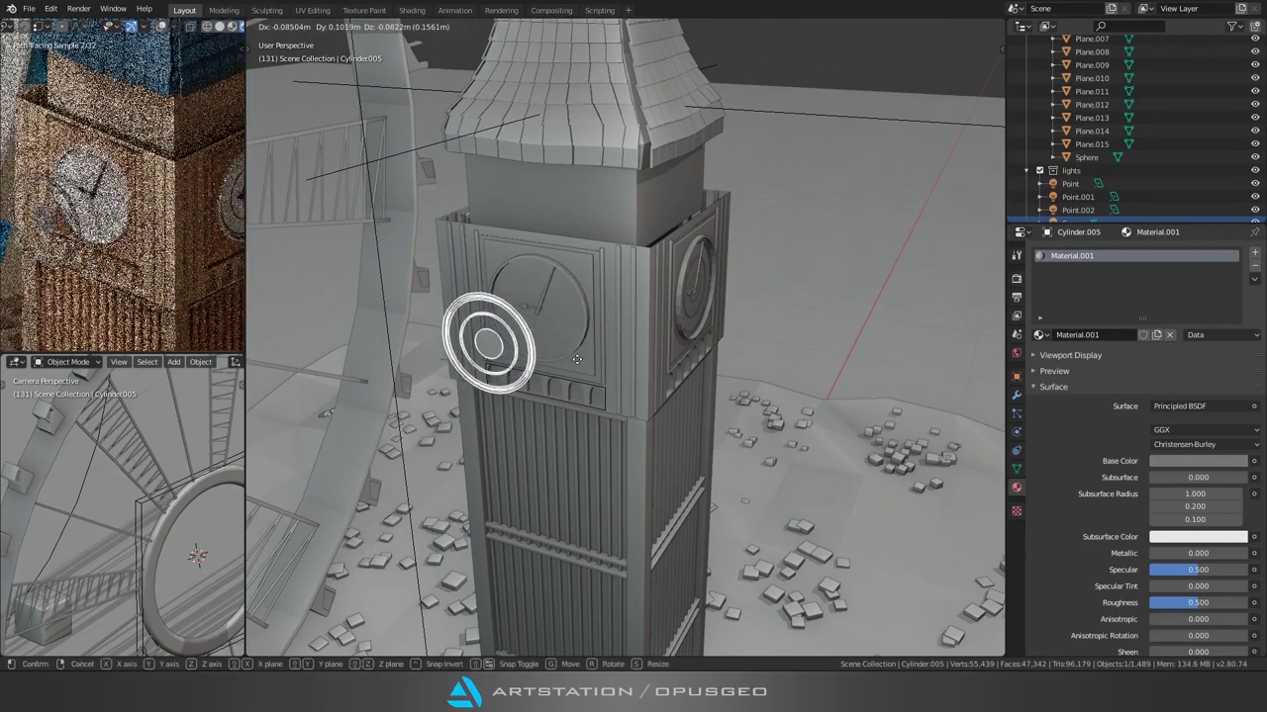
key(x)
click(448, 289)
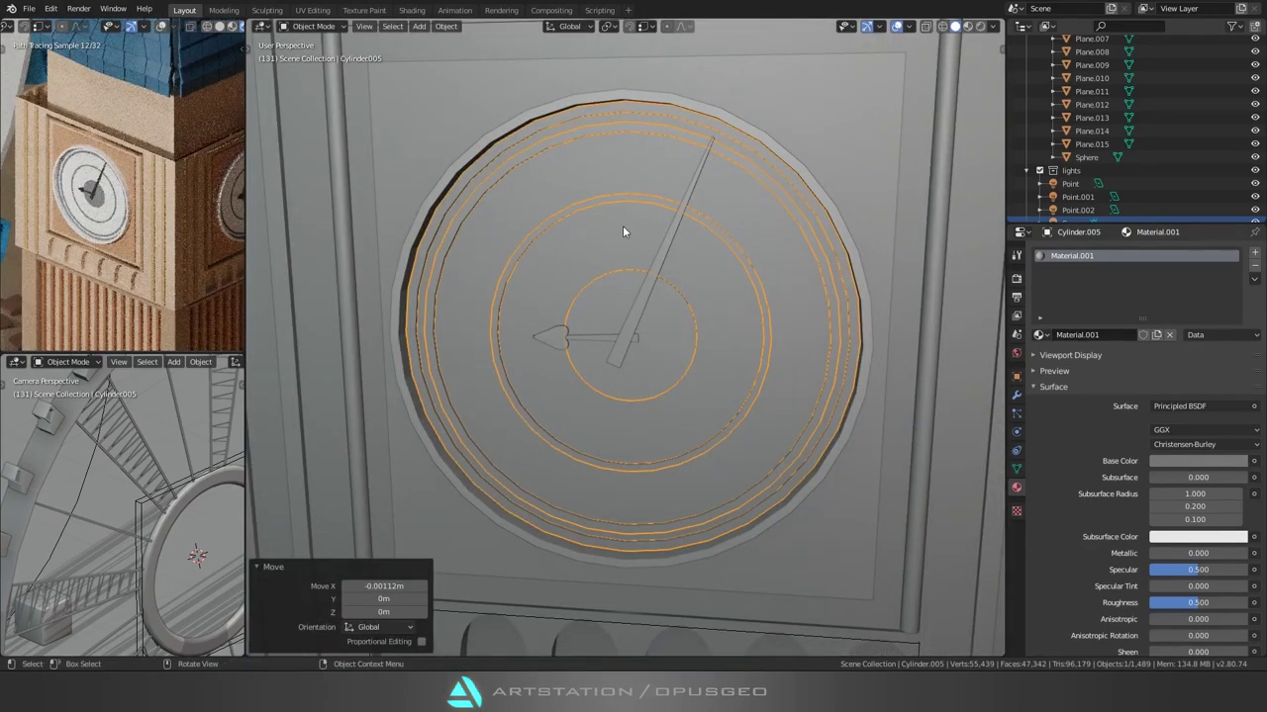
key(Tab)
key(s)
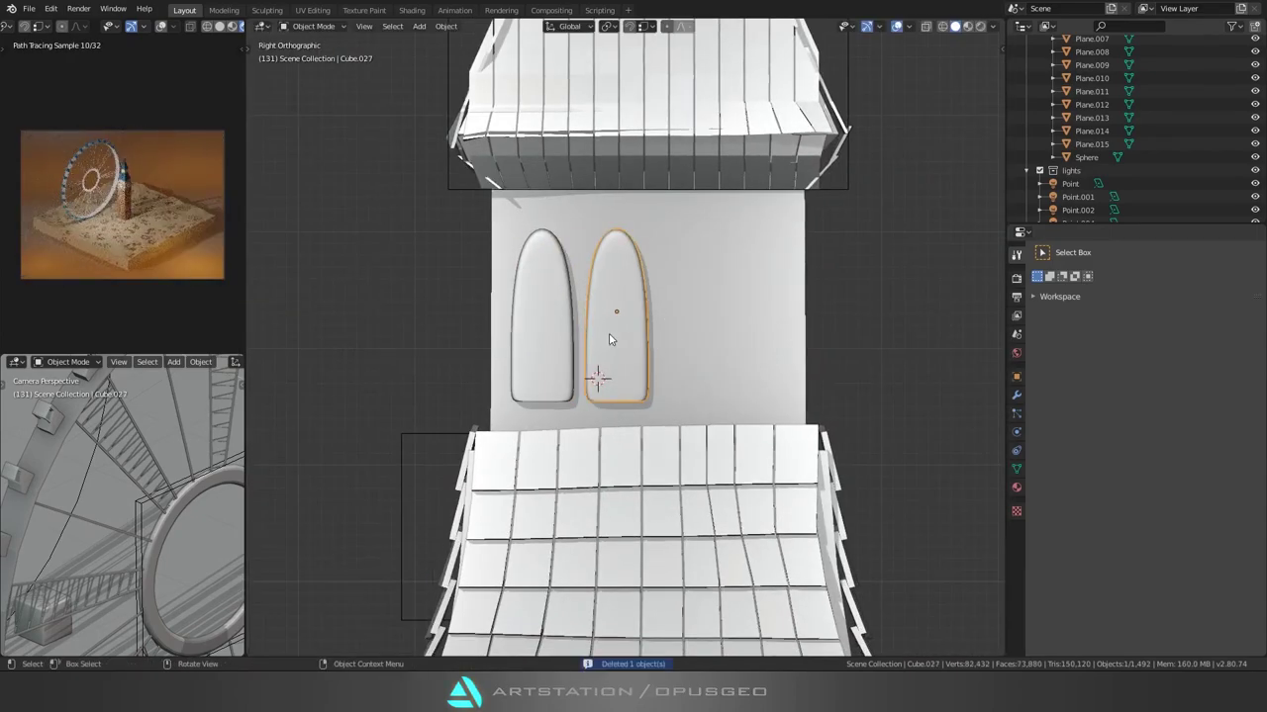
Step: Scale the window shape, flatten the ledge above it, and discard a stray window duplicate
key(s)
click(598, 256)
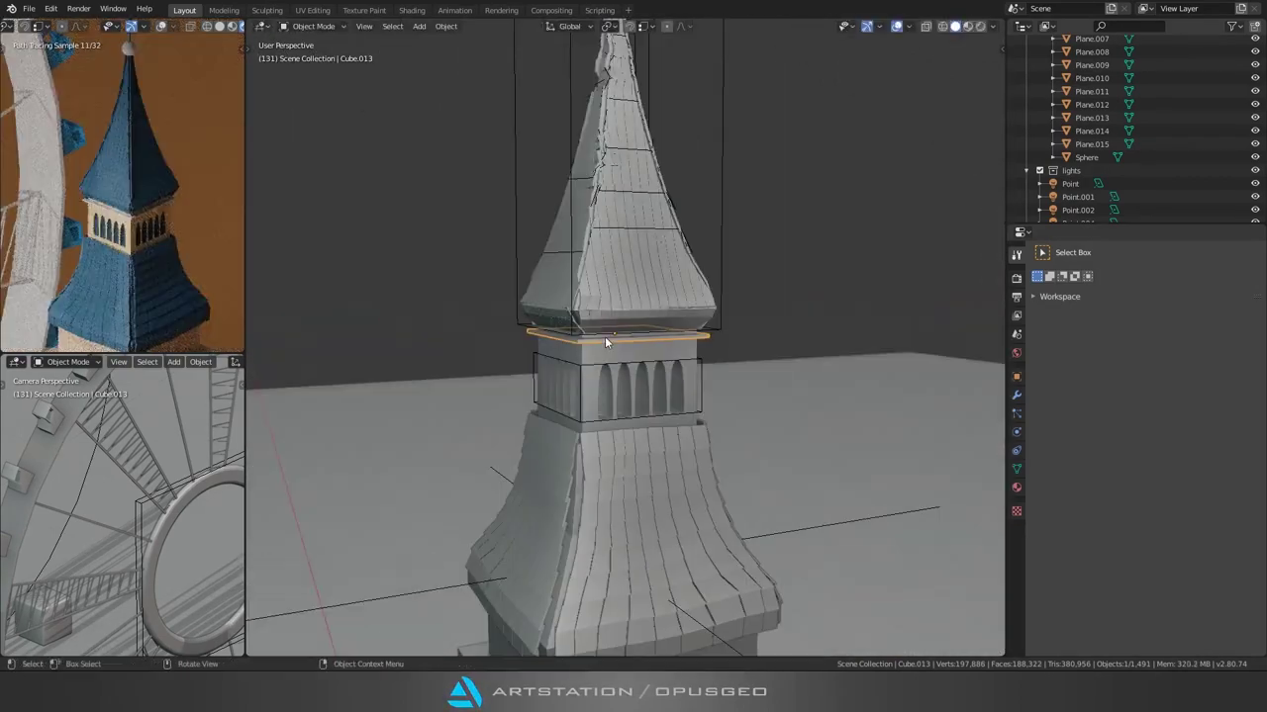
click(1016, 487)
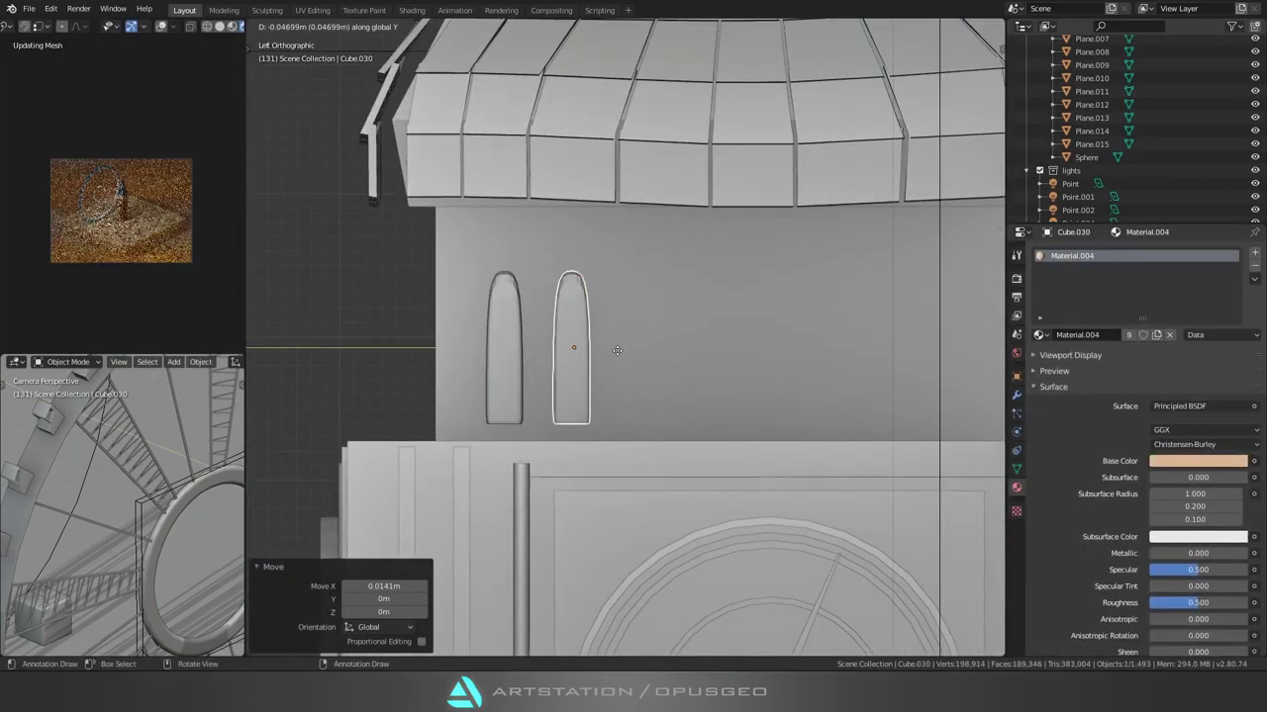
key(ctrl+z)
click(1016, 395)
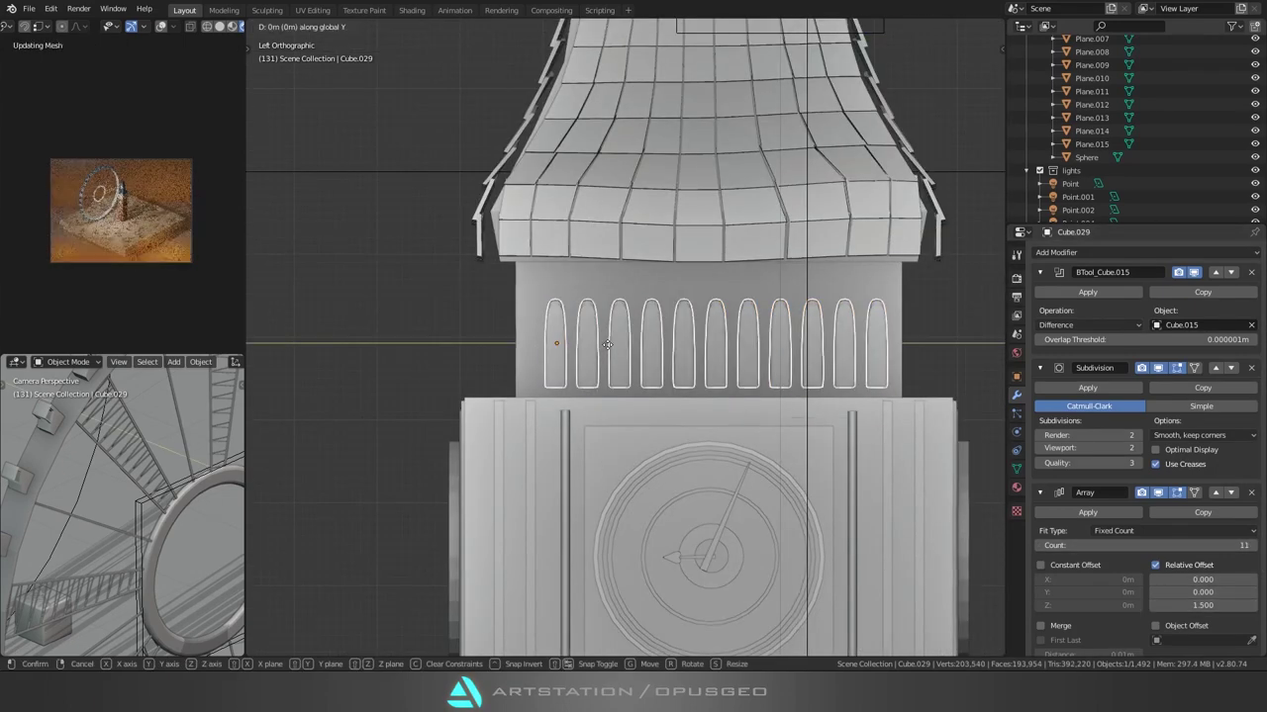
mouse_move(634, 396)
middle_down()
mouse_move(707, 342)
mouse_move(634, 382)
middle_up()
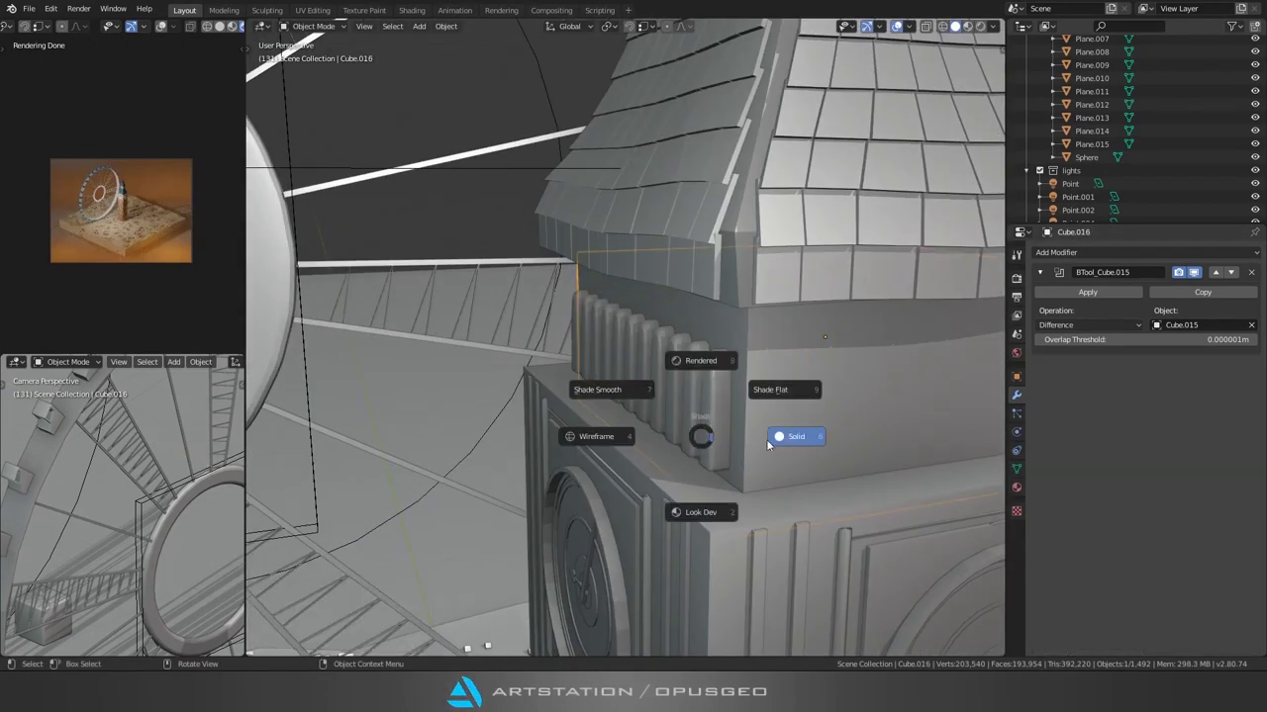
Step: Copy the window band to the next side, convert it to mesh, and lower geometry 0.401 m
click(445, 25)
click(650, 88)
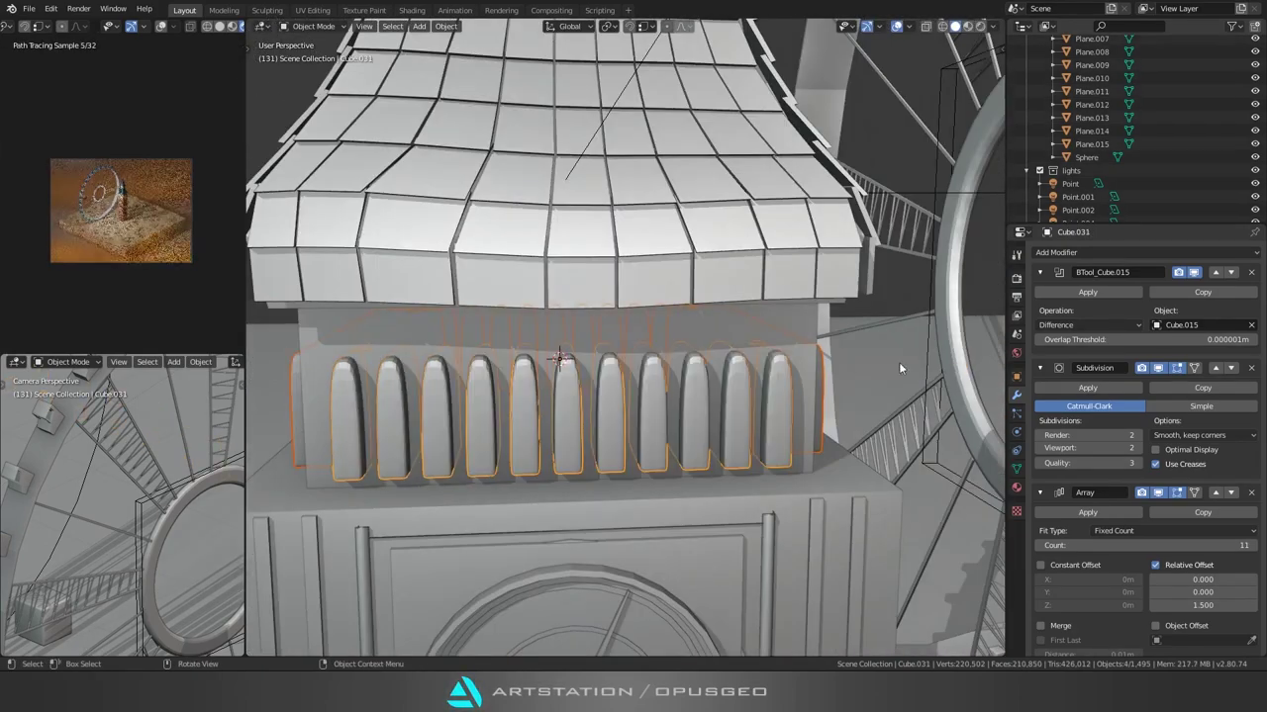
click(446, 26)
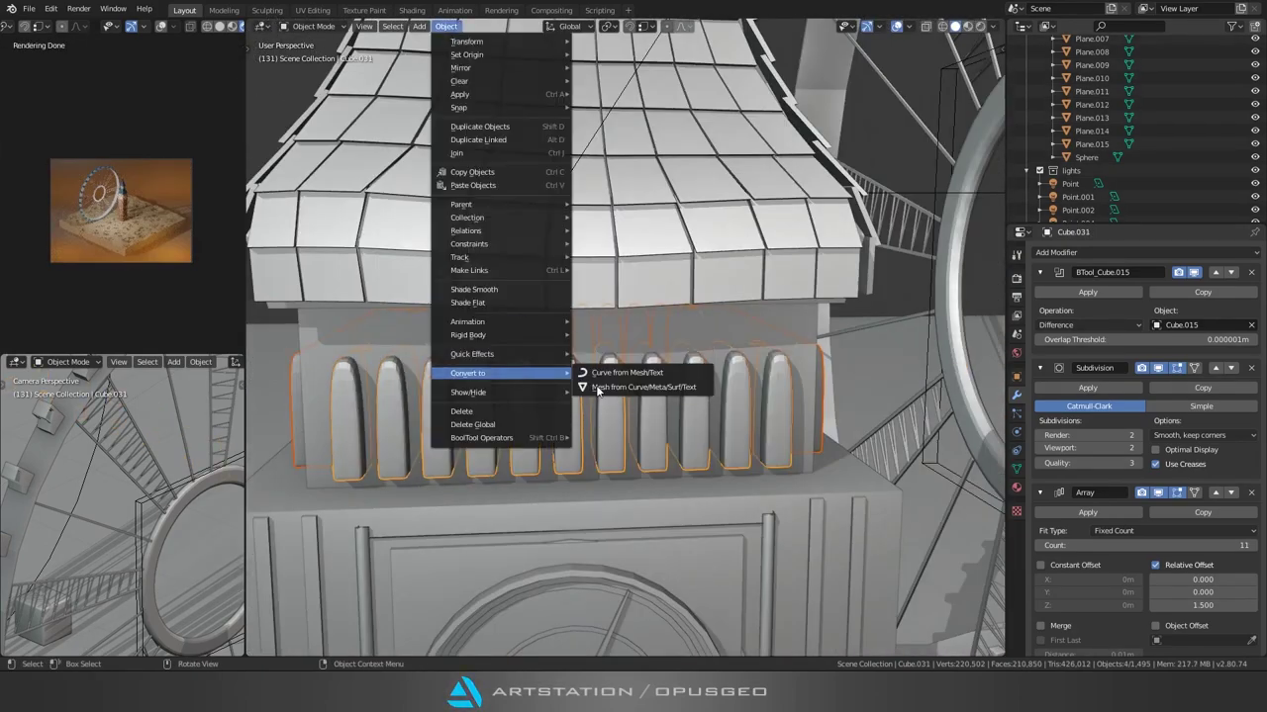
click(584, 390)
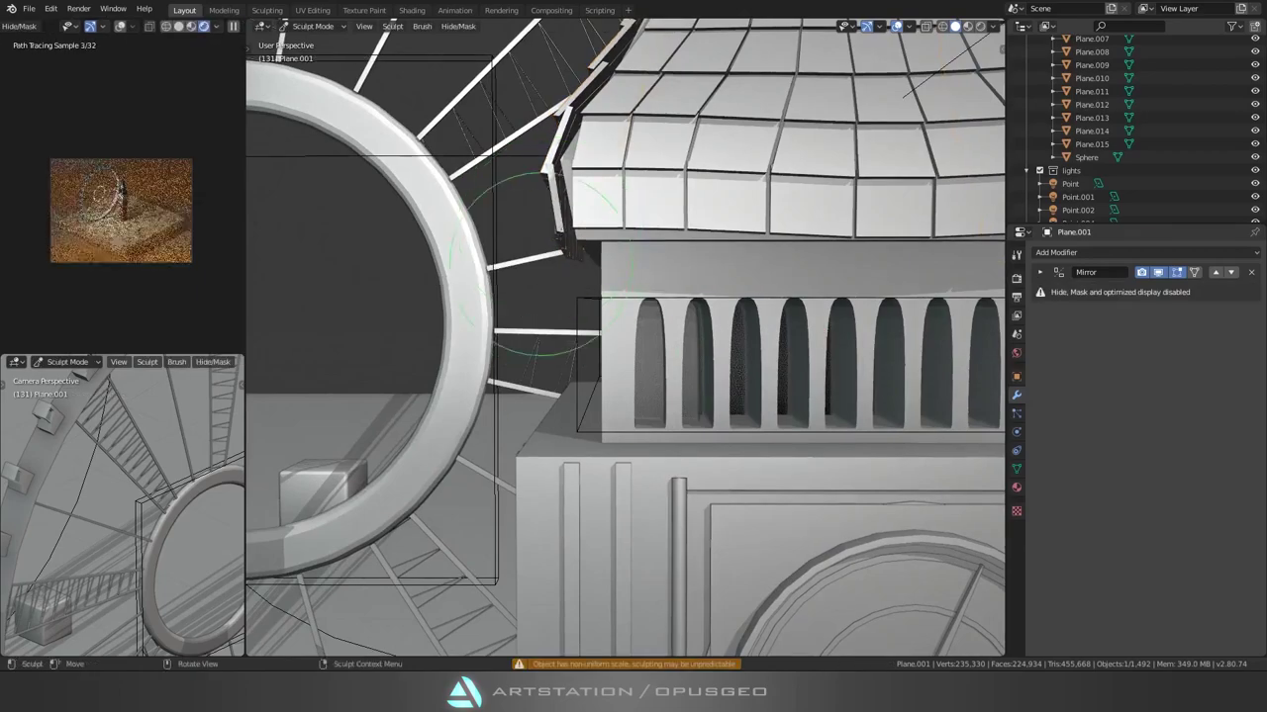
ctrl+middle_drag(534, 263, 584, 227)
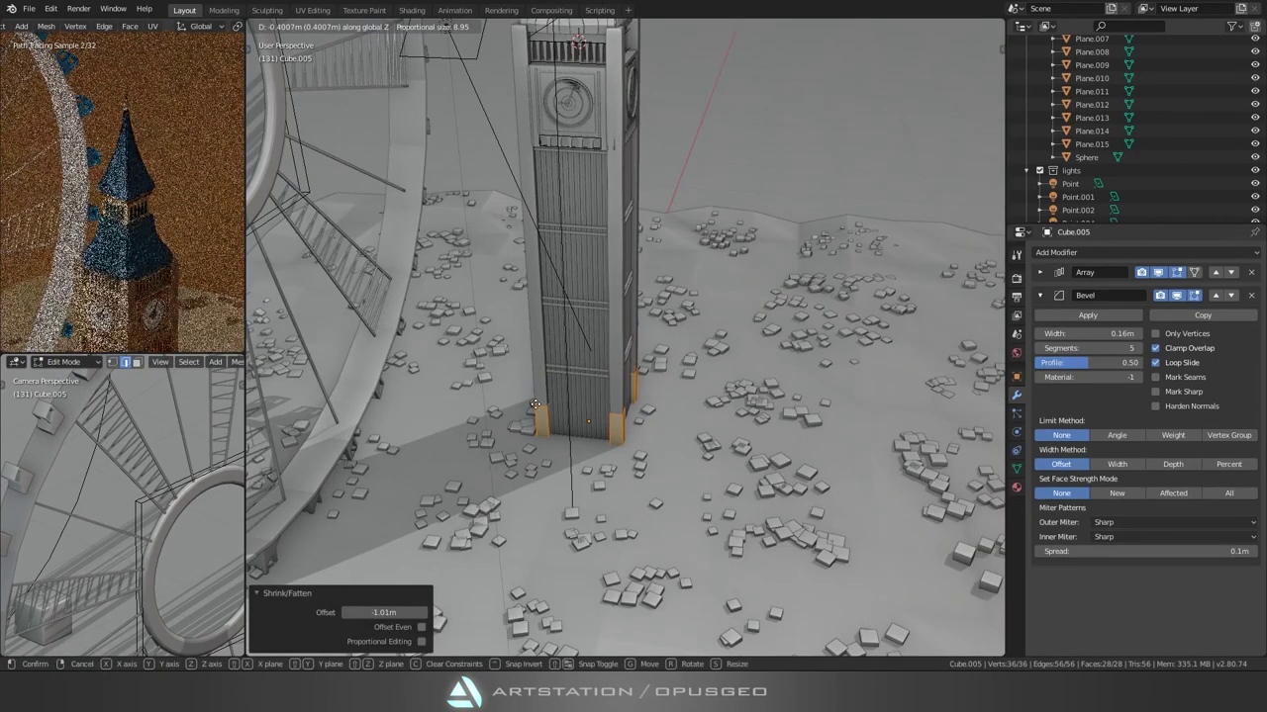
click(534, 404)
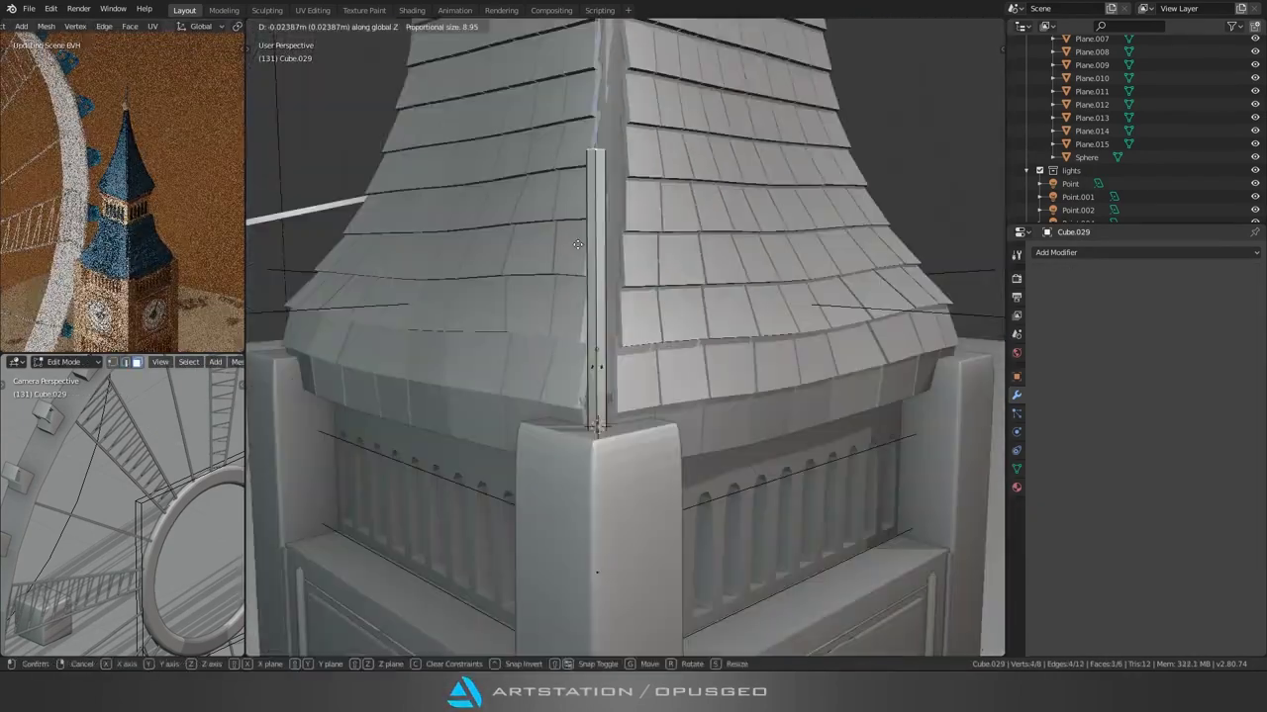
Step: Lower the corner post and give it Subdivision level 2 instead of a Bevel
click(569, 359)
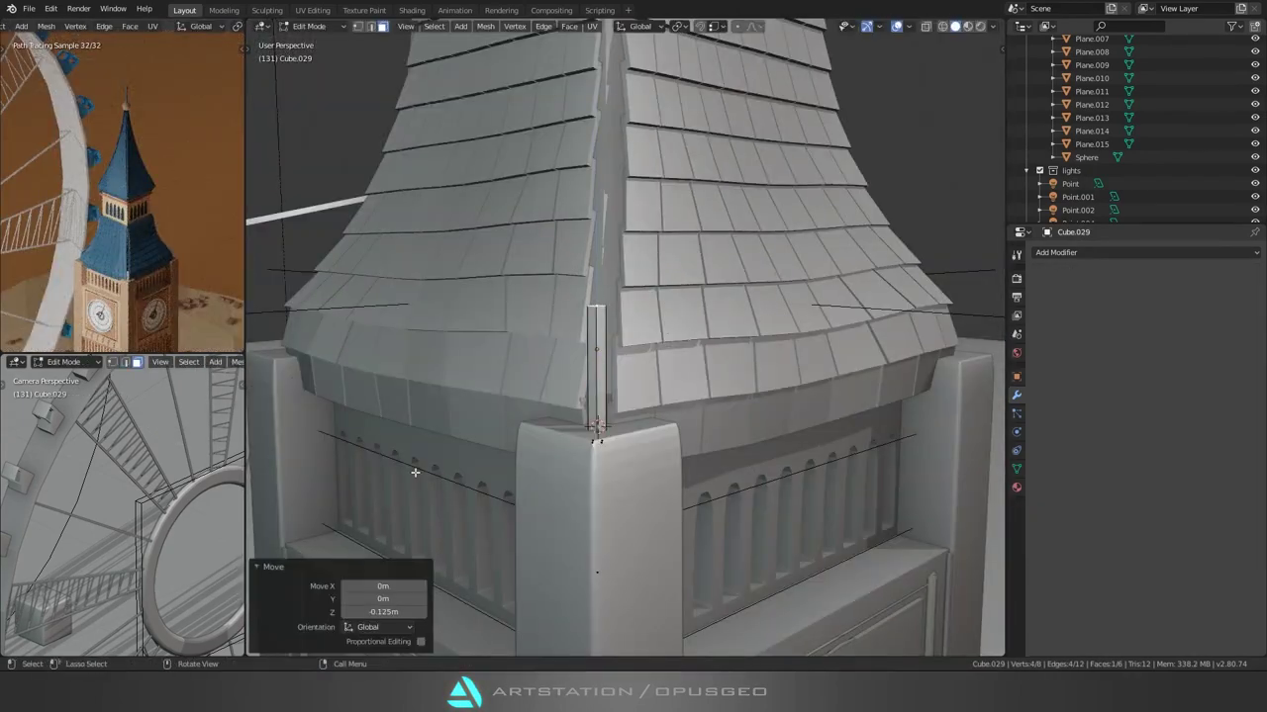
key(Tab)
click(1078, 252)
click(1019, 297)
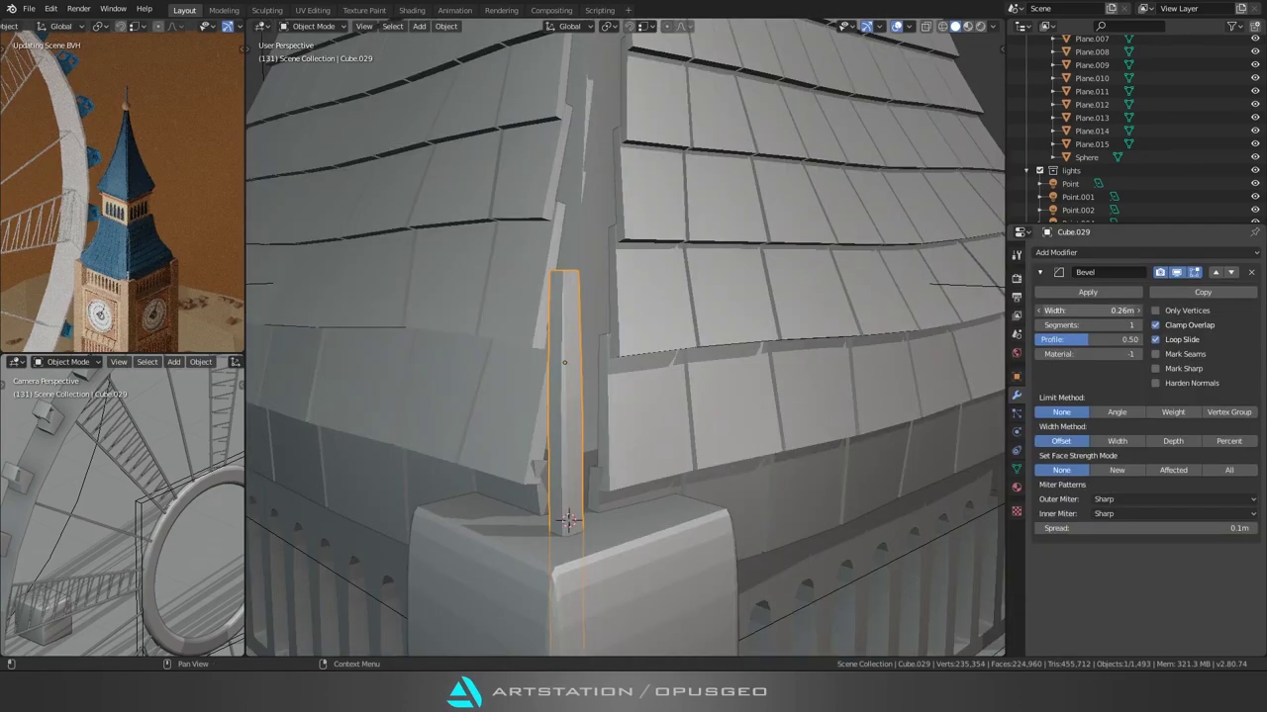
click(1252, 273)
key(ctrl+2)
Step: Extrude the post's top upward in sections, tapering the tip to 0.420 scale
key(Tab)
key(e)
key(z)
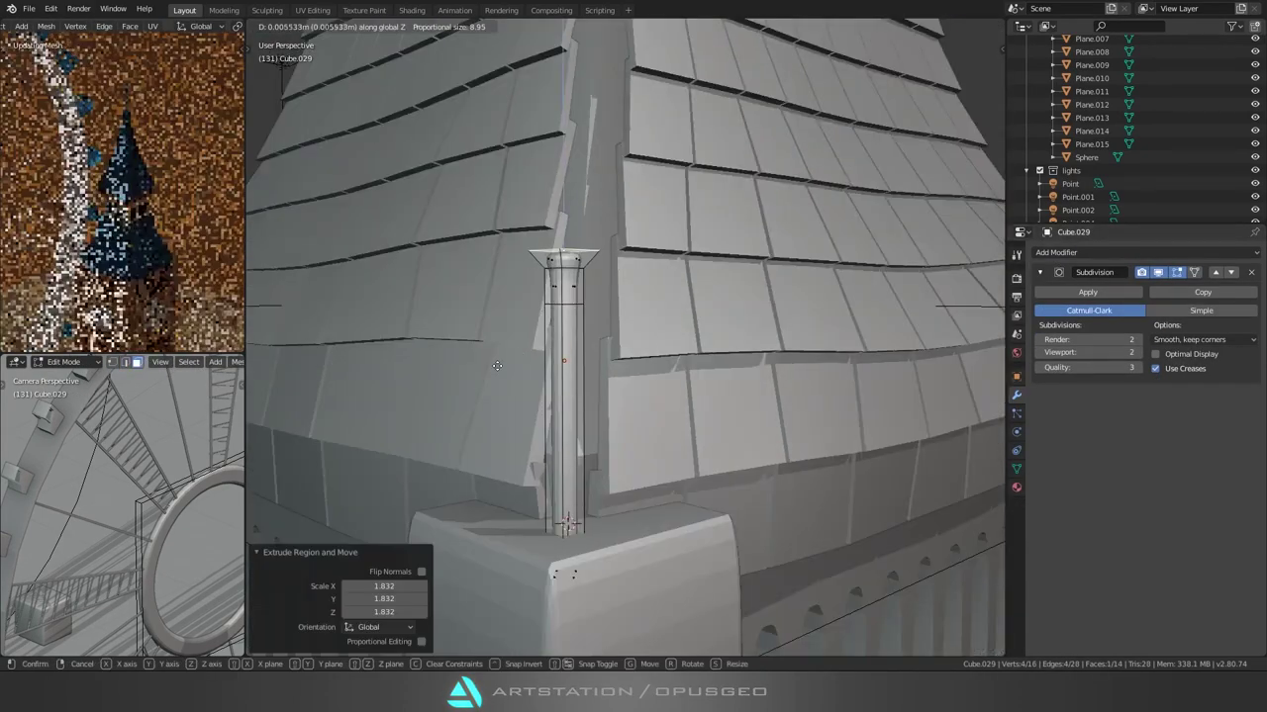
key(e)
click(546, 227)
key(s)
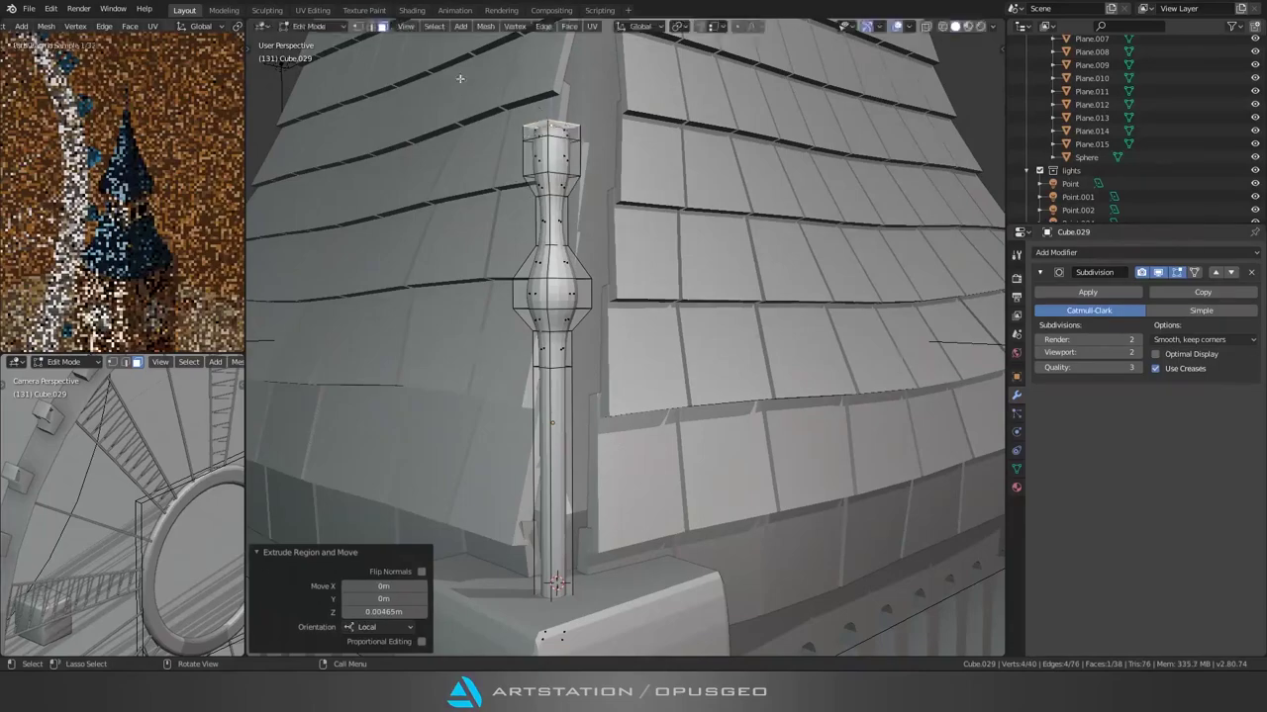
key(s)
click(495, 149)
middle_drag(495, 149, 517, 208)
scroll(493, 327, up, 2)
Step: Drop subdivision preview to level 1 and set the spire's origin to the 3D cursor
key(ctrl+1)
key(2)
key(alt+a)
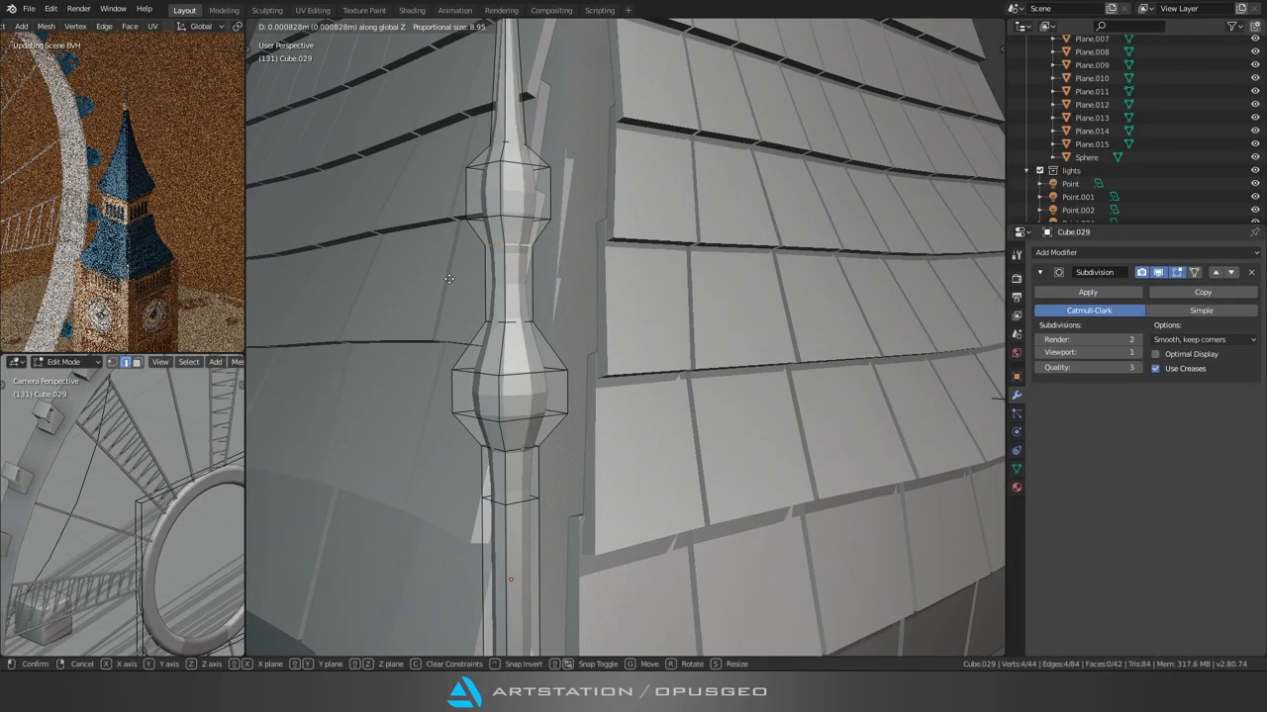
key(Escape)
key(Tab)
key(ctrl+Tab)
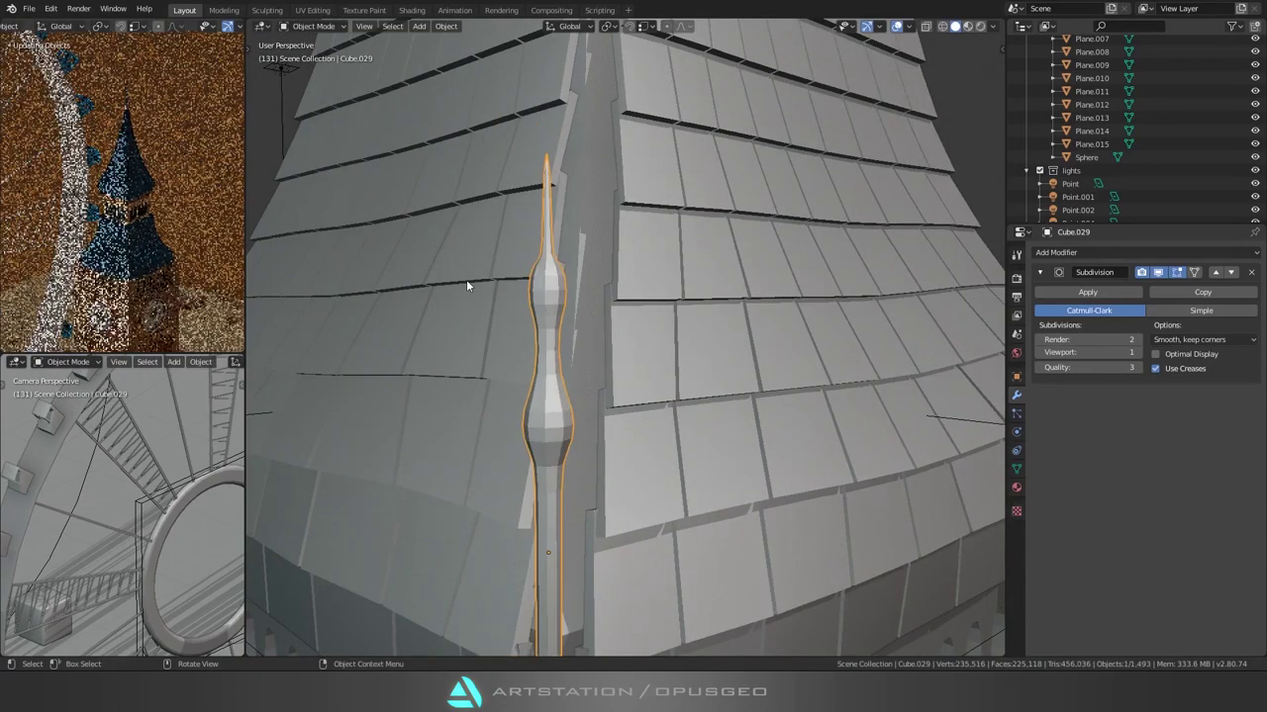
key(ctrl+shift+c)
click(570, 277)
scroll(469, 346, down, 4)
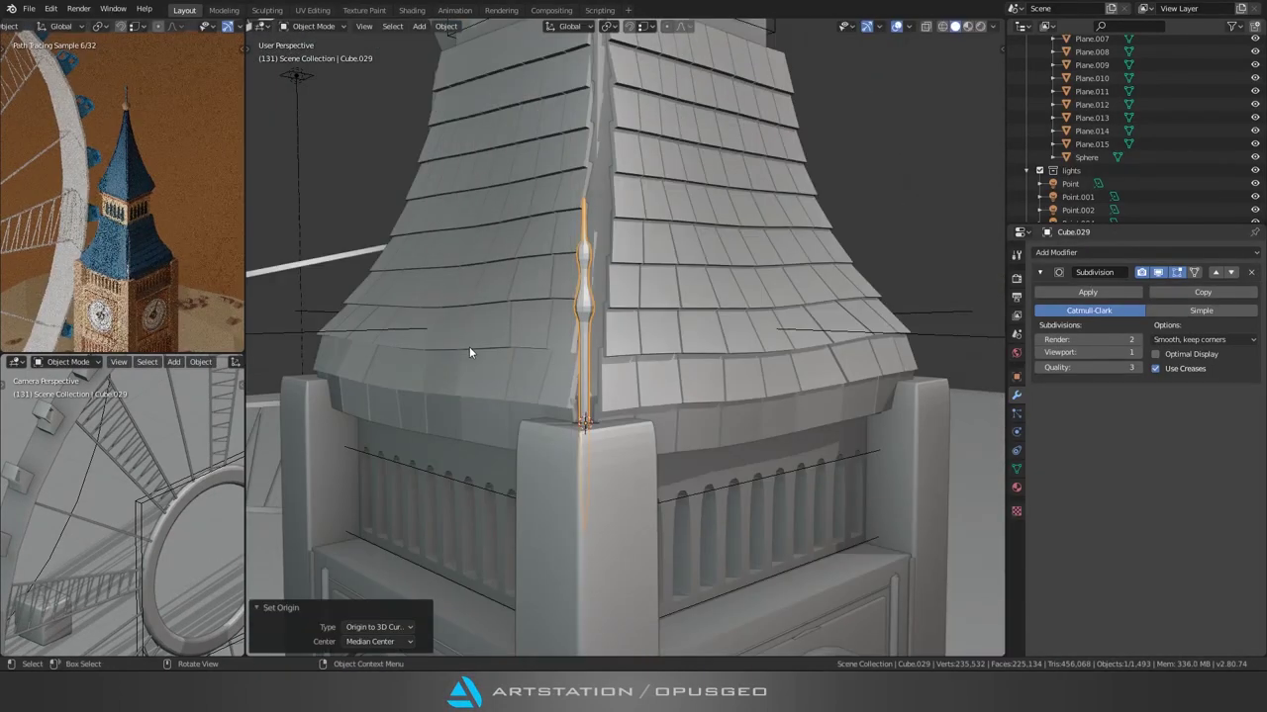
key(KP_Decimal)
Step: Add a loop cut around the spire in edit mode
key(ctrl+Tab)
click(643, 347)
key(ctrl+r)
click(473, 174)
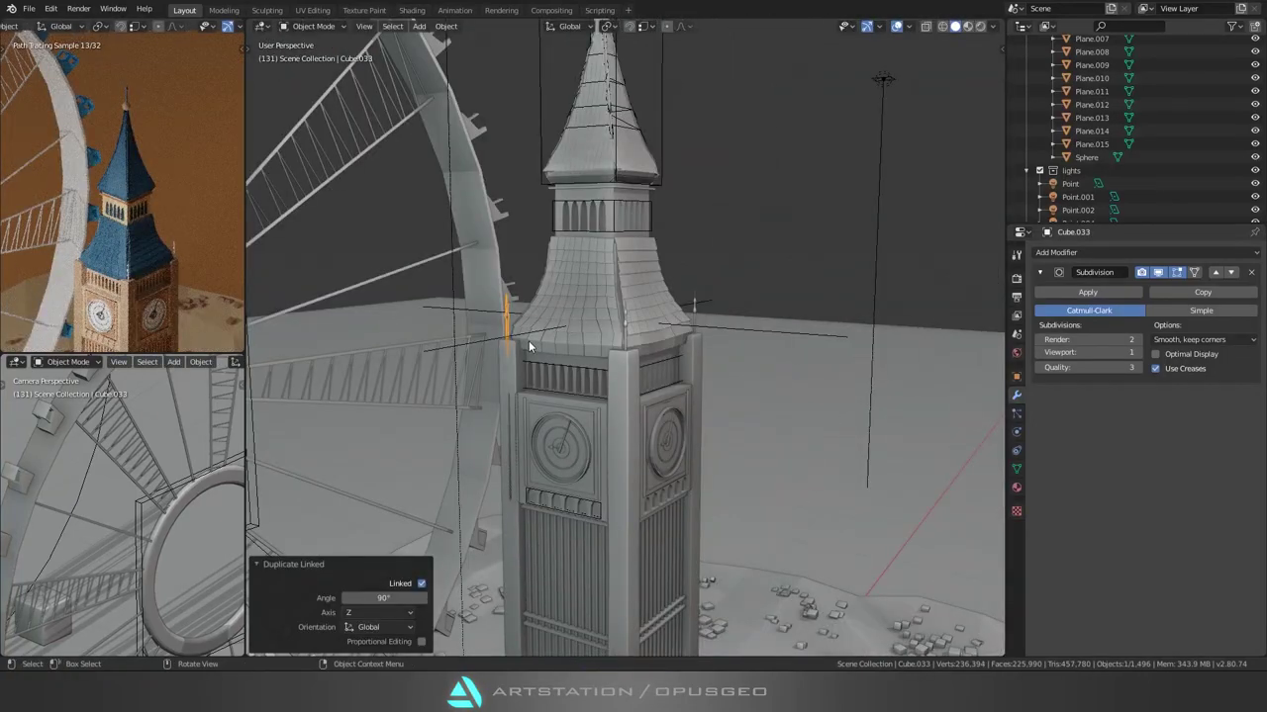
Step: Lower the tower body and move the belfry band to a new height along Z
click(603, 303)
key(g)
click(612, 423)
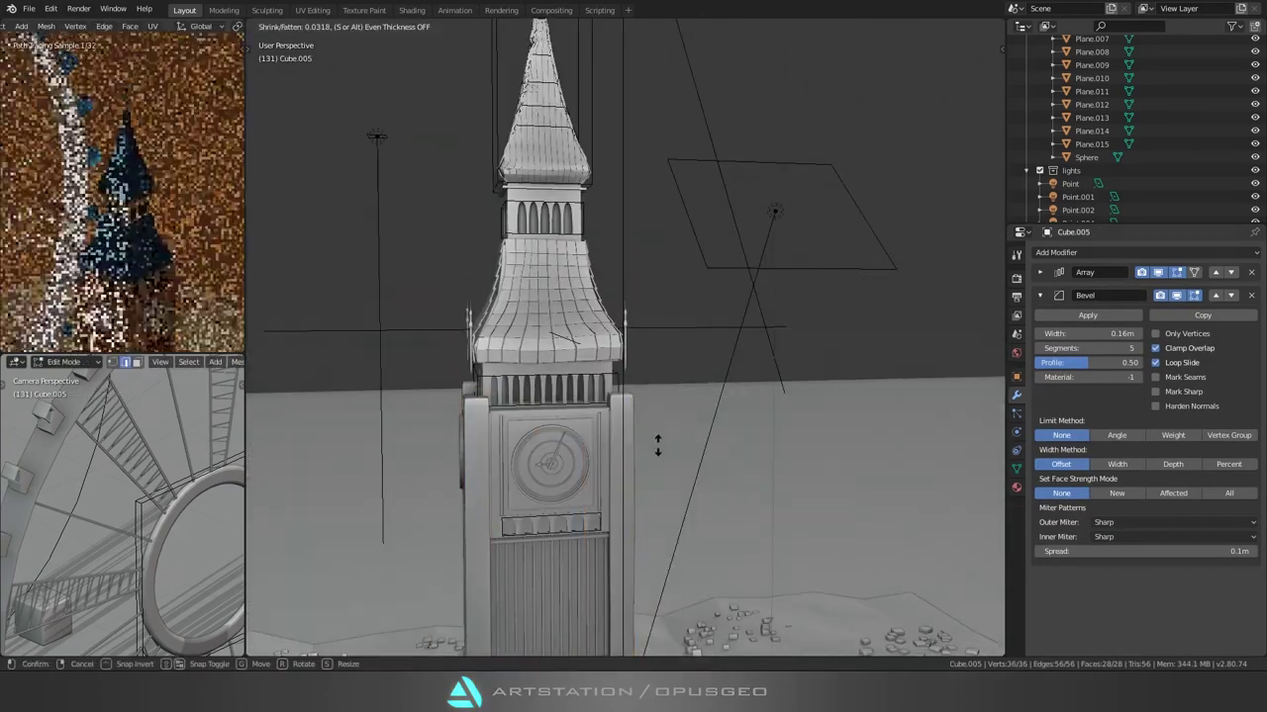
key(ctrl+Tab)
click(557, 448)
click(342, 431)
key(g)
key(z)
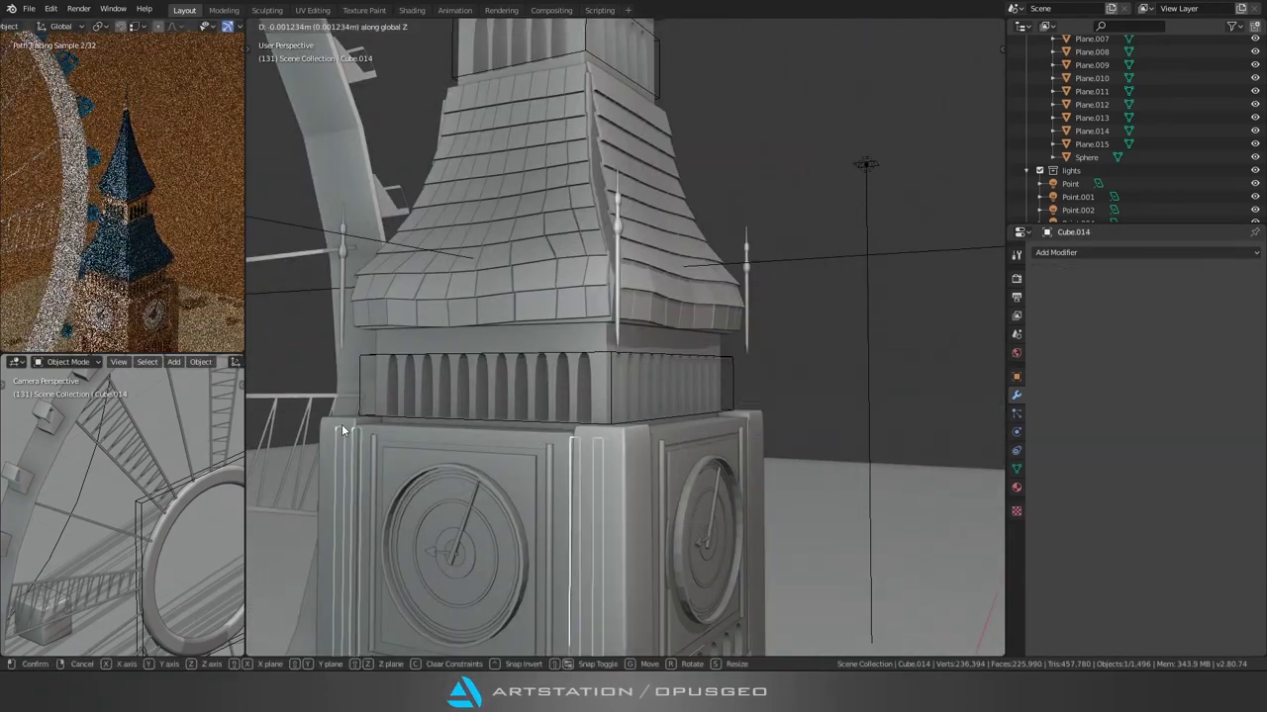
click(342, 430)
Step: Select all four corner pinnacles with Select Grouped and lower them along Z
click(613, 327)
key(shift+g)
click(650, 339)
key(ctrl+z)
key(shift+g)
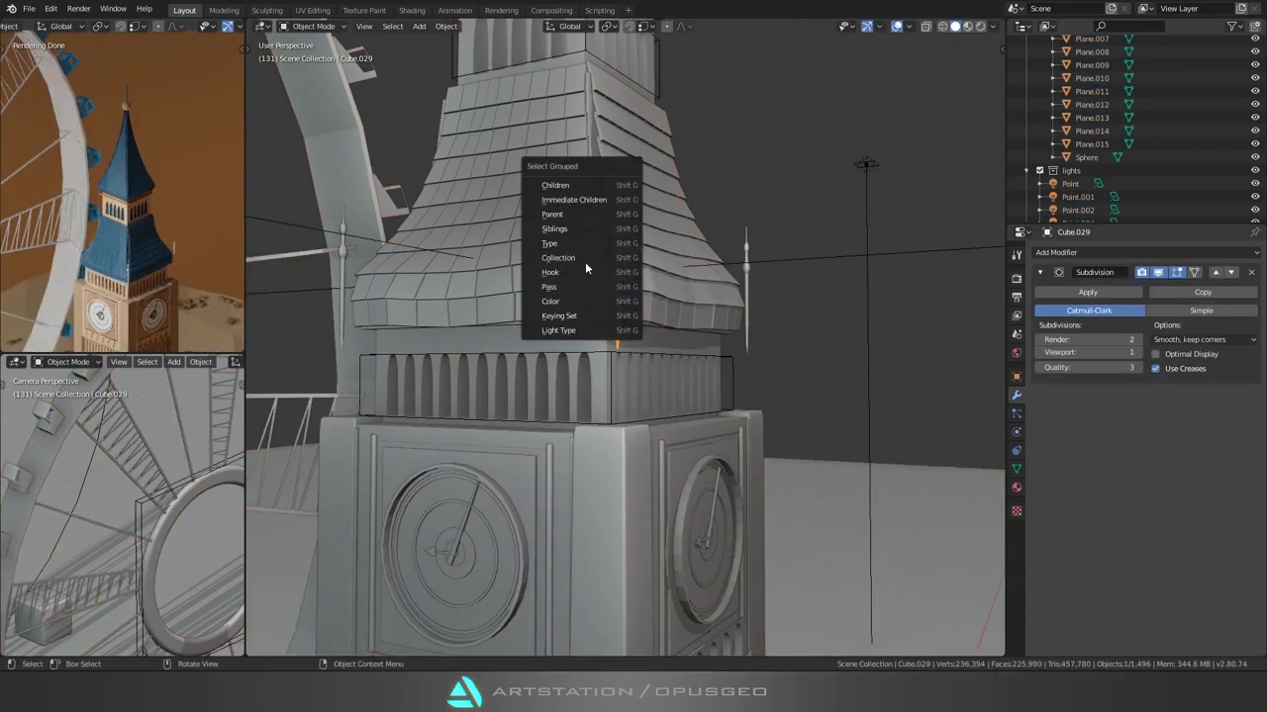
middle_drag(618, 231, 482, 320)
key(g)
key(z)
click(570, 359)
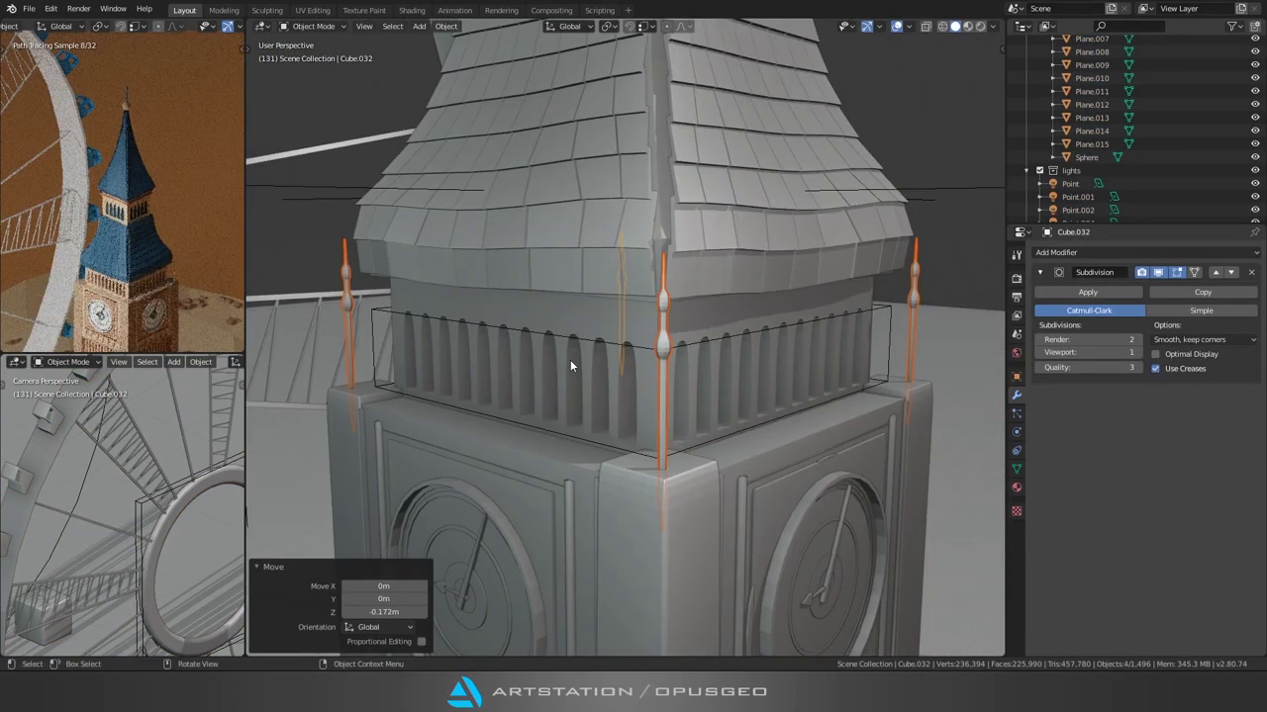
middle_drag(570, 359, 590, 387)
scroll(590, 387, down, 2)
scroll(629, 314, up, 3)
Step: Add a cube at the roof and scale its X/Y to 0.035 as a thin pole
mouse_move(601, 317)
middle_down()
mouse_move(643, 416)
mouse_move(687, 400)
middle_up()
key(shift+a)
key(s)
key(shift+z)
text(.035)
key(Return)
scroll(656, 431, down, 4)
scroll(686, 401, up, 4)
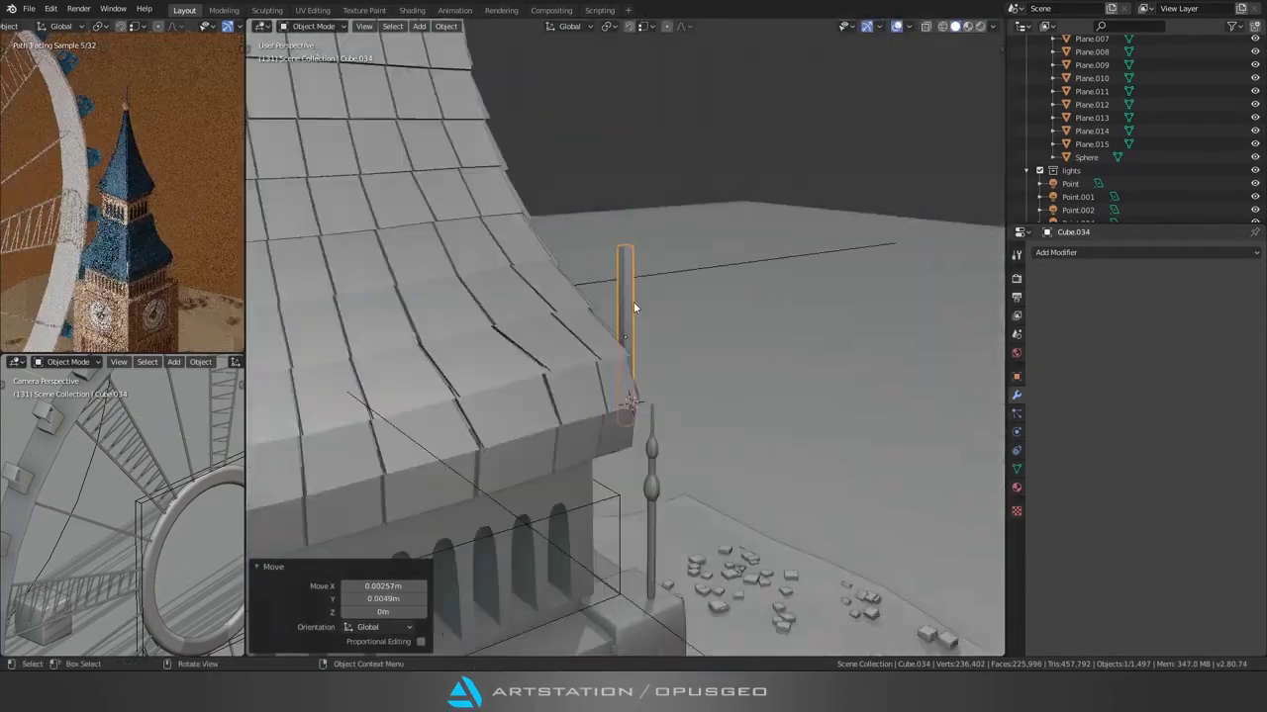
middle_drag(614, 328, 693, 326)
Step: Duplicate the pole, rotate the copy 90° on Z, and move it along Y
key(shift+d)
key(r)
key(z)
key(9)
key(0)
key(Return)
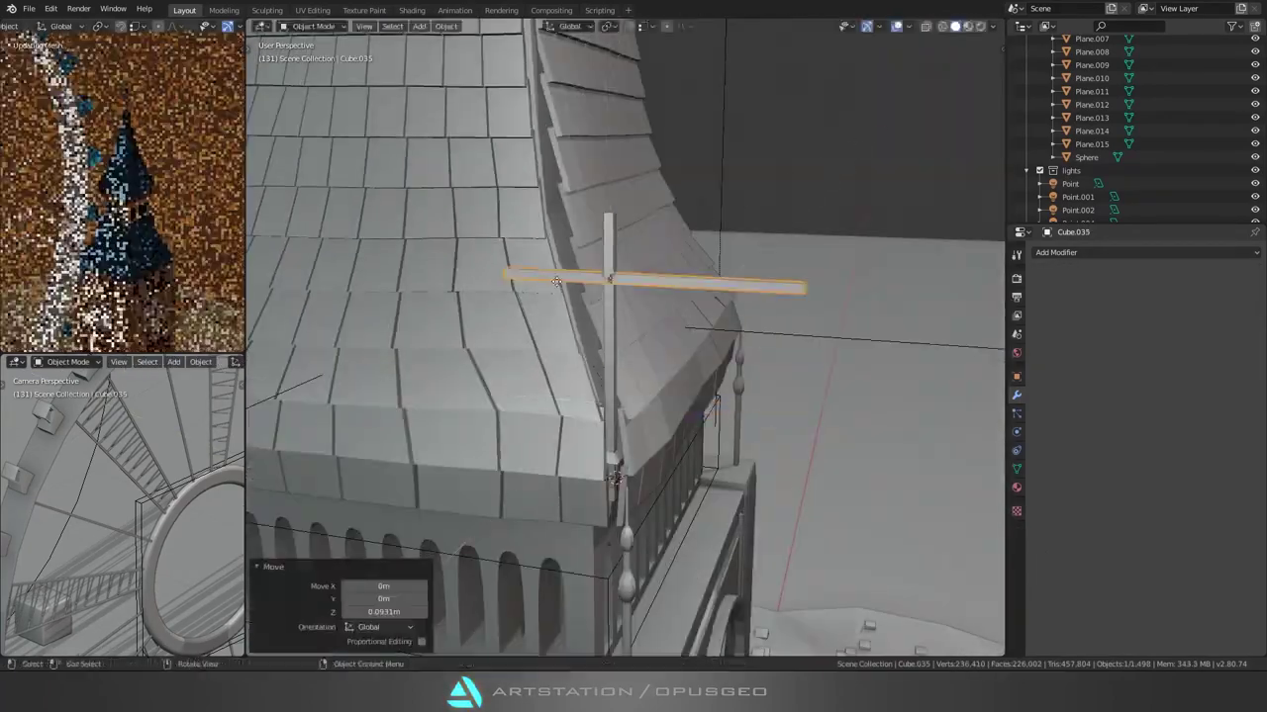
key(g)
key(y)
scroll(559, 286, up, 3)
Step: From side view, resize the crossbar to about half and stretch it along Y
key(KP_3)
key(s)
click(516, 342)
key(Escape)
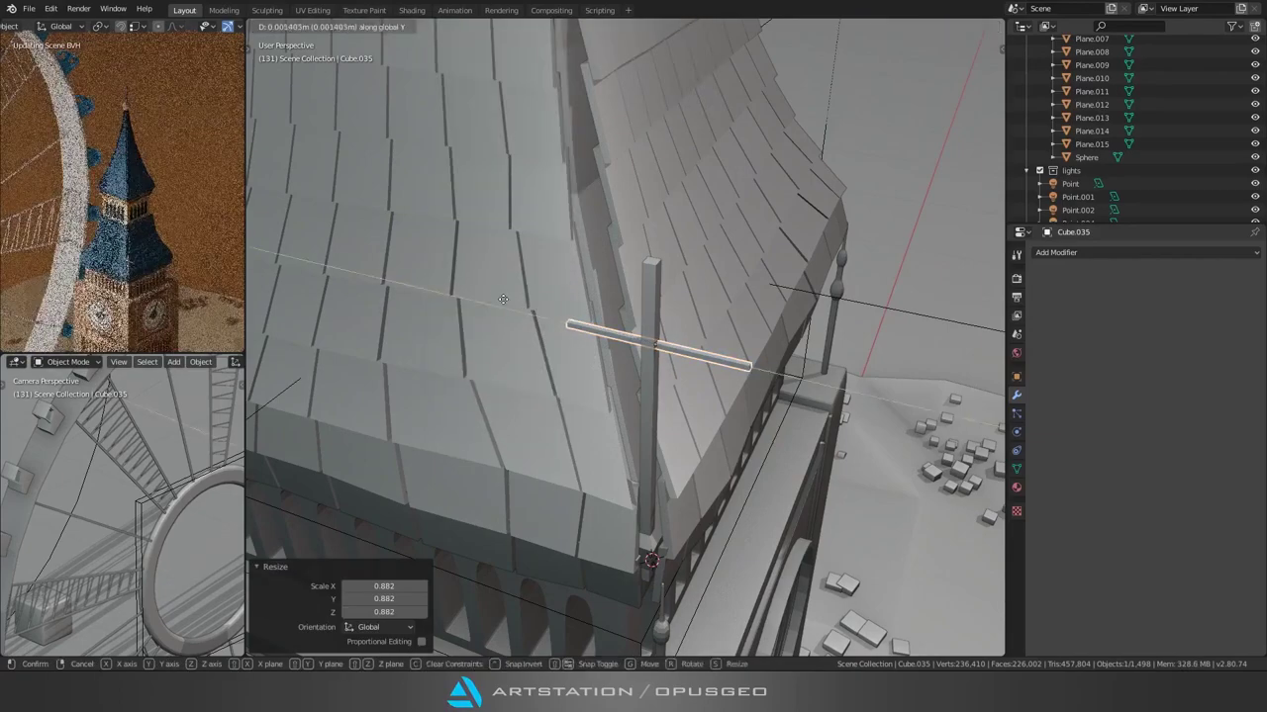
scroll(633, 297, up, 5)
key(s)
key(y)
mouse_move(634, 296)
middle_down()
mouse_move(486, 326)
mouse_move(723, 305)
mouse_move(599, 319)
mouse_move(438, 277)
middle_up()
click(486, 326)
Step: Loop cut near the crossbar ends, flare the end faces, and add Subdivision level 1
key(Tab)
key(ctrl+r)
click(683, 303)
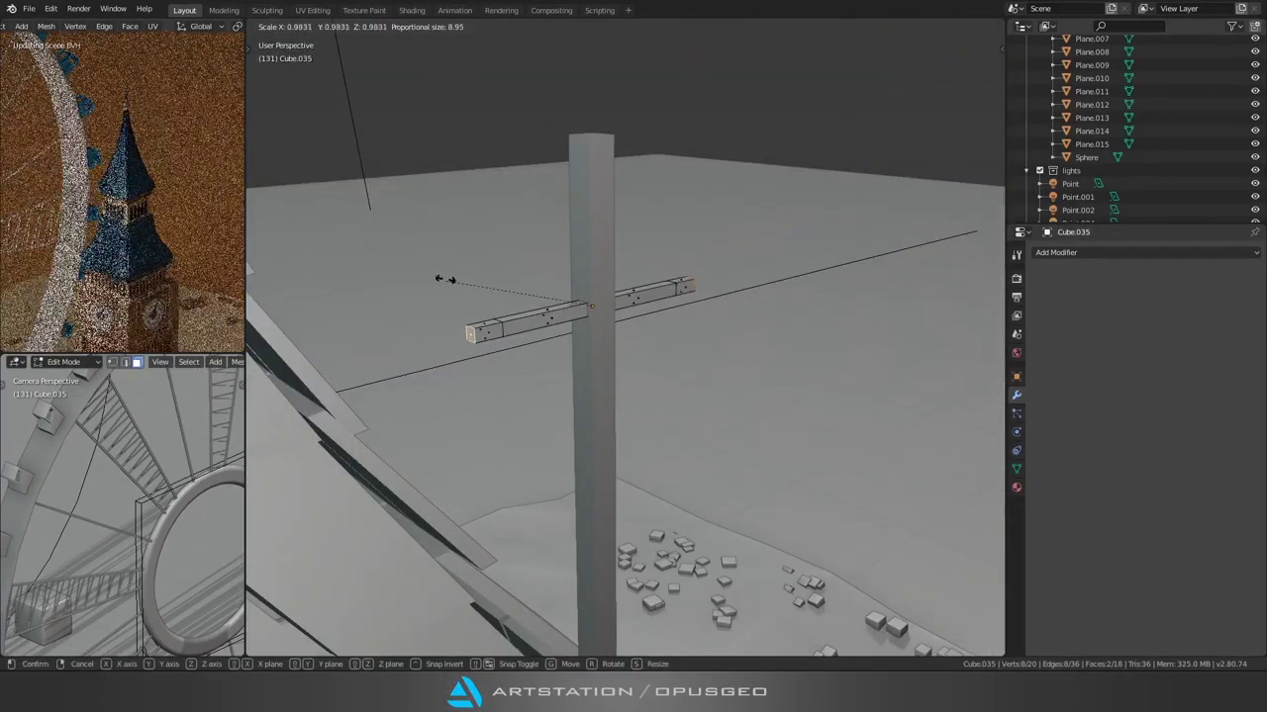
key(s)
click(628, 396)
mouse_move(627, 395)
middle_down()
mouse_move(657, 348)
mouse_move(613, 336)
mouse_move(576, 351)
middle_up()
key(Tab)
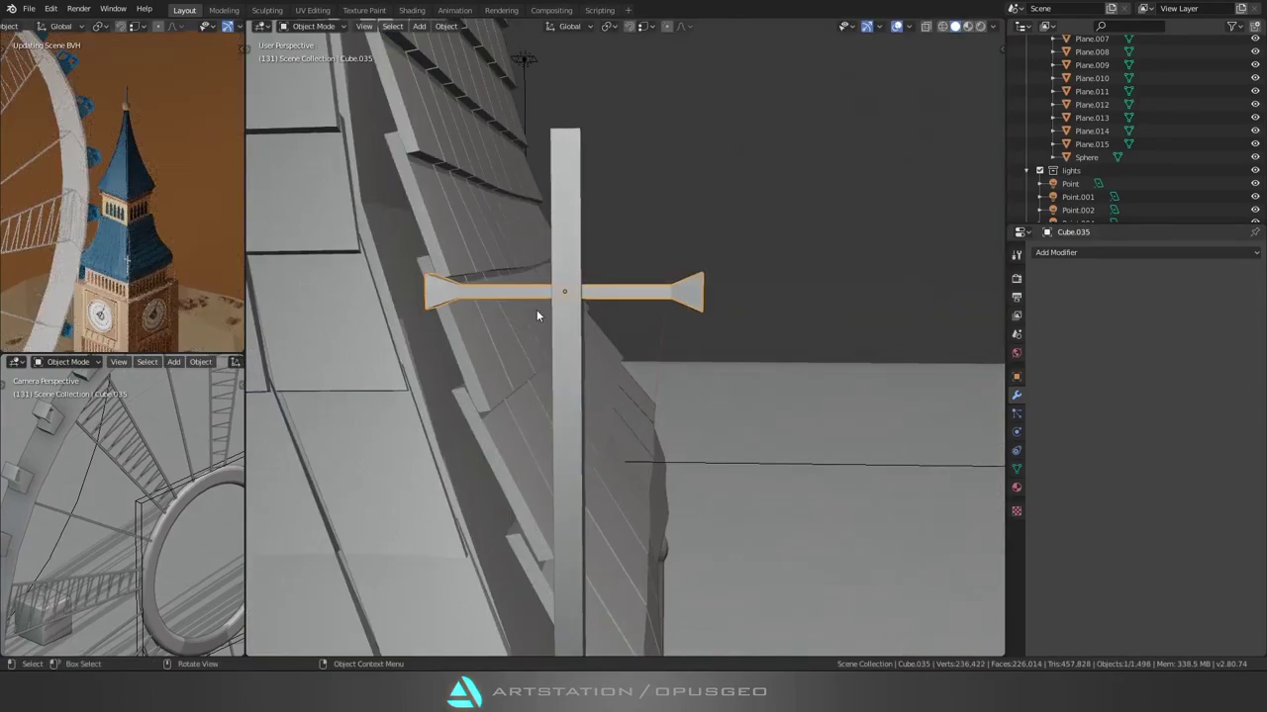
key(ctrl+1)
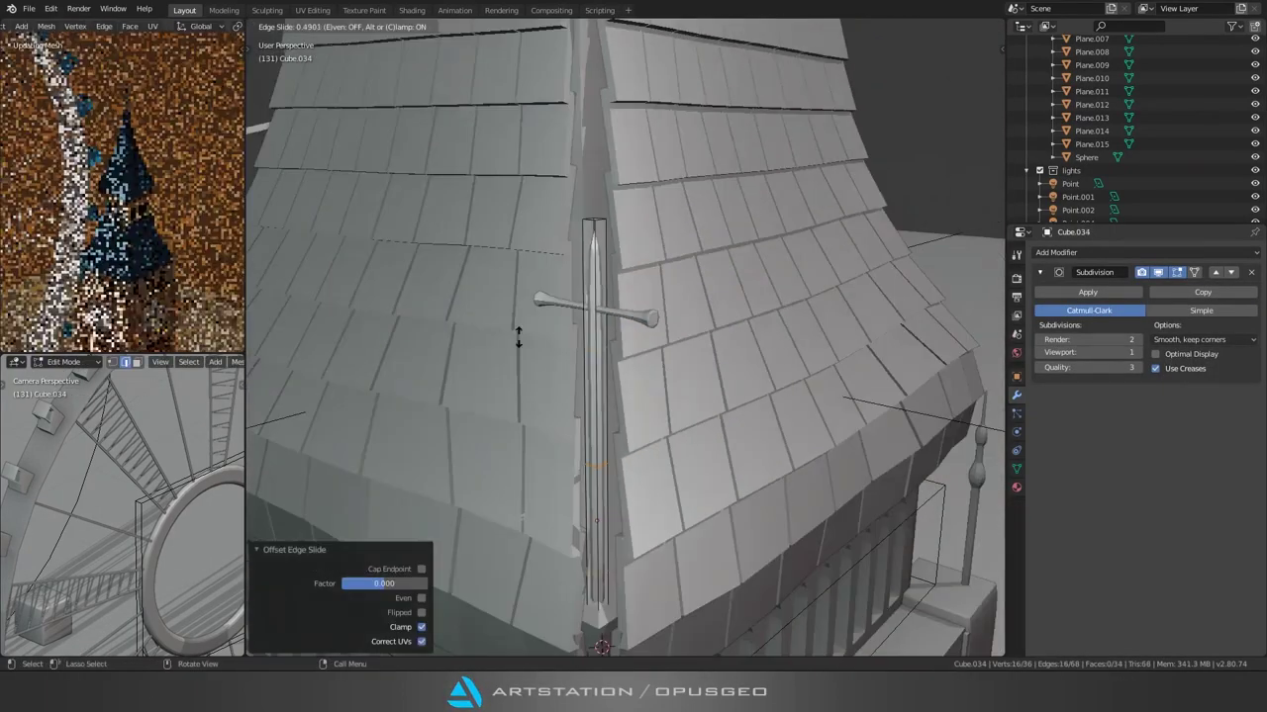
Step: Add a scaled UV sphere, delete the leftover pole, and duplicate the ornament rotated 90° on Z
key(shift+a)
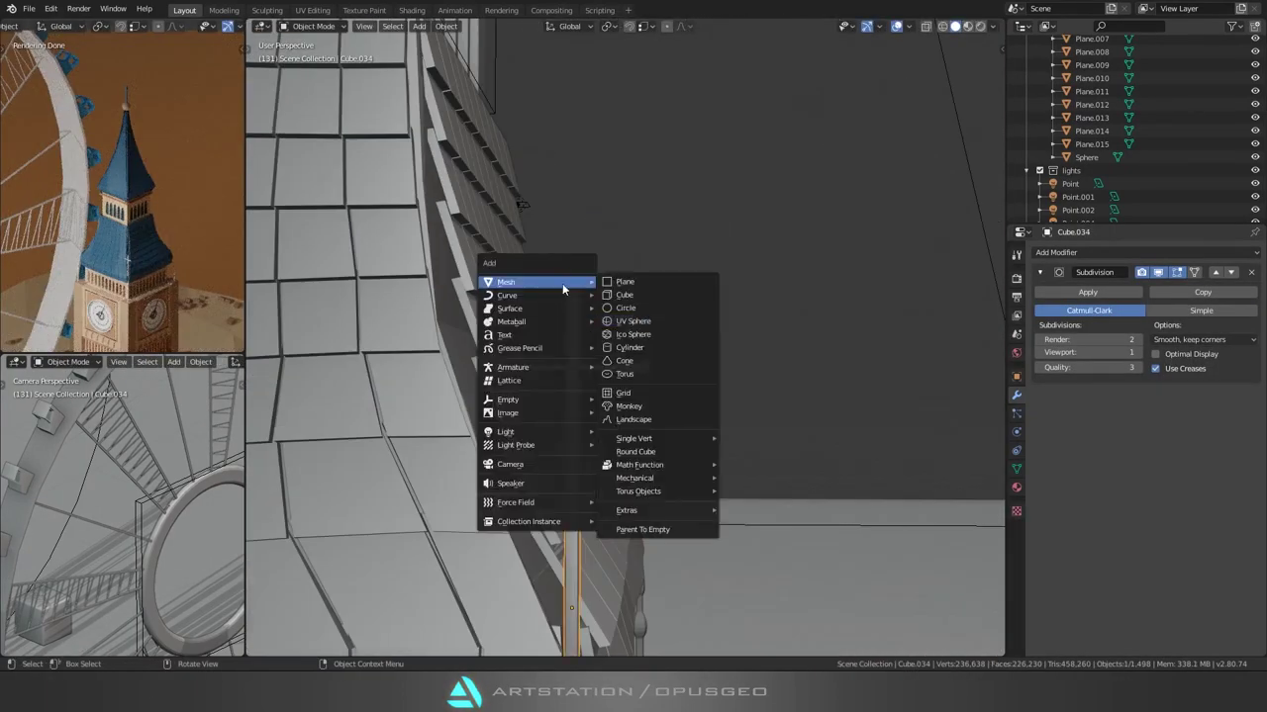
click(639, 323)
key(s)
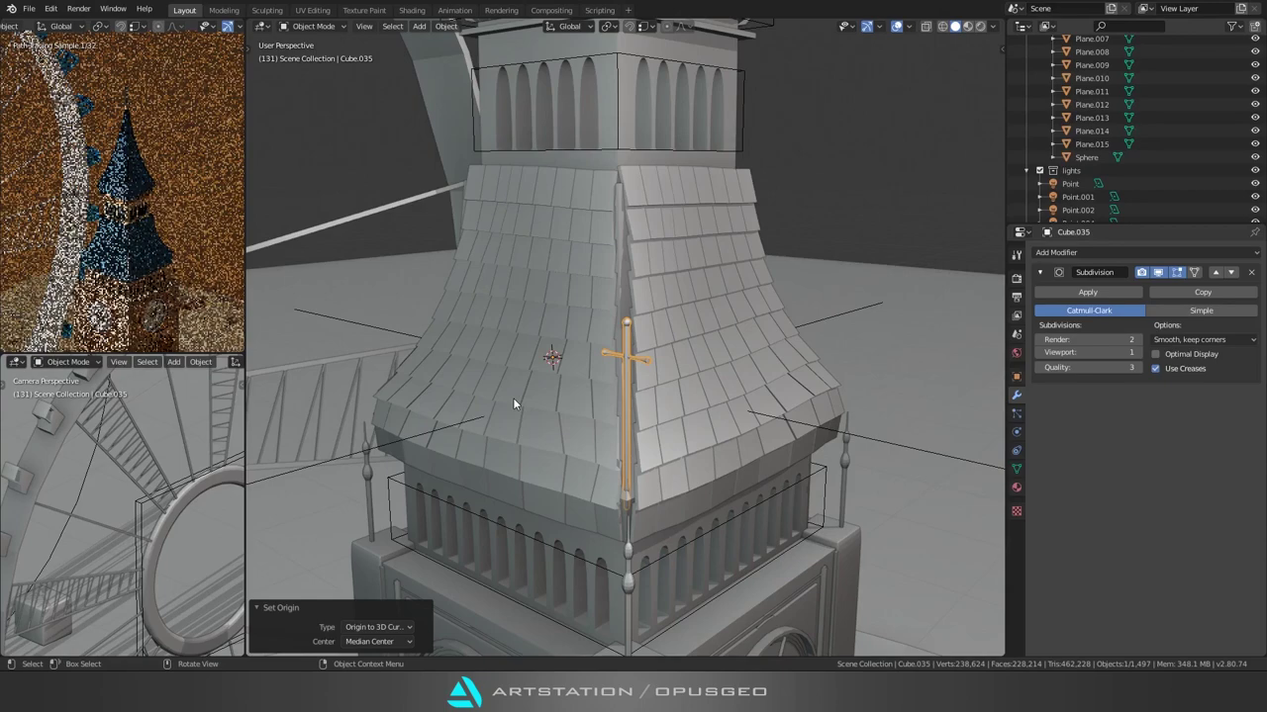
key(Delete)
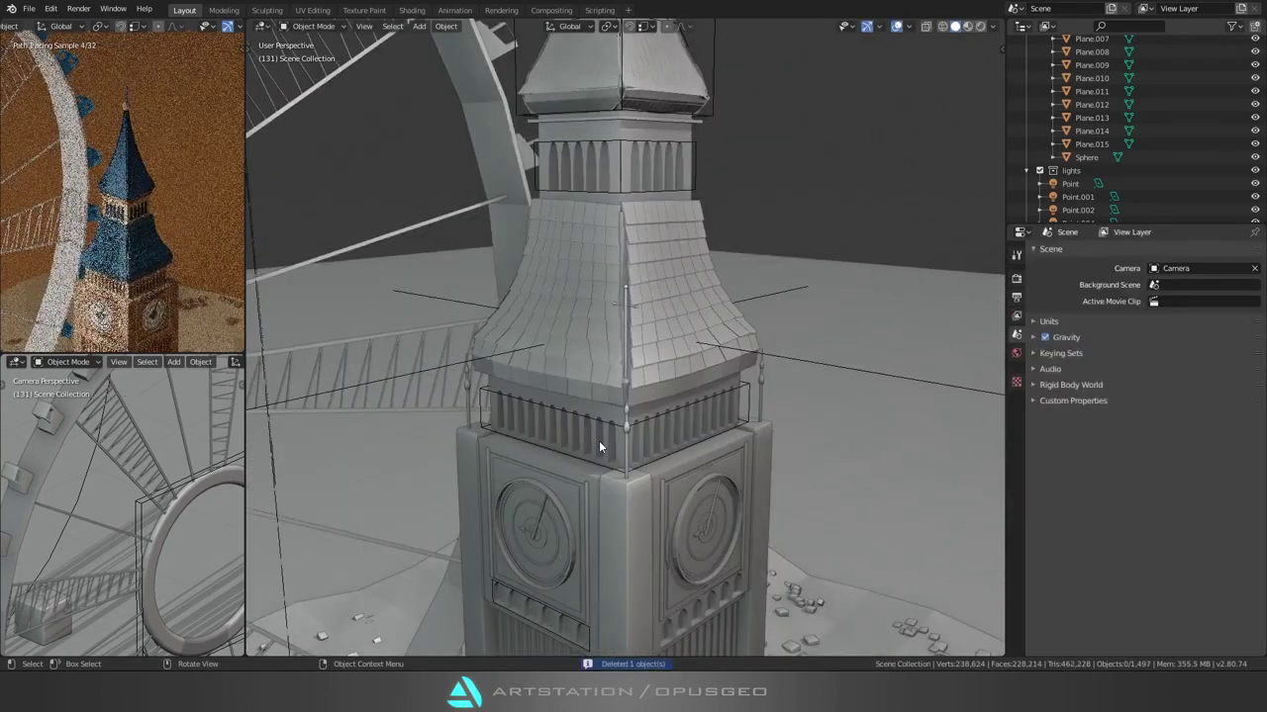
key(shift+d)
text(rz90)
key(Return)
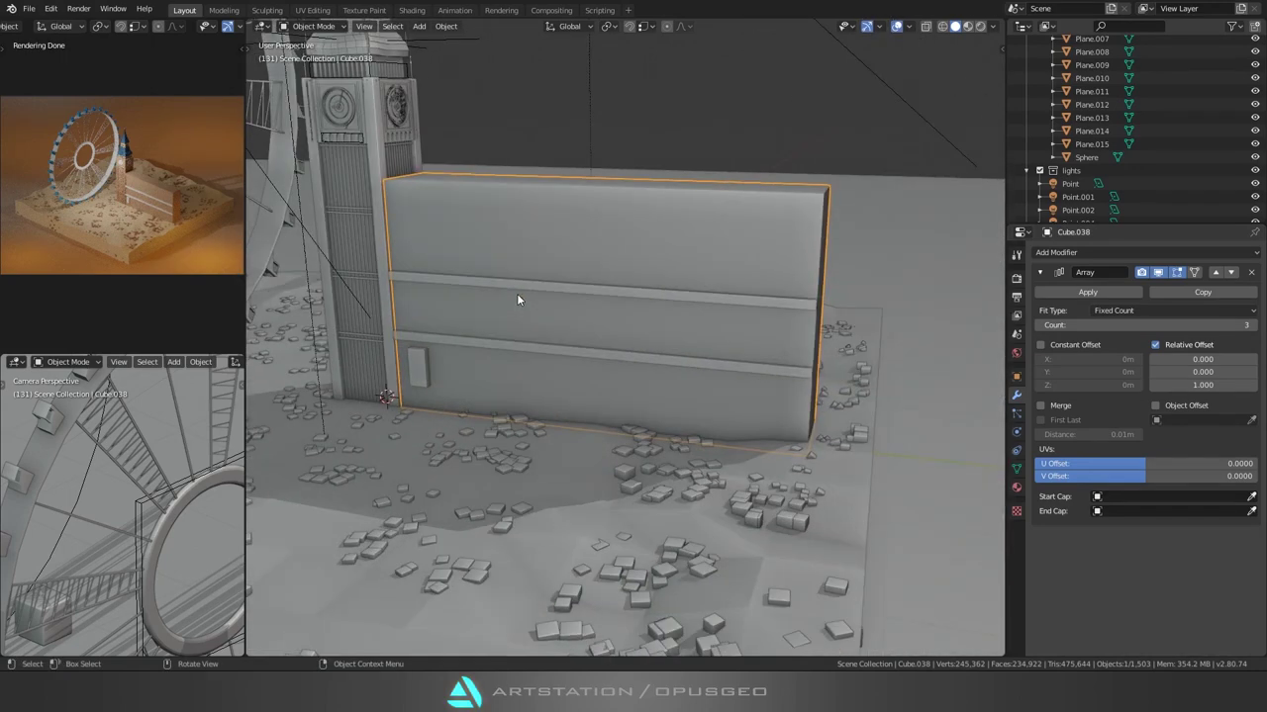
Step: Flatten the long wall block by lowering its top along Z, then select the small box on it
key(Tab)
key(g)
key(z)
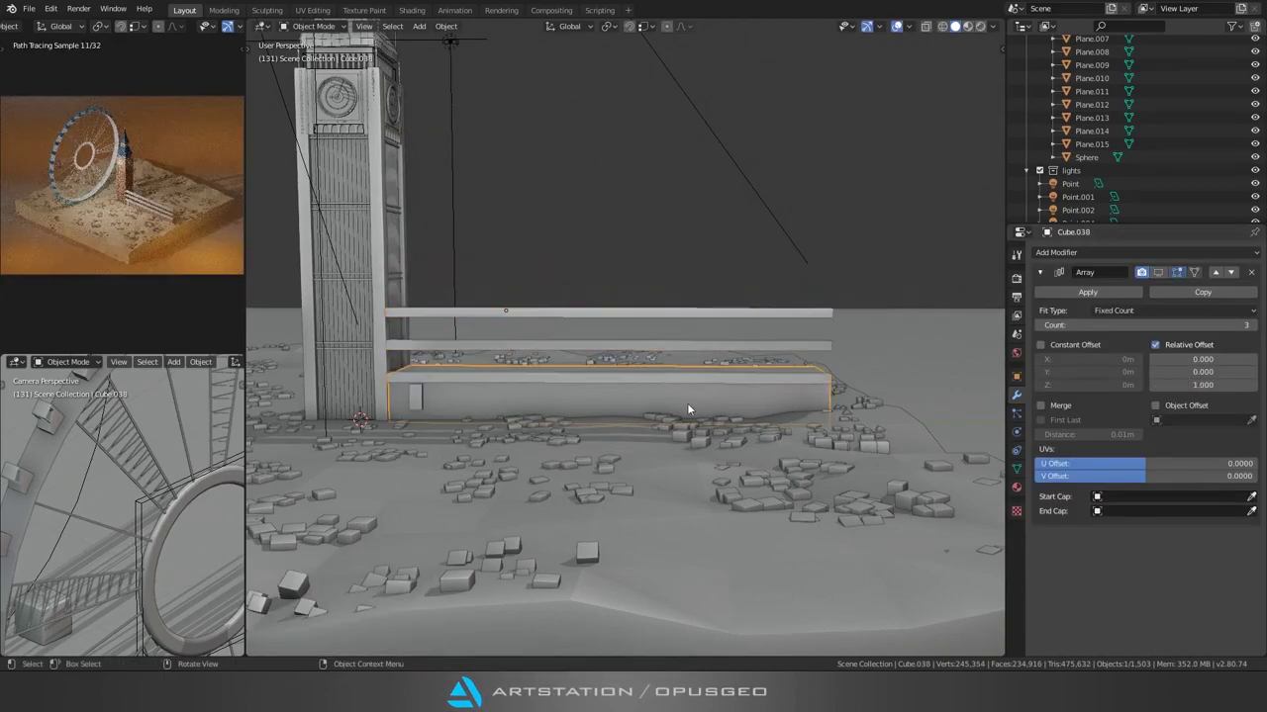
click(489, 317)
click(506, 333)
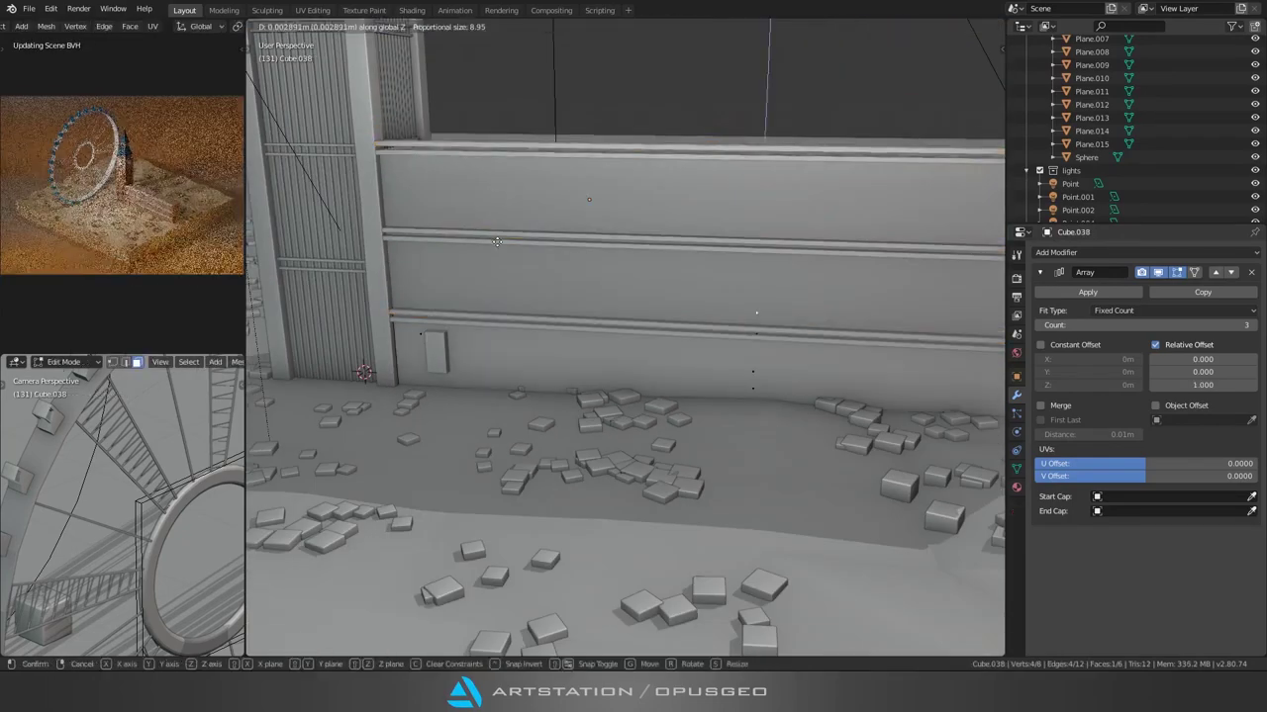
click(438, 351)
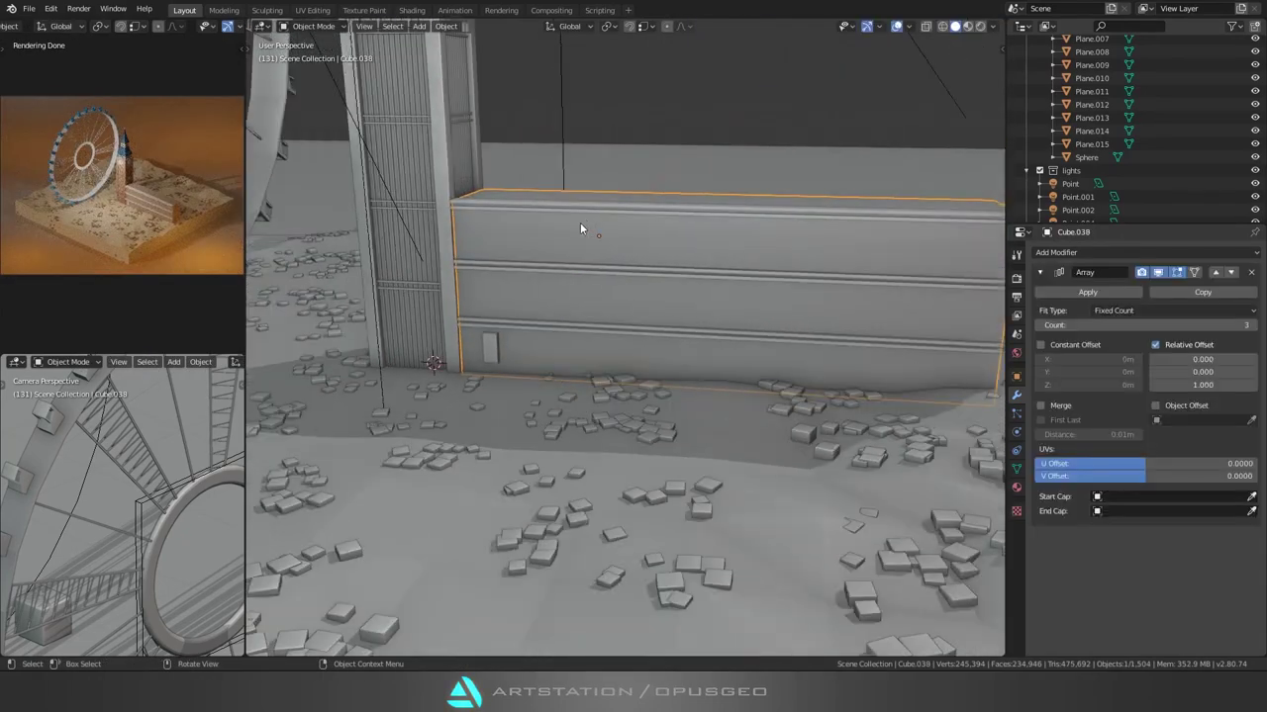
Step: Stretch the cutter box along Y, cut the window openings with it, and delete the cutter
key(Tab)
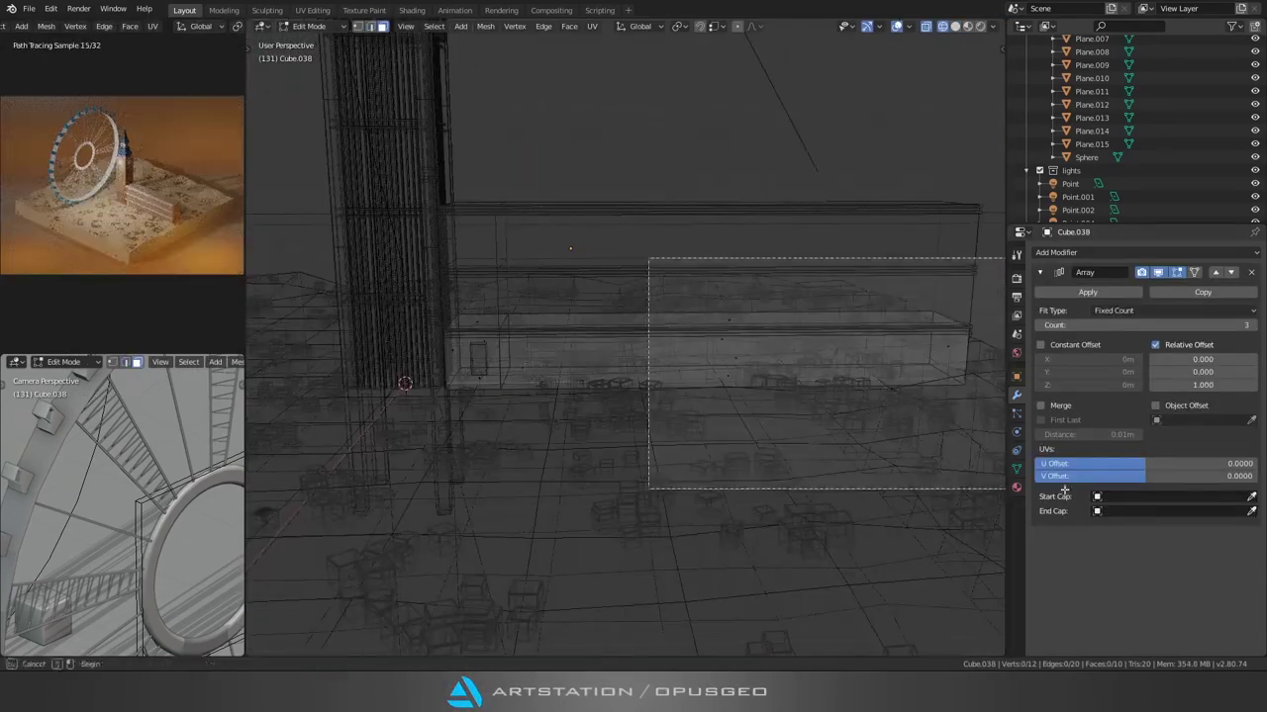
scroll(542, 380, up, 3)
click(385, 448)
key(s)
key(y)
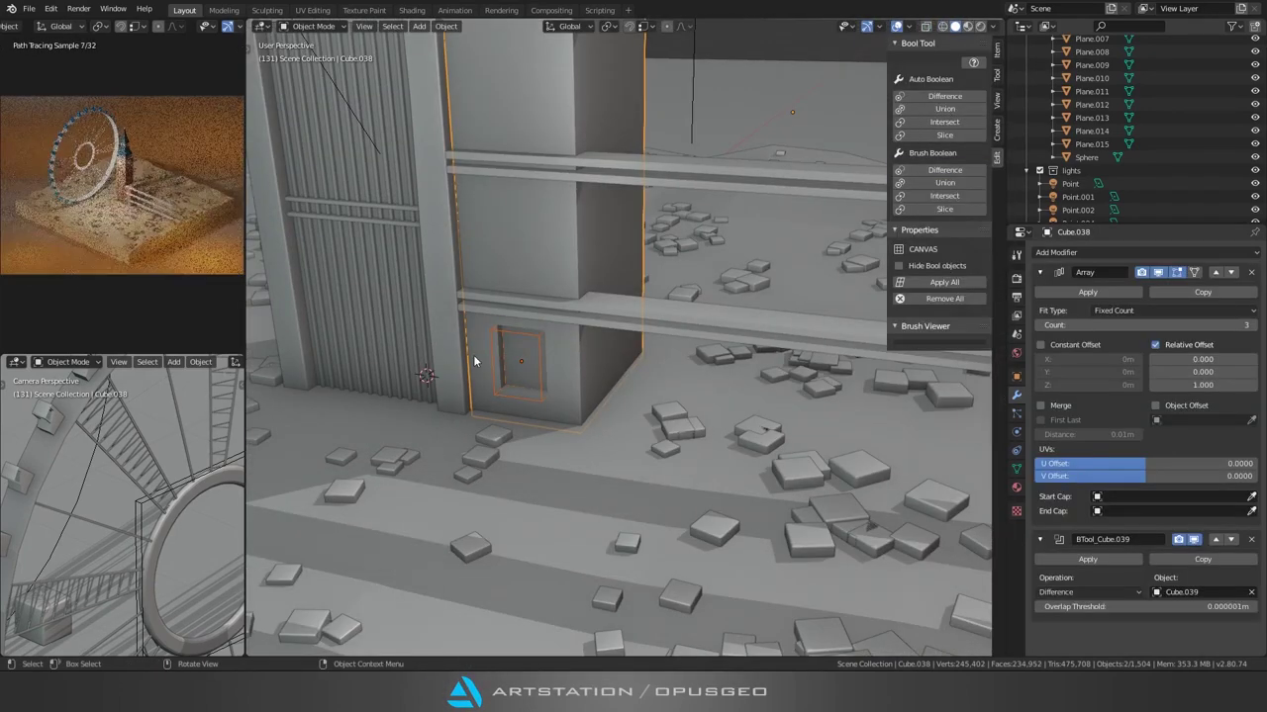
key(Delete)
Step: Split each window face into four panes with thin beveled mullions, then extrude and inset the panes
scroll(552, 356, up, 3)
click(552, 356)
key(Tab)
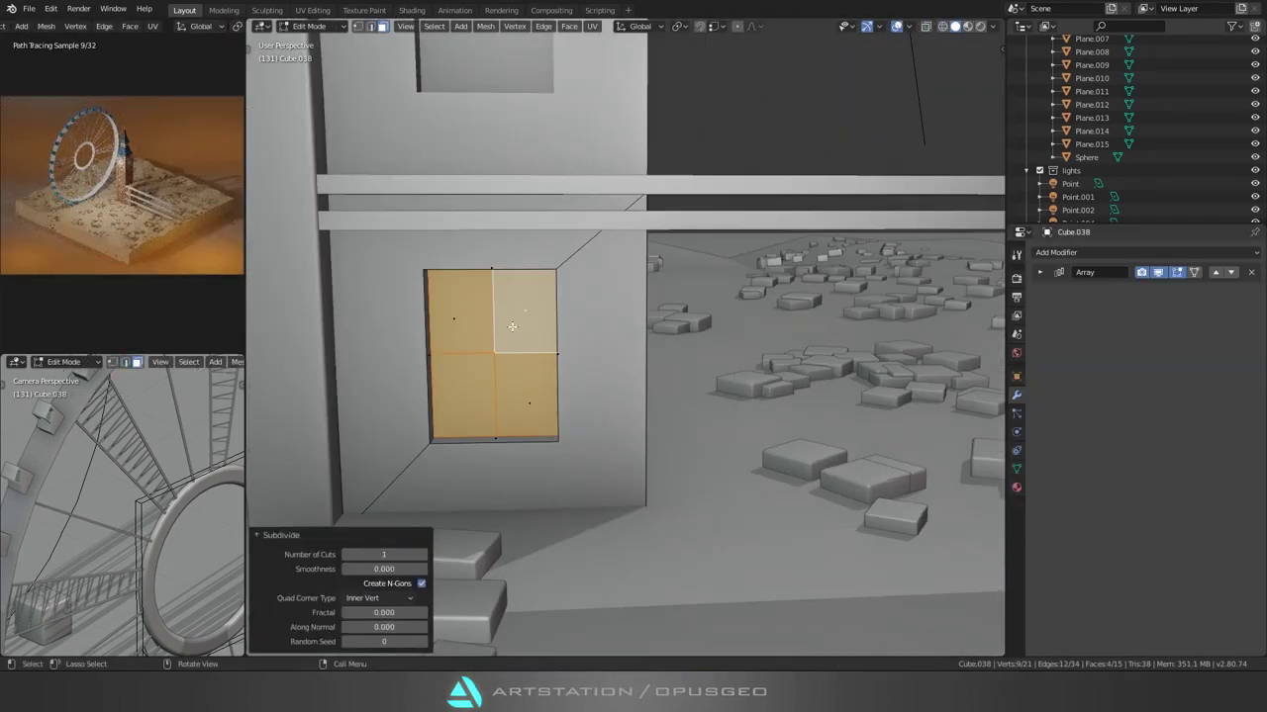
scroll(552, 357, up, 2)
key(ctrl+b)
click(665, 319)
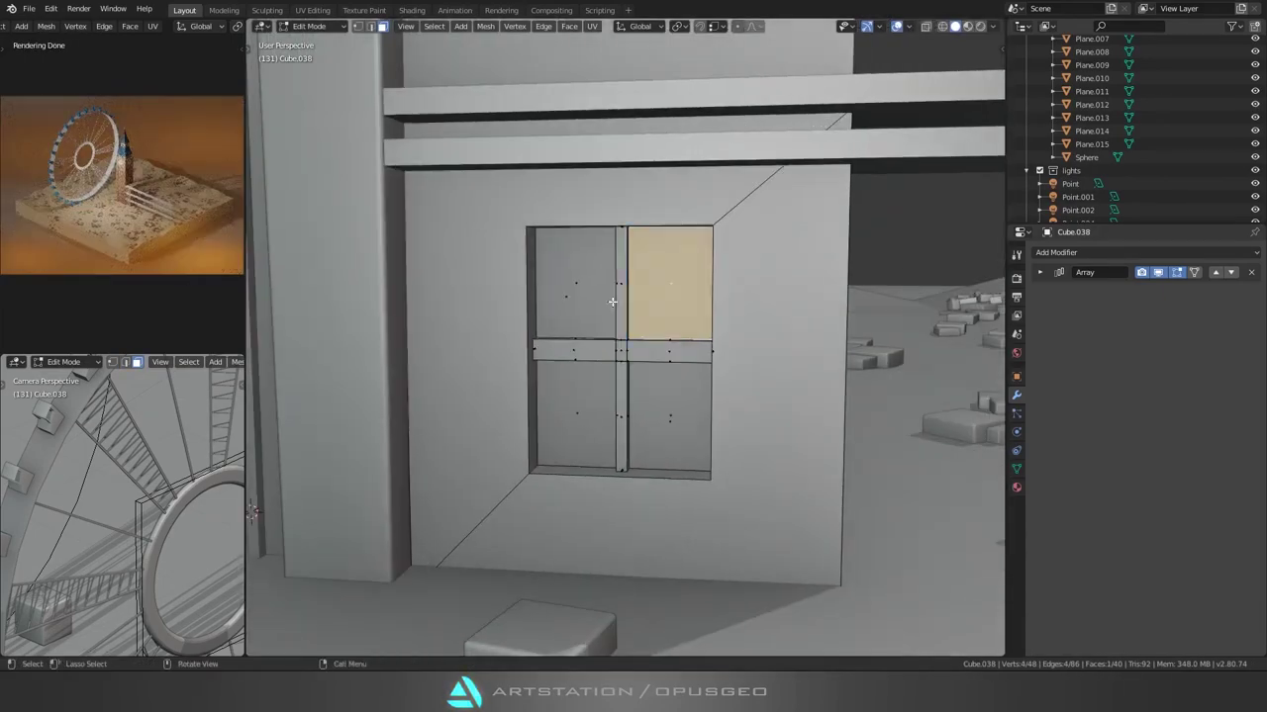
key(s)
click(699, 437)
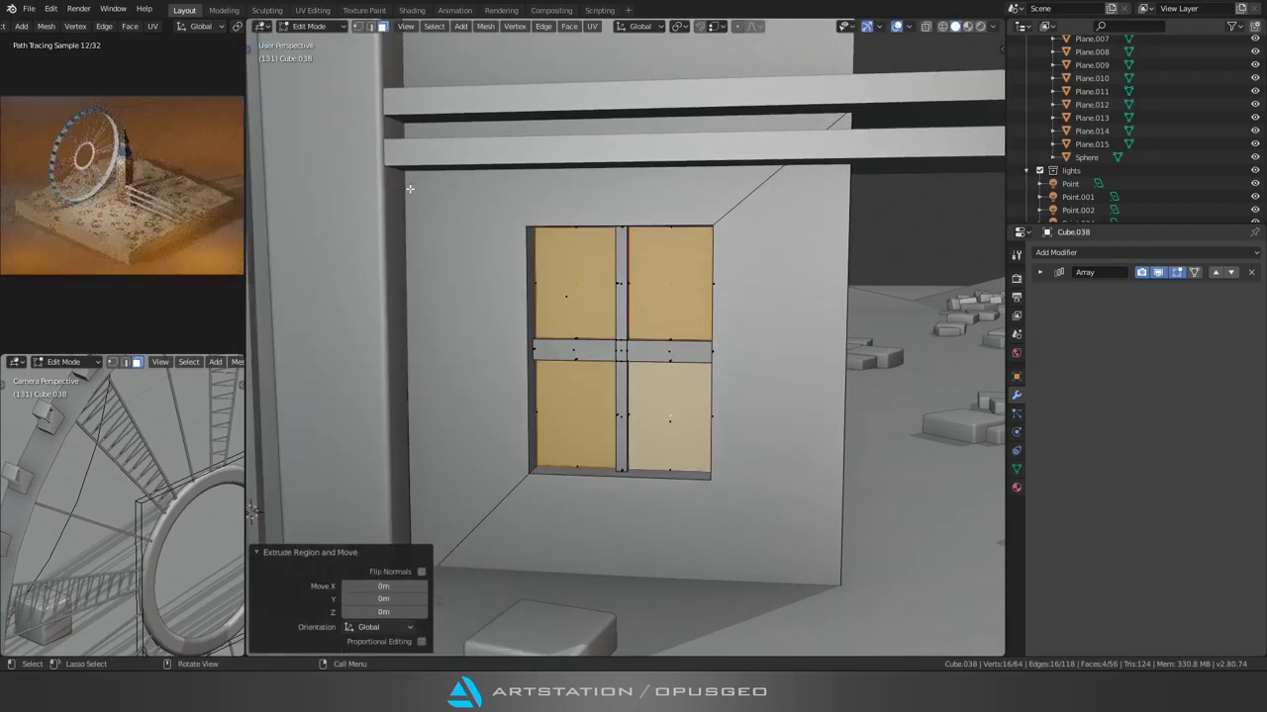
key(t)
shift+click(670, 418)
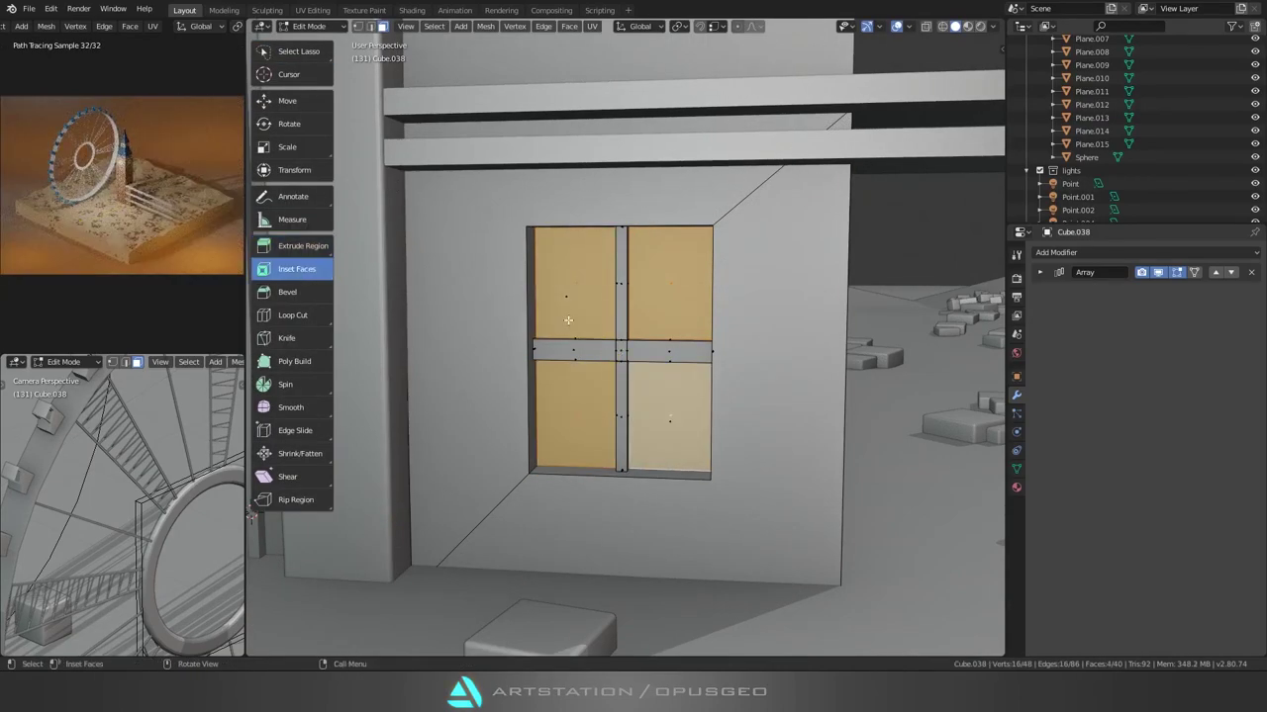
click(577, 312)
scroll(623, 284, down, 5)
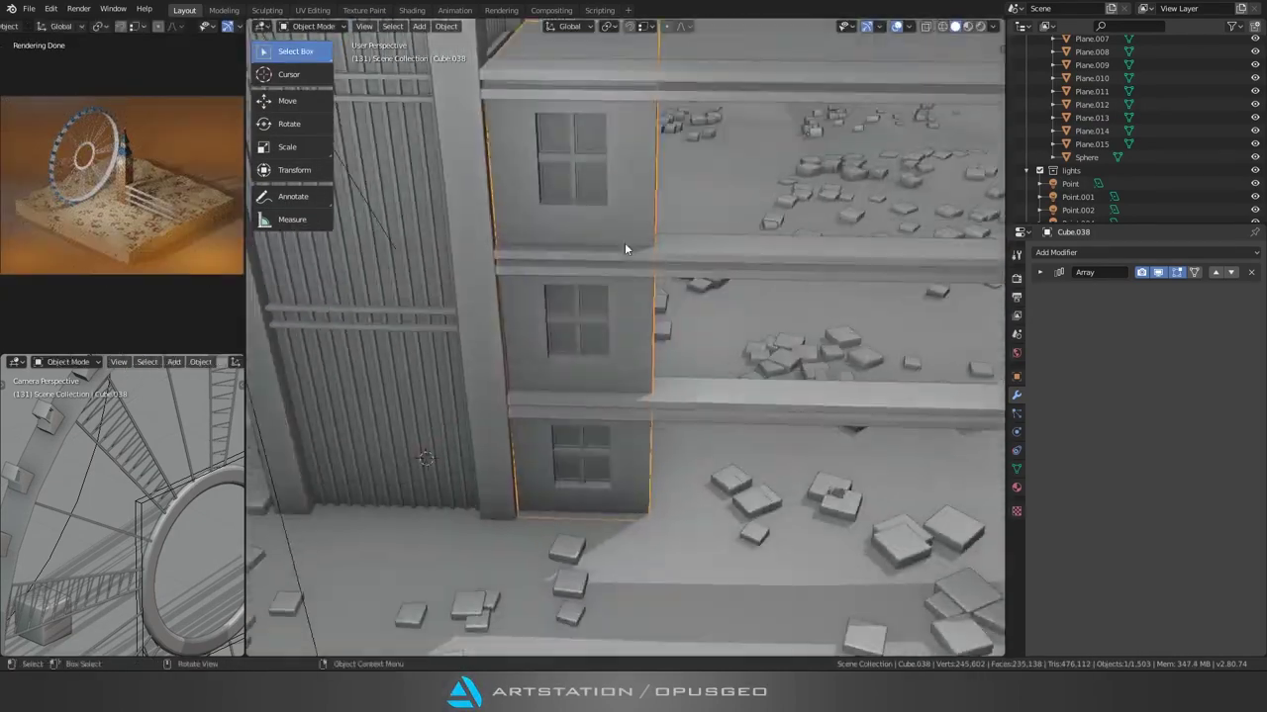
middle_drag(623, 284, 618, 286)
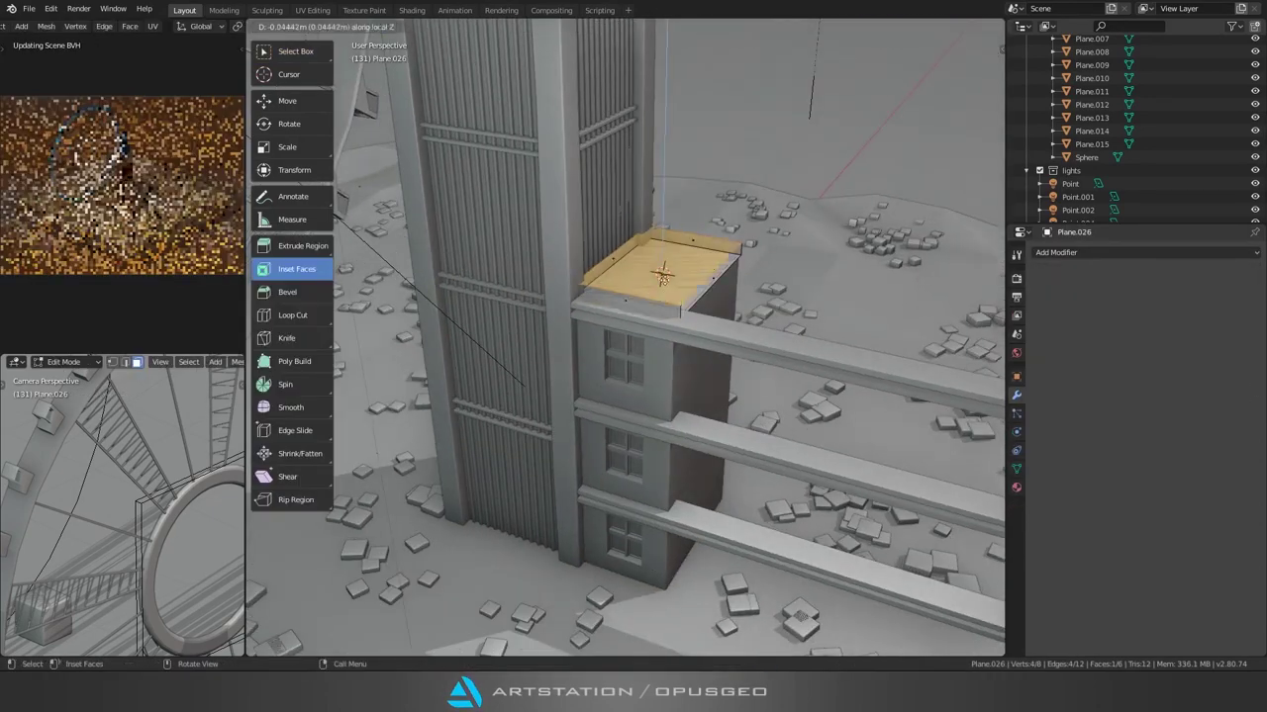
Step: Extrude the building's top face, raise it and collapse it into a pyramid peak, then add a cube
key(ctrl+z)
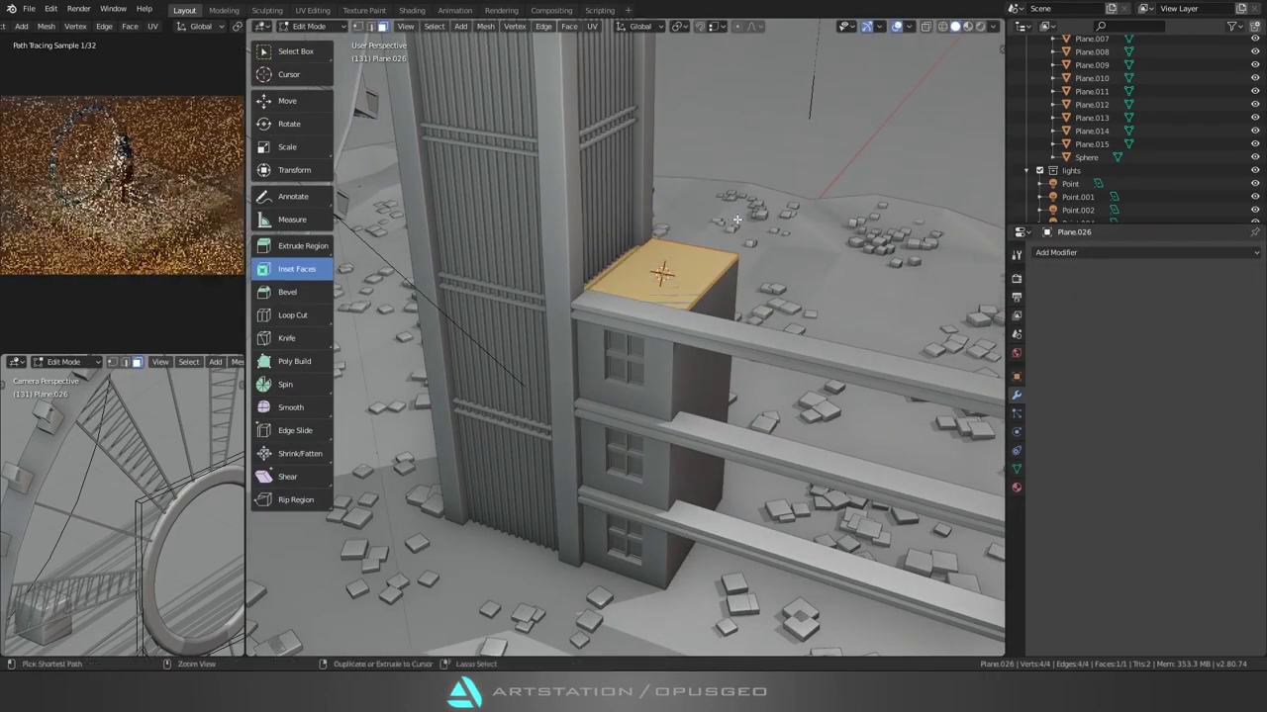
key(e)
click(690, 235)
key(s)
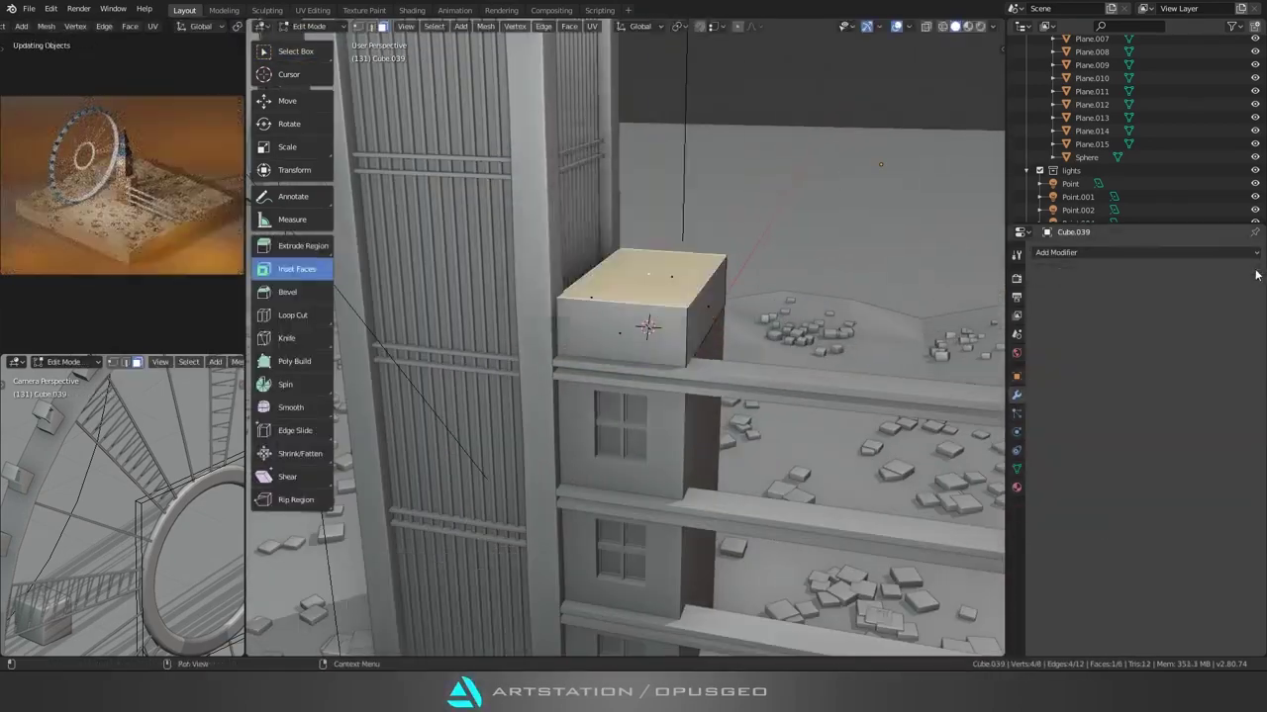
key(g)
key(z)
click(665, 230)
key(s)
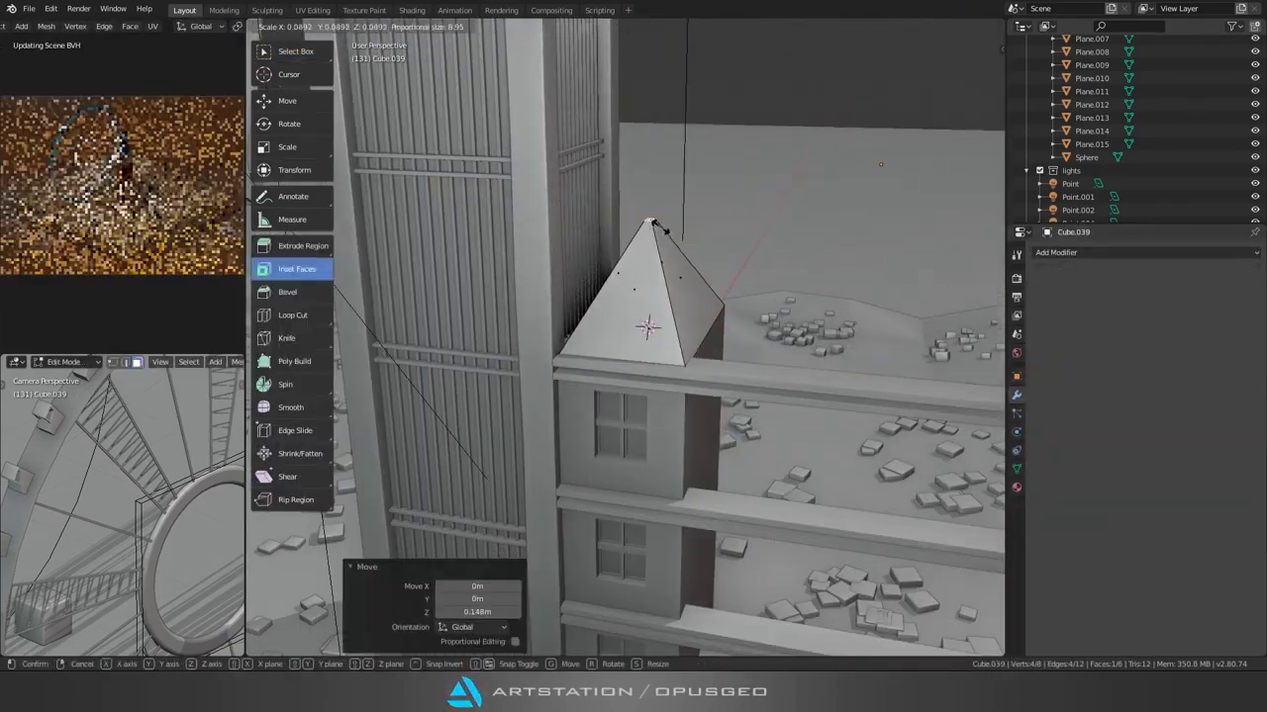
middle_drag(656, 301, 679, 302)
key(Tab)
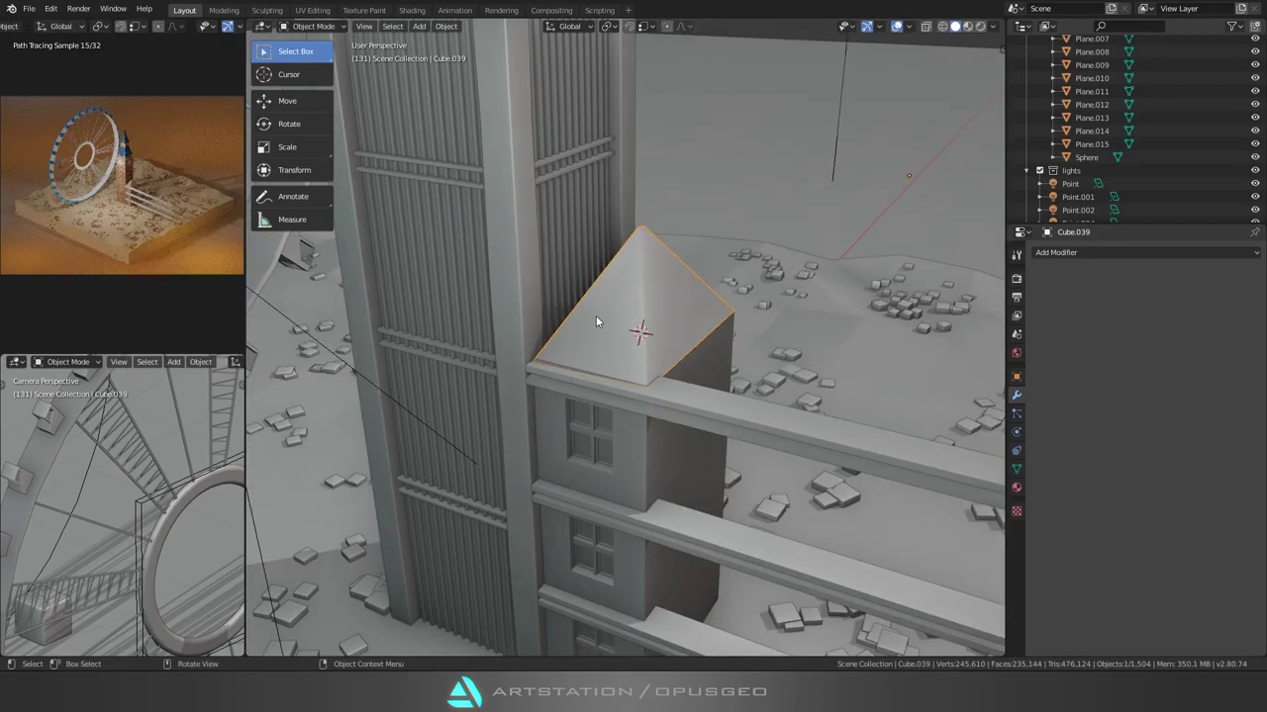
key(shift+a)
Step: Shrink the new cube, rotate it about Z, and add a loop cut in local view
key(s)
key(r)
key(z)
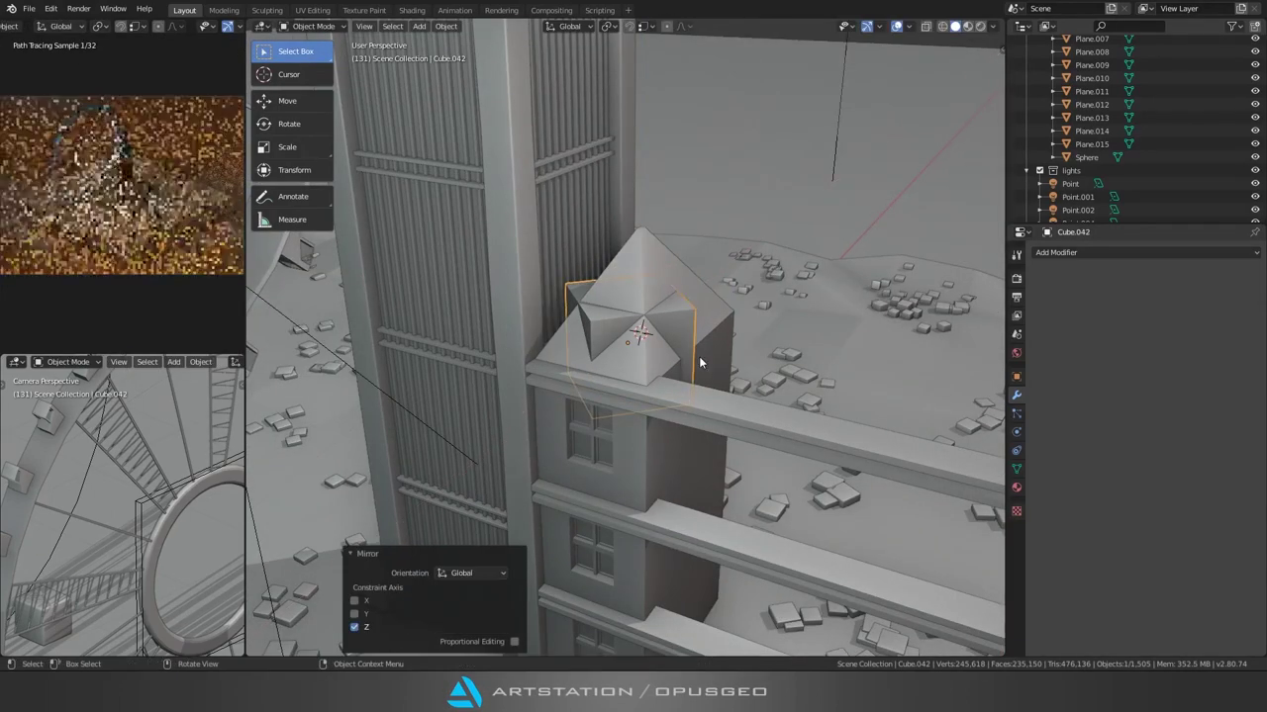
scroll(600, 346, up, 2)
key(Tab)
middle_drag(595, 338, 618, 311)
key(ctrl+r)
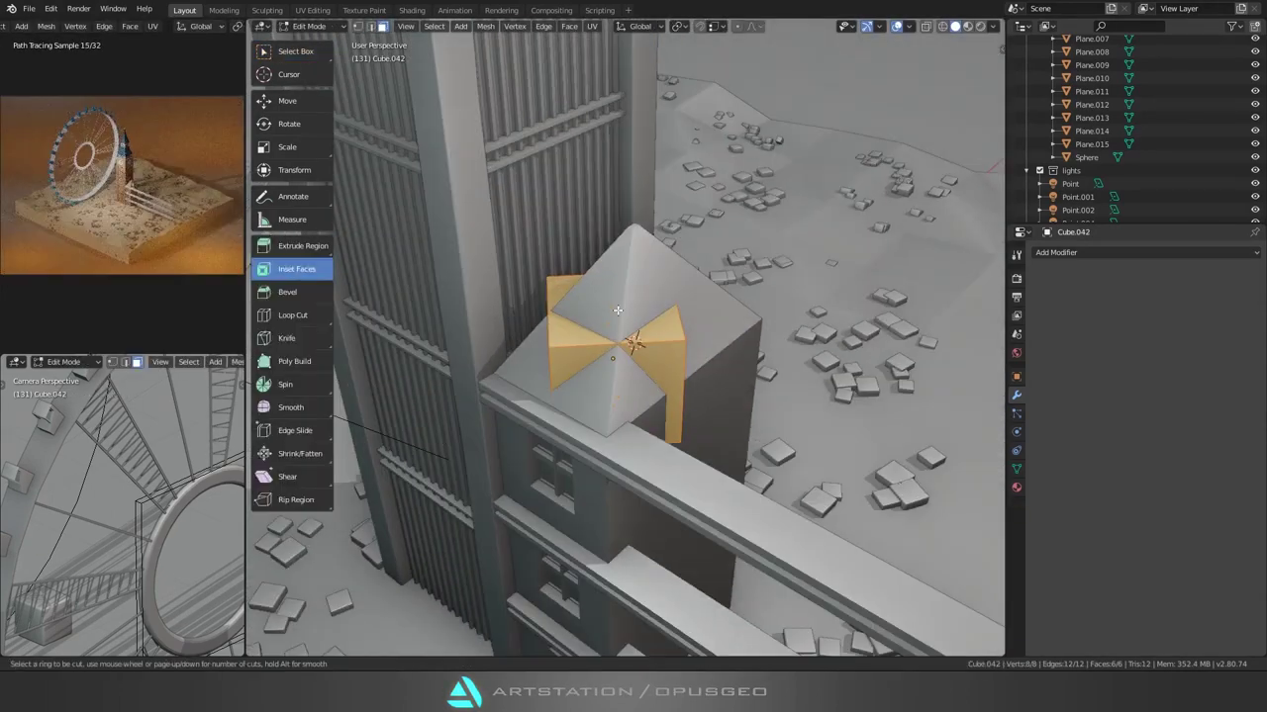
key(KP_Divide)
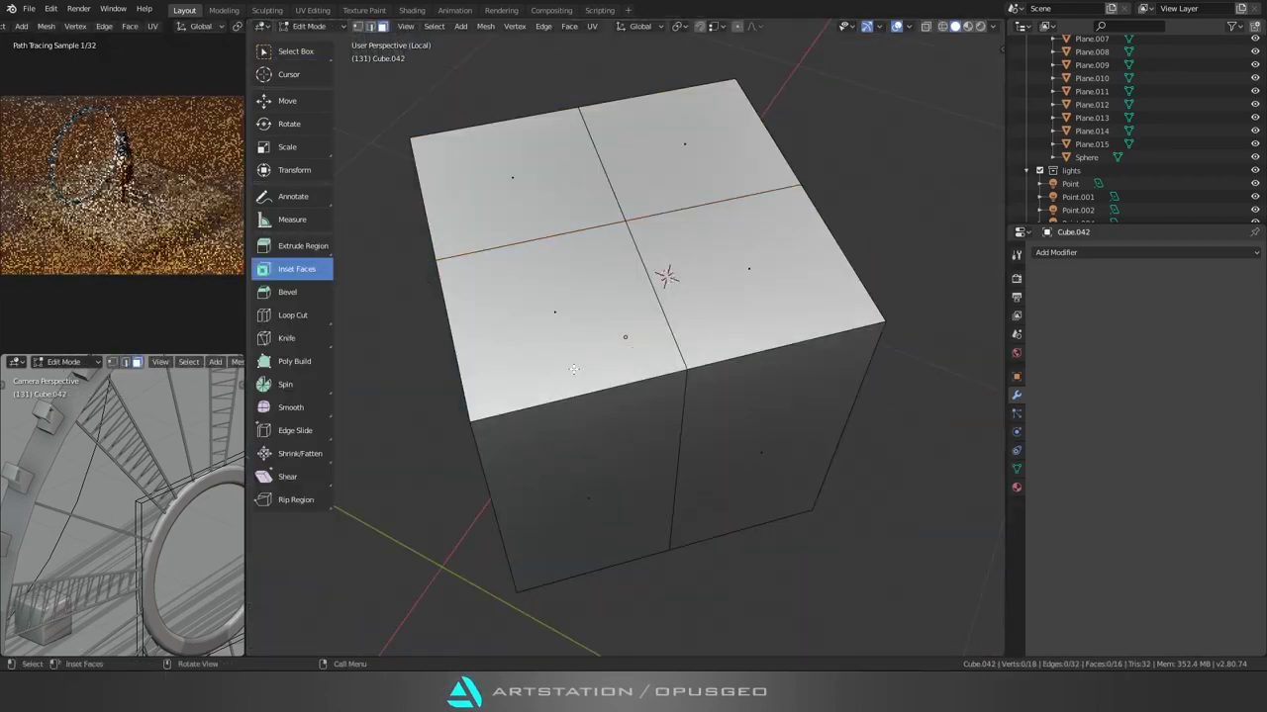
middle_drag(559, 339, 614, 371)
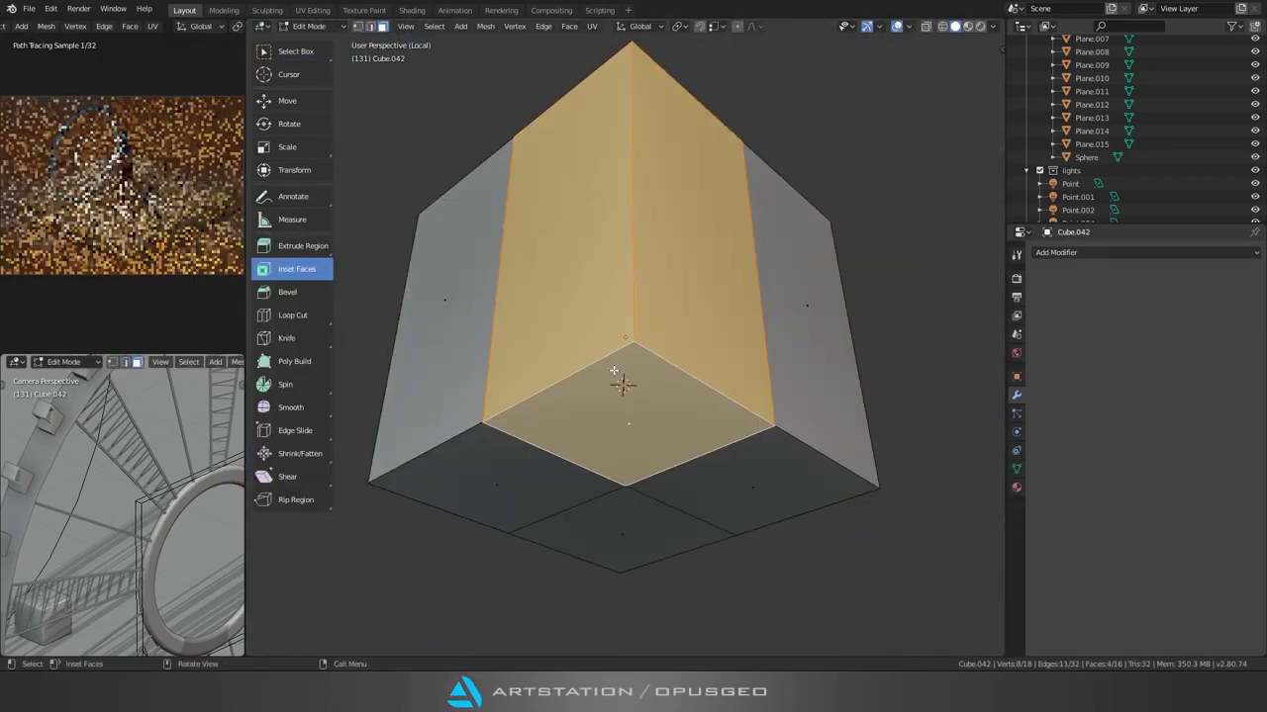
key(Tab)
Step: Extrude one of the cube's faces along Z and reposition it on the roof
key(KP_Divide)
key(Tab)
key(KP_Divide)
key(KP_Divide)
key(e)
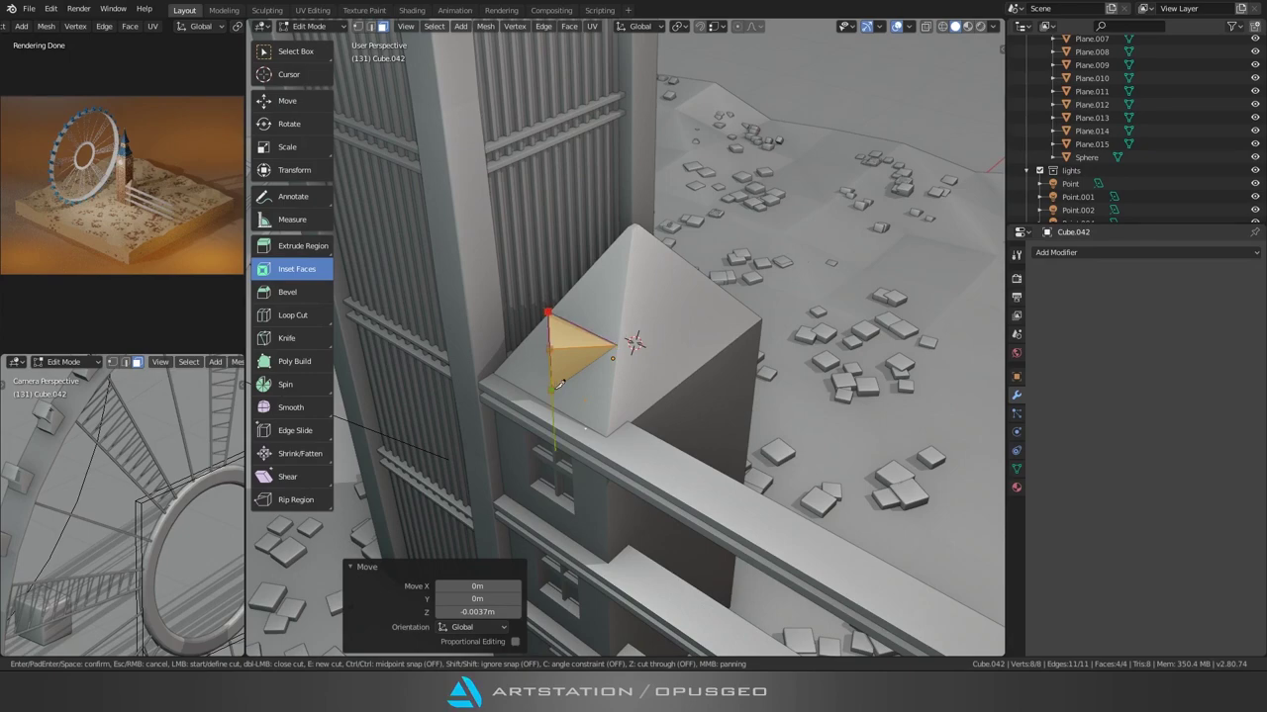
click(610, 346)
scroll(548, 346, up, 3)
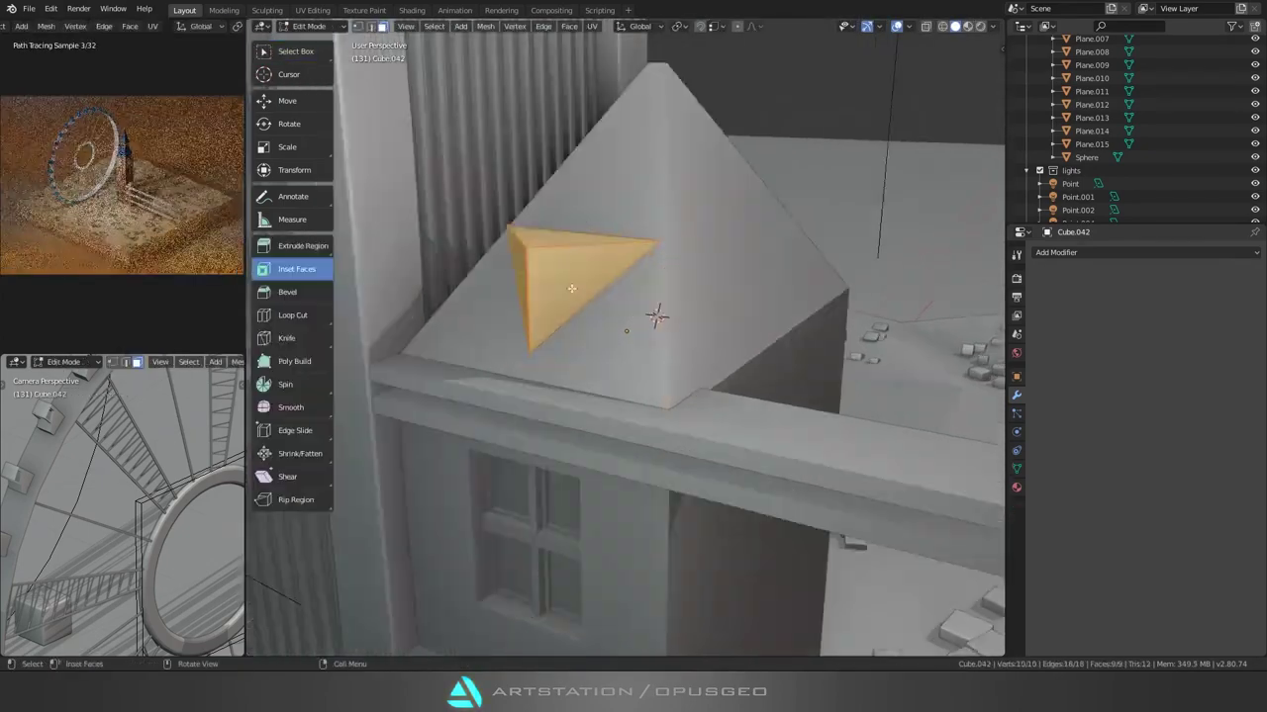
middle_drag(548, 345, 526, 350)
click(576, 366)
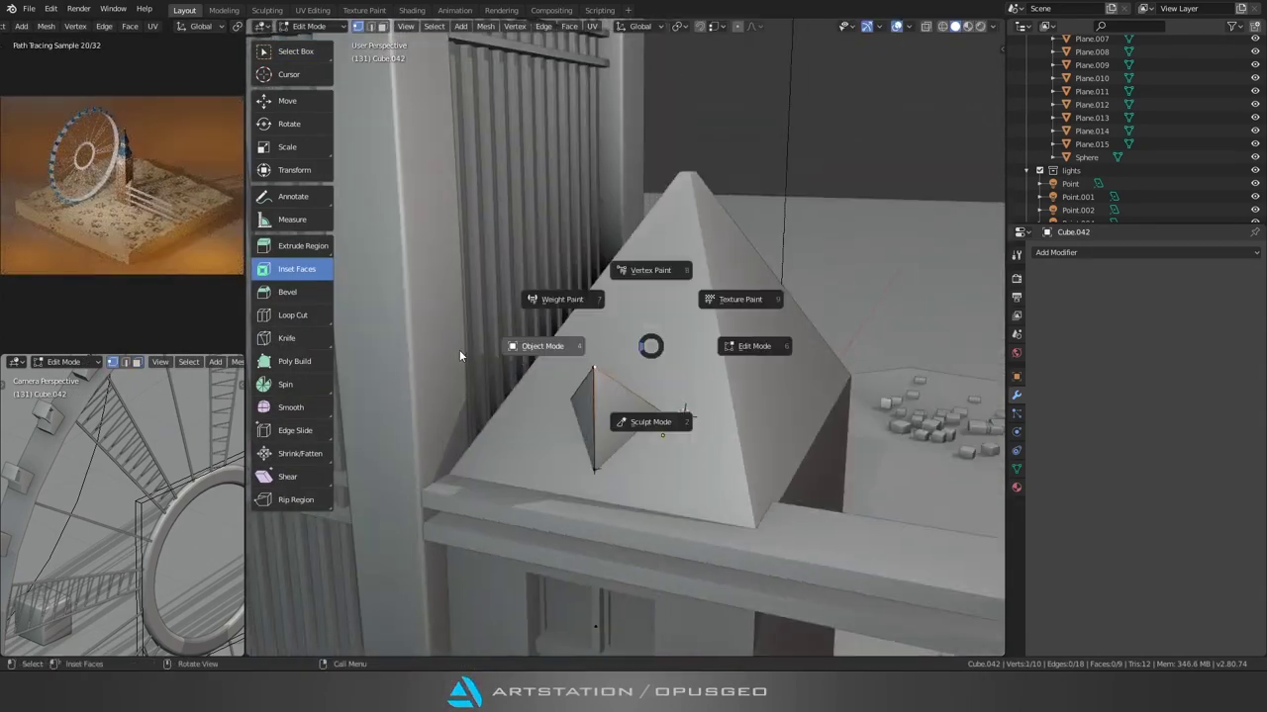
Step: Save the project and knife-cut across the cube's top face in local view
key(ctrl+s)
key(KP_Divide)
key(k)
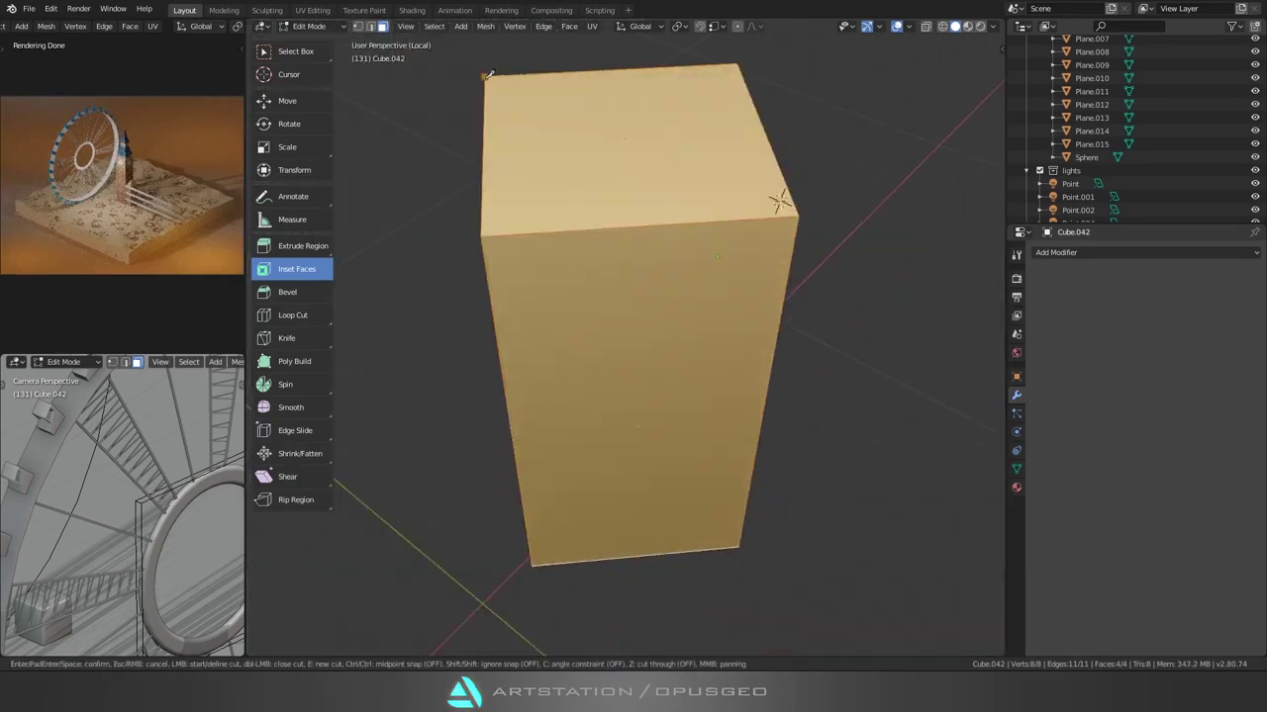
key(Return)
middle_drag(804, 215, 614, 354)
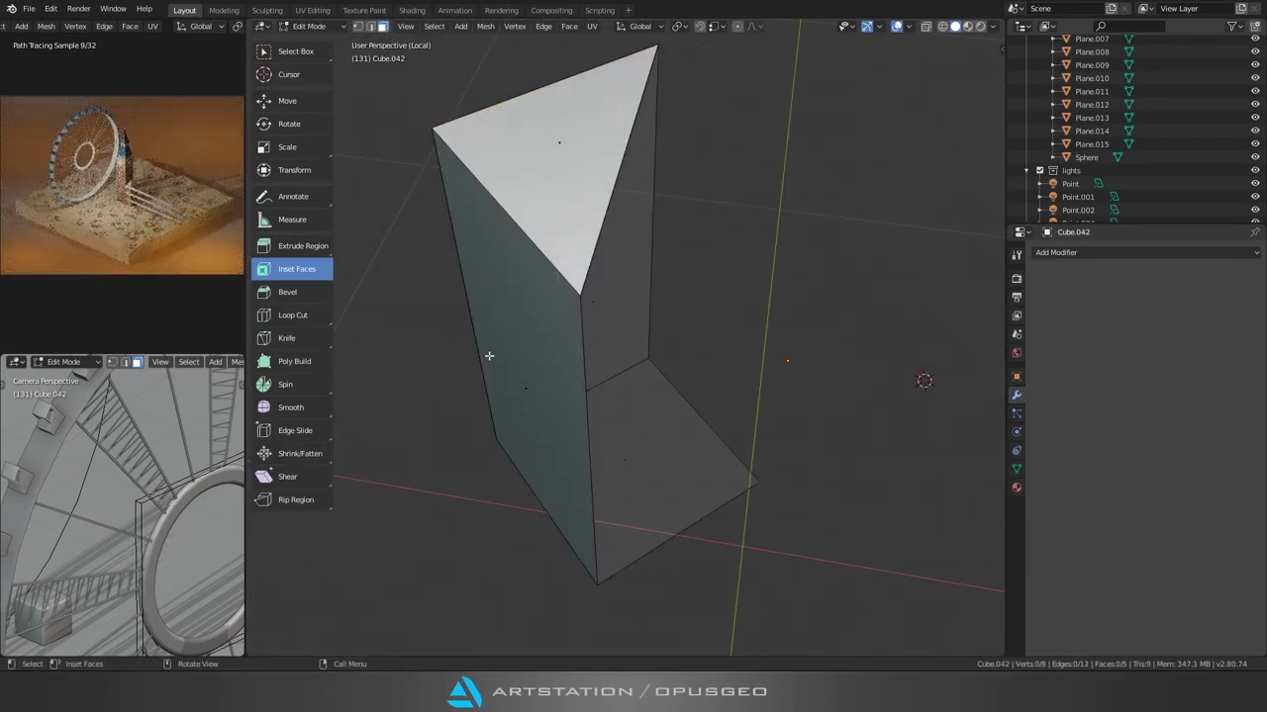
key(KP_Divide)
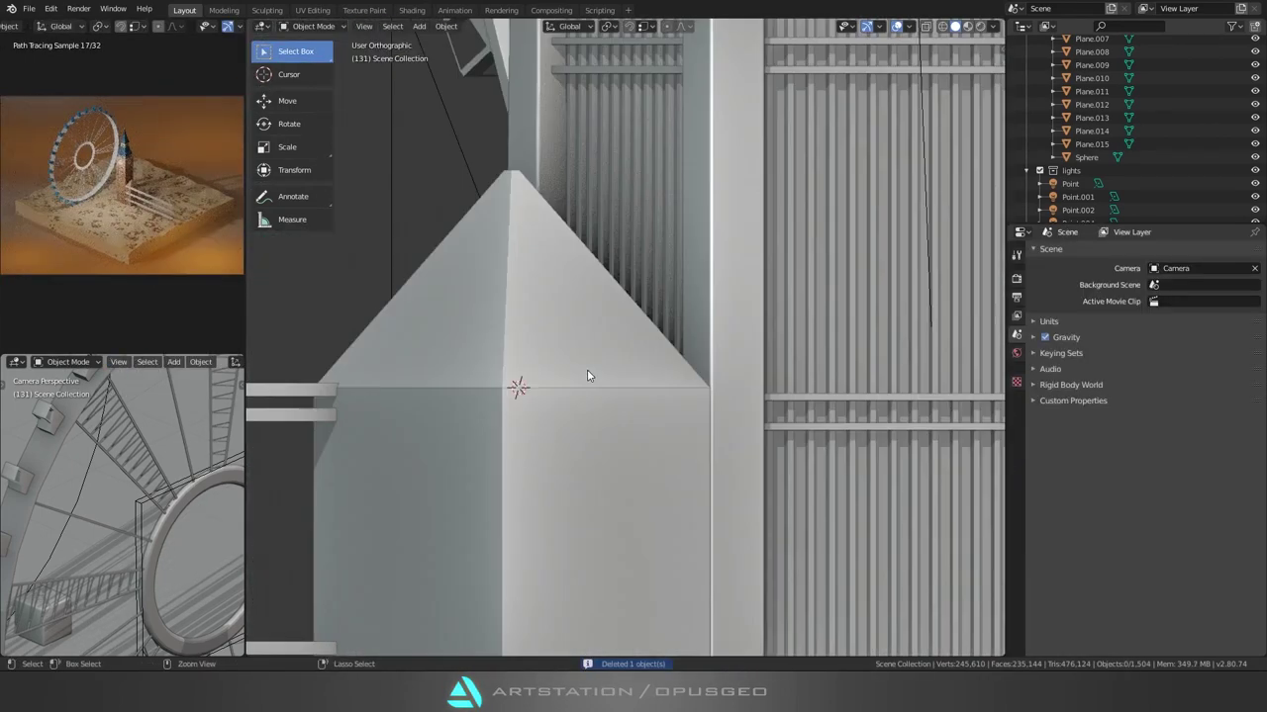
Step: Draw half the dormer outline from a vertex and add a Mirror with 0.048m merge distance
key(shift+z)
key(g)
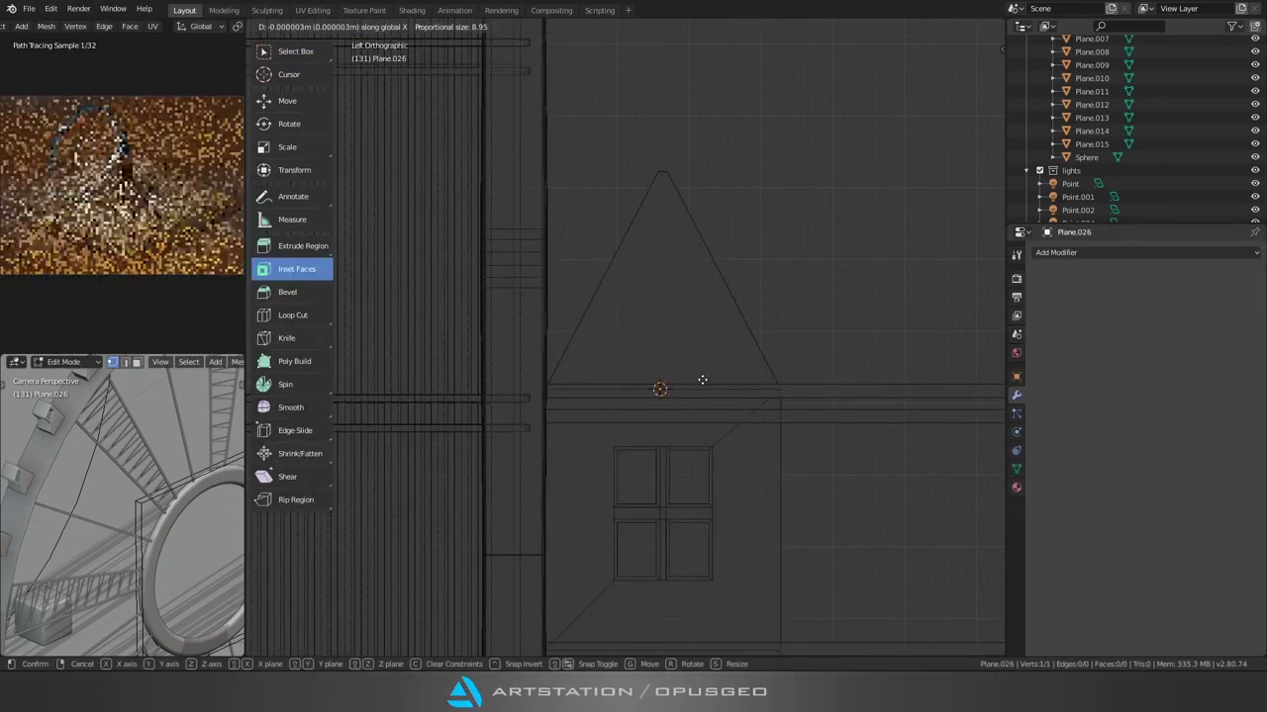
click(671, 257)
scroll(671, 257, up, 3)
key(e)
key(x)
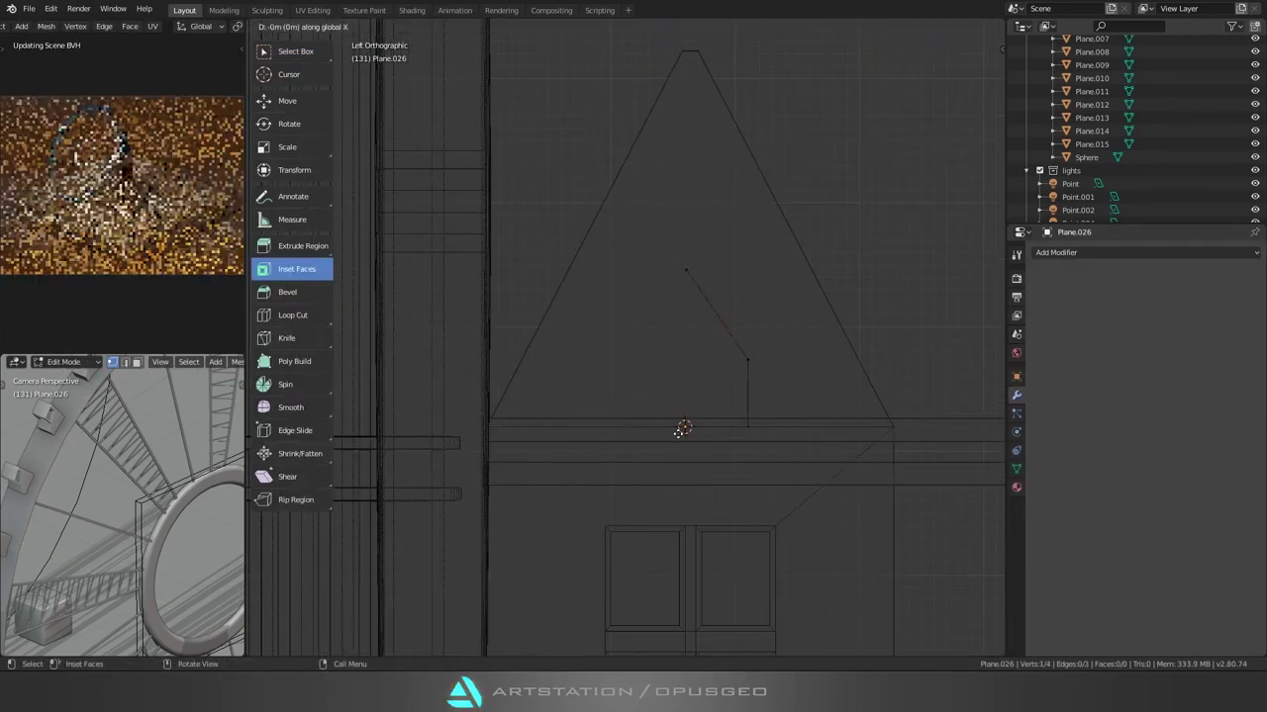
click(786, 373)
middle_drag(614, 416, 499, 434)
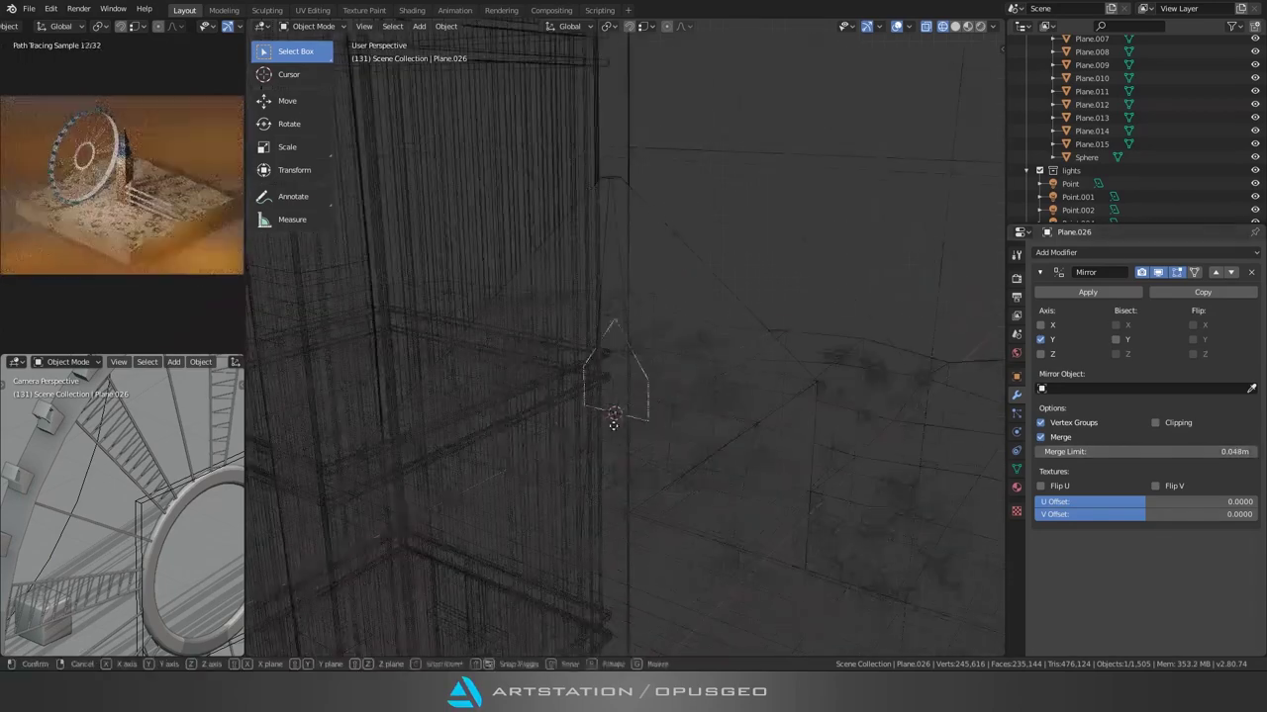
Step: Place the outline on the roof, fill it with a face, and add and apply Solidify
key(shift+z)
click(478, 426)
key(Tab)
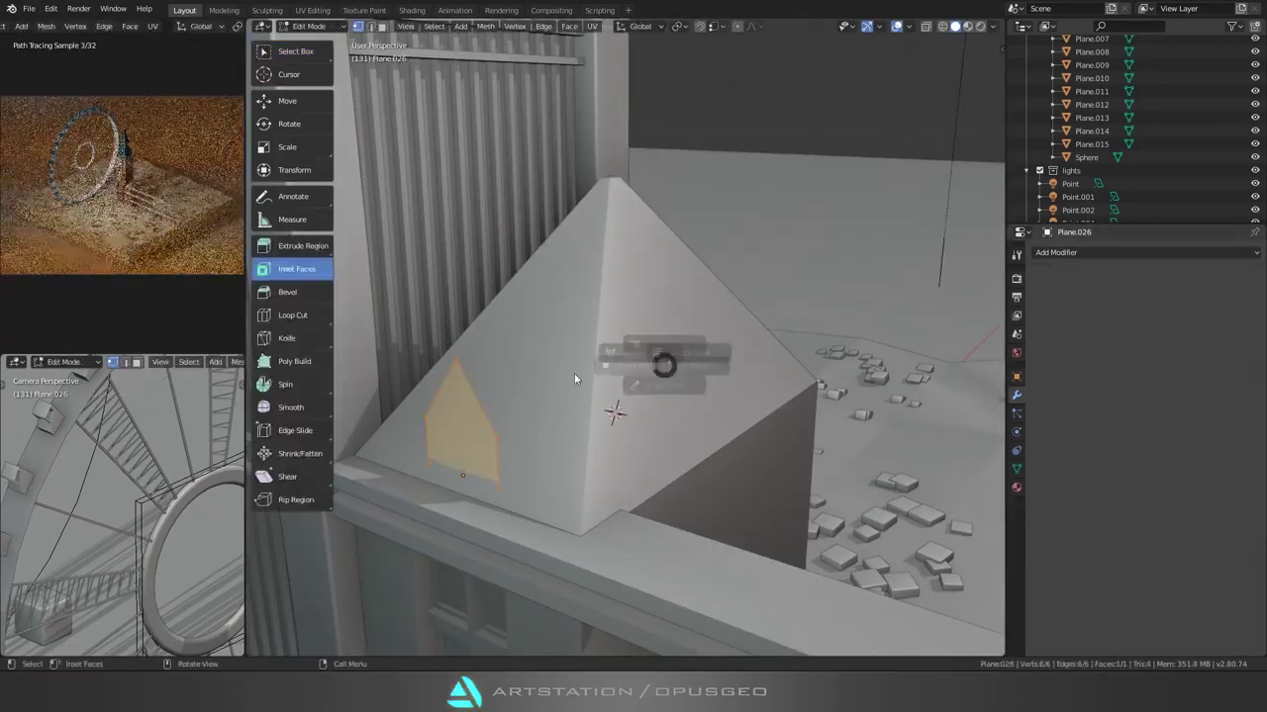
key(Tab)
click(1049, 253)
click(995, 456)
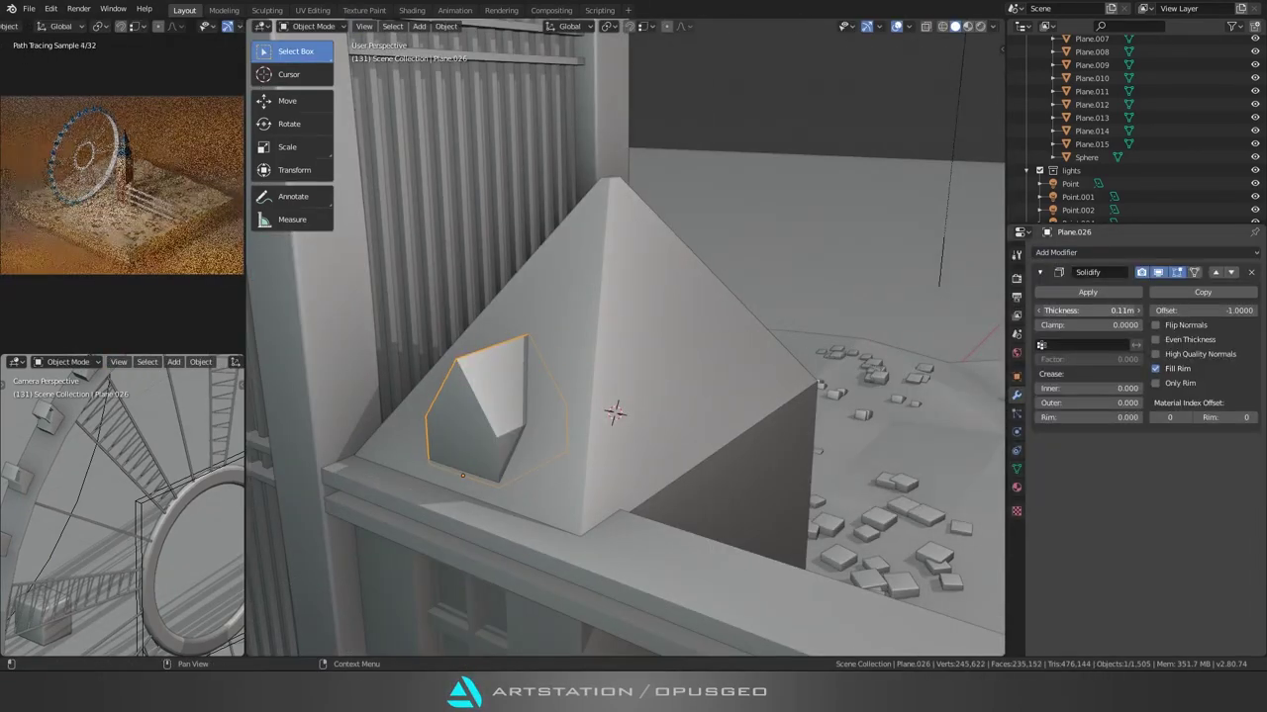
click(516, 408)
middle_drag(566, 371, 450, 403)
key(Tab)
key(Tab)
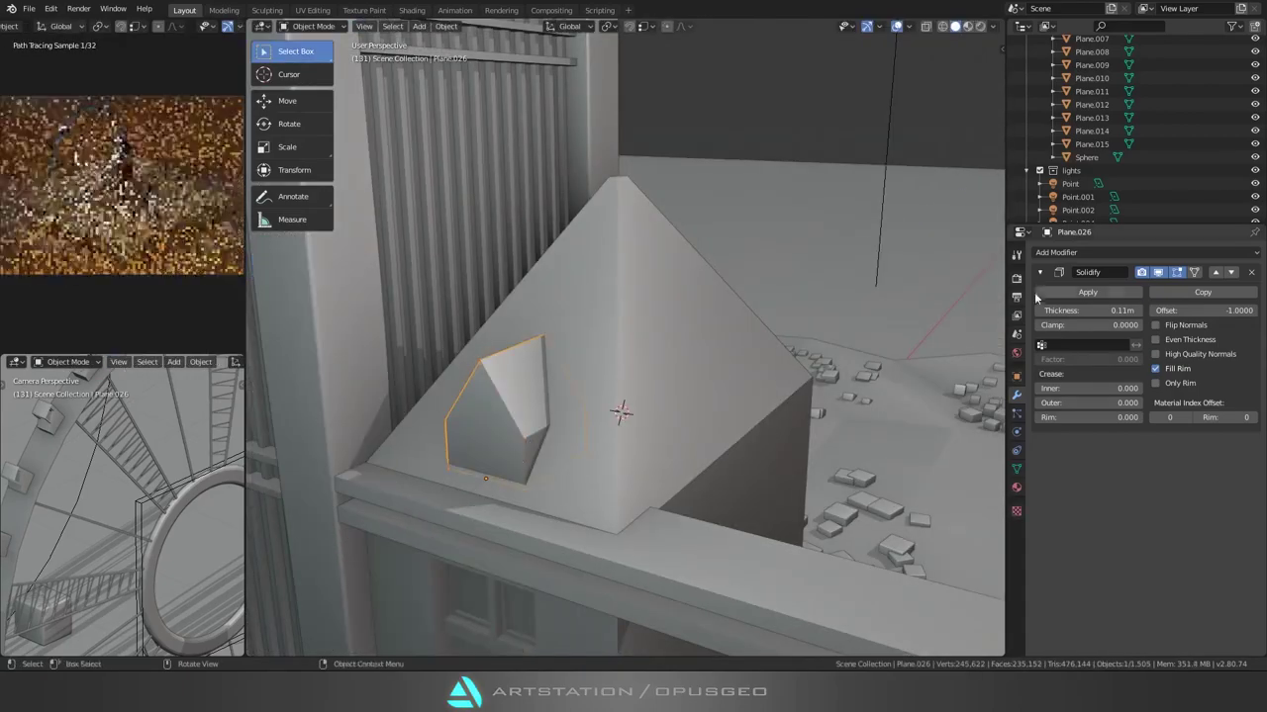
click(1041, 292)
key(Tab)
key(Tab)
Step: Round the dormer's edges with a 3-segment Bevel and nudge it into place
middle_drag(614, 415, 505, 427)
key(g)
click(506, 428)
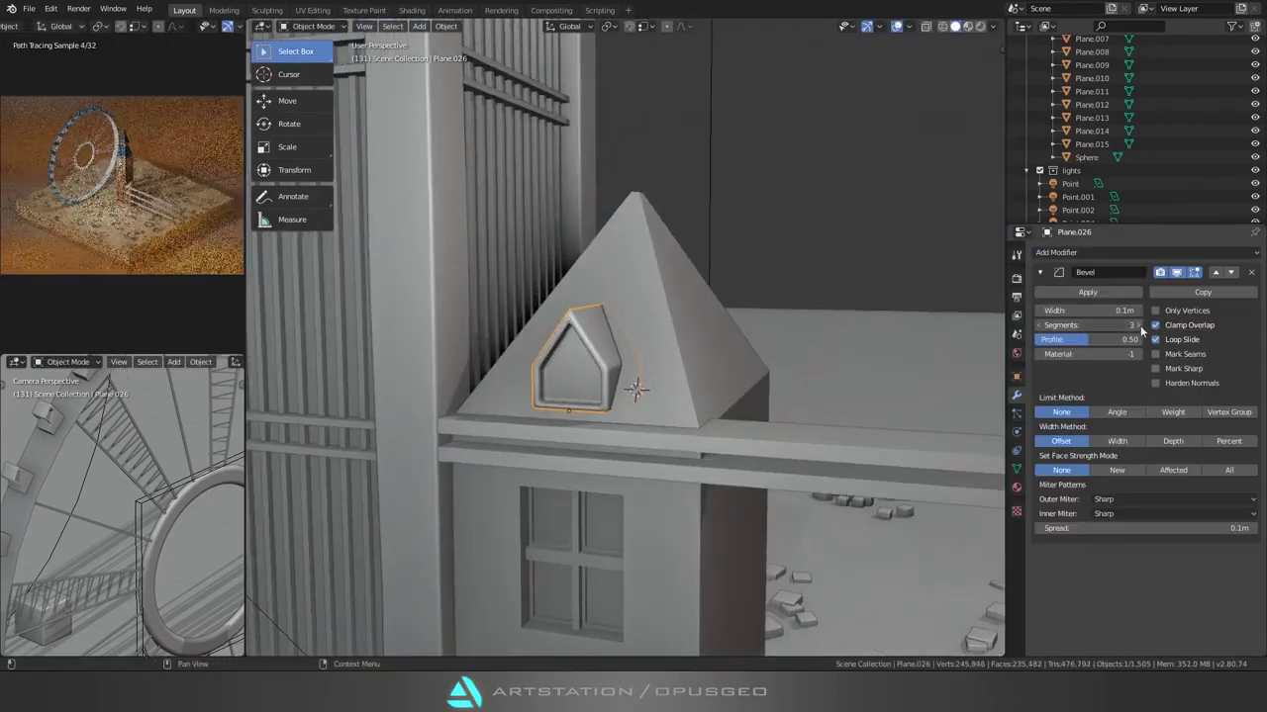
scroll(656, 348, down, 5)
Step: Give the building block an Array modifier with 5 copies
click(656, 348)
middle_drag(656, 348, 599, 381)
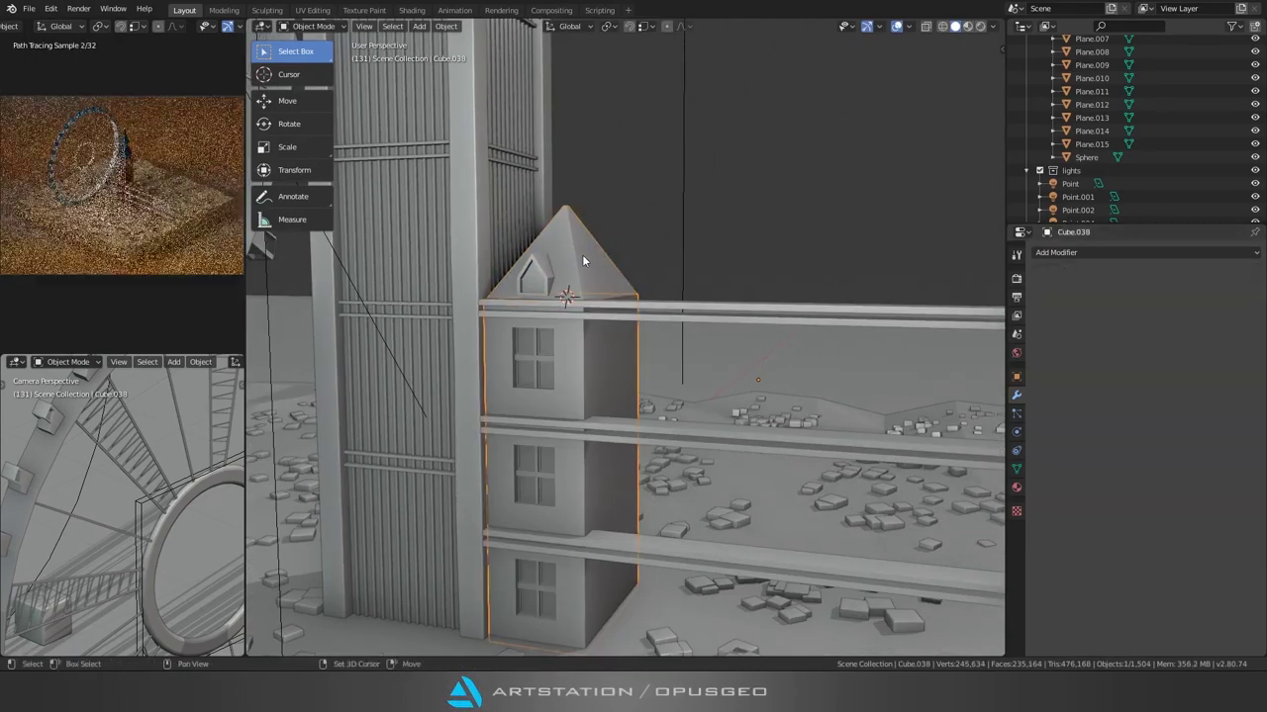
click(1056, 252)
click(990, 283)
drag(1138, 324, 1177, 324)
scroll(579, 300, down, 2)
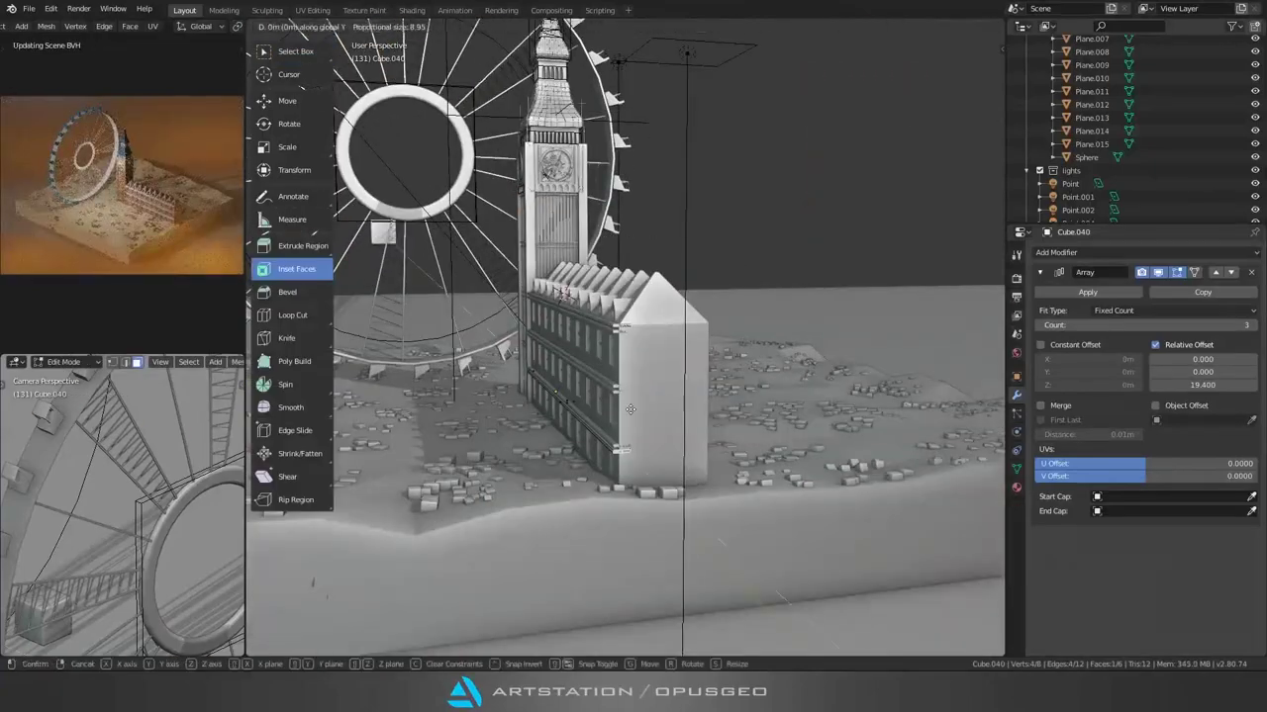
Step: Select the window faces and assign them a new material slot, Material.021
click(621, 450)
scroll(655, 532, up, 5)
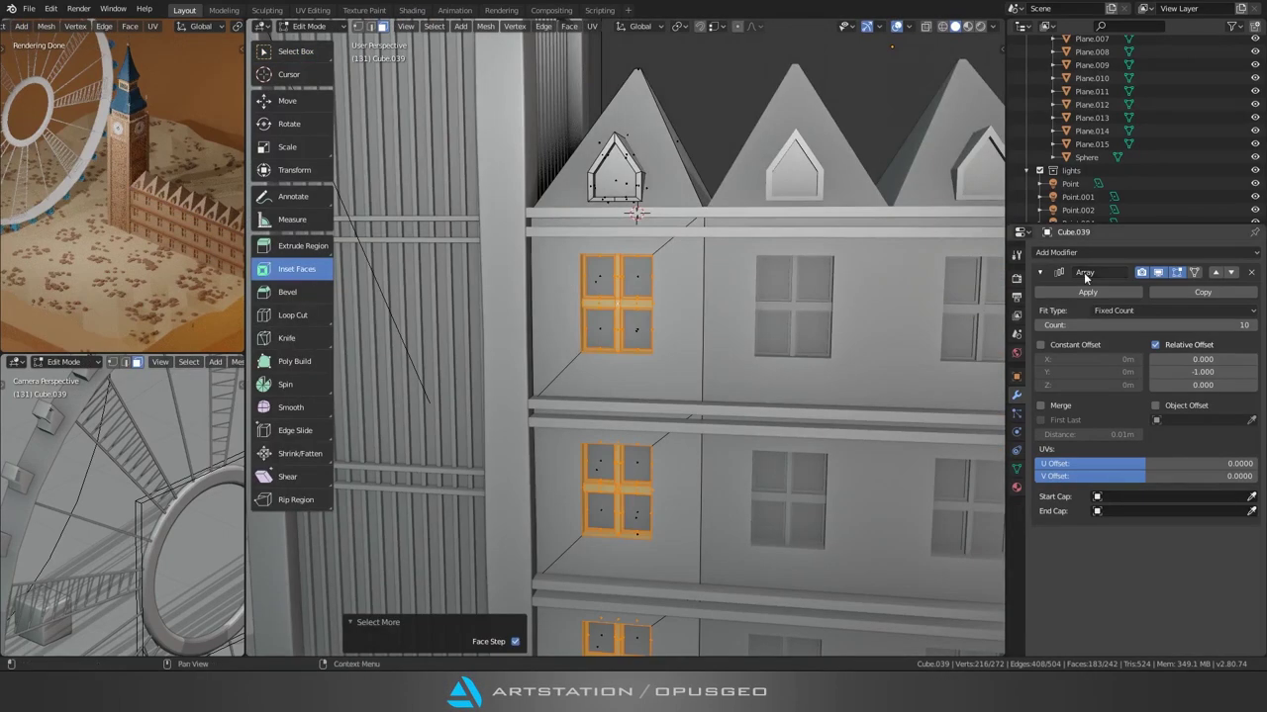
click(1017, 489)
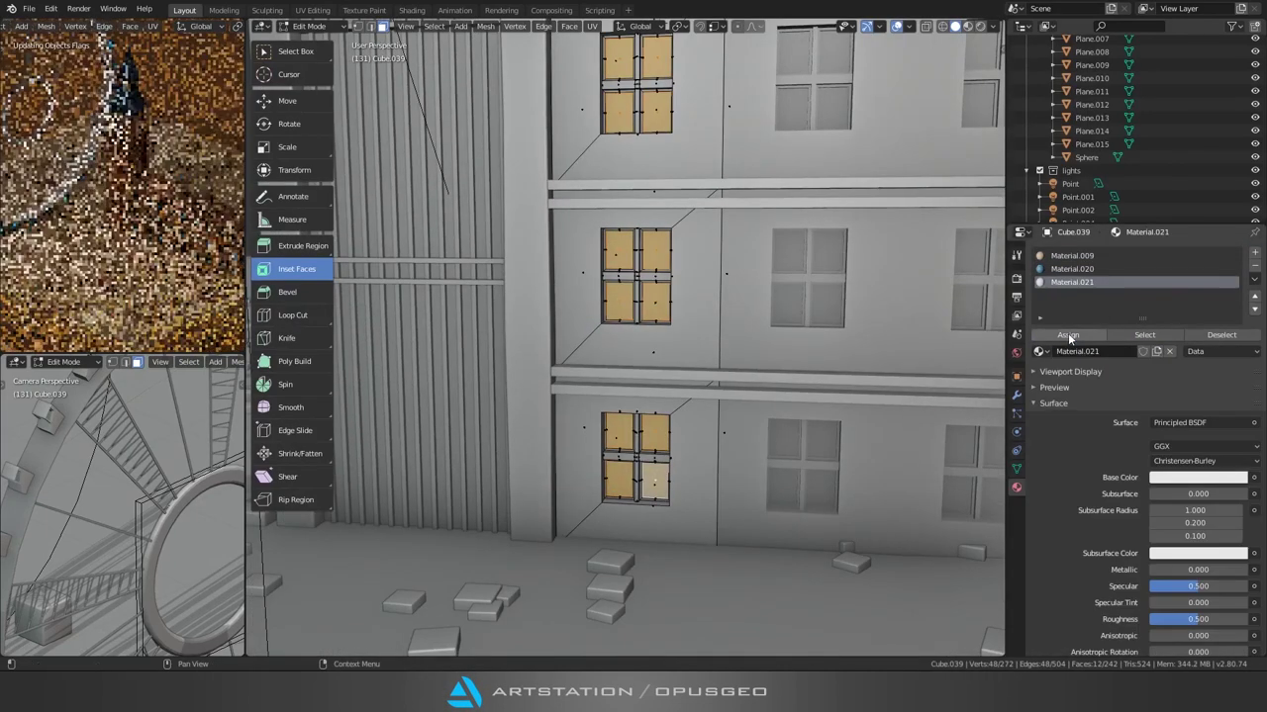
click(1188, 478)
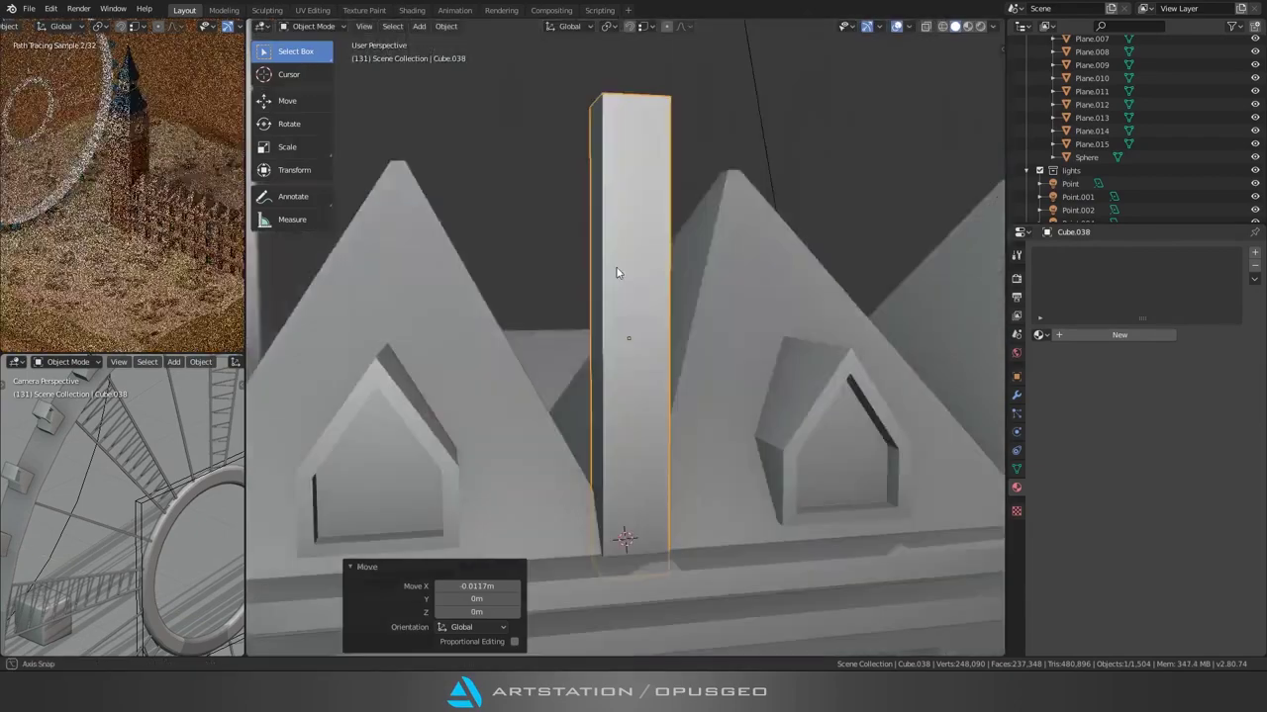
Step: Shrink and extrude the post's top face into a spire and edge-slide its middle loop
key(ctrl+Tab)
key(s)
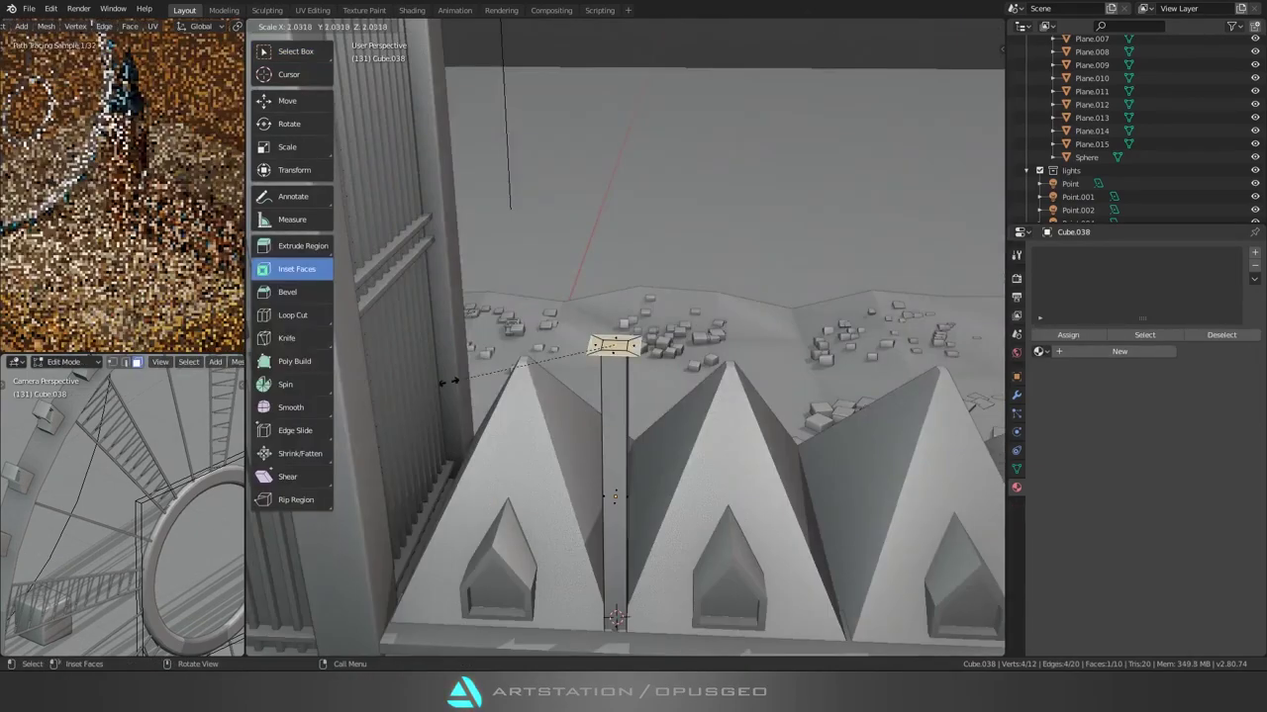
key(e)
key(e)
key(g)
key(g)
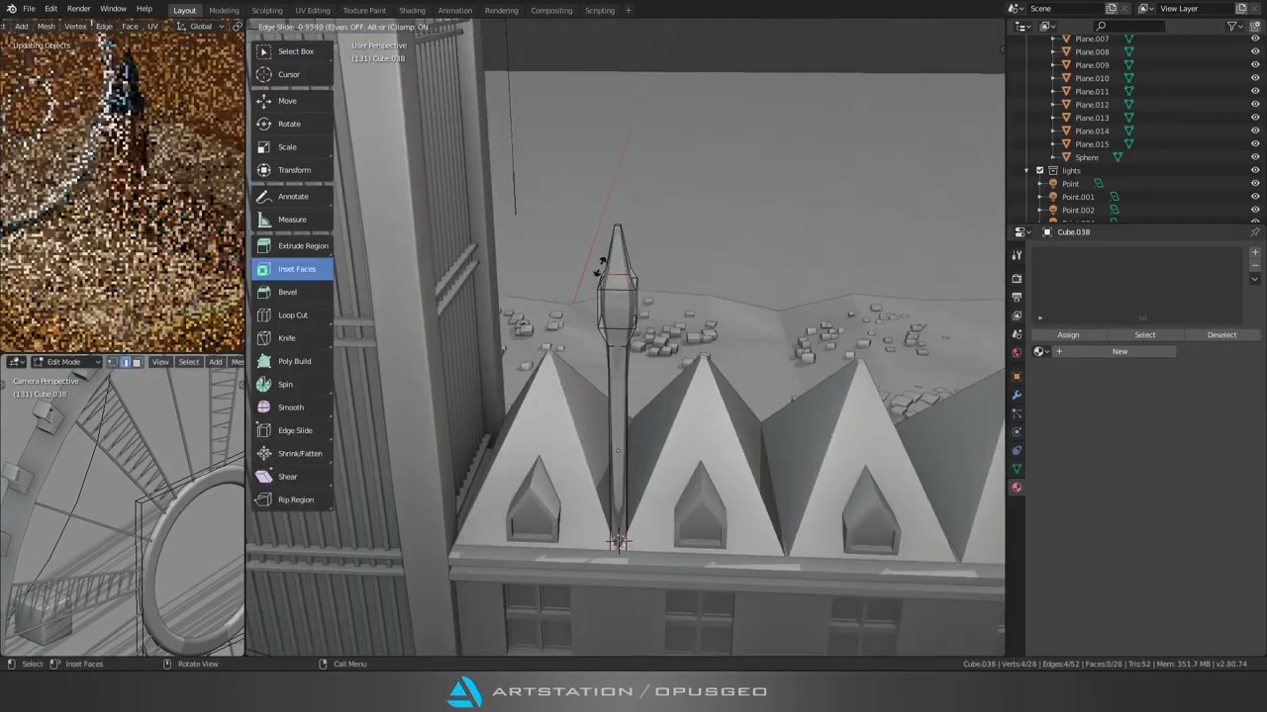
click(601, 265)
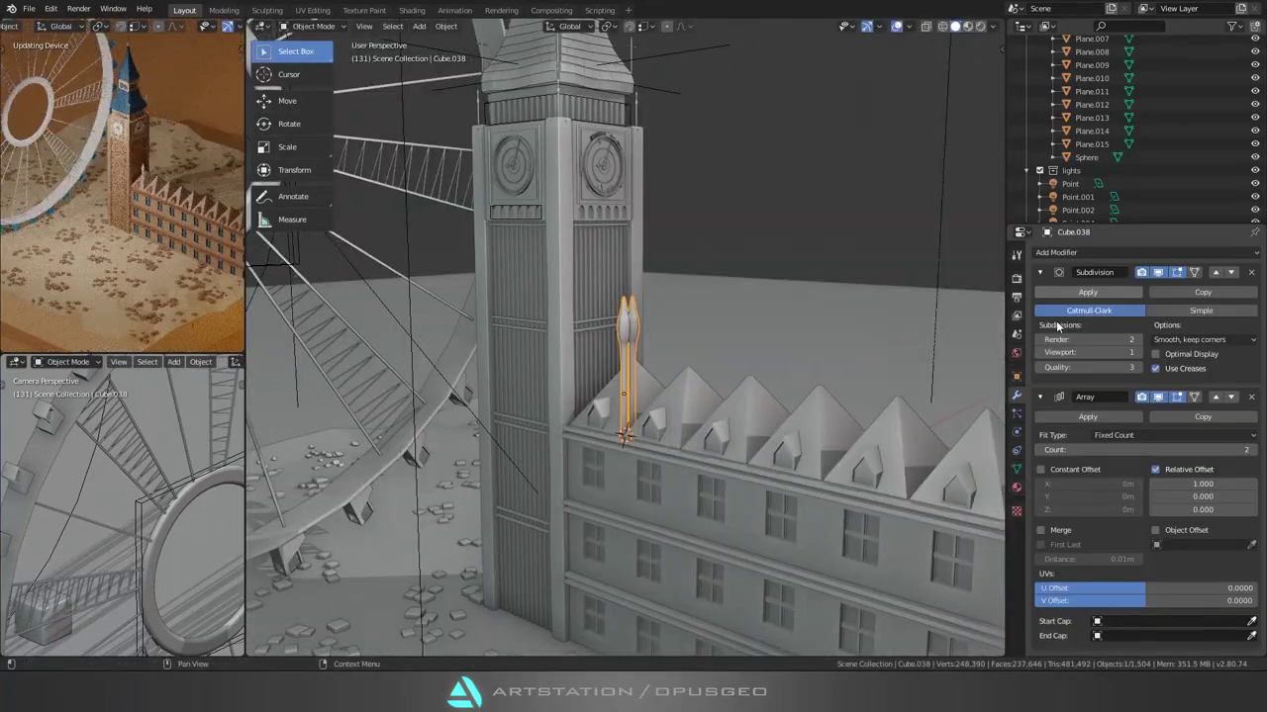
scroll(724, 450, up, 3)
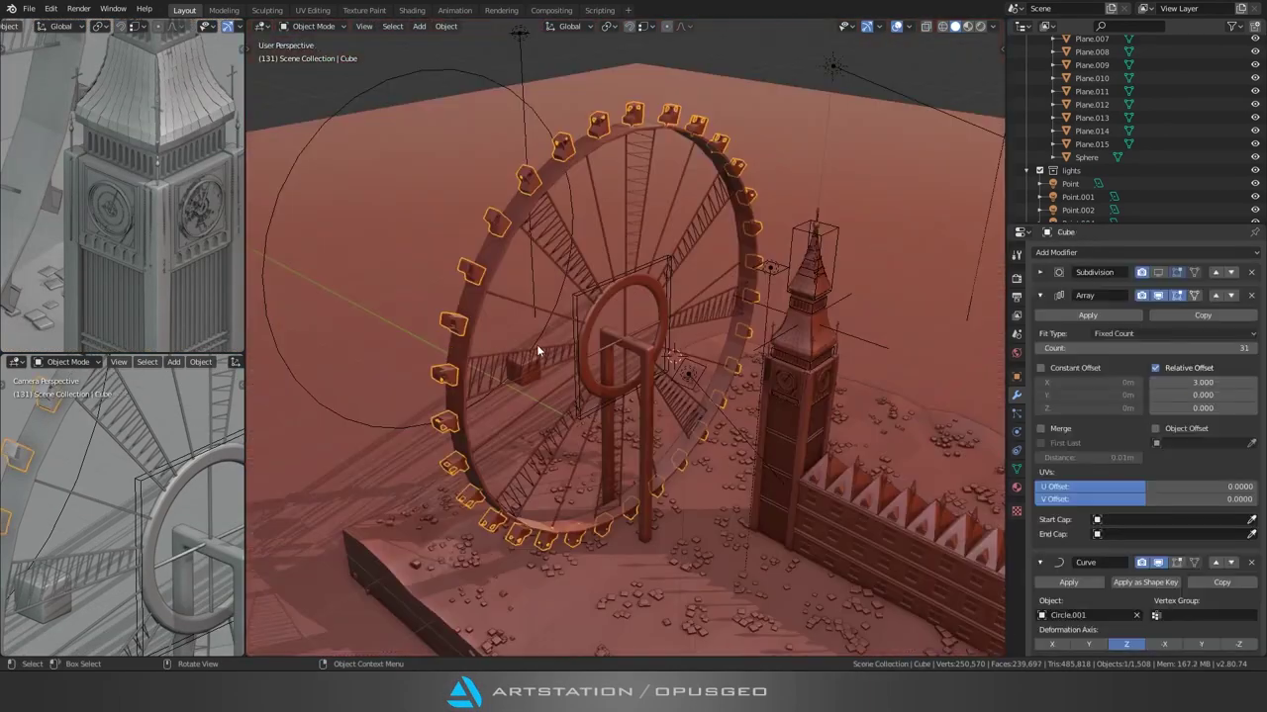
Step: Select a two-loop strip of faces across the ground base plane
scroll(538, 351, down, 5)
click(514, 354)
key(Tab)
scroll(506, 360, up, 6)
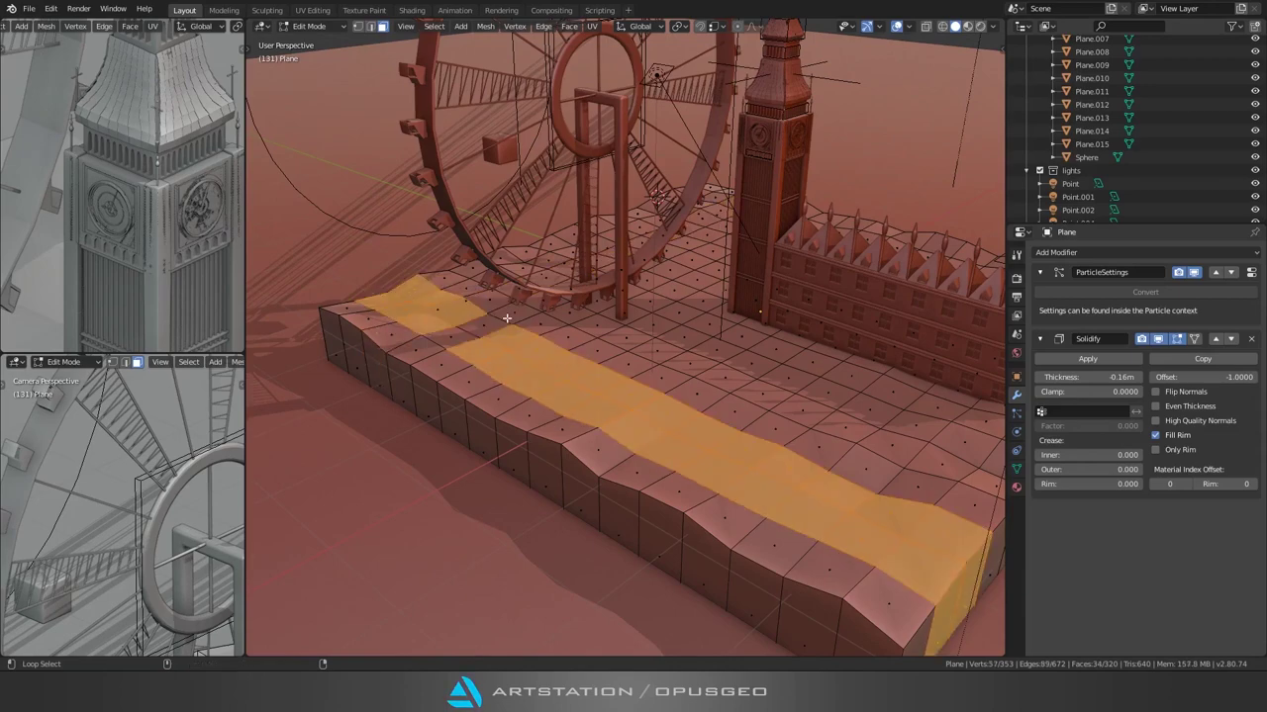
alt+shift+click(483, 319)
middle_drag(490, 332, 578, 355)
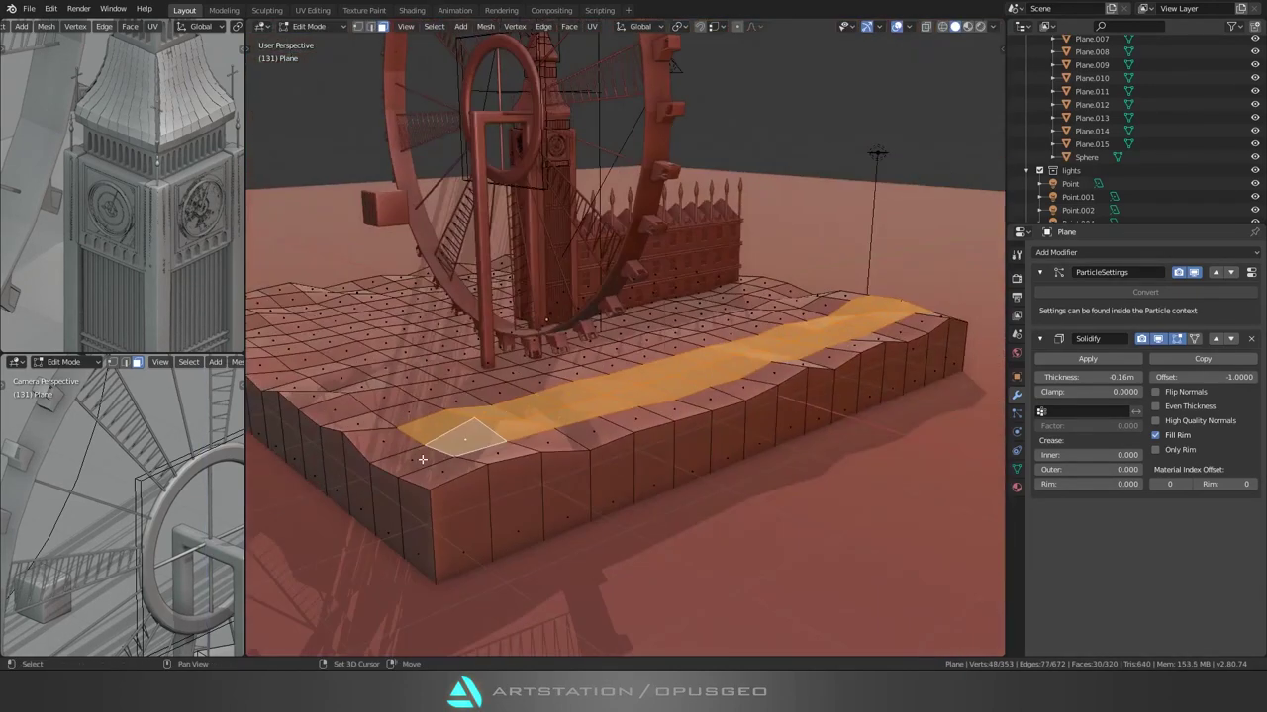
Step: Extrude the strip, narrow it, and sink it along Z into a river trench
key(e)
key(s)
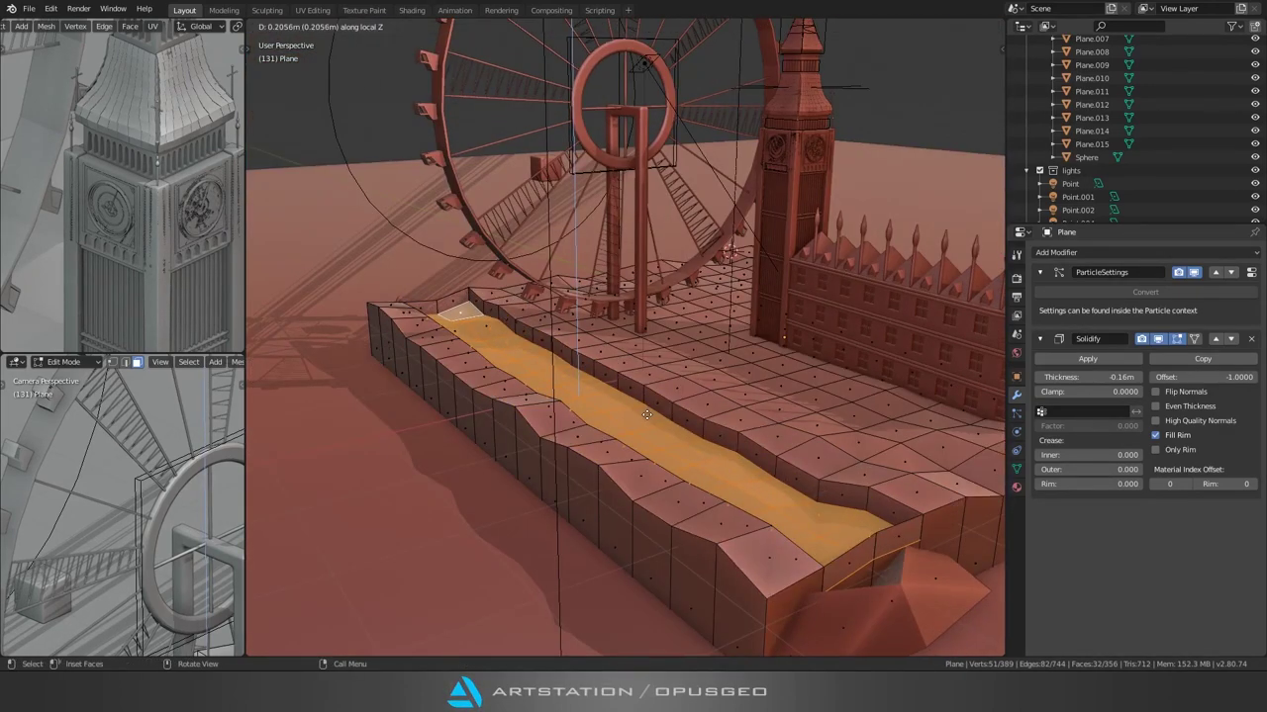
click(835, 497)
key(g)
key(z)
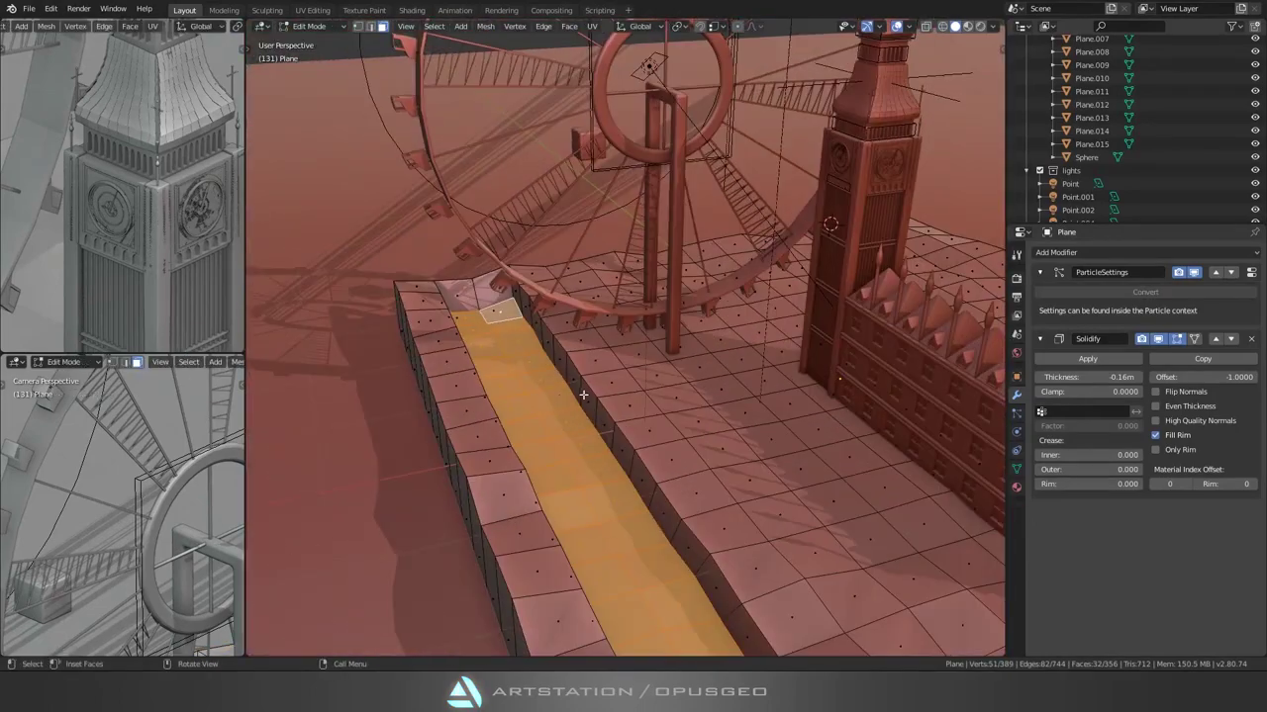
key(alt+a)
scroll(495, 419, down, 5)
middle_drag(495, 419, 503, 414)
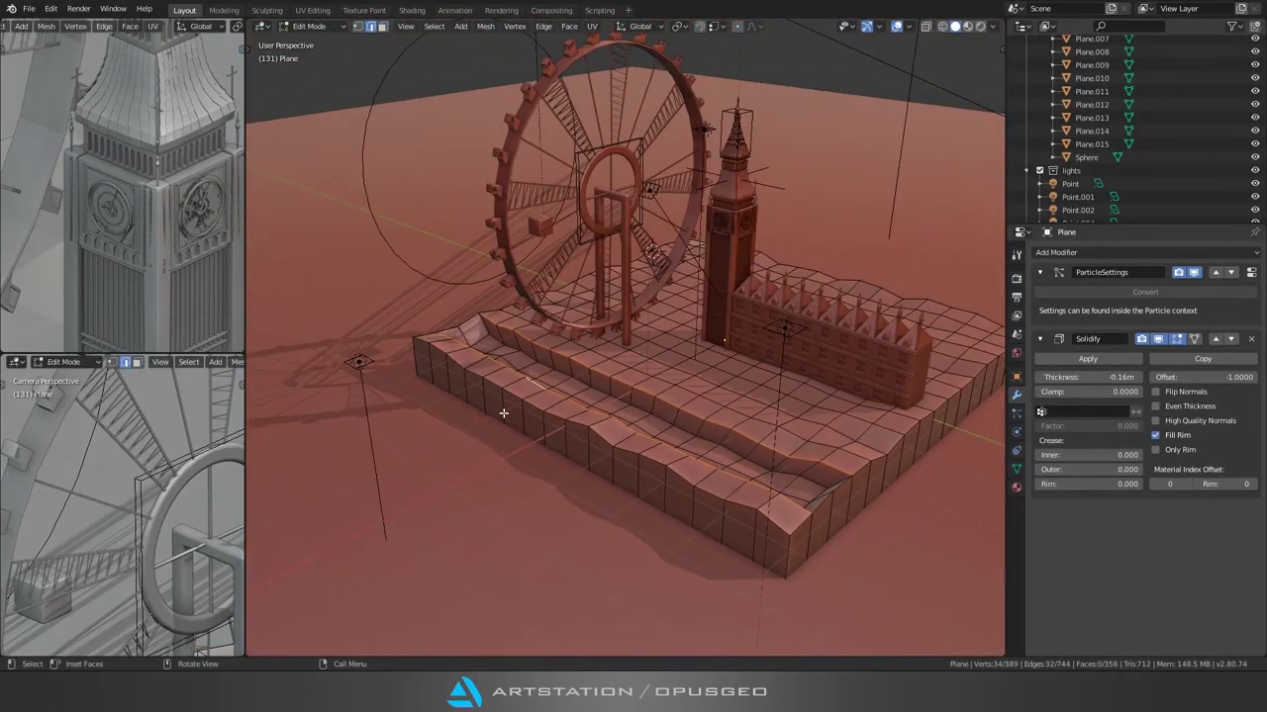
key(Tab)
key(shift+a)
Step: Add a cube, then scale and place it beside the river channel
click(636, 370)
key(g)
key(s)
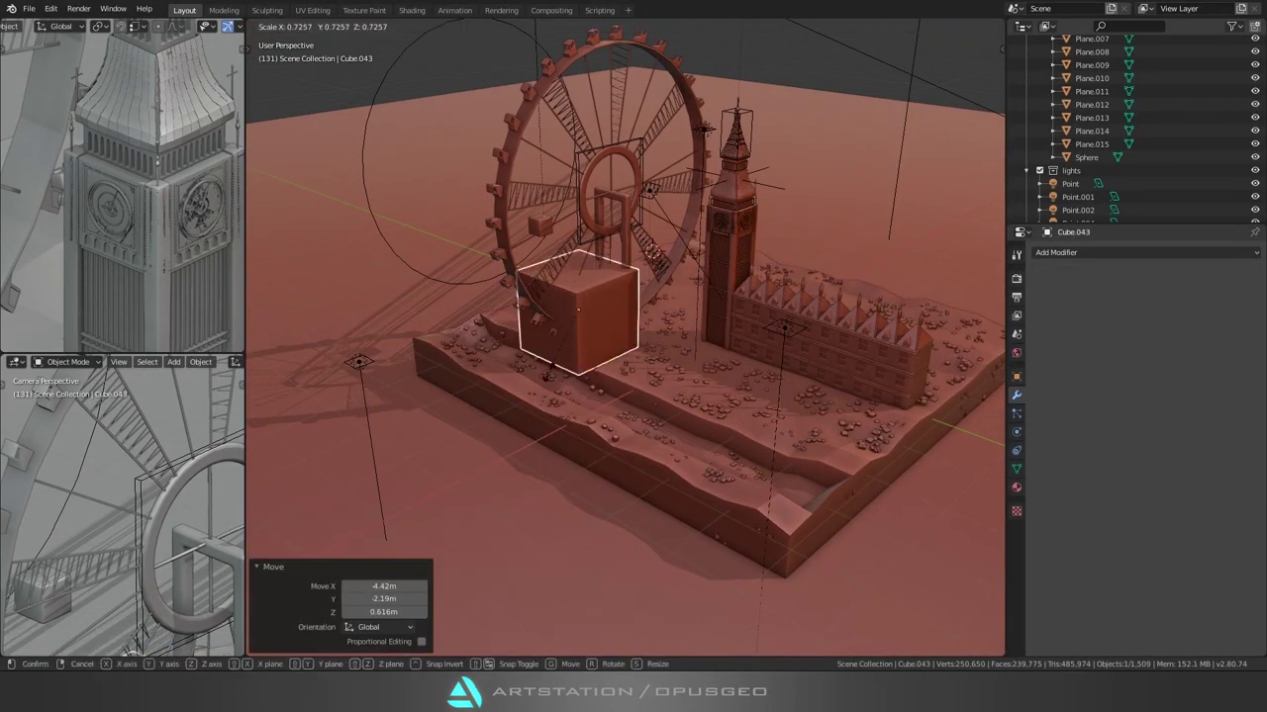
key(Return)
key(KP_7)
key(g)
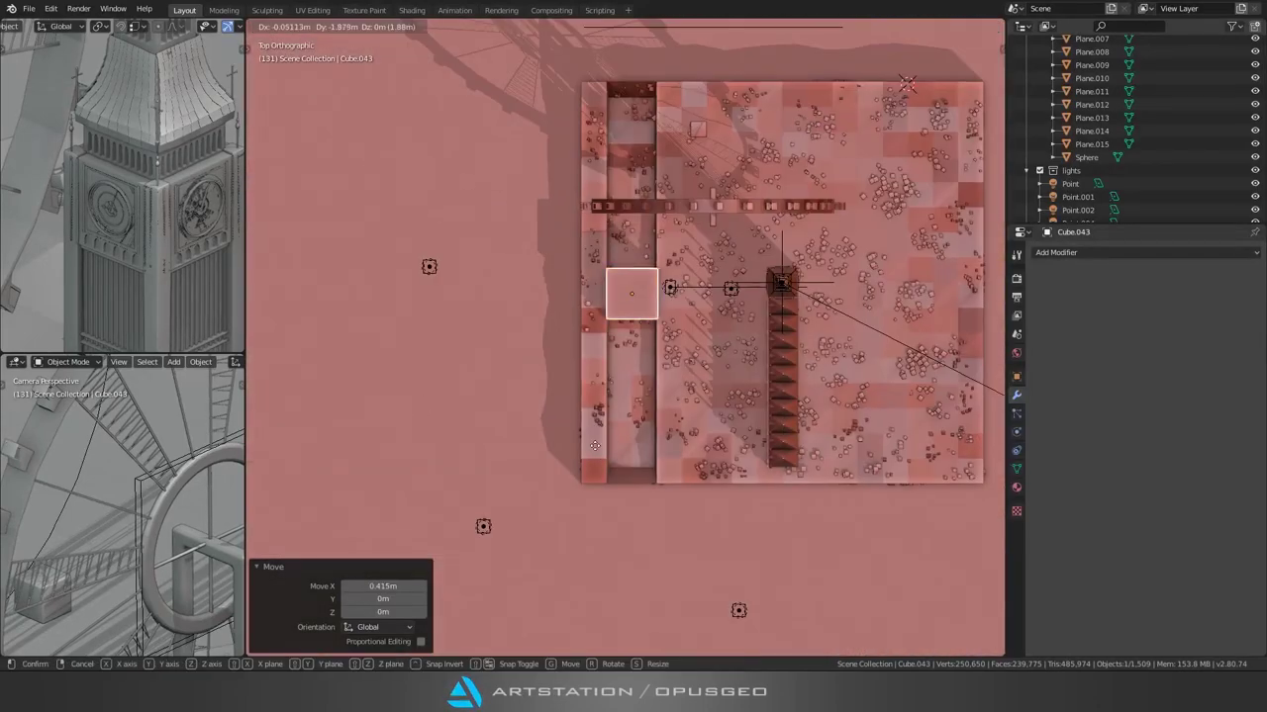
click(511, 40)
middle_drag(512, 39, 775, 216)
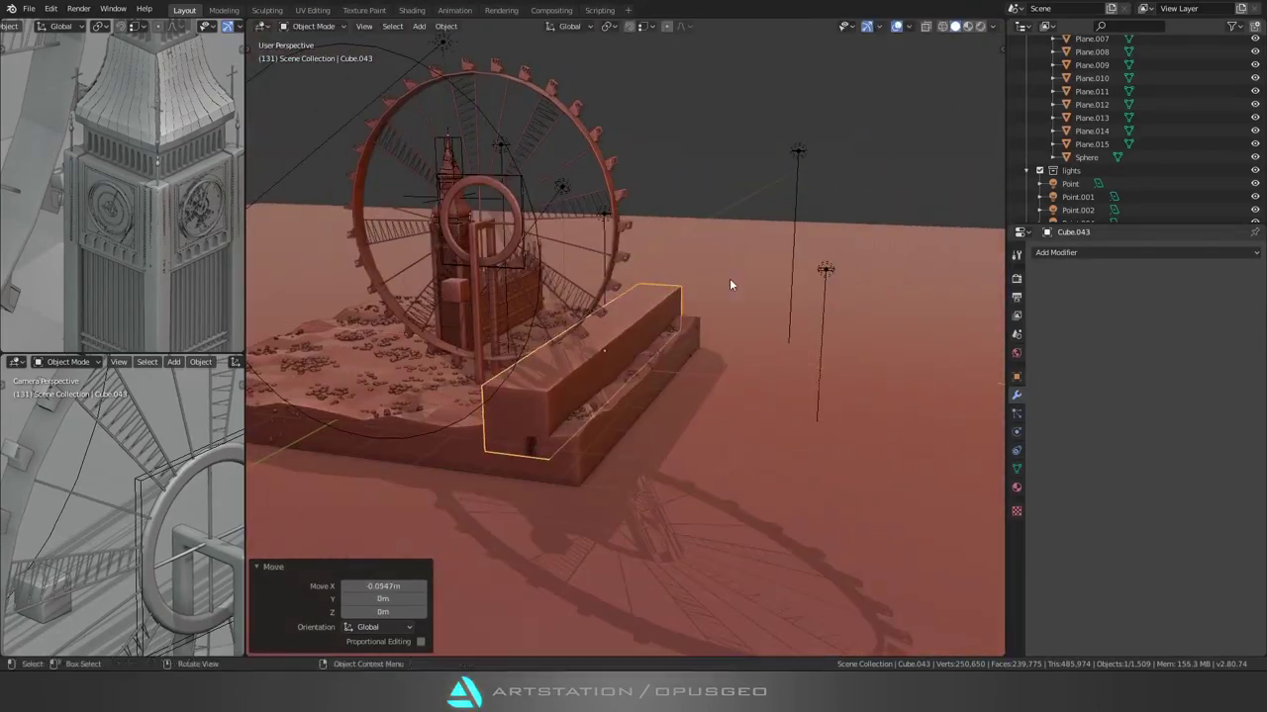
middle_drag(730, 278, 607, 402)
Step: Union the new cube with the ground base using Bool Tool
shift+click(607, 402)
key(ctrl+KP_Multiply)
key(n)
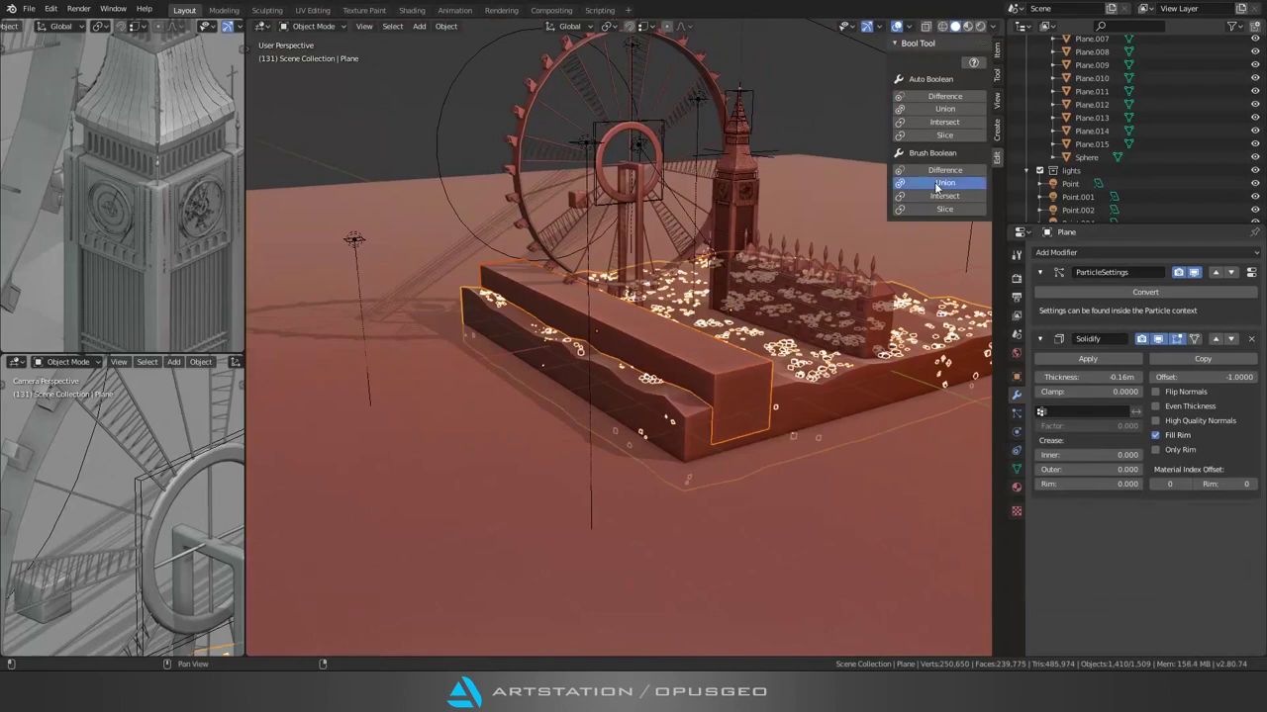
click(495, 317)
click(828, 265)
middle_drag(829, 259, 653, 347)
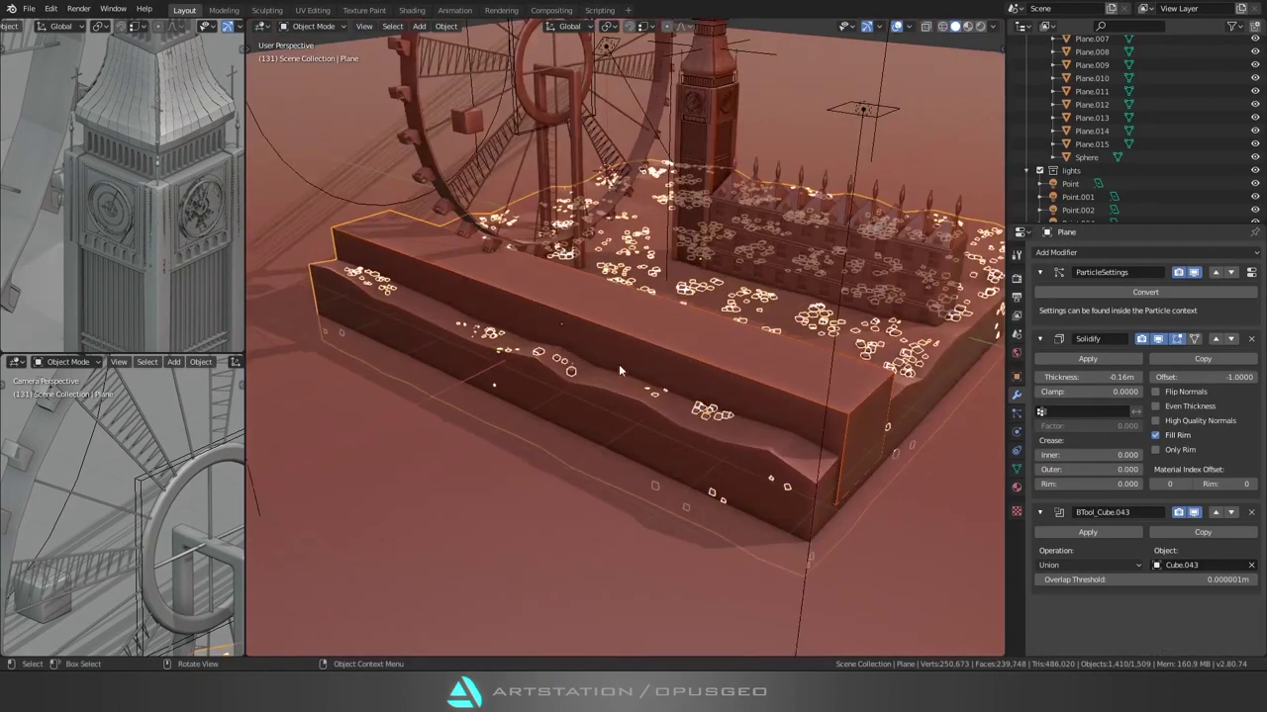
Step: Lower the cube's top face along Z and move its end face along Y
click(659, 353)
key(n)
key(Tab)
key(g)
key(z)
click(594, 337)
click(851, 460)
key(g)
key(y)
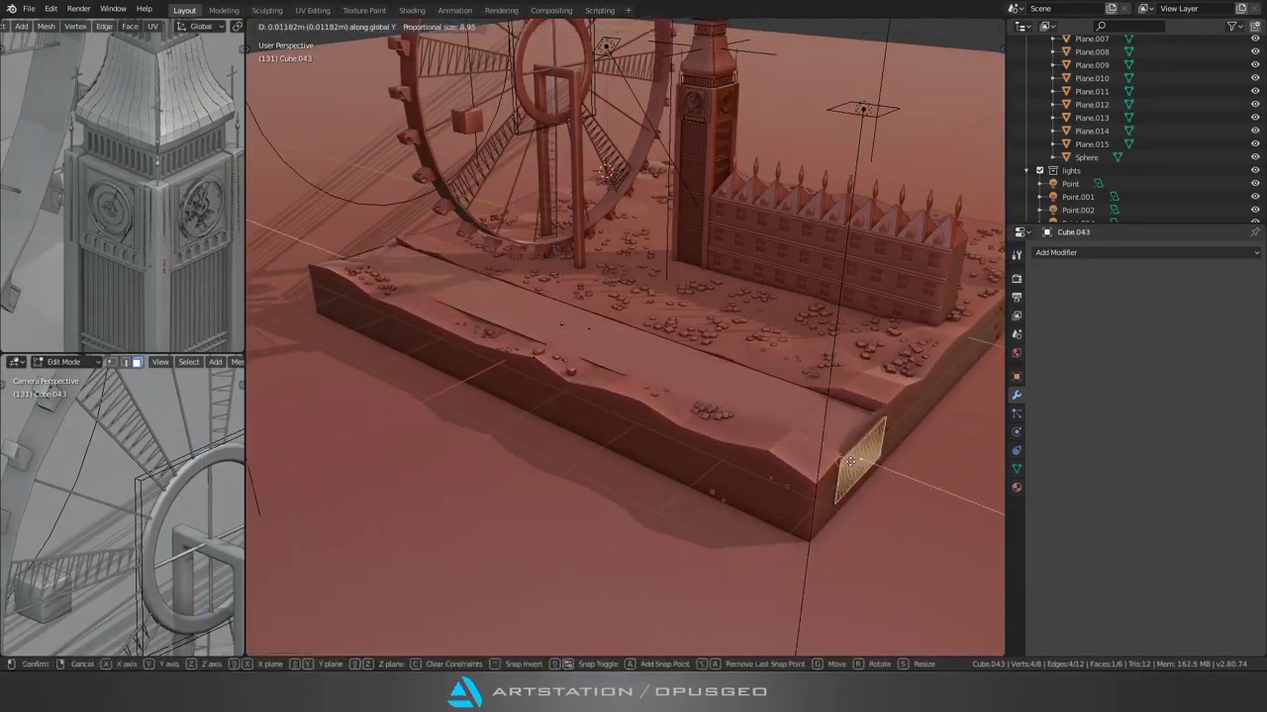
key(Tab)
Step: Stretch the water plane, Plane.001, along the river channel
middle_drag(416, 327, 471, 400)
click(471, 400)
click(514, 462)
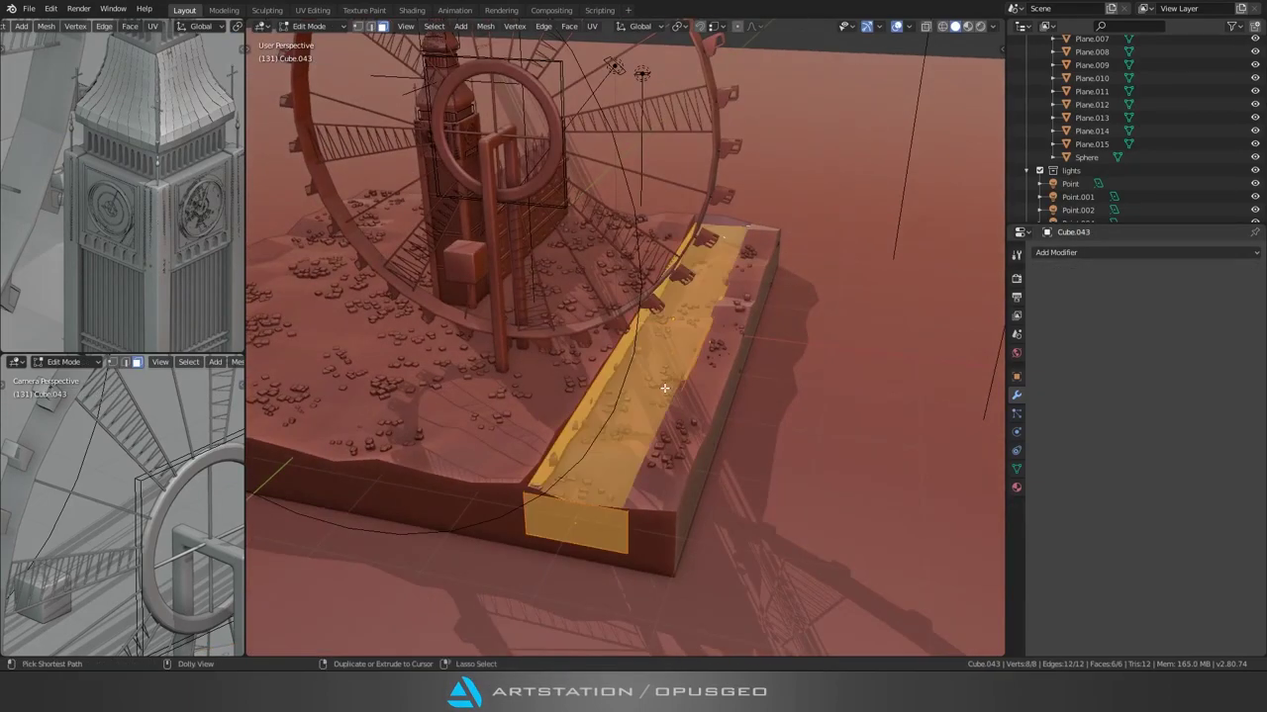
middle_drag(584, 380, 551, 322)
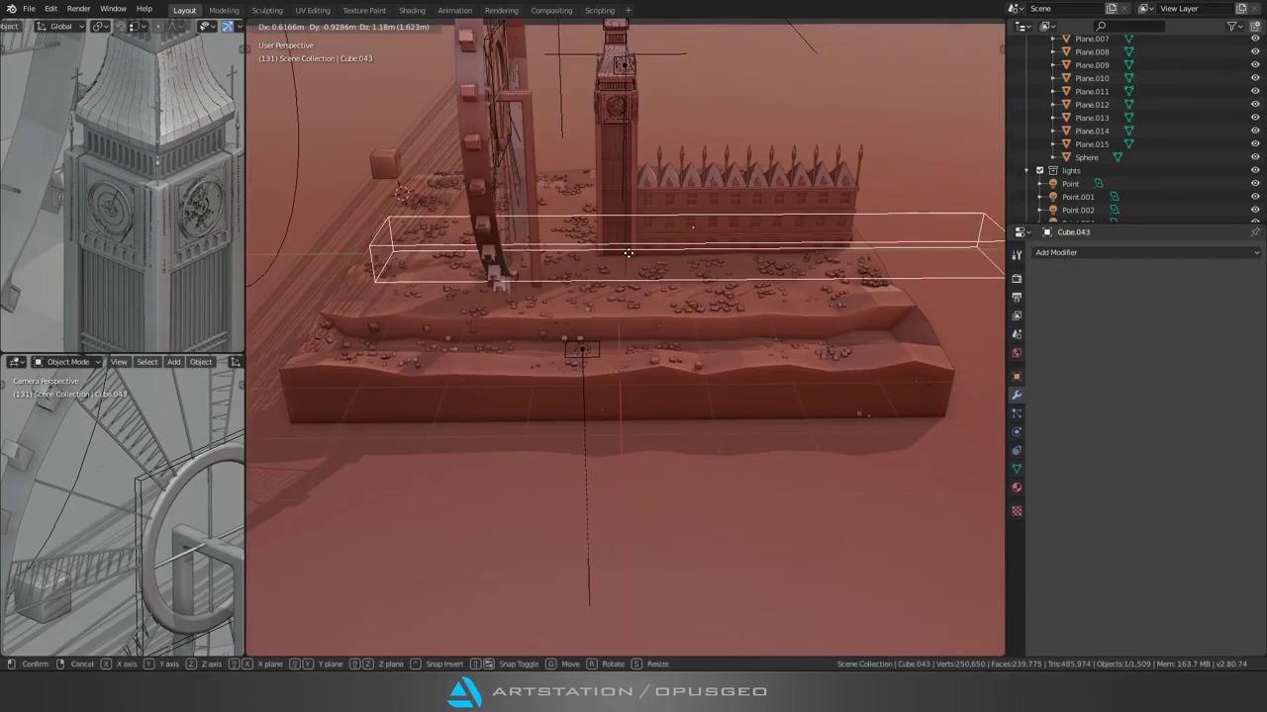
click(550, 316)
key(s)
key(x)
key(KP_7)
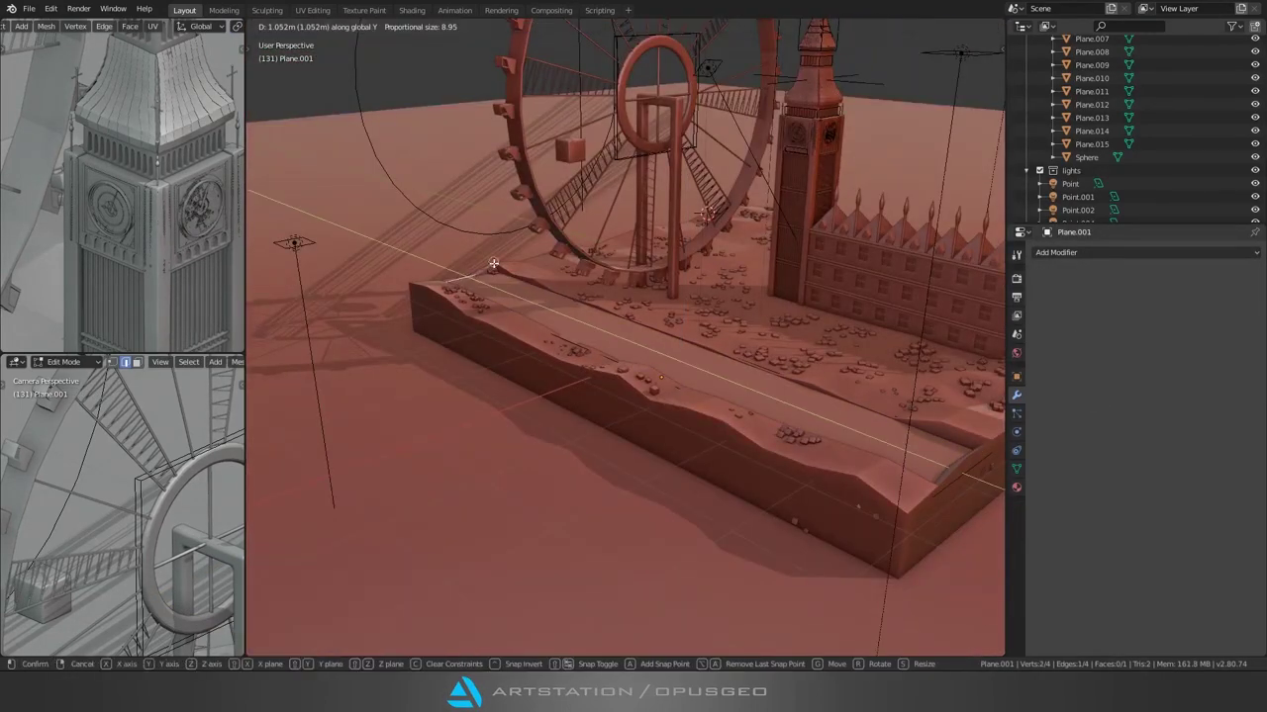
click(492, 264)
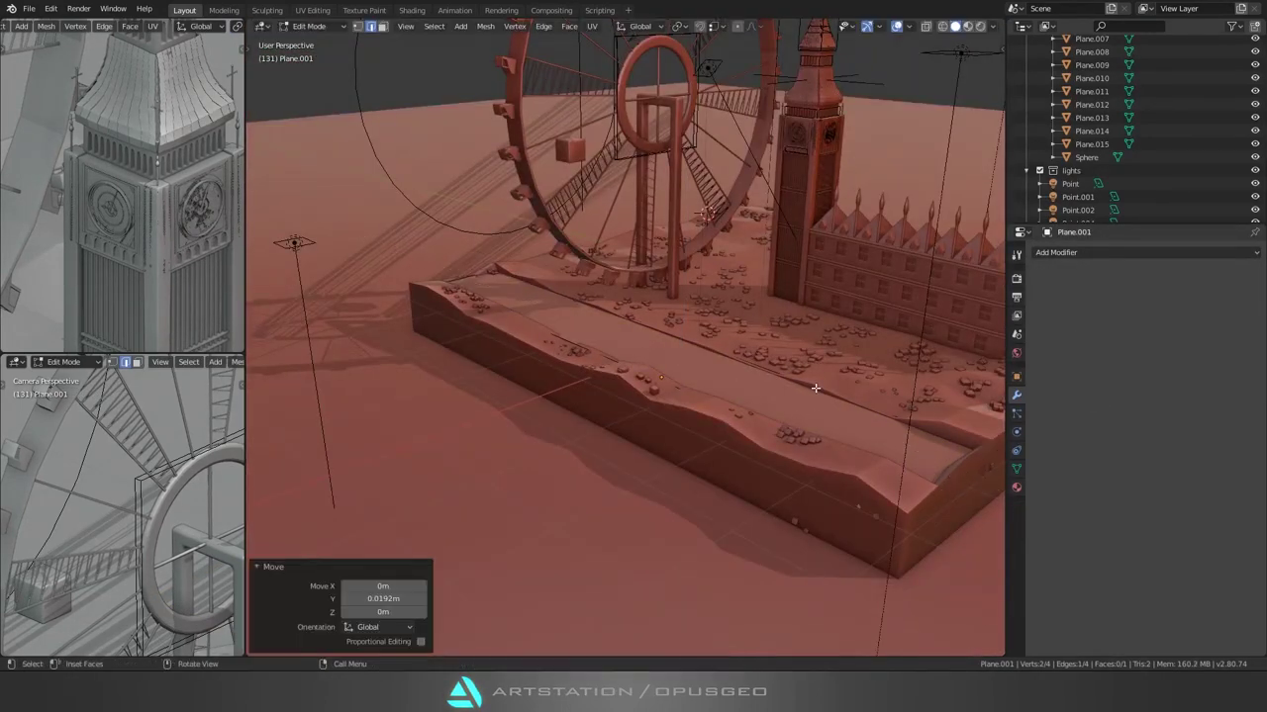
Step: Add loop cuts to the water plane and subdivide it into a finer grid
key(ctrl+r)
right_click(652, 367)
key(a)
right_click(639, 351)
click(585, 350)
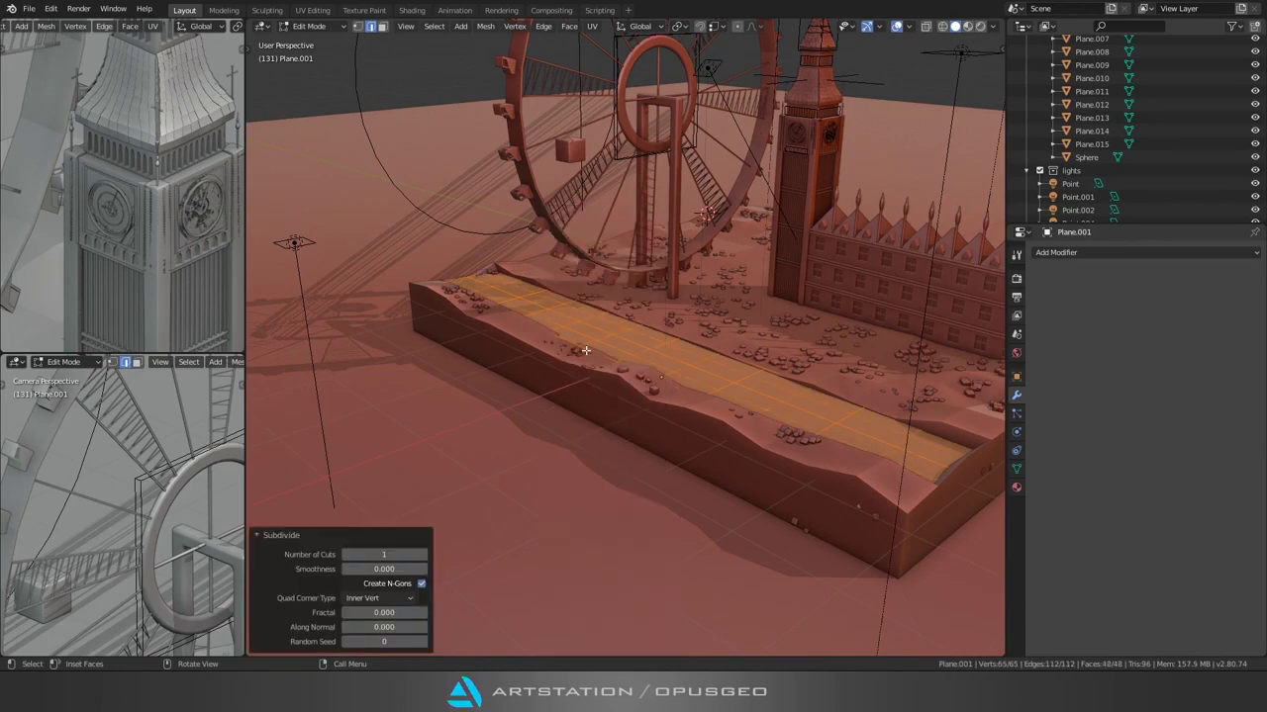
mouse_move(589, 349)
middle_down()
mouse_move(593, 358)
mouse_move(551, 342)
mouse_move(752, 337)
middle_up()
Step: Displace the water vertices vertically with Random proportional editing to form ripples
click(750, 26)
click(723, 163)
key(g)
key(z)
click(558, 345)
key(Tab)
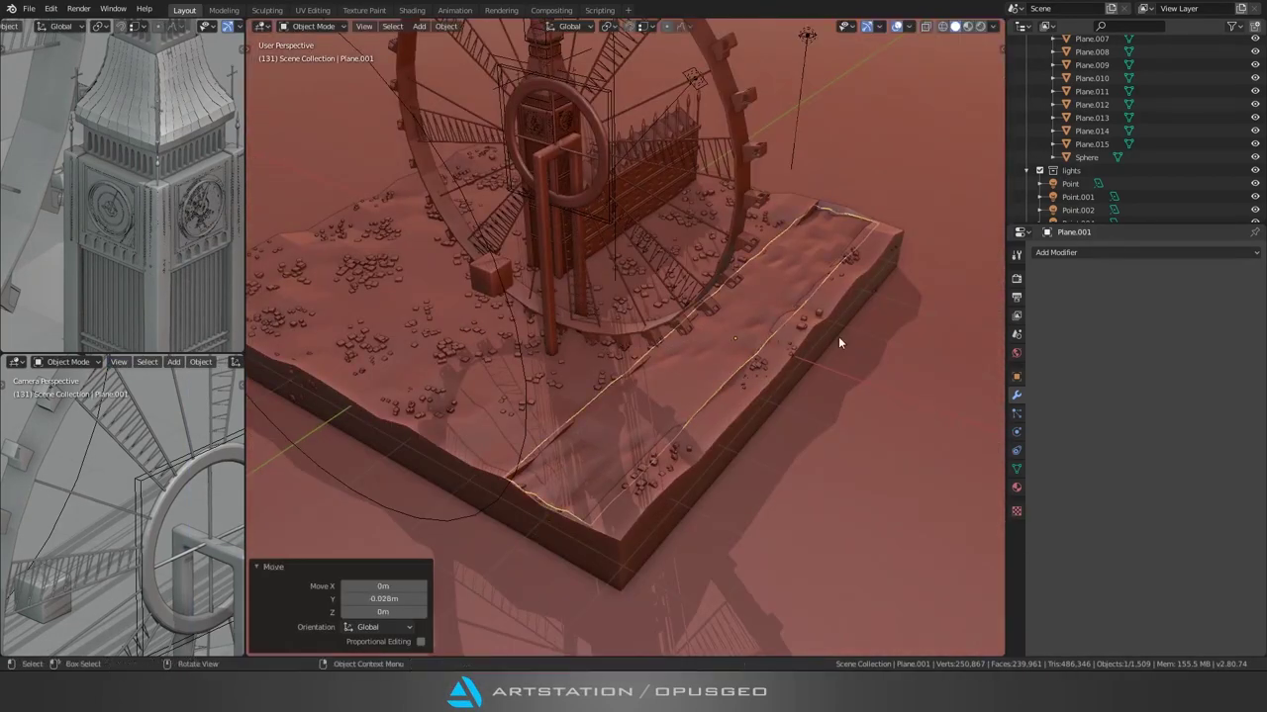
middle_drag(838, 336, 891, 316)
click(1055, 252)
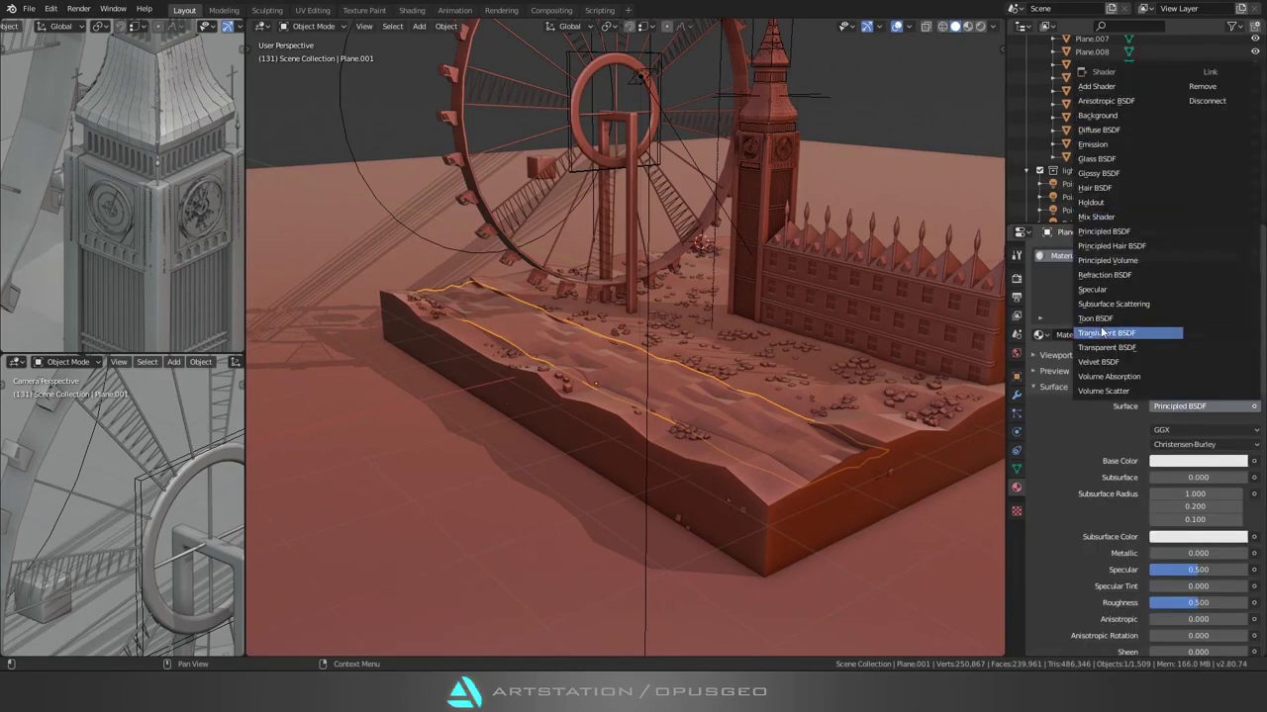
Step: Make the water a light-blue Glass BSDF with a Diffuse node, and give the end faces the blue material
click(1097, 159)
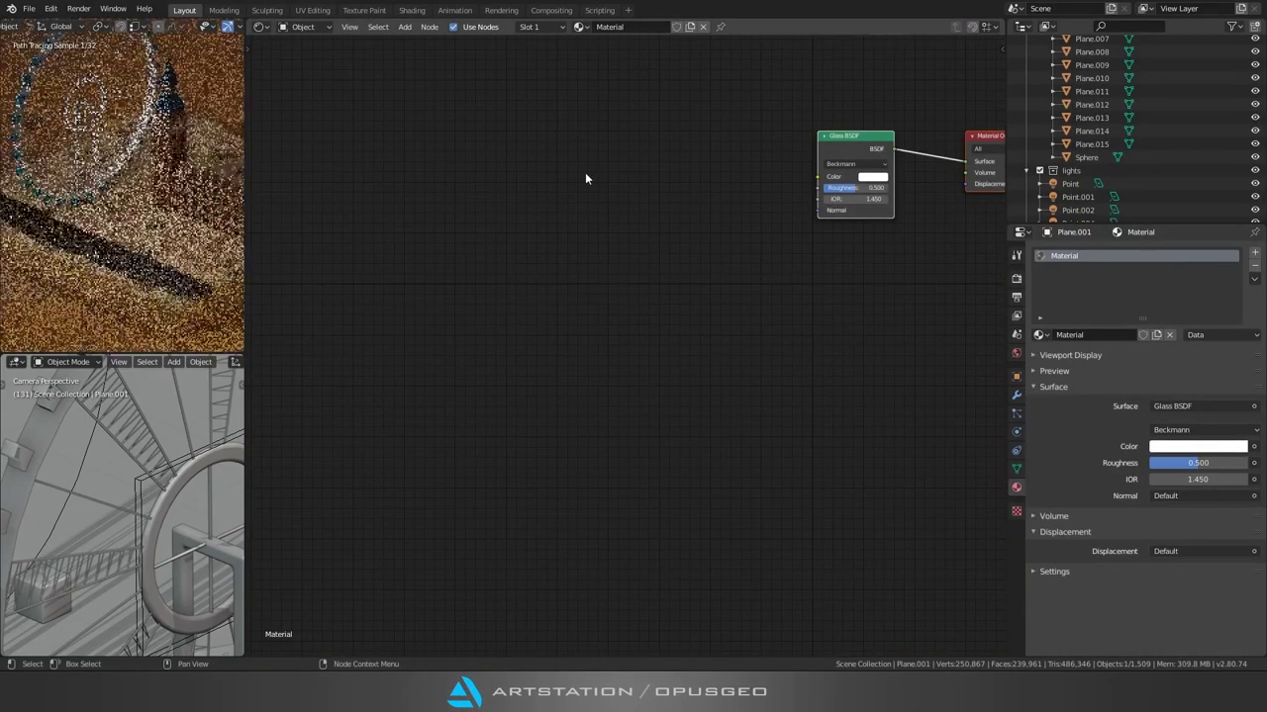
click(780, 158)
click(831, 213)
key(shift+a)
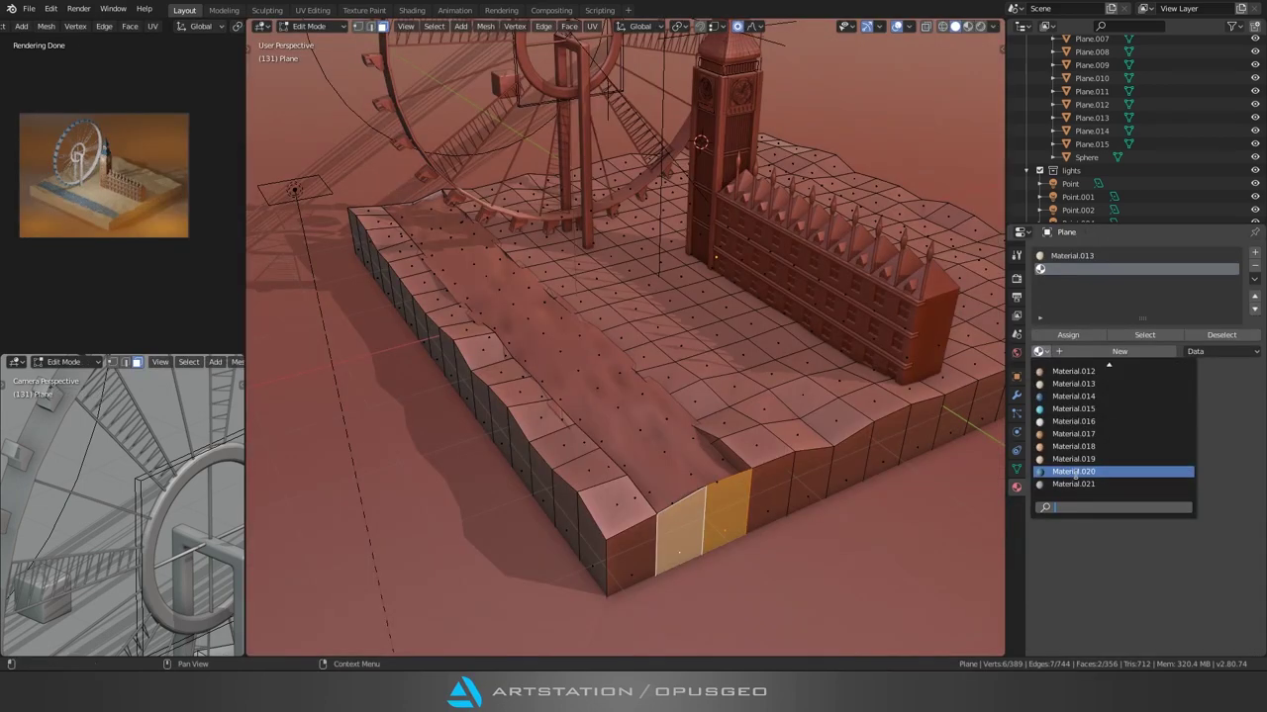
click(1076, 473)
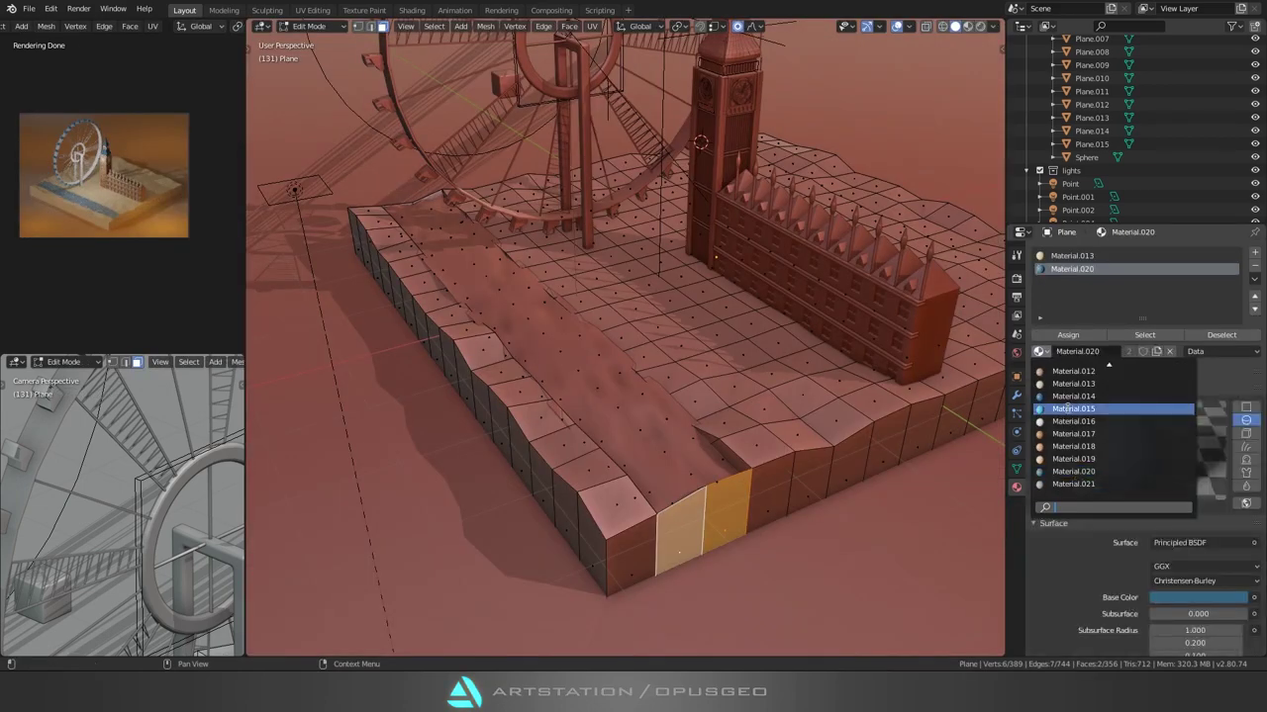
click(1074, 370)
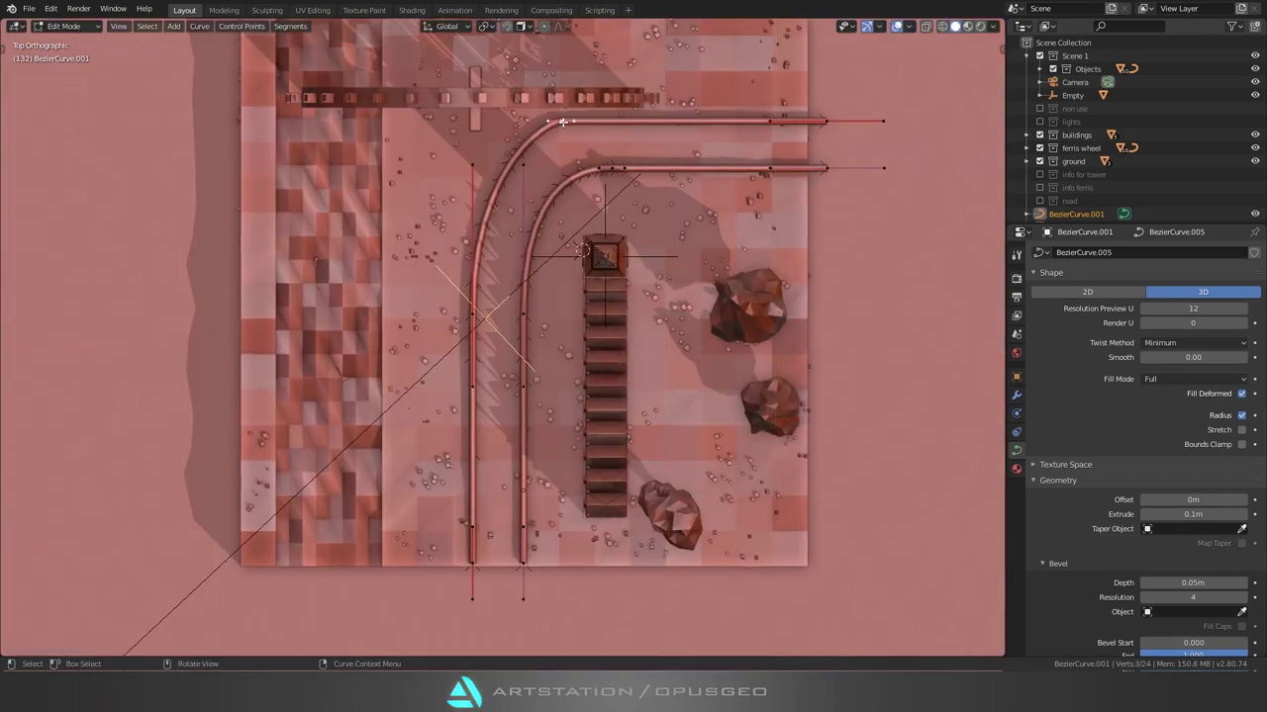
Step: Isolate the two road curves and convert them into a mesh
click(560, 123)
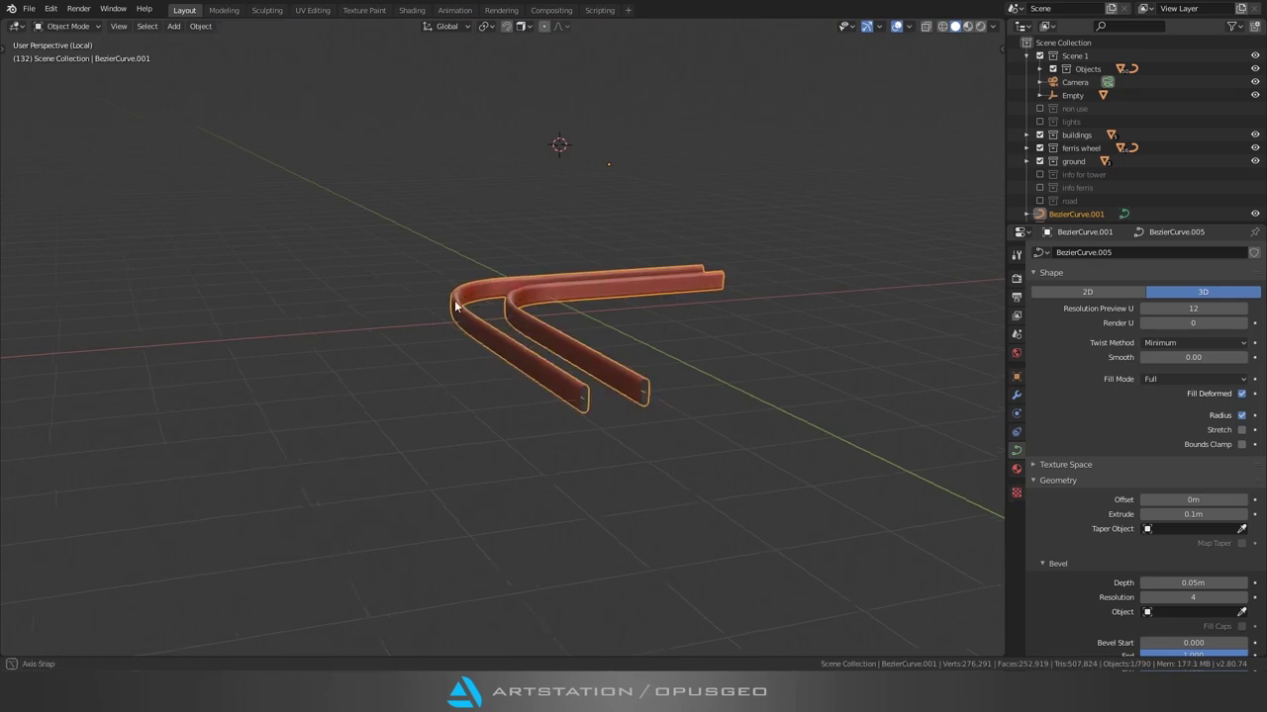
middle_drag(465, 222, 376, 390)
click(198, 25)
click(258, 376)
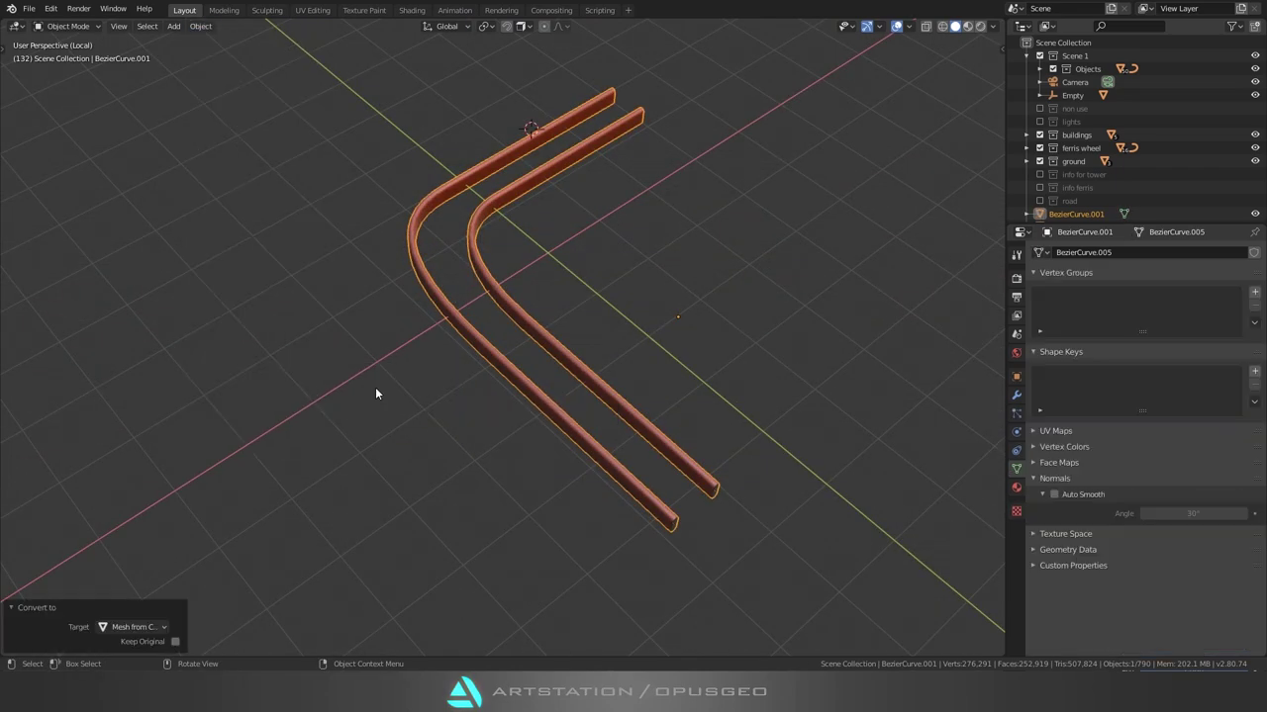
key(Tab)
Step: Bridge the tubes into a road floor, set its height, and separate the centre line
alt+click(665, 388)
right_click(668, 389)
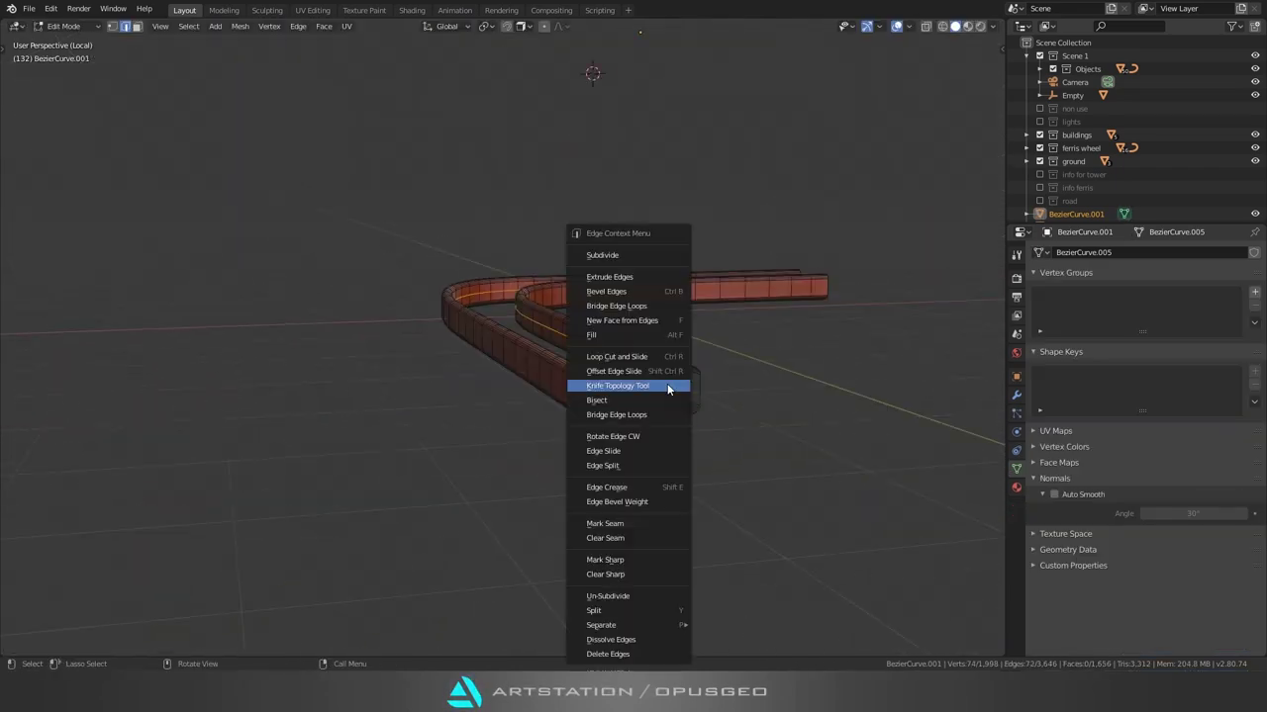
click(631, 311)
key(shift+n)
key(g)
key(z)
key(z)
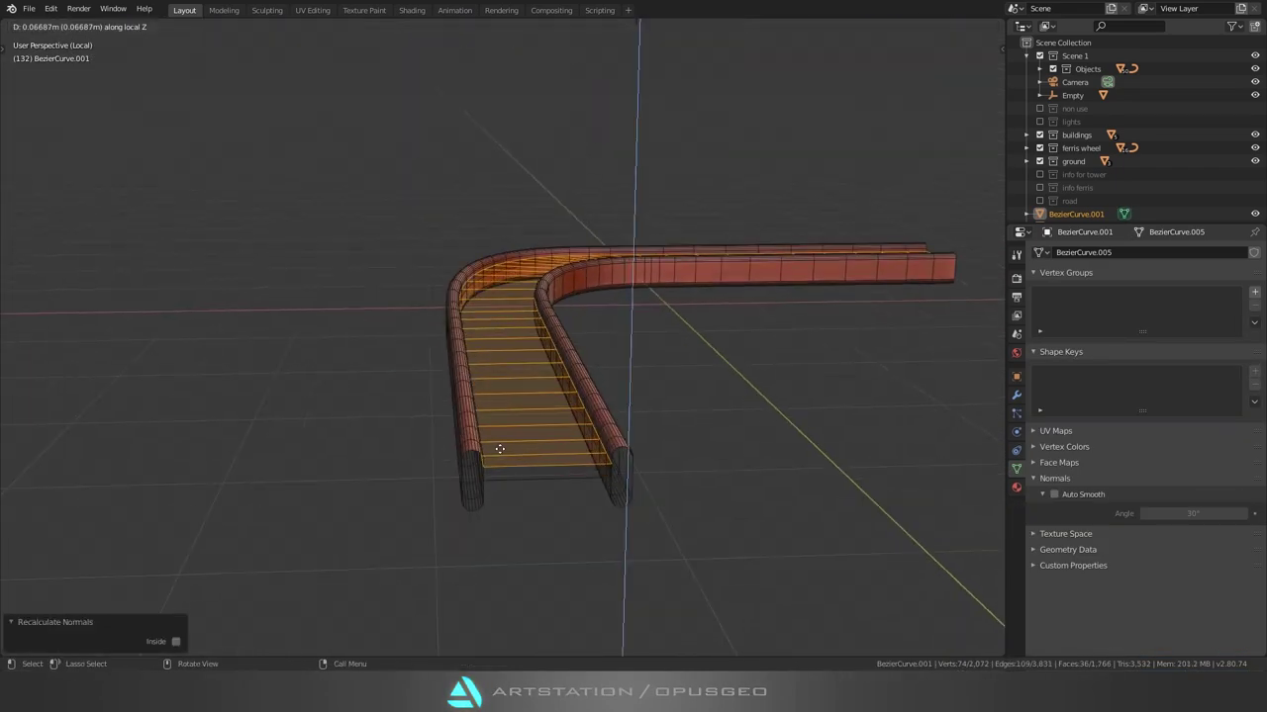
click(500, 450)
key(p)
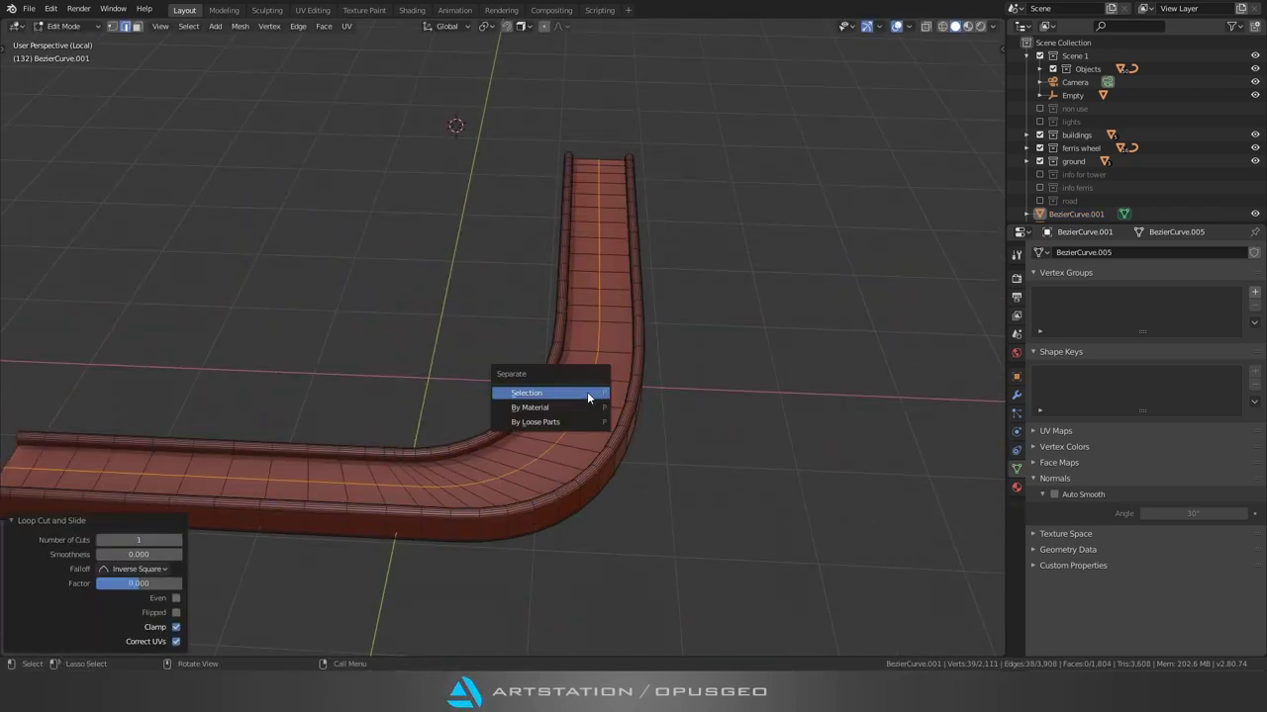
click(587, 392)
key(Tab)
Step: Add a cube, shrink it into a small dash, and place it on the road
click(200, 26)
click(396, 368)
key(KP_7)
key(shift+a)
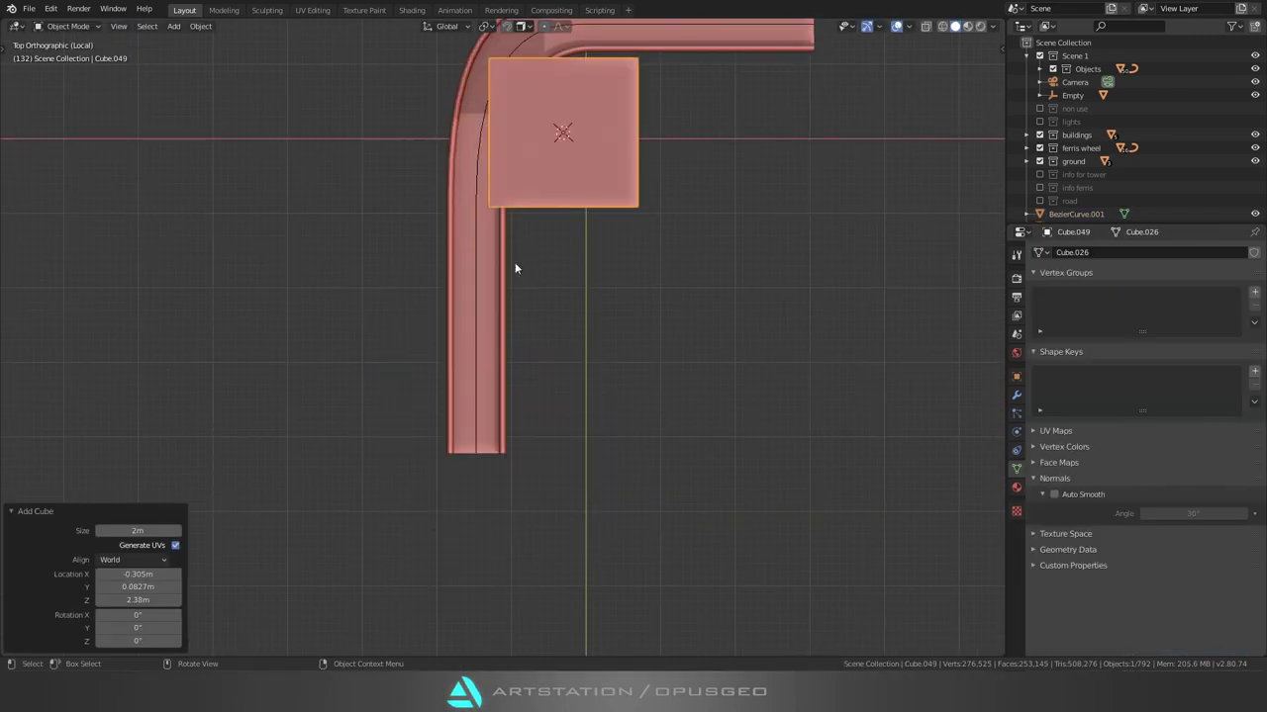
key(s)
scroll(509, 452, up, 5)
middle_drag(517, 465, 554, 416)
key(g)
key(z)
key(KP_7)
key(g)
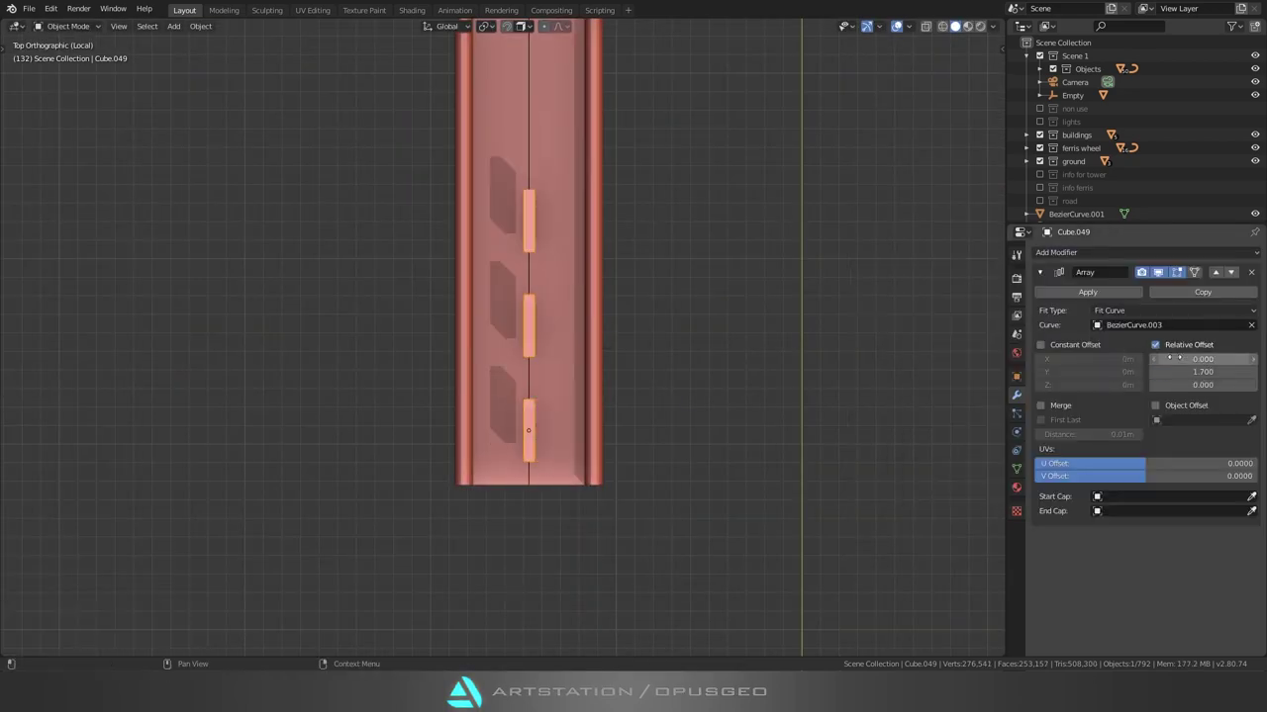
Step: Give the dash two Array modifiers with 1.7 spacing and a Curve modifier following the road
click(1145, 252)
click(992, 282)
drag(1202, 388, 1227, 388)
click(1145, 252)
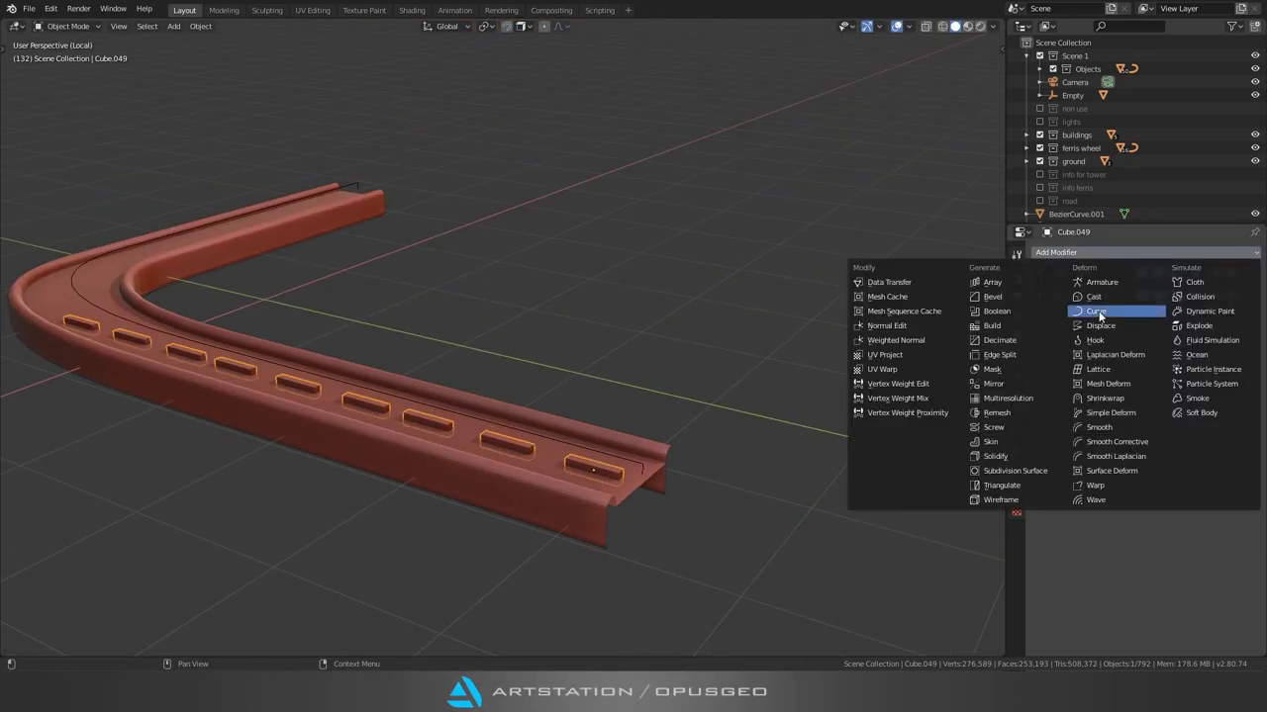
click(1096, 314)
key(KP_7)
key(g)
key(y)
key(Return)
shift+middle_drag(495, 297, 557, 240)
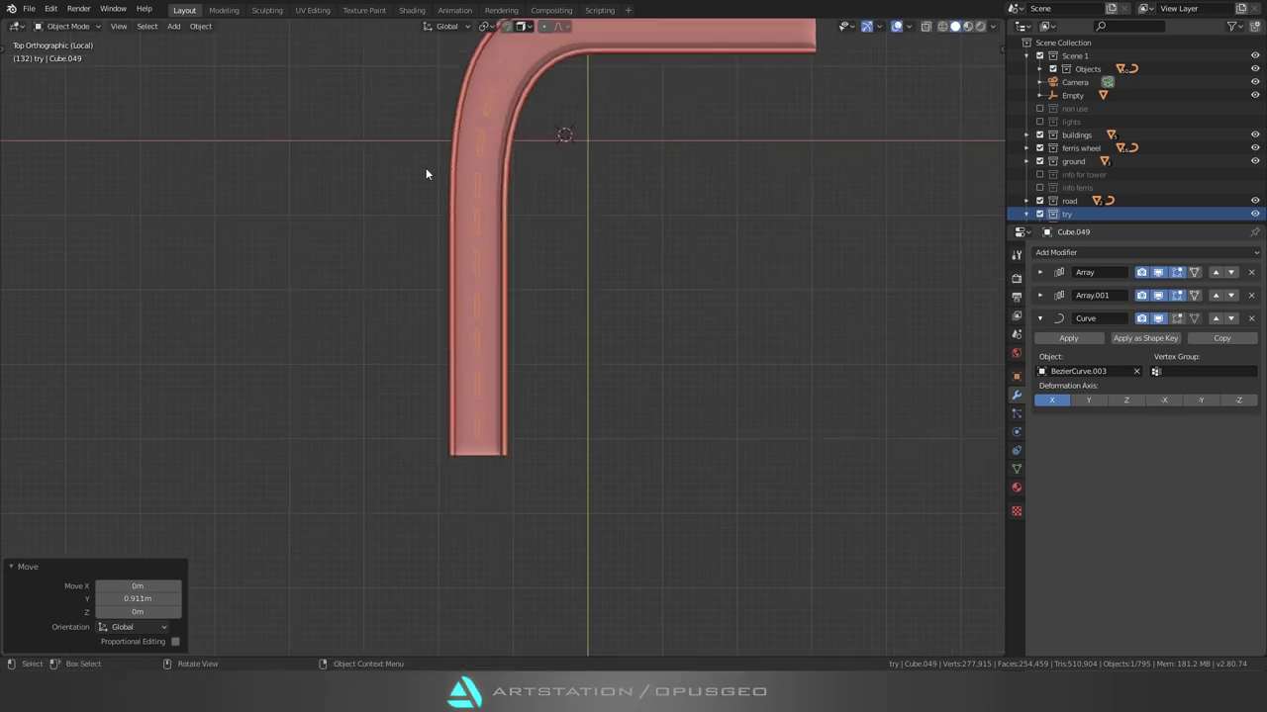
click(1039, 295)
Step: Reposition the road along Z and Y and increase the dash count to 6
middle_drag(554, 297, 637, 289)
key(g)
key(z)
key(Return)
key(g)
key(y)
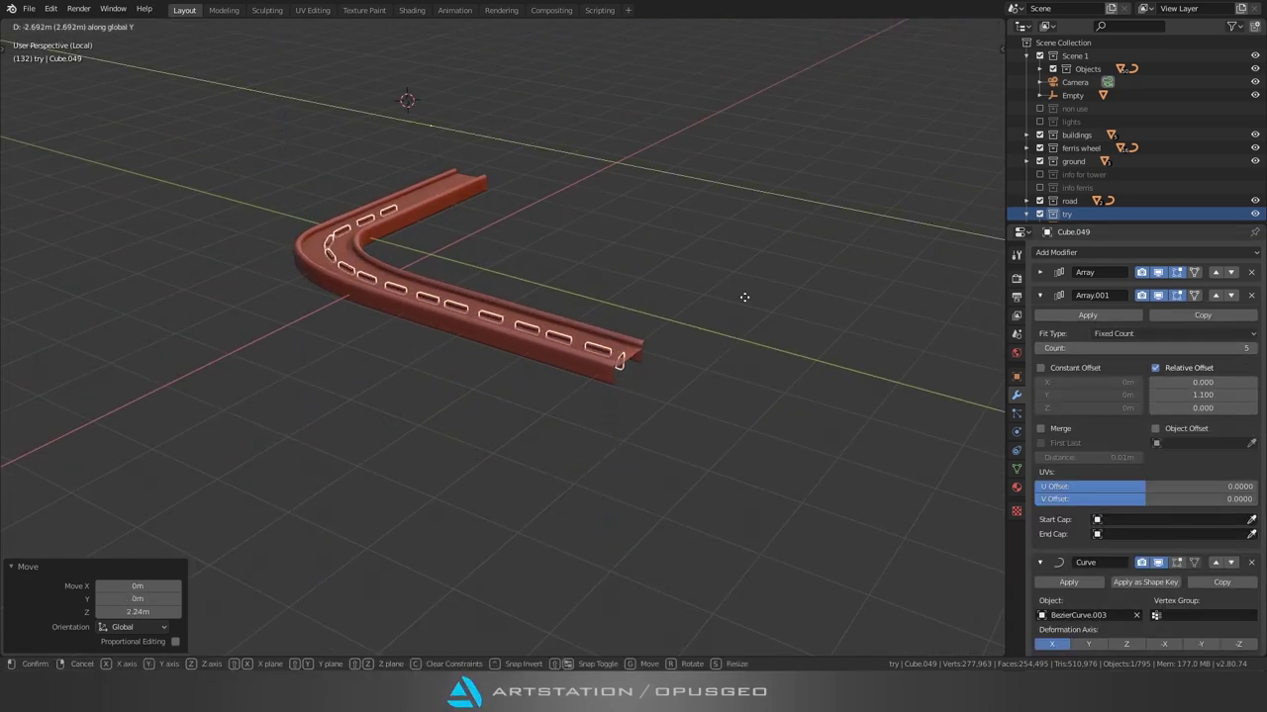
click(744, 296)
middle_drag(744, 297, 586, 284)
click(1250, 348)
key(g)
key(y)
click(593, 346)
middle_drag(594, 346, 629, 366)
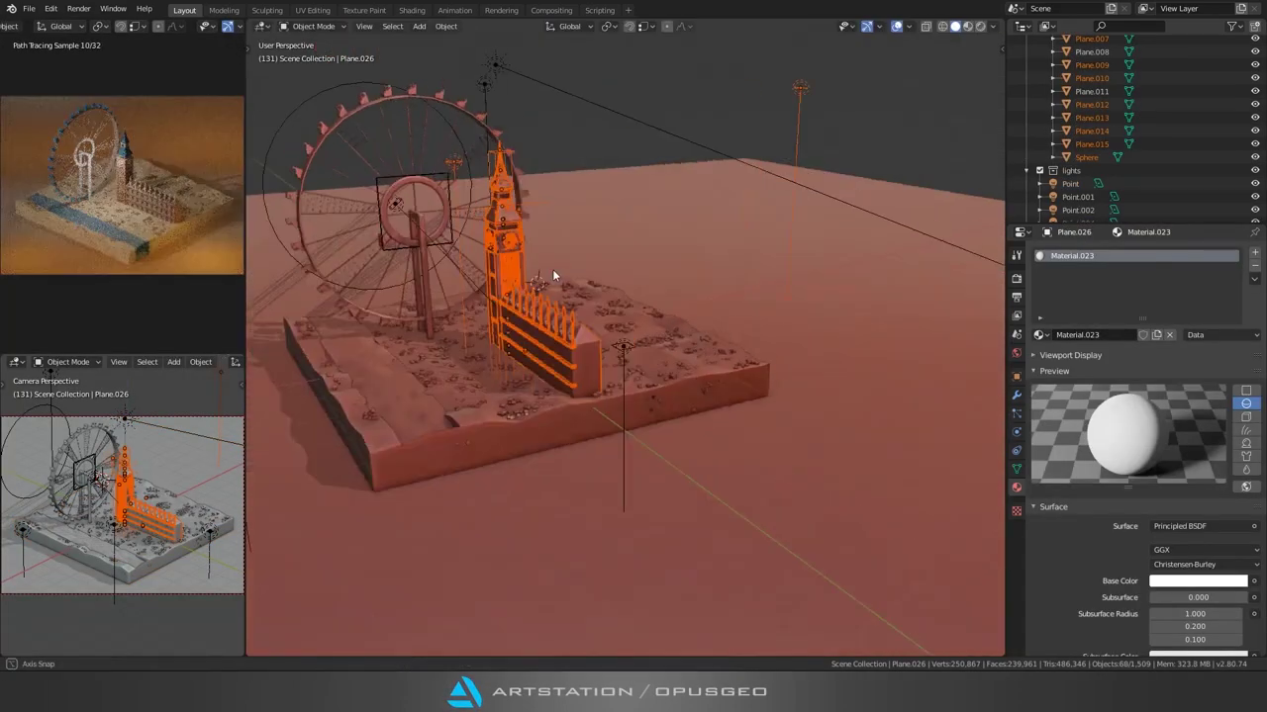
Step: Scale up the tower and fence, then select the scattered rocks
middle_drag(552, 276, 613, 256)
key(s)
click(637, 280)
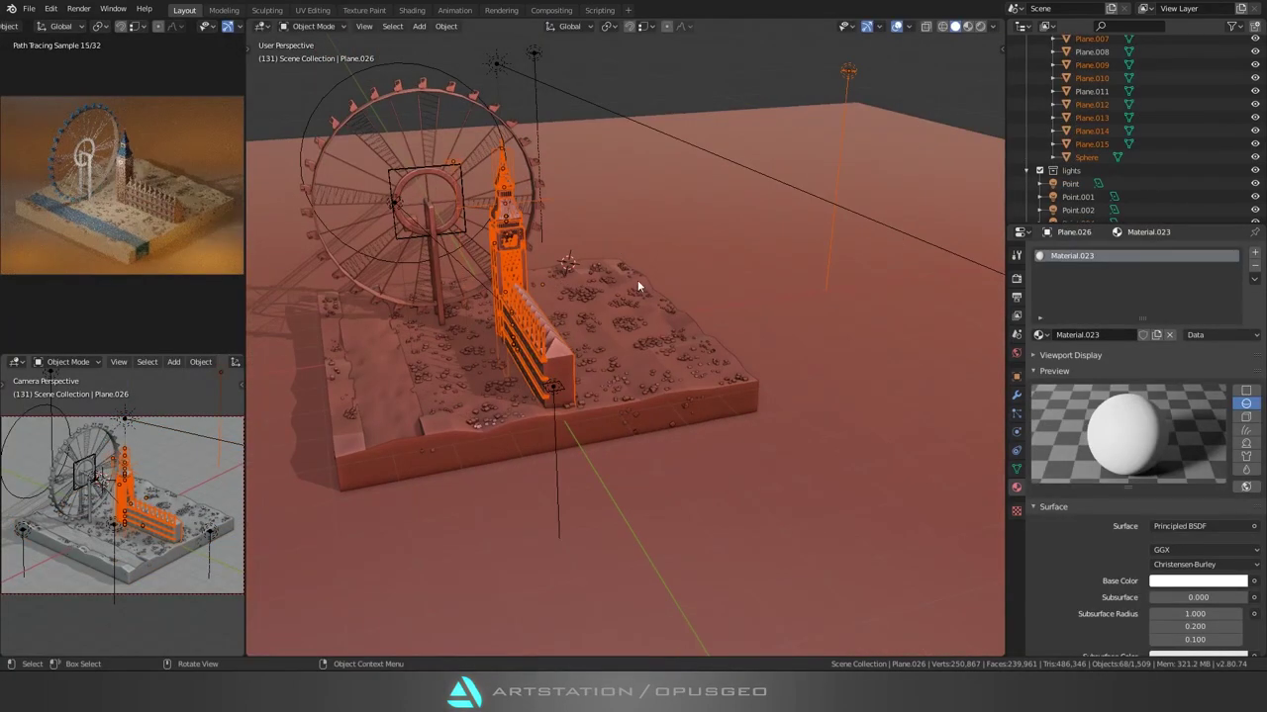
drag(590, 265, 667, 381)
key(KP_7)
Step: Try shrinking the scatter plane to 0.807, undo it, and switch editing modes on the river faces
key(s)
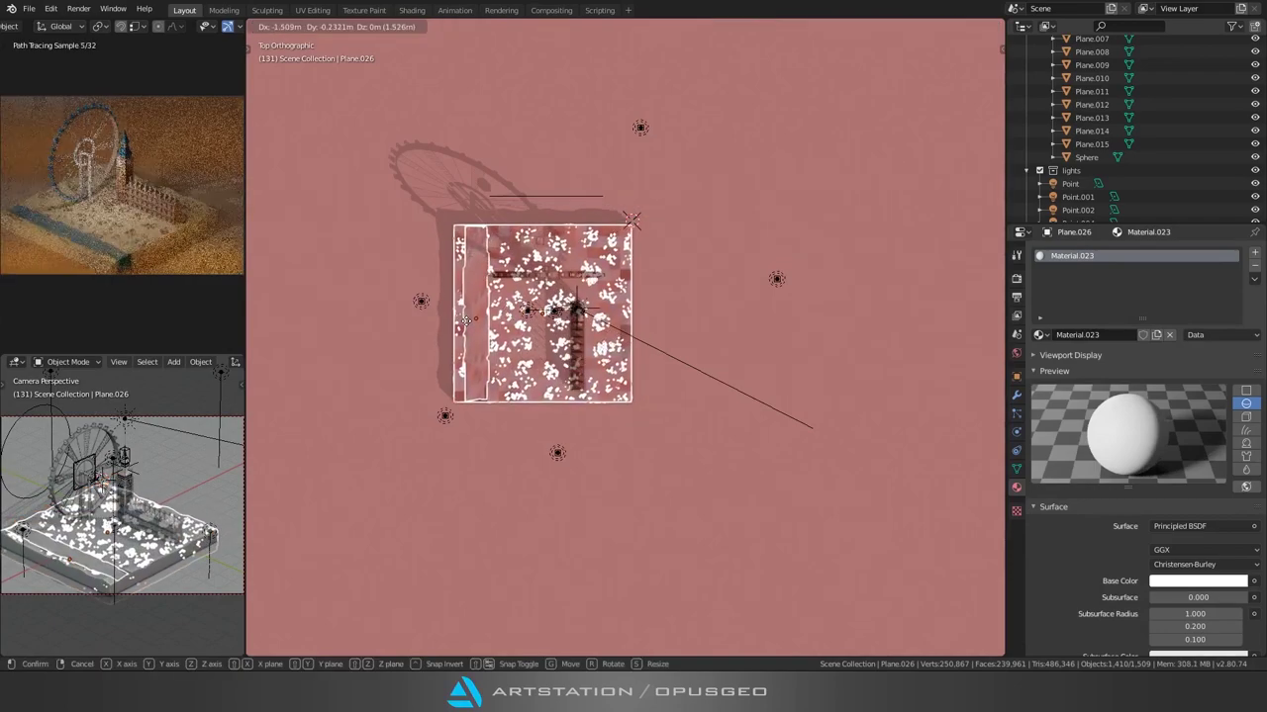
click(465, 401)
key(g)
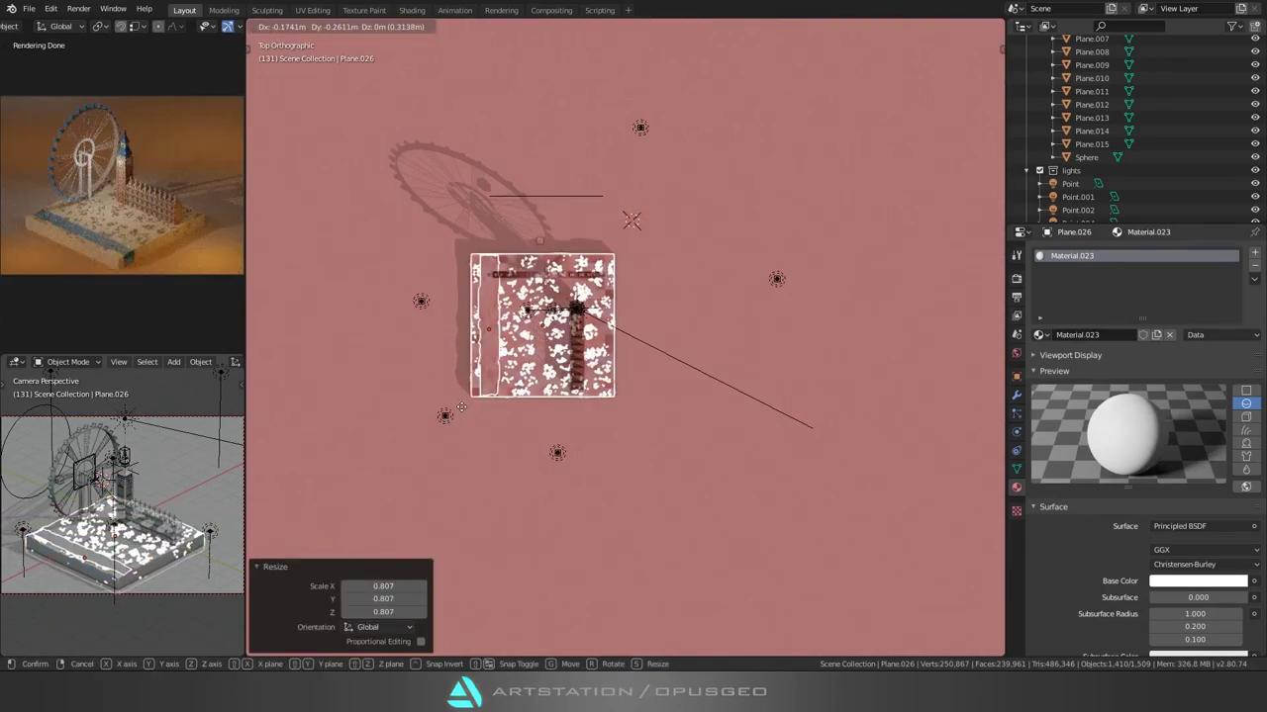
click(462, 407)
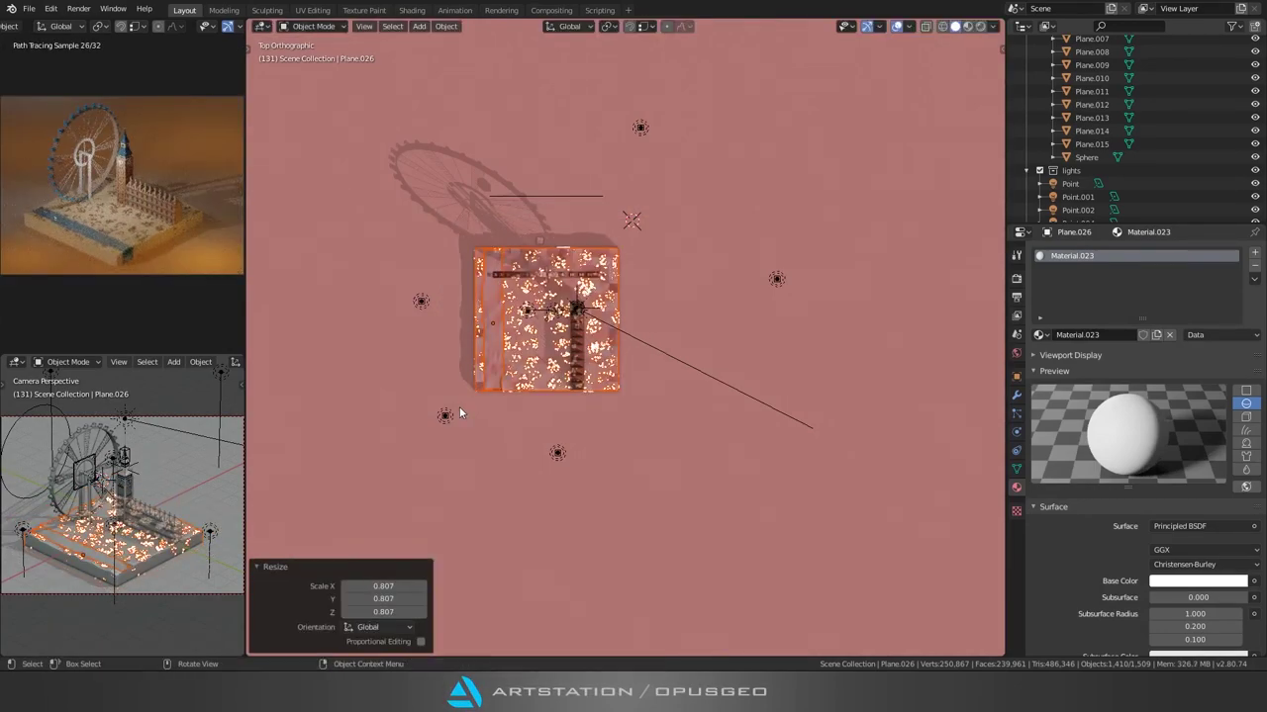
key(ctrl+z)
key(ctrl+z)
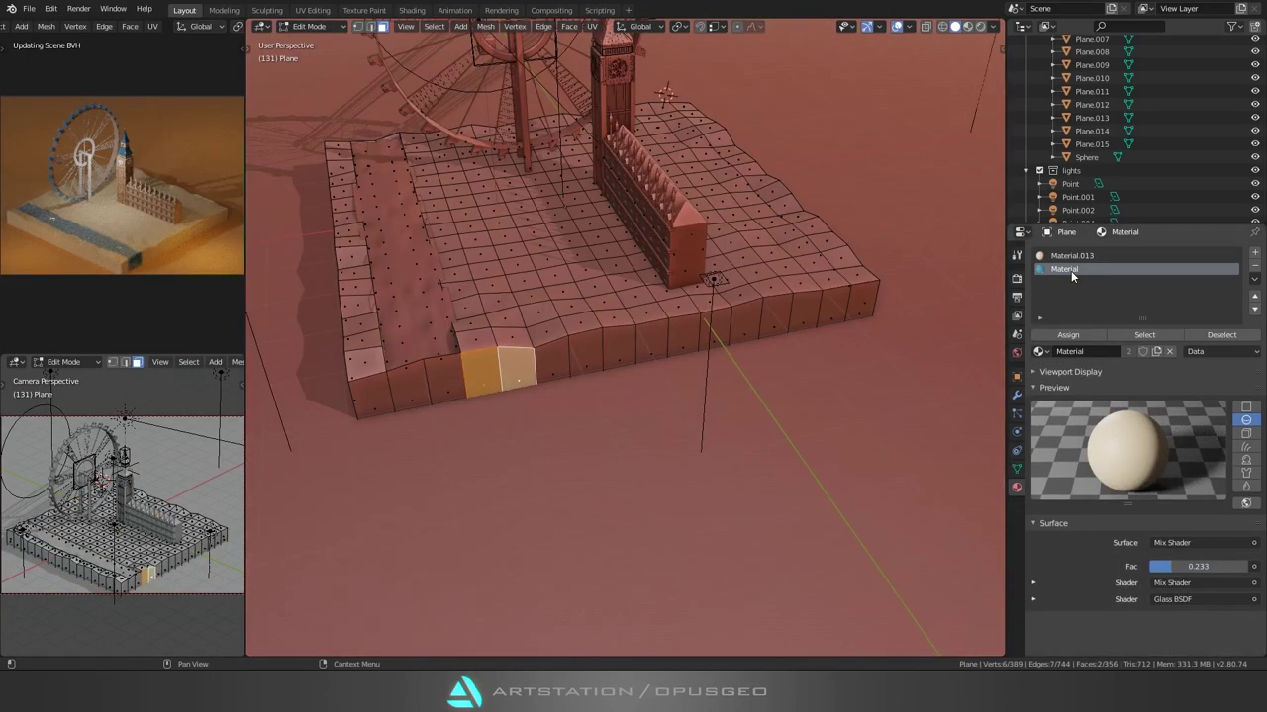
key(ctrl+Tab)
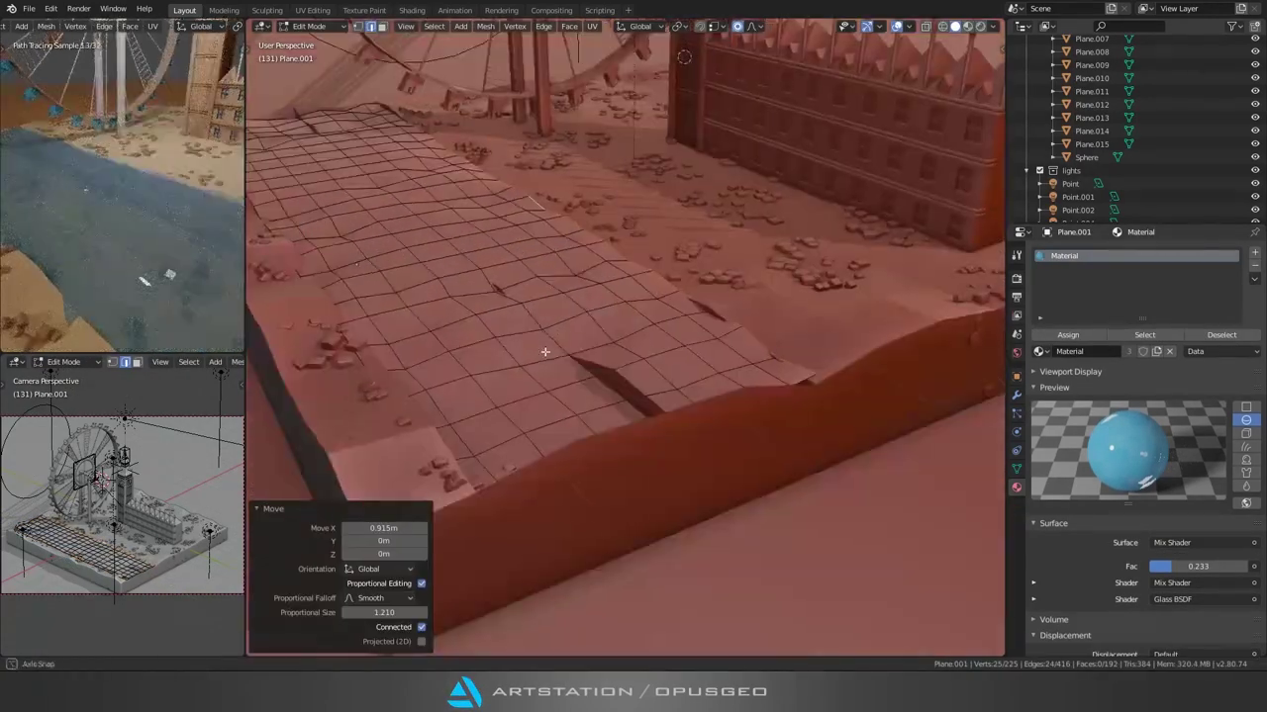
key(ctrl+Tab)
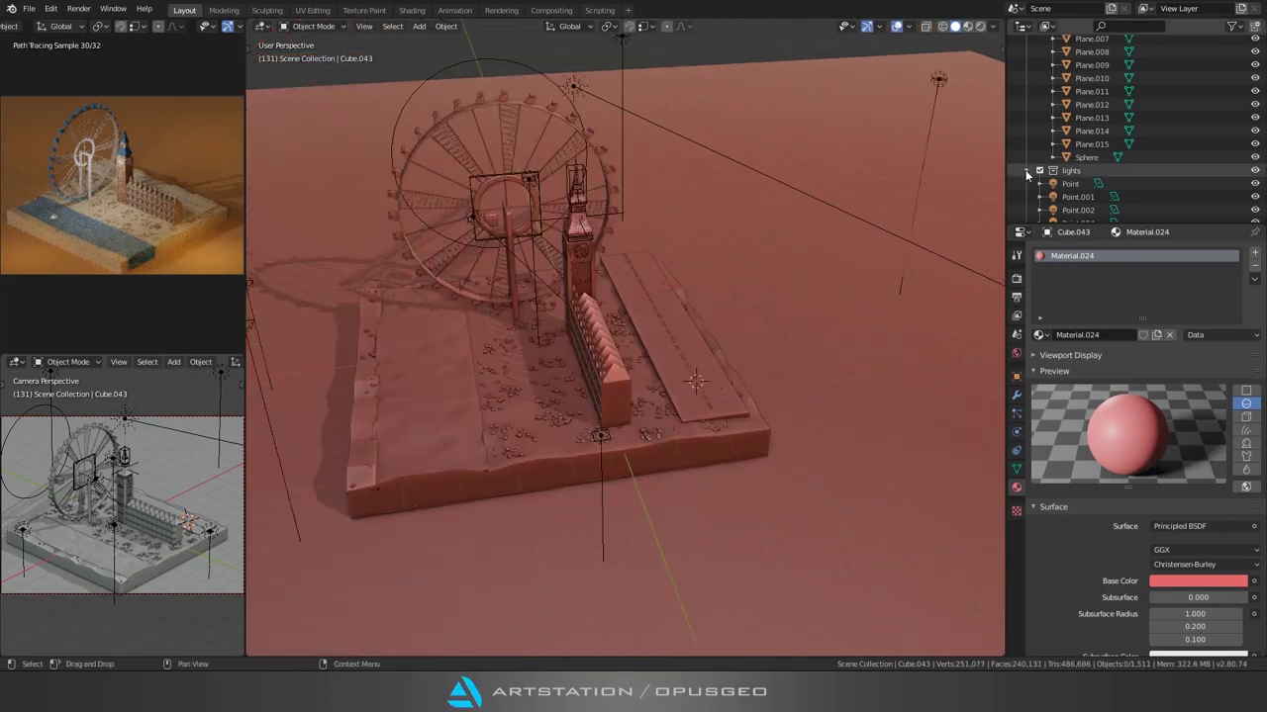
Step: Select the point light in the lights collection and raise it
click(1026, 174)
click(1025, 94)
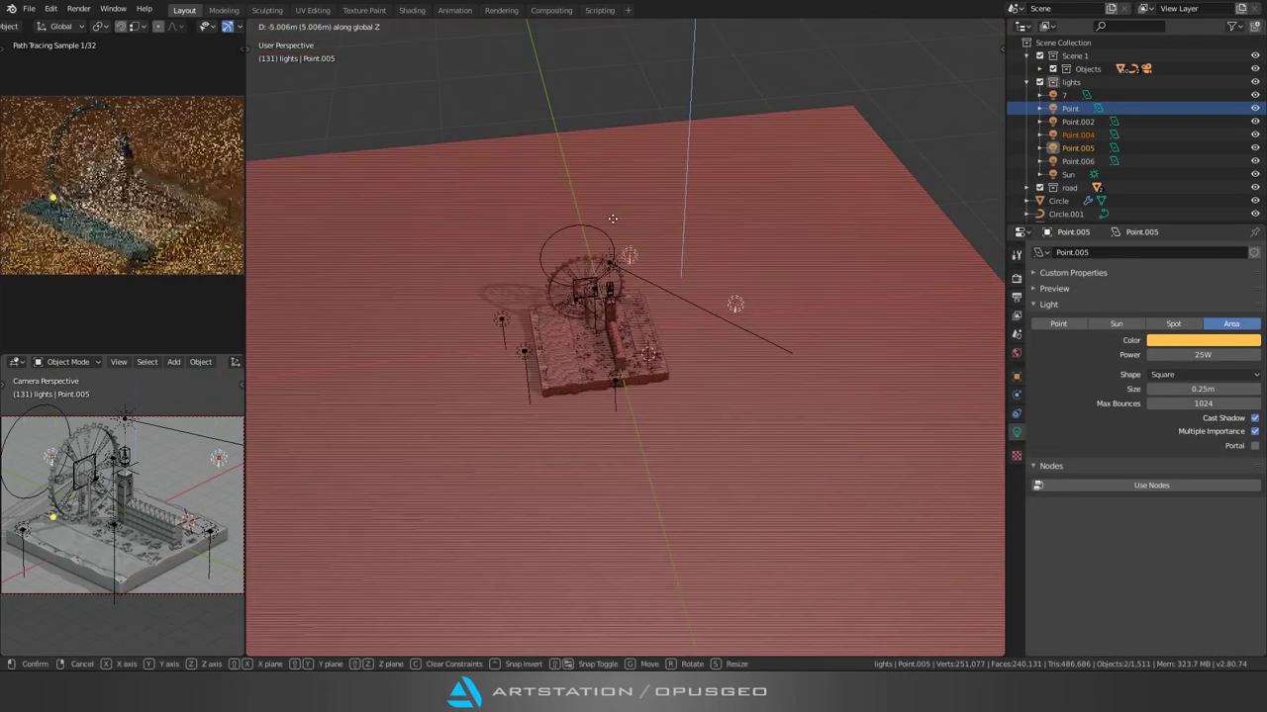
click(602, 167)
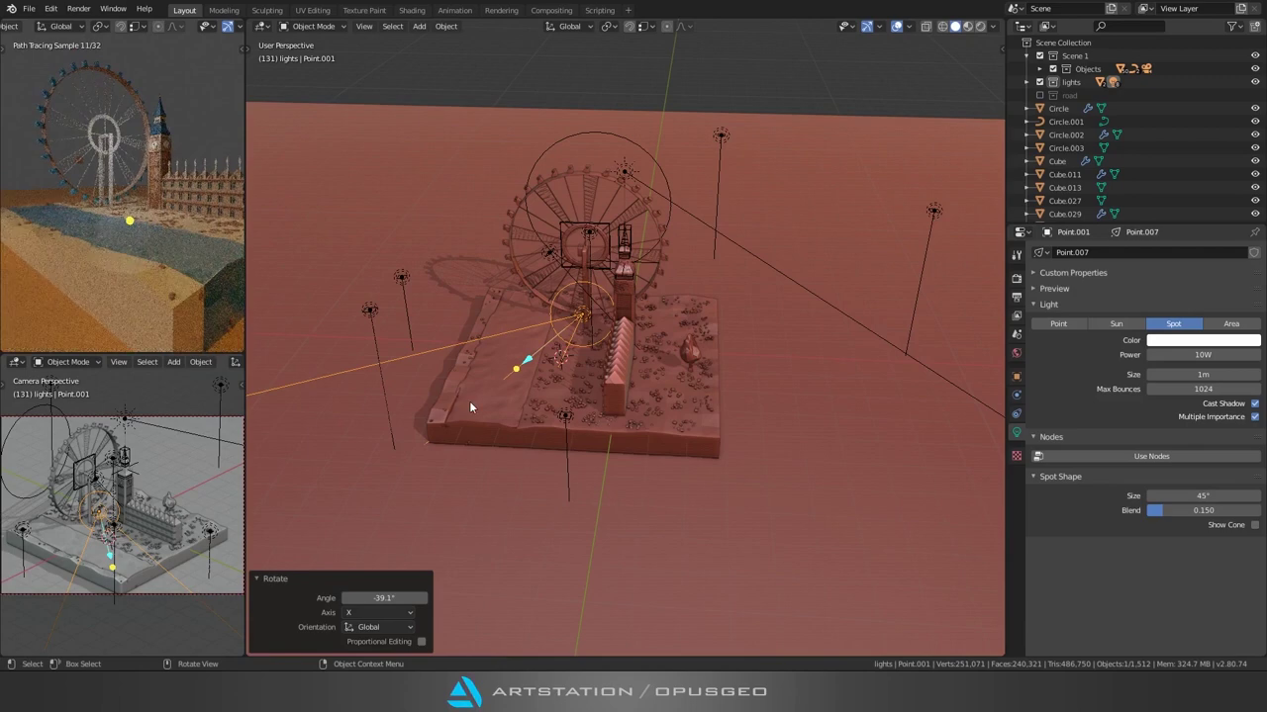
Step: Set the sun light's strength to 1.5
click(469, 401)
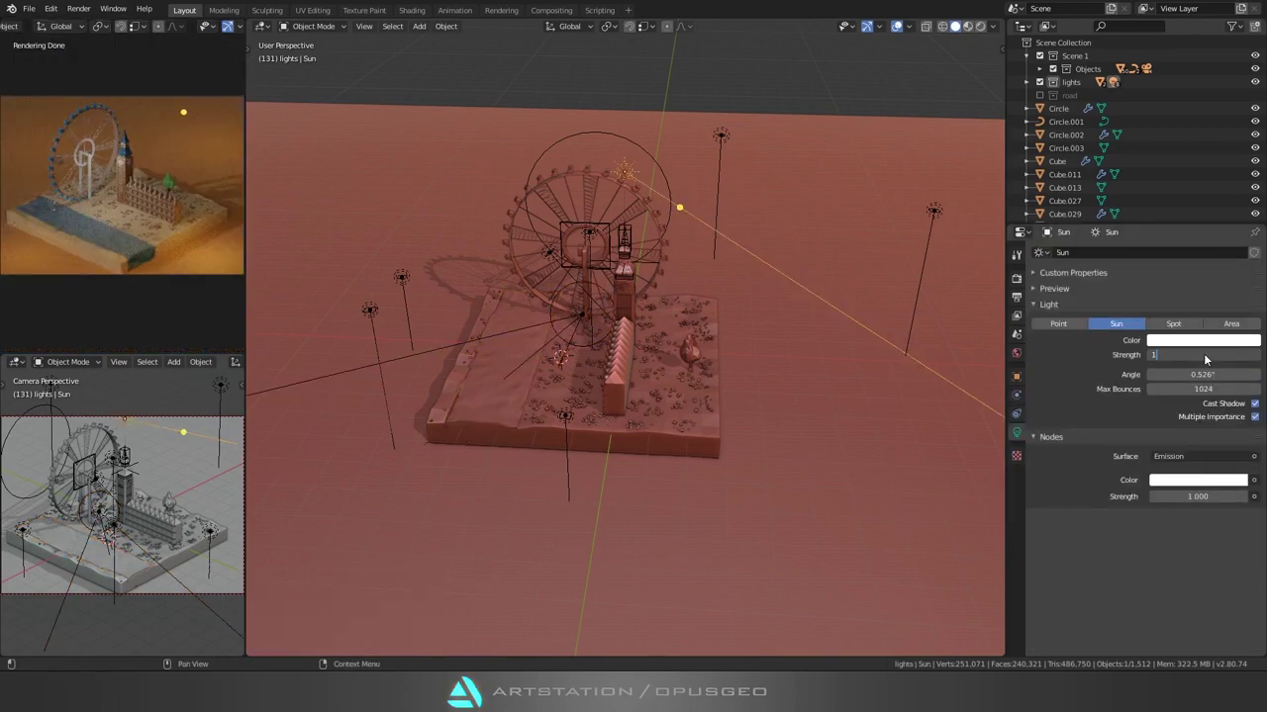
text(.5)
key(Return)
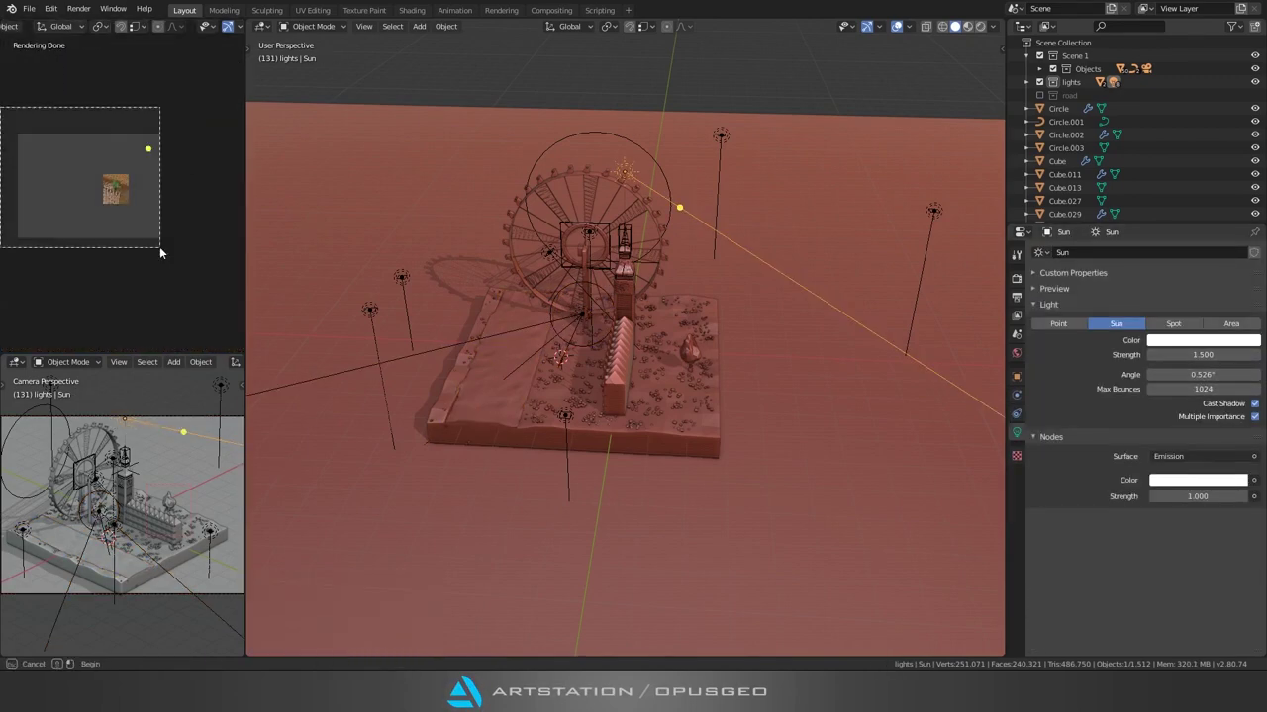
scroll(590, 370, down, 2)
Step: Set the camera's depth of field to focus at about 101 m with f-stop 0.1
drag(1152, 516, 1165, 515)
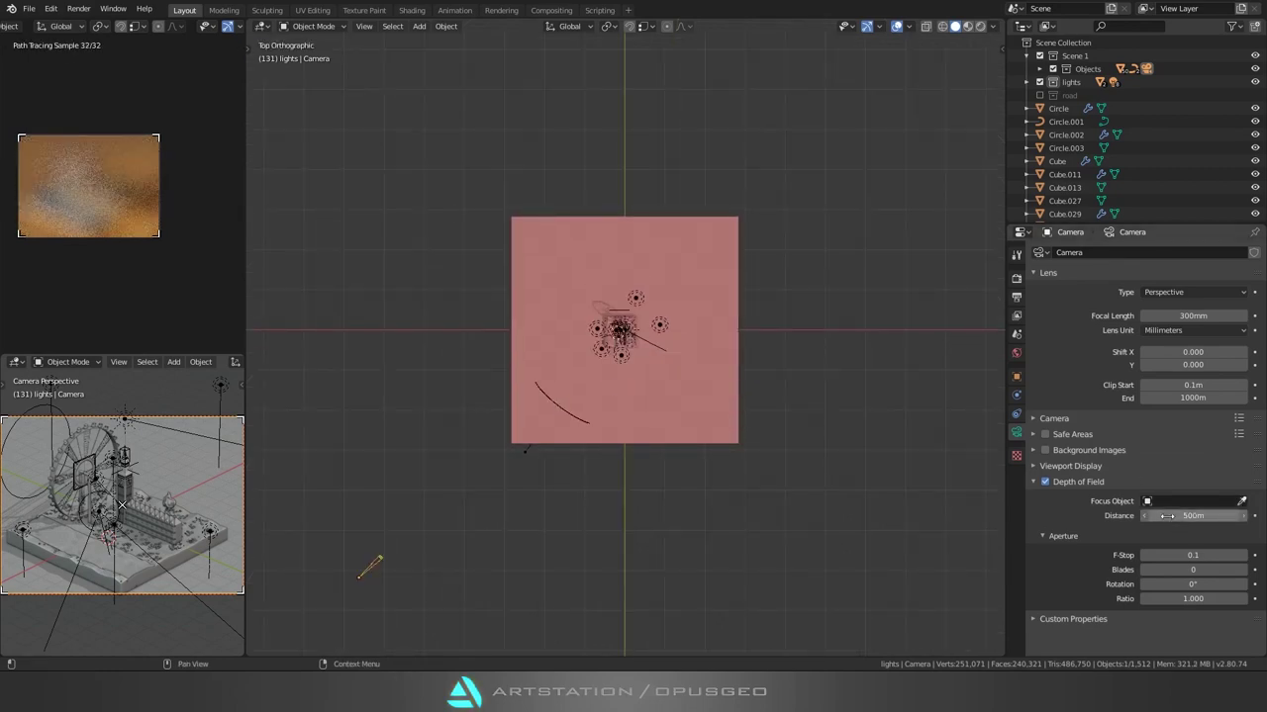
middle_drag(505, 475, 524, 296)
click(1195, 515)
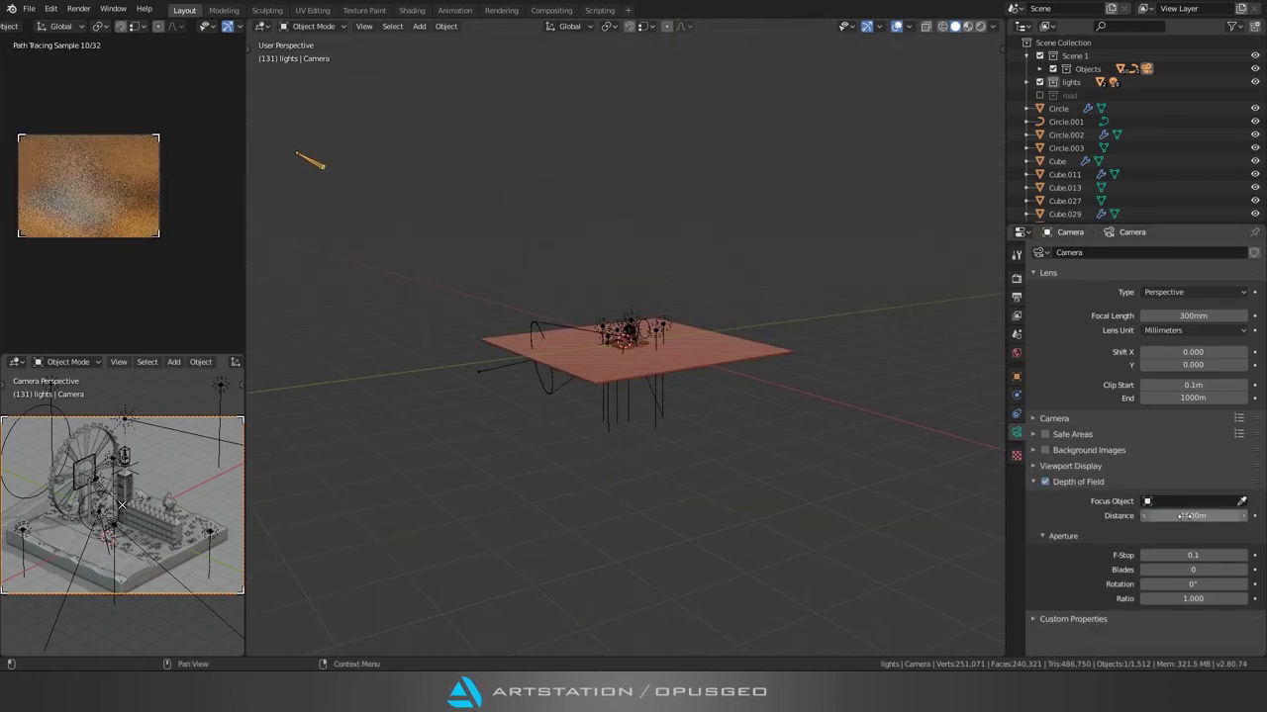
text(15)
drag(1194, 515, 1208, 515)
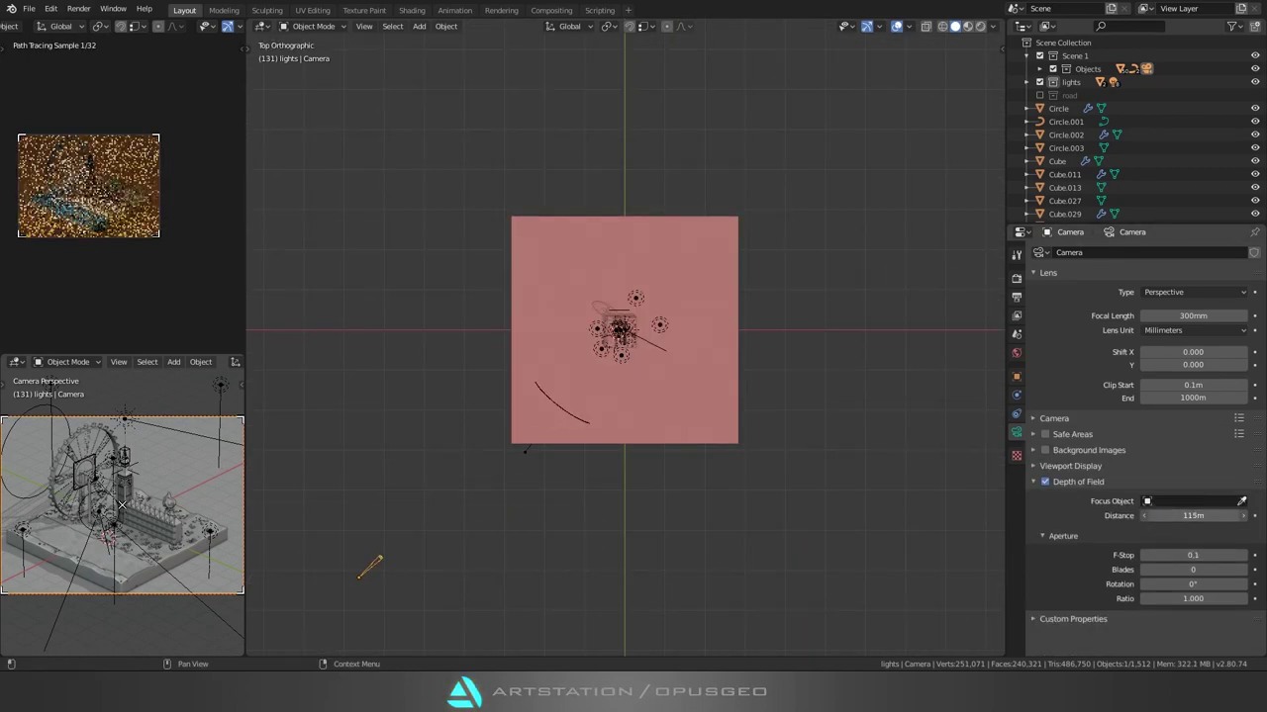
scroll(556, 354, up, 5)
scroll(557, 355, up, 4)
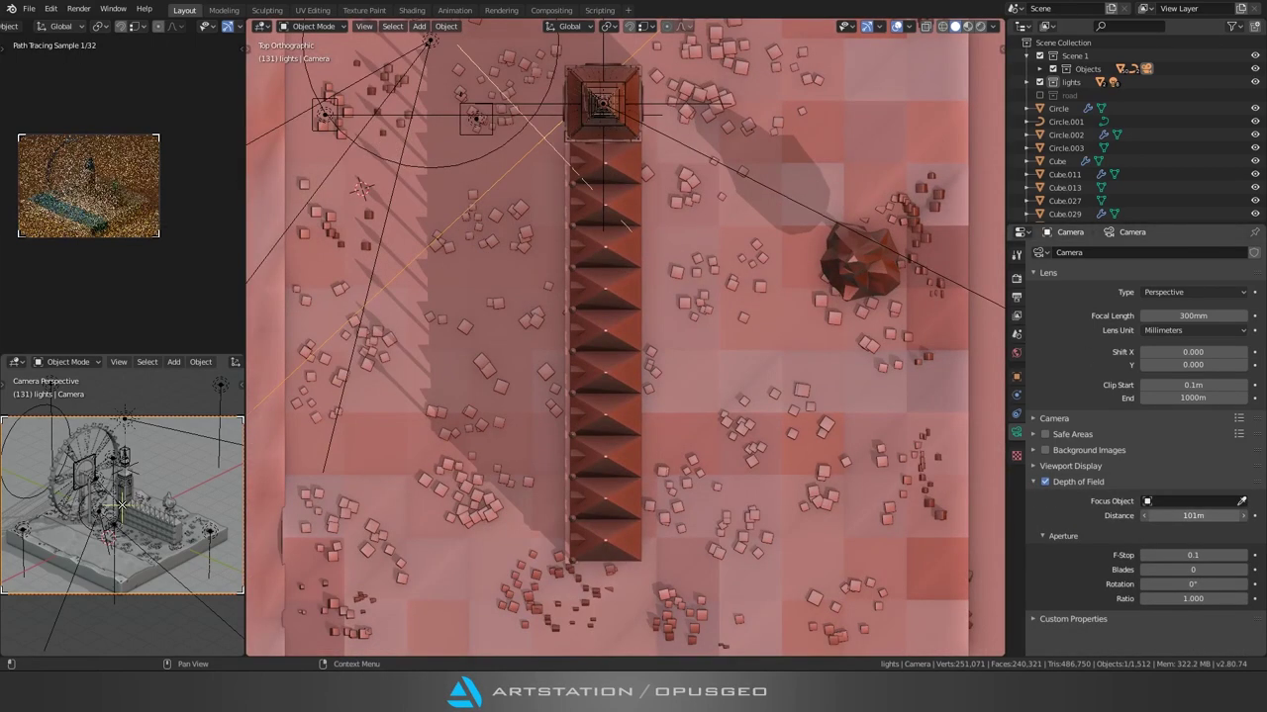
scroll(60, 182, up, 3)
scroll(153, 197, up, 2)
click(1190, 555)
text(1)
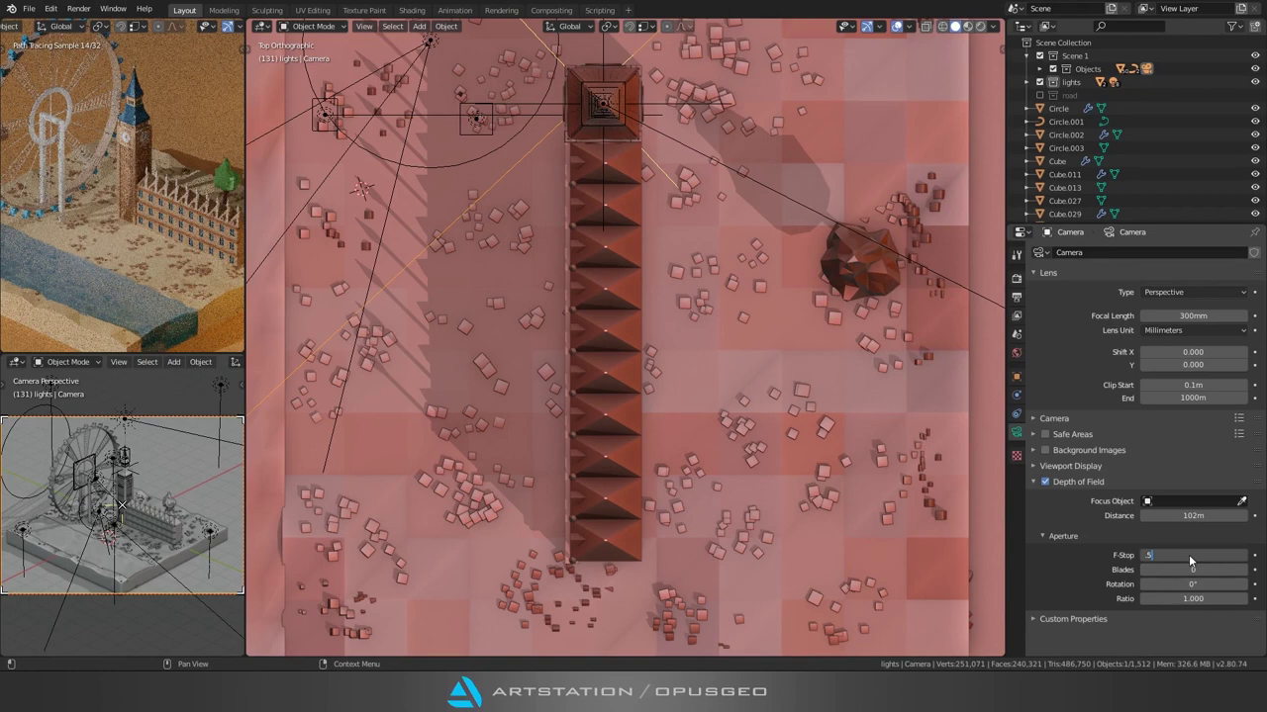
key(Return)
Step: Limit the preview render to a region around the clock tower
key(ctrl+b)
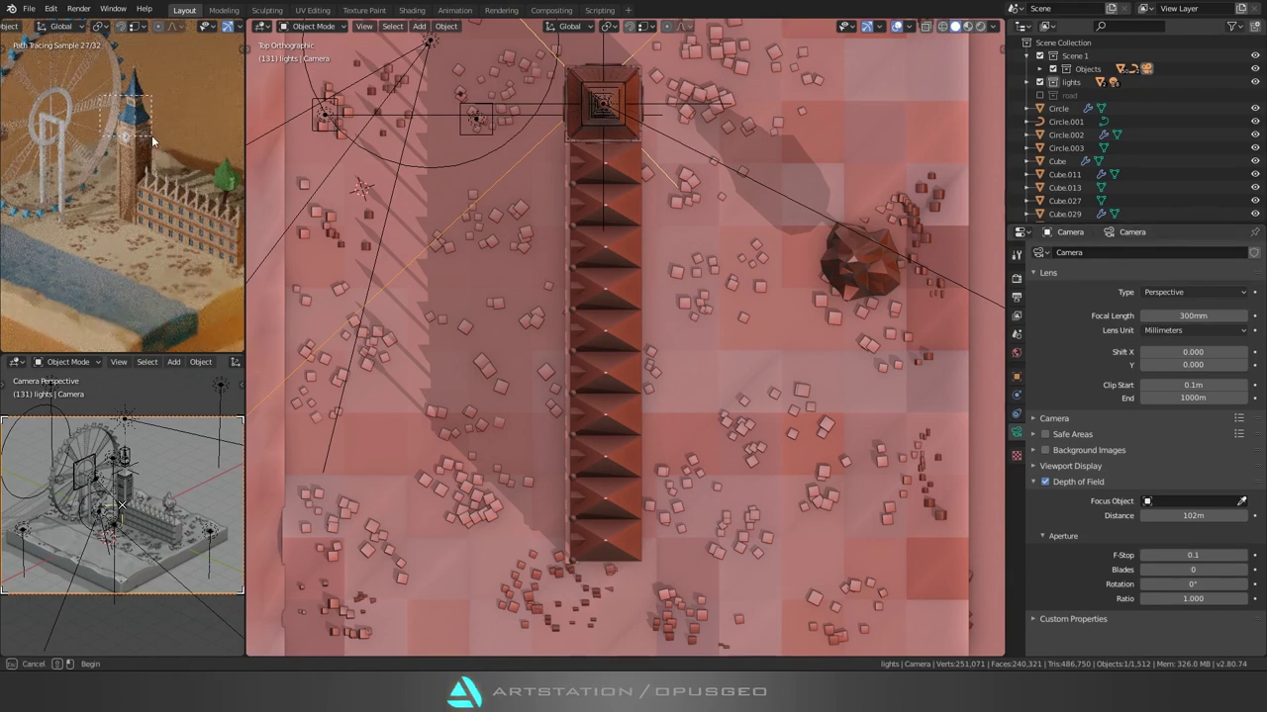
drag(99, 96, 152, 142)
click(1146, 517)
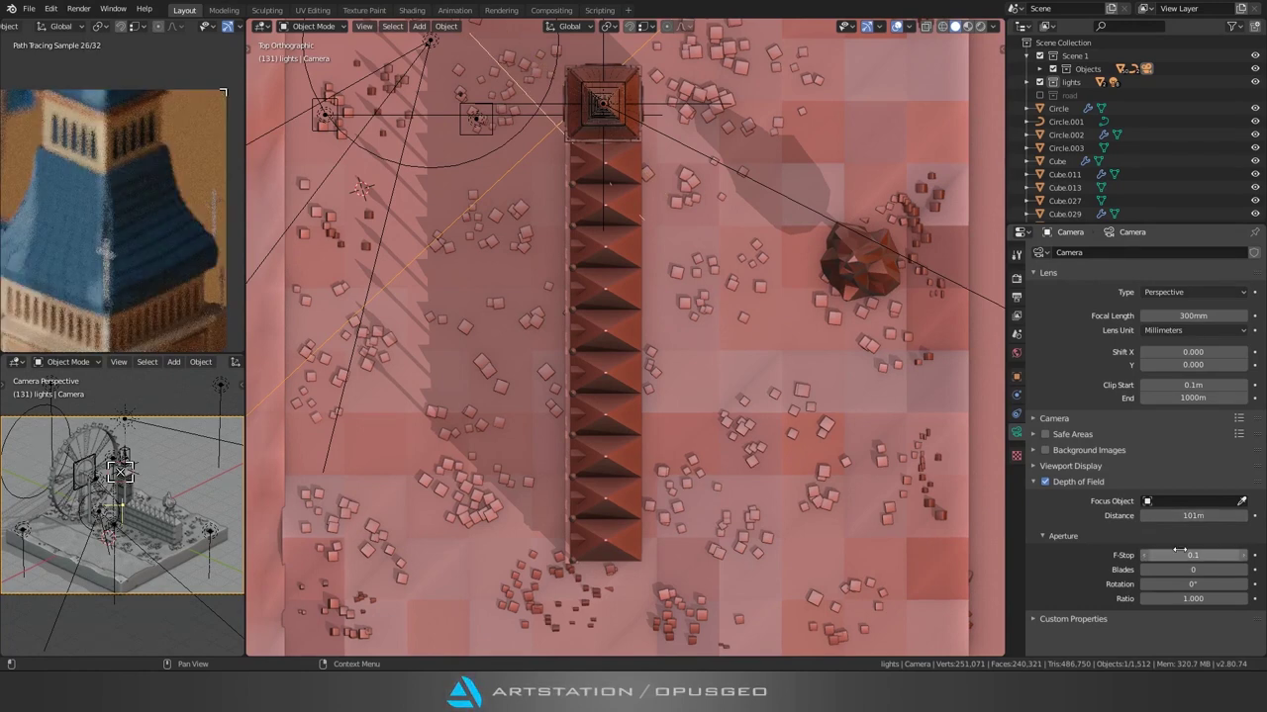
scroll(137, 290, down, 2)
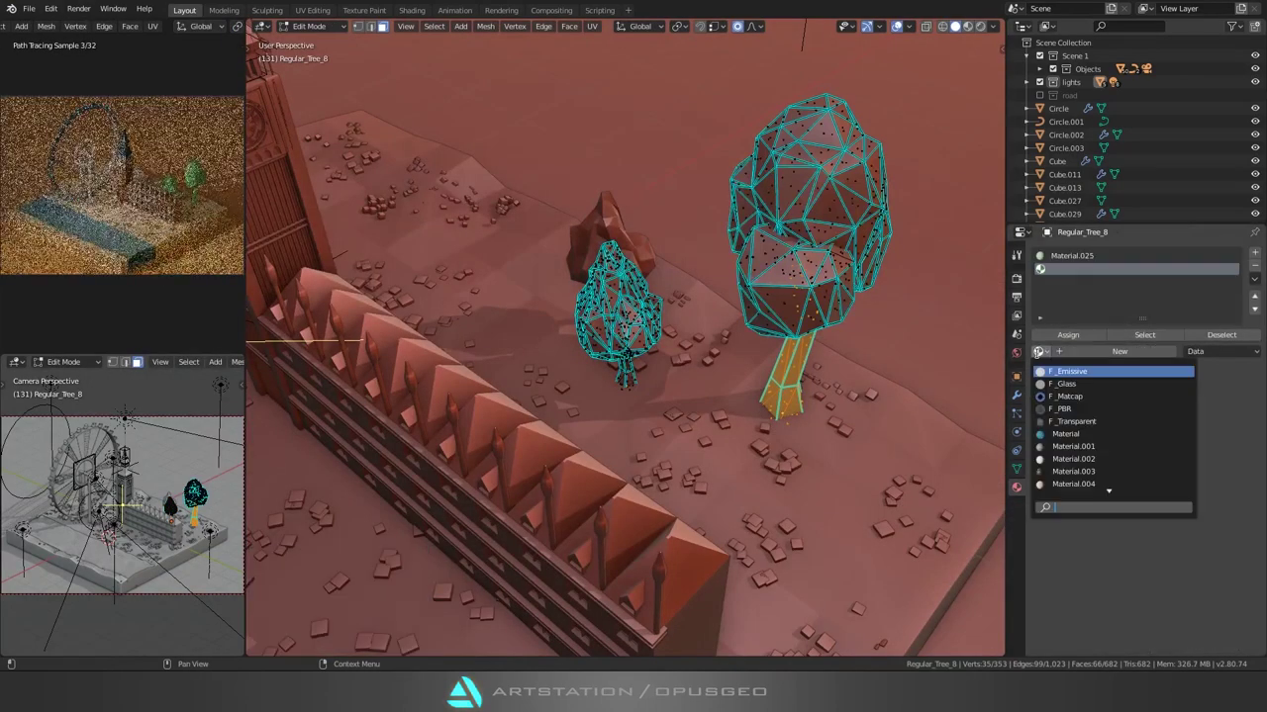
Step: Duplicate the small tree with a Z rotation, then re-angle the Sun light (strength 2.0, 1° angle)
key(Tab)
click(618, 322)
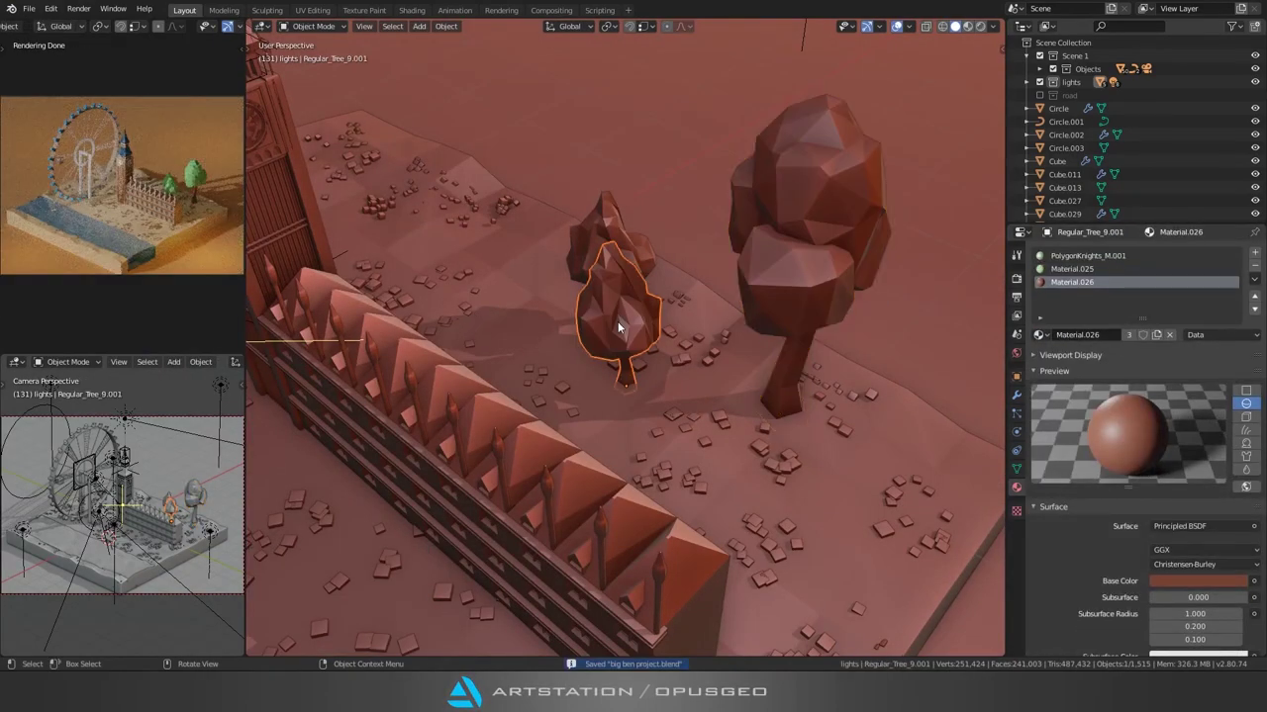
key(shift+d)
key(r)
key(z)
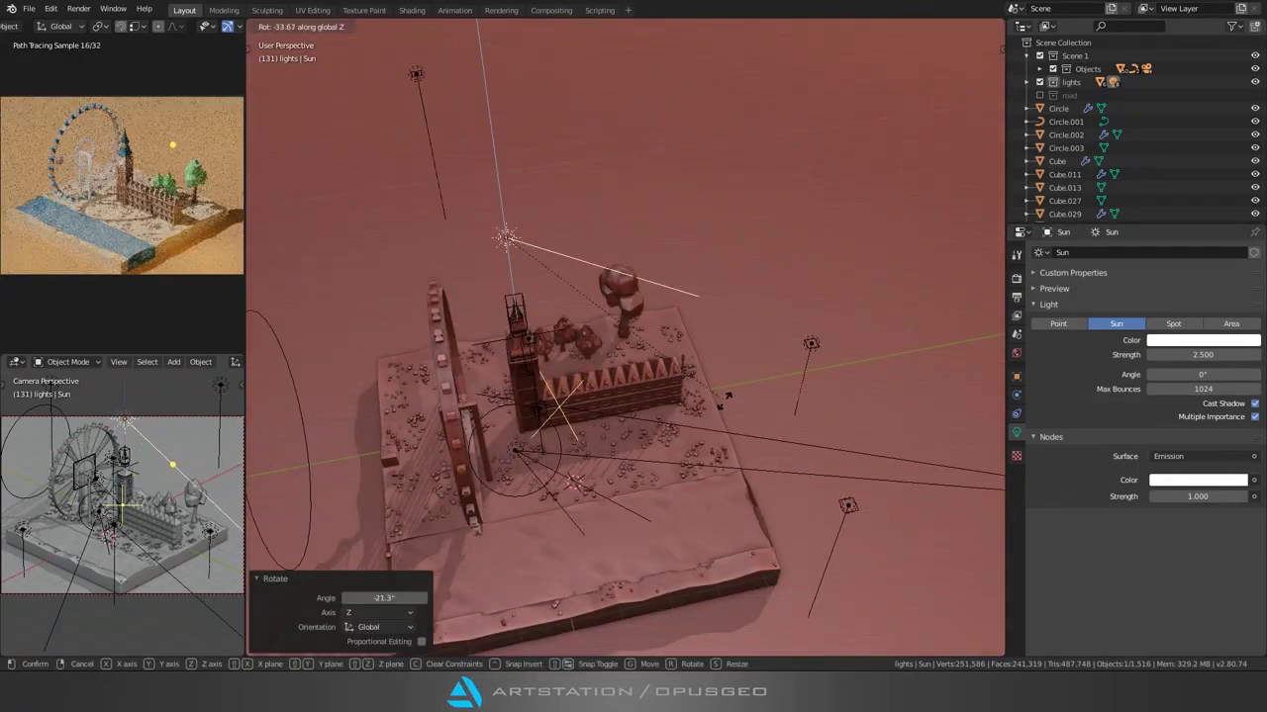
click(725, 400)
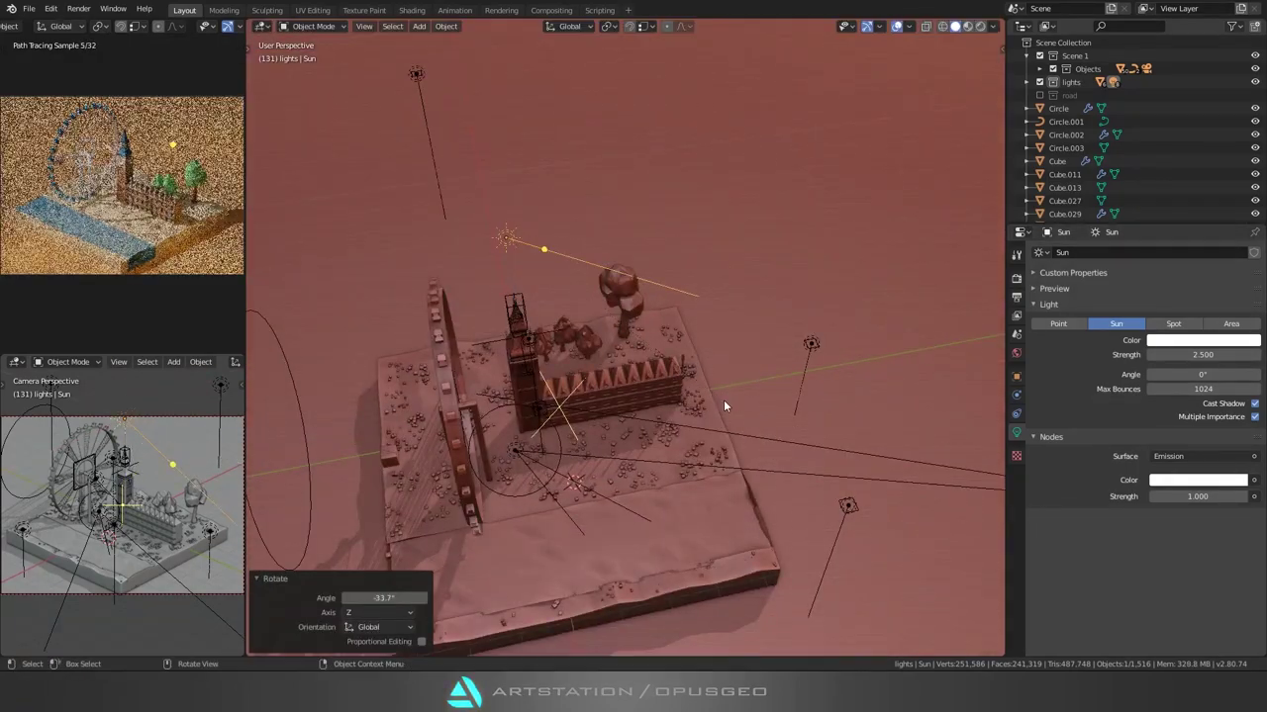
click(1115, 325)
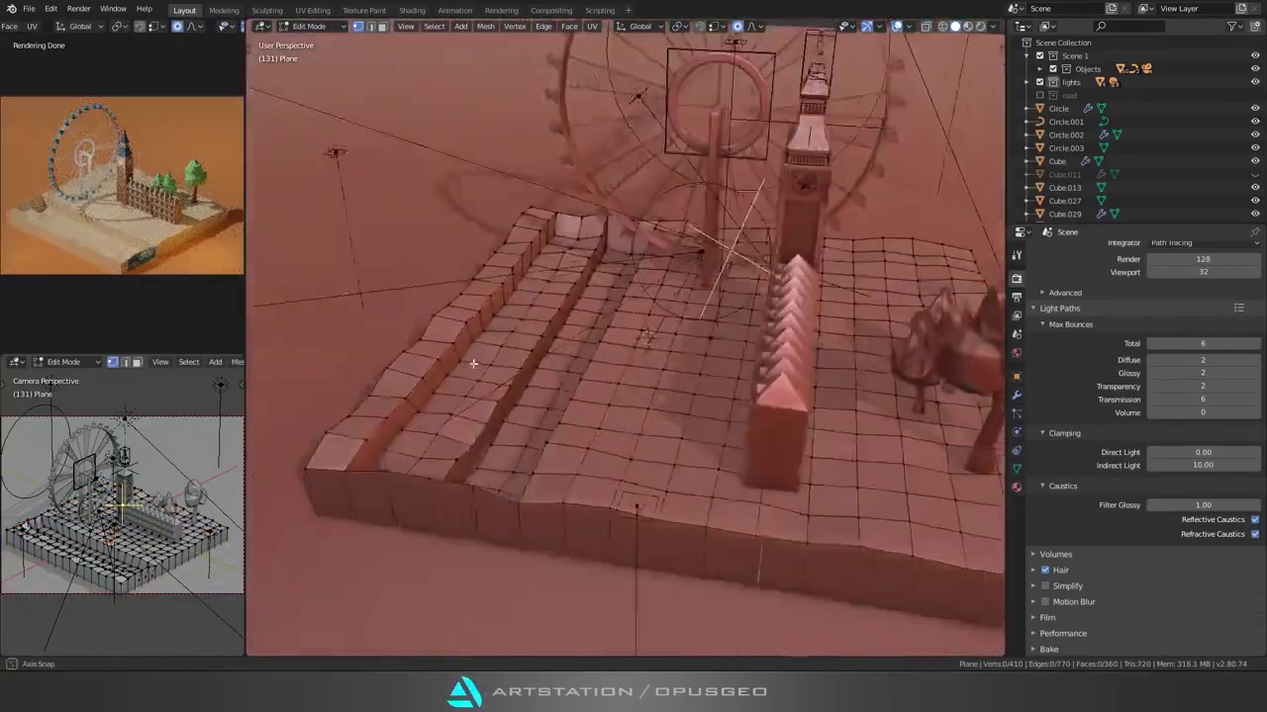
Step: Select the road strip faces on the ground plane and inset them
click(565, 495)
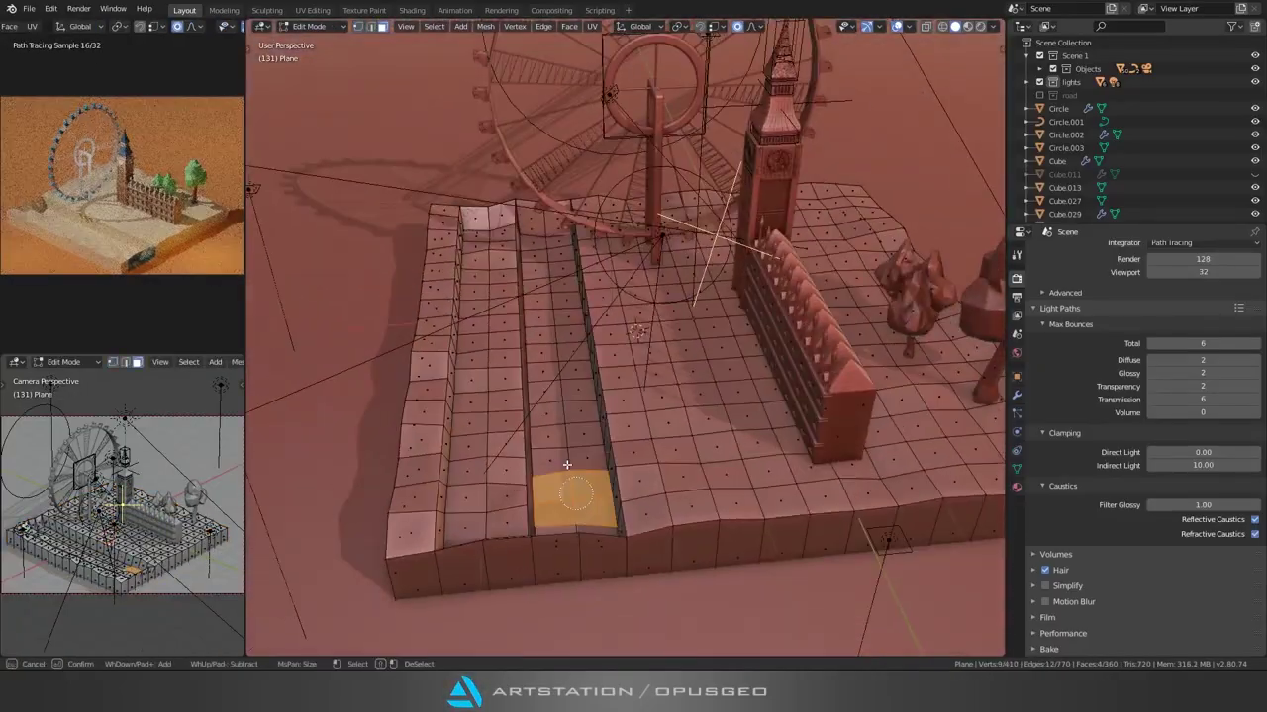
alt+shift+click(550, 356)
alt+shift+click(486, 396)
key(i)
click(593, 429)
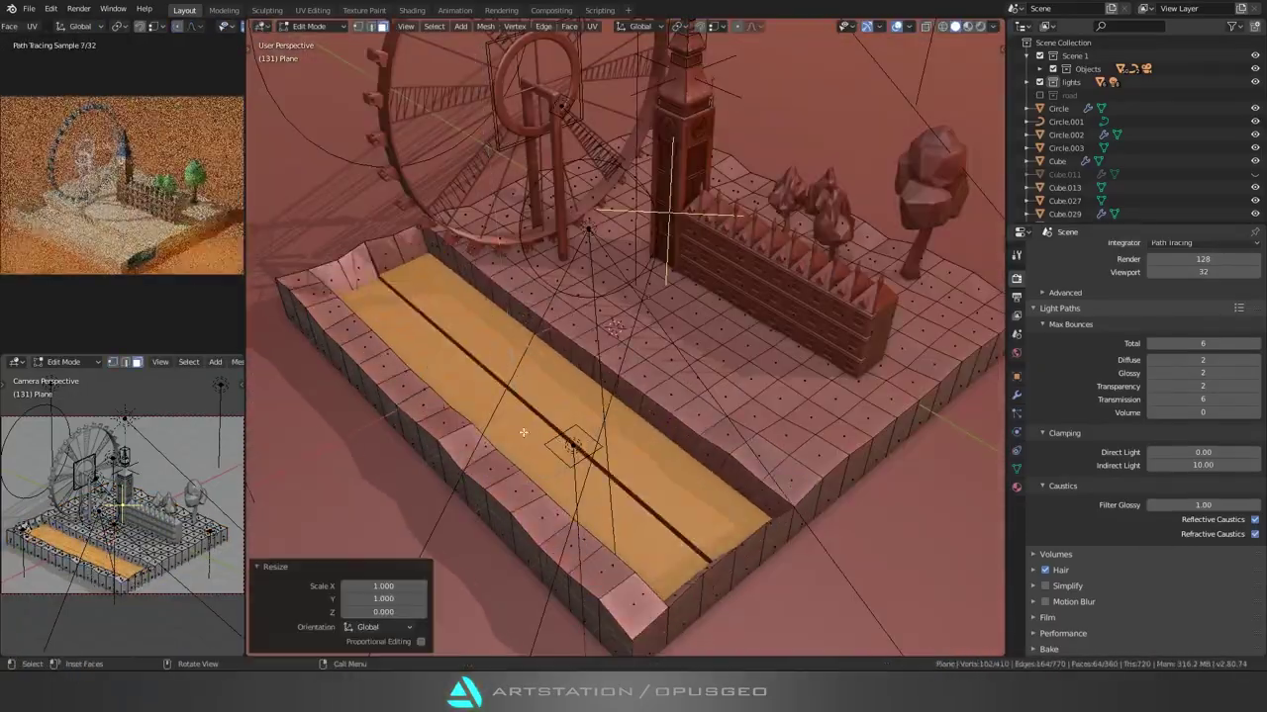
Step: Push the channel floor down with soft falloff and UV-unwrap the river bed faces
key(2)
alt+click(585, 405)
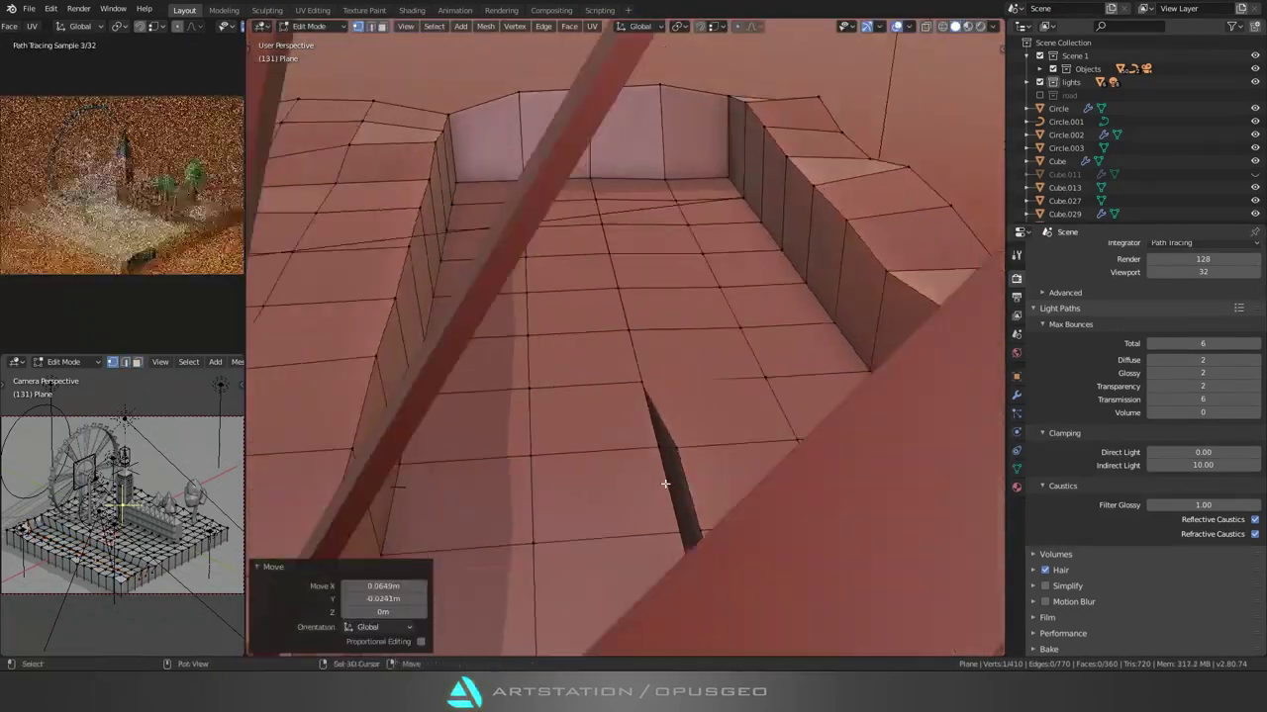
key(g)
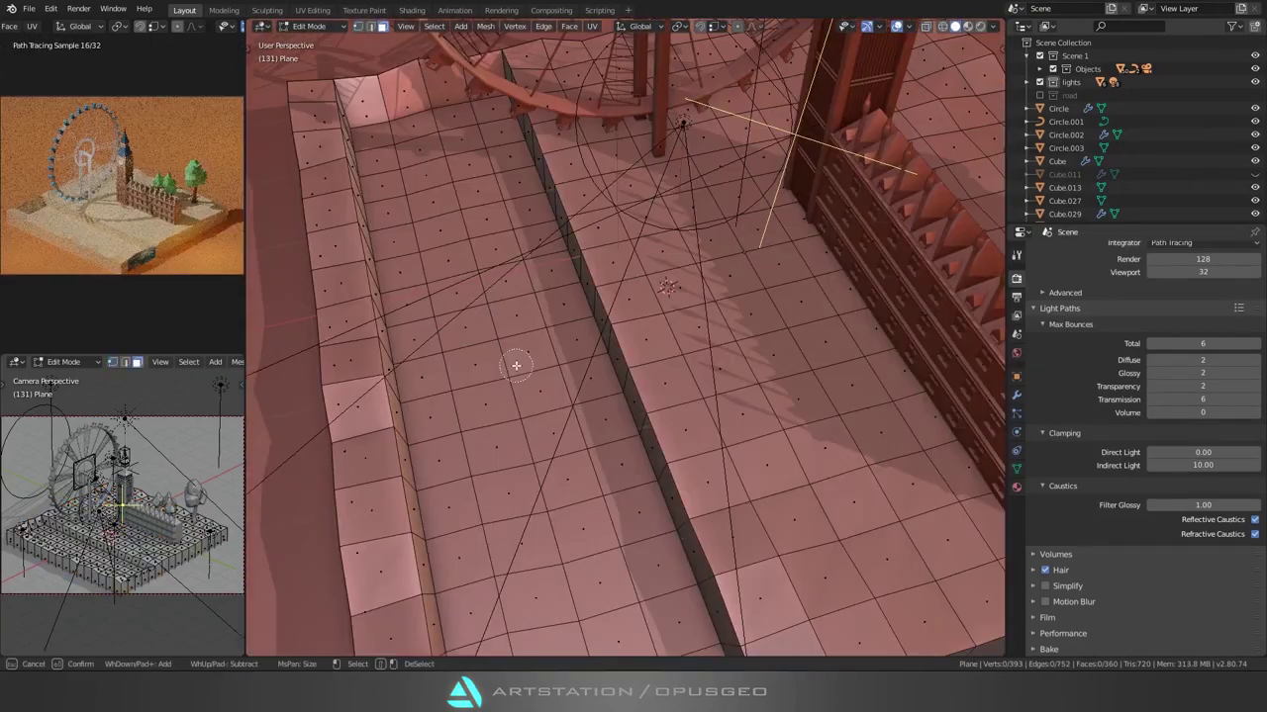
click(499, 376)
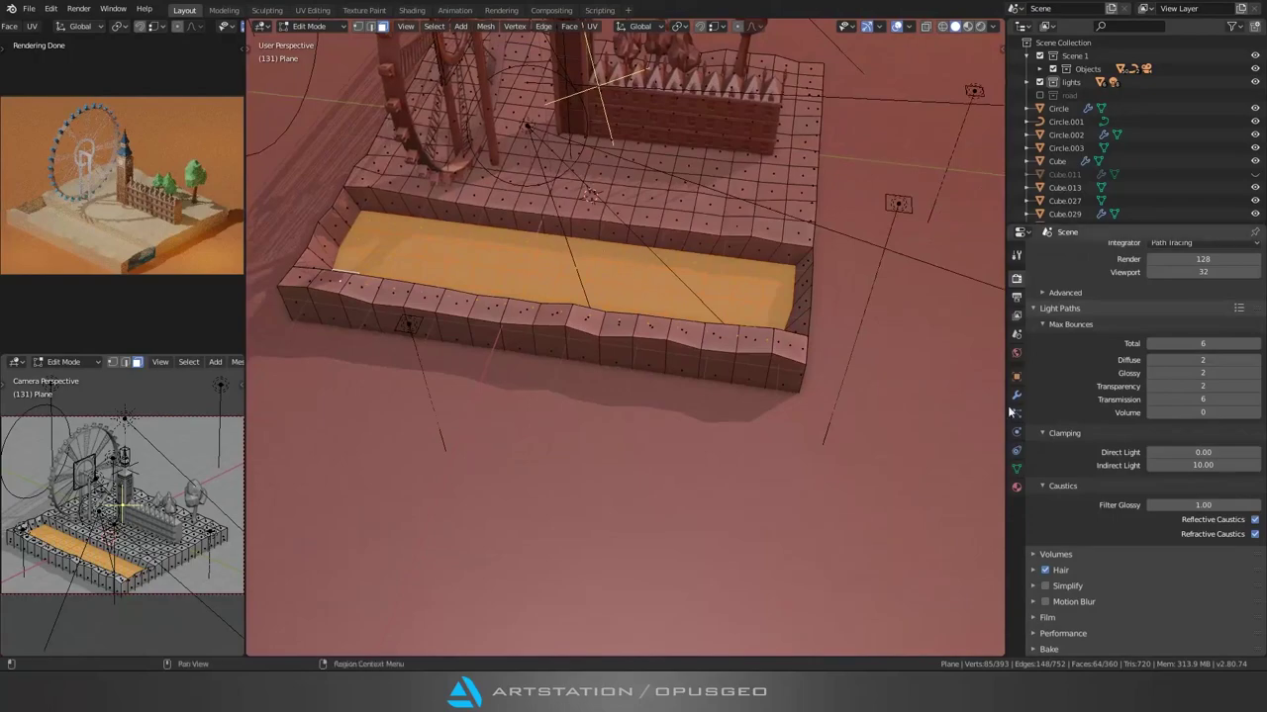
click(672, 452)
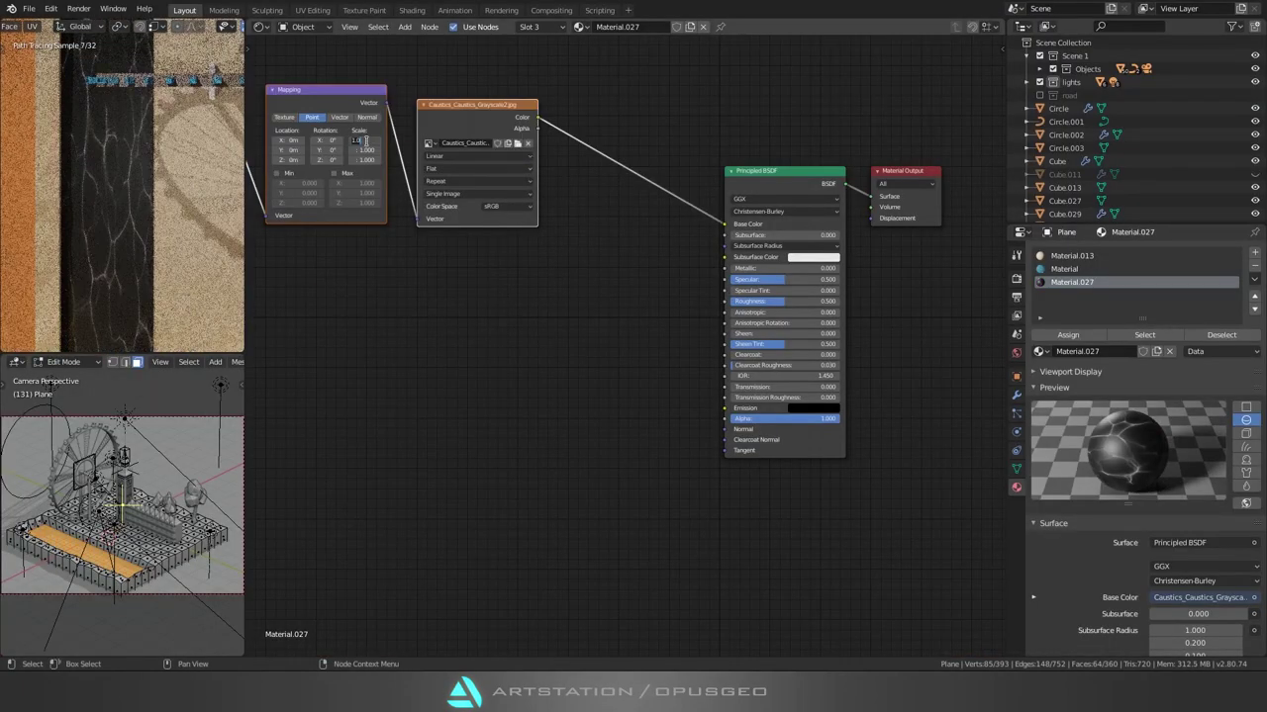
Step: Make Material.027 mix Transparent BSDF and strength-5 Emission via the Caustics_Caustics_Grayscale2.jpg texture
key(Tab)
key(Tab)
text(5)
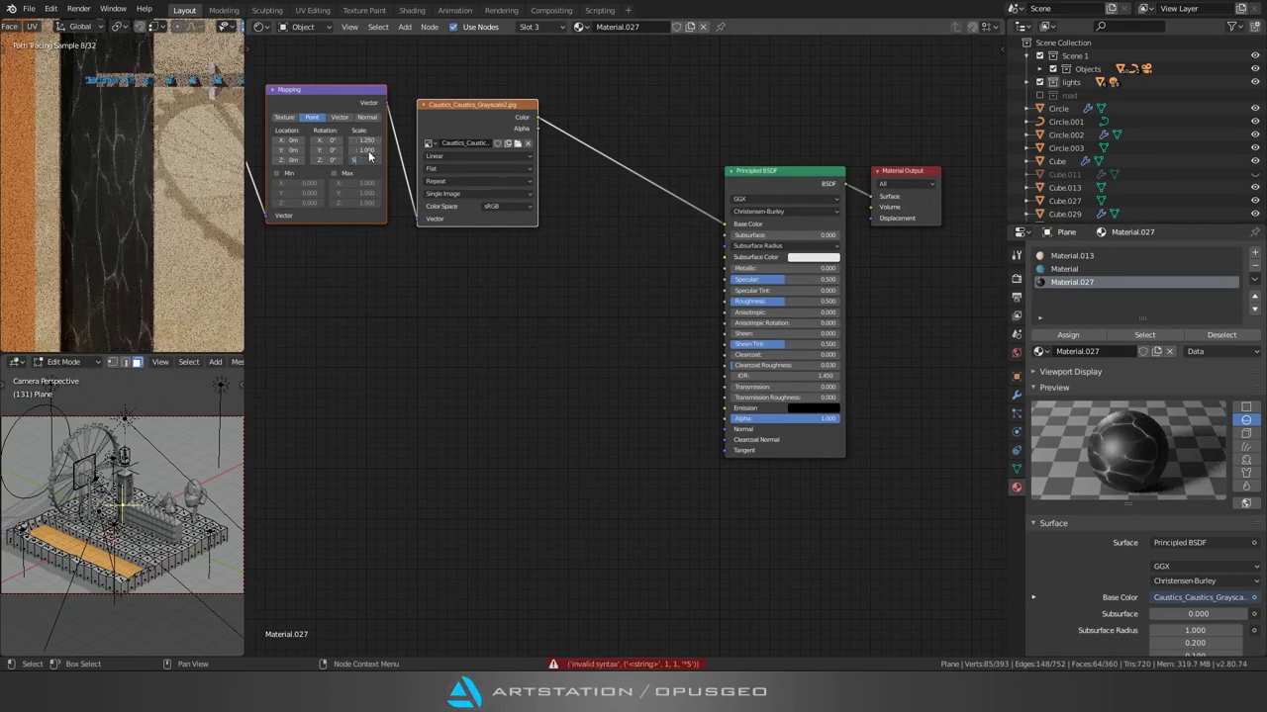
click(618, 343)
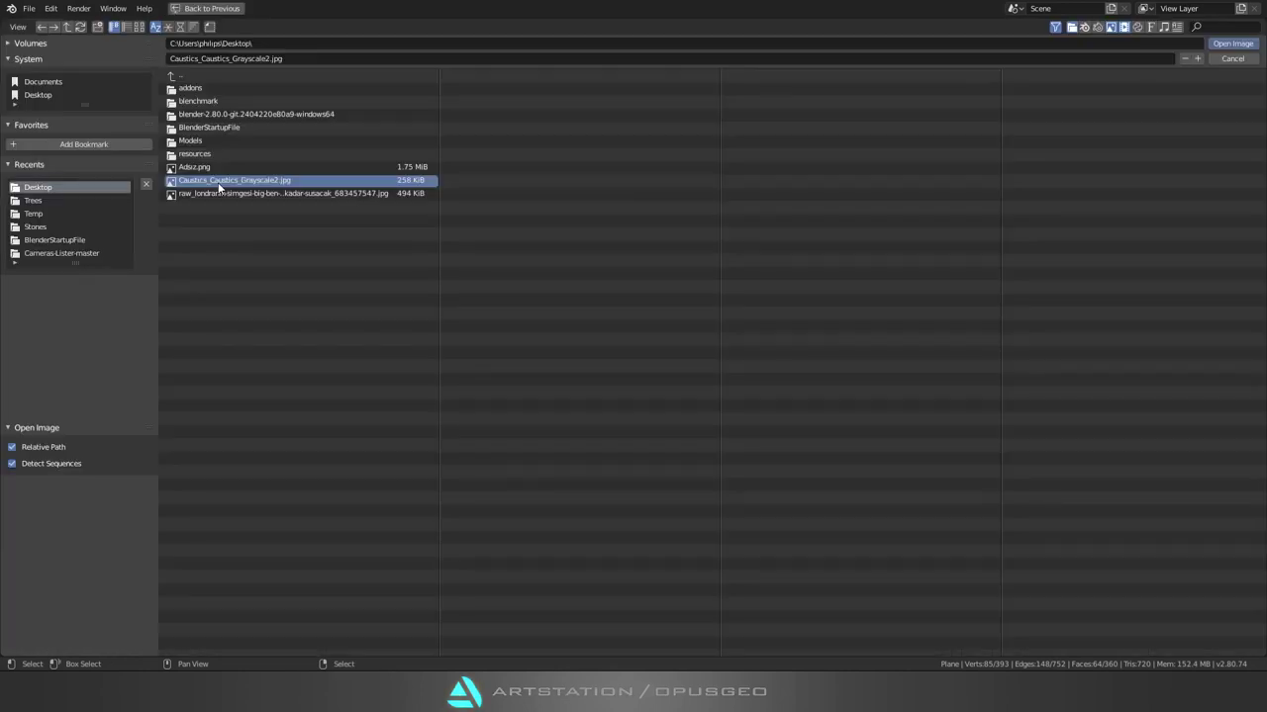
double_click(219, 188)
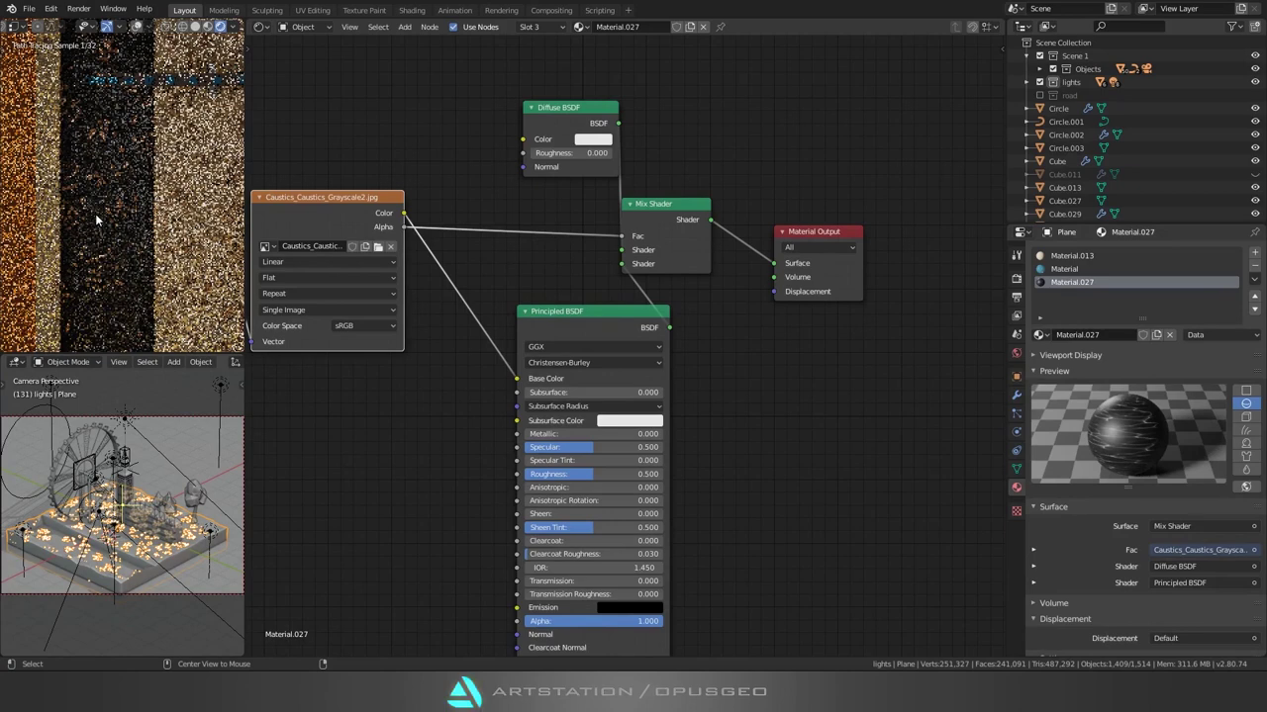
drag(598, 316, 690, 333)
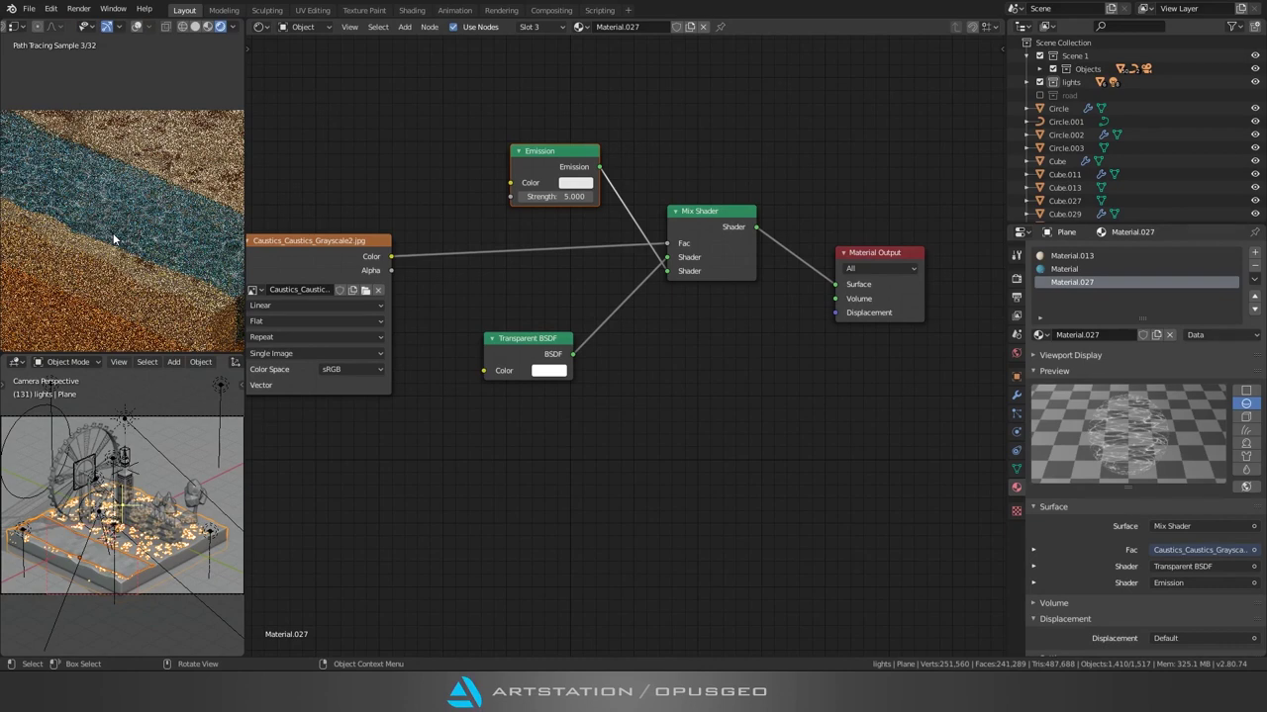
double_click(574, 196)
text(0)
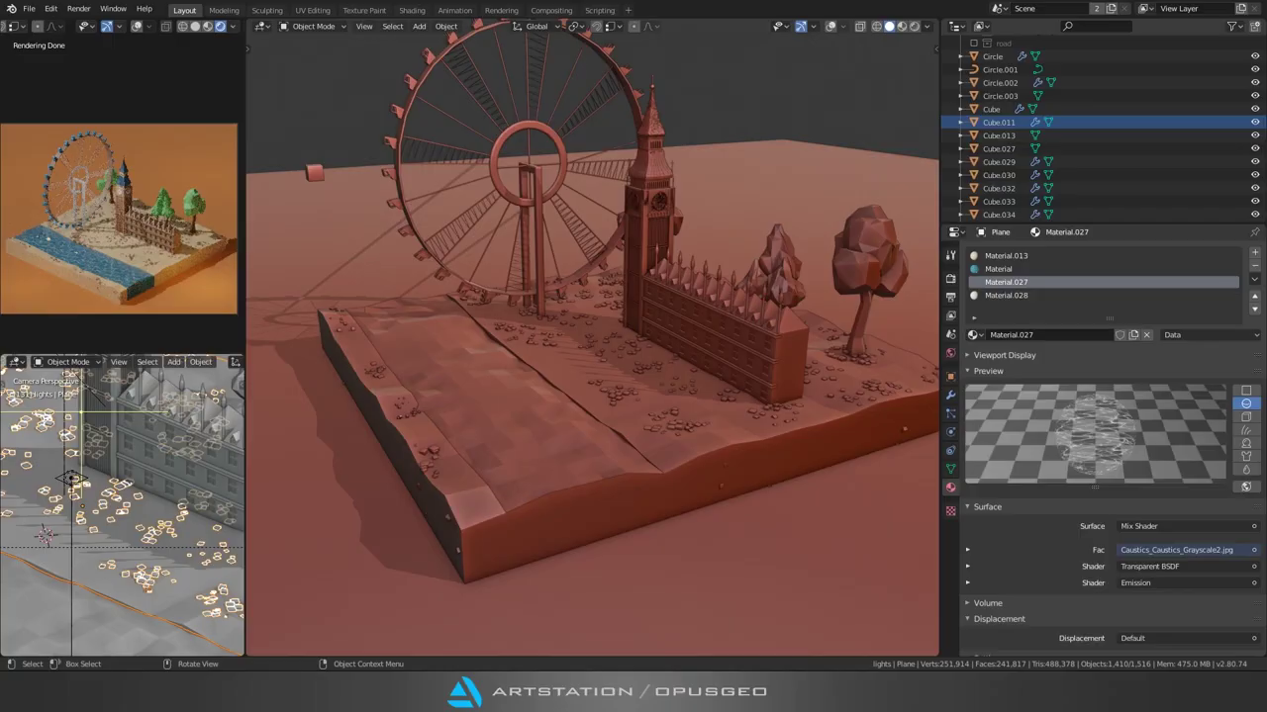
Step: Raise tree Regular_Tree_8.001 vertically, then switch to the top view
mouse_move(519, 399)
middle_down()
mouse_move(511, 308)
mouse_move(545, 385)
mouse_move(638, 421)
mouse_move(678, 319)
middle_up()
click(950, 278)
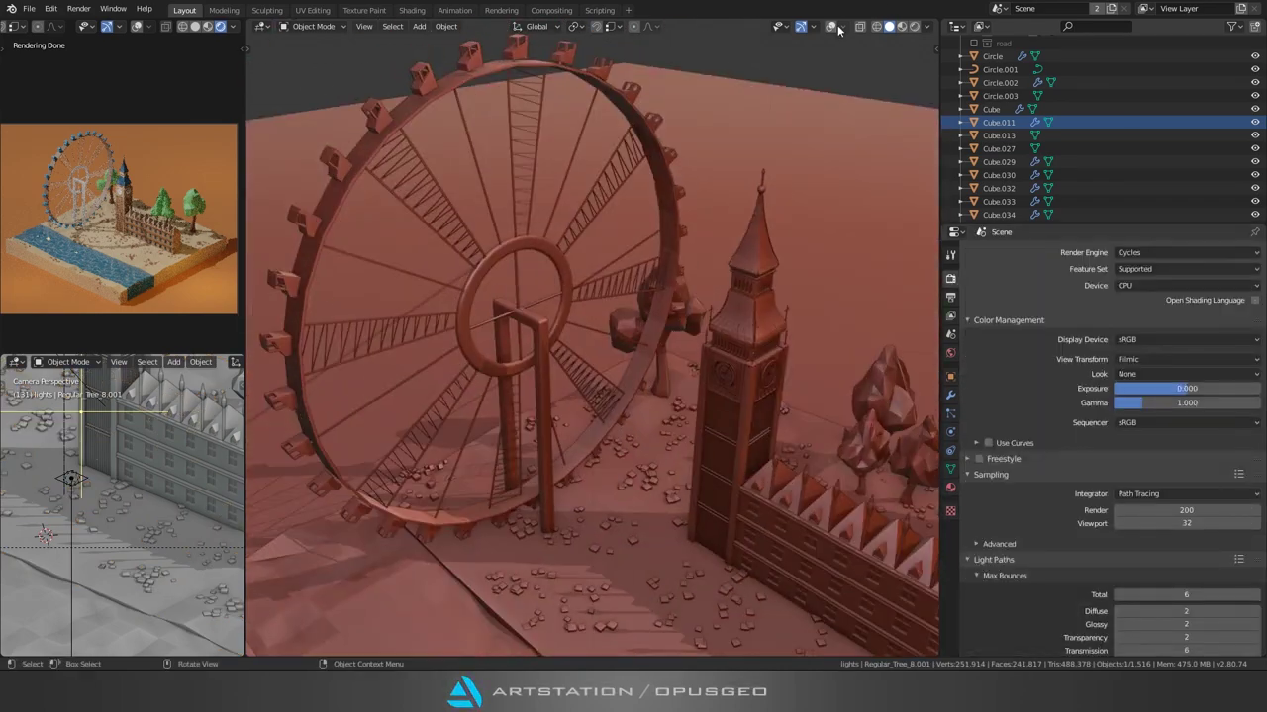
click(679, 319)
key(g)
key(z)
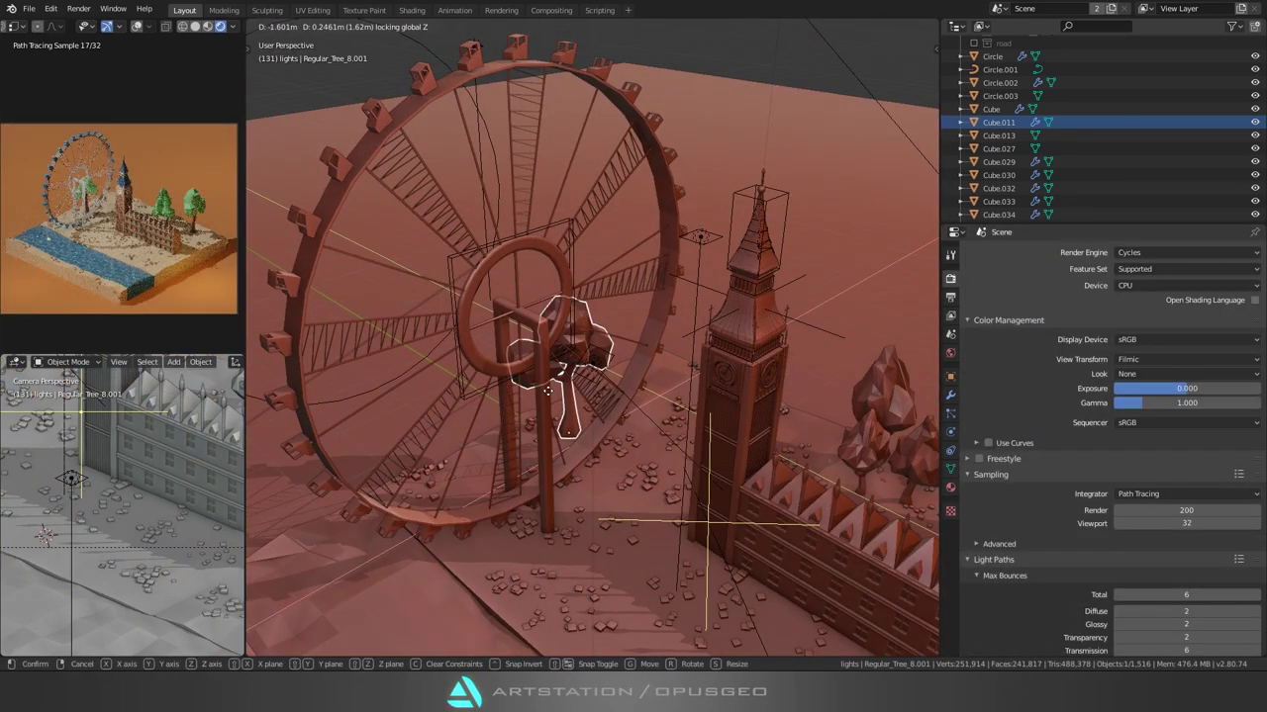
click(548, 390)
key(KP_7)
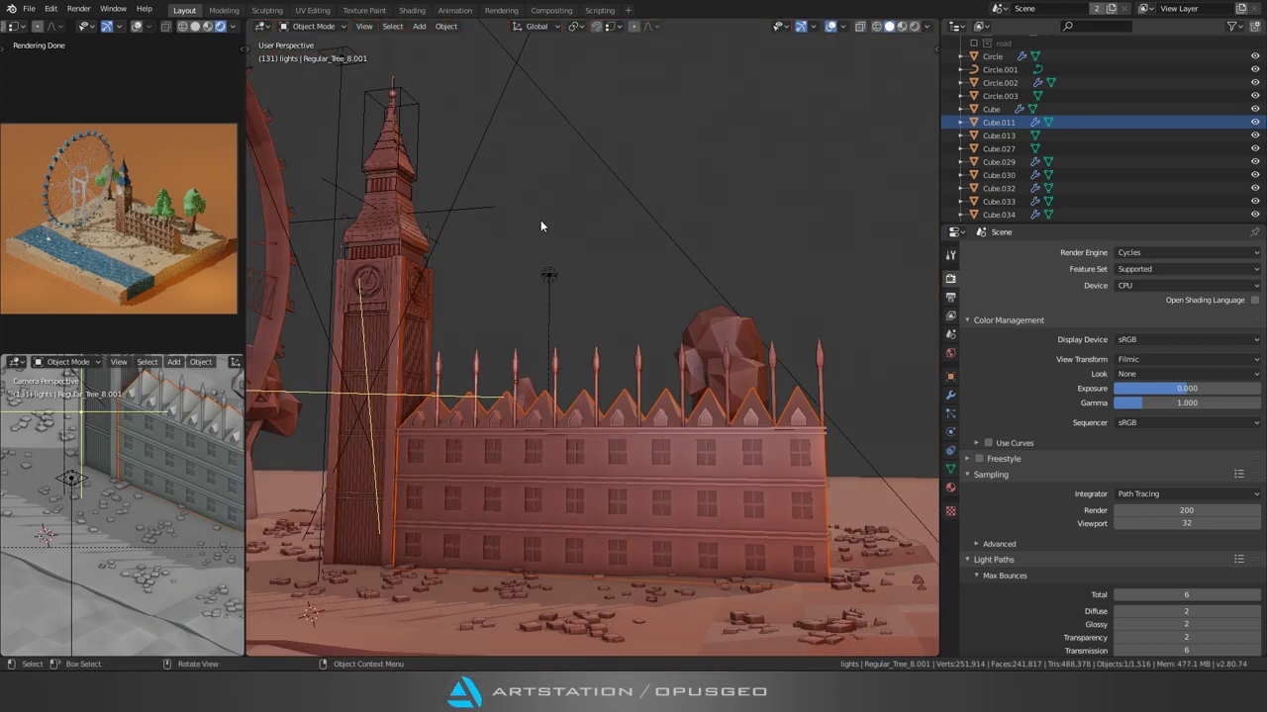
Step: Move the Parliament spires and bands into a new hidden 'rest building' collection
key(m)
click(453, 441)
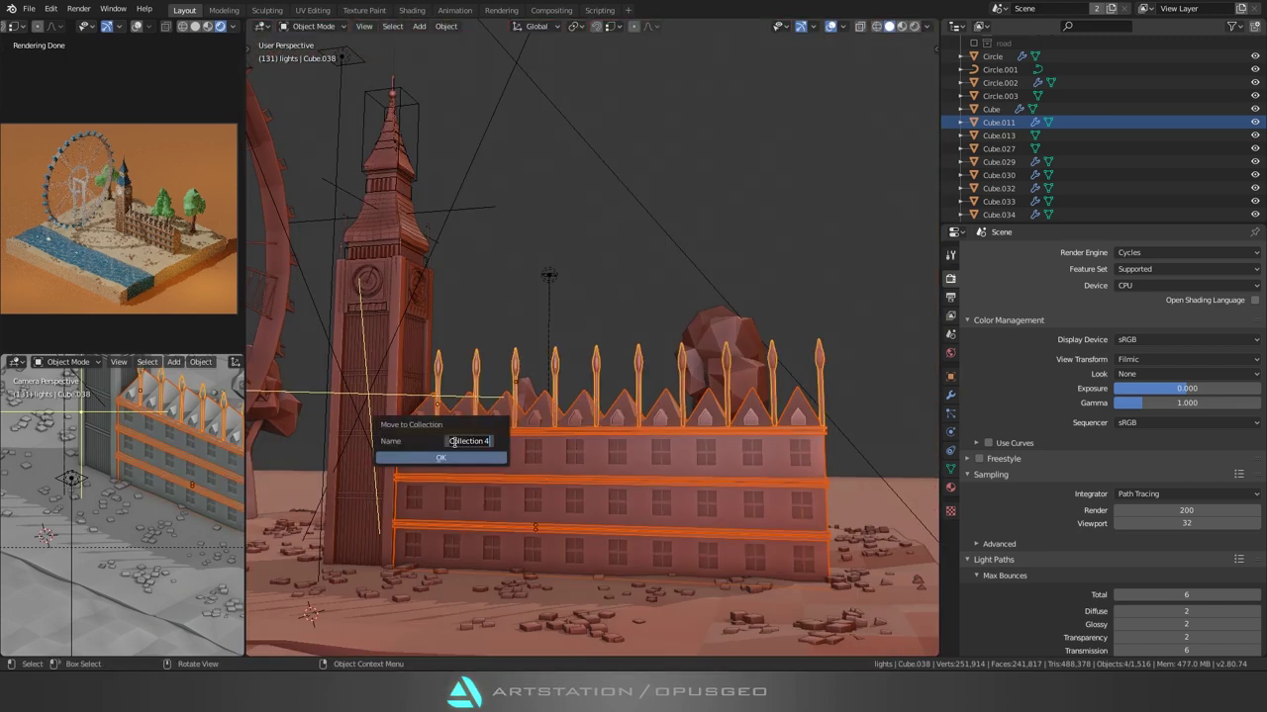
text(rest building)
key(Return)
click(972, 56)
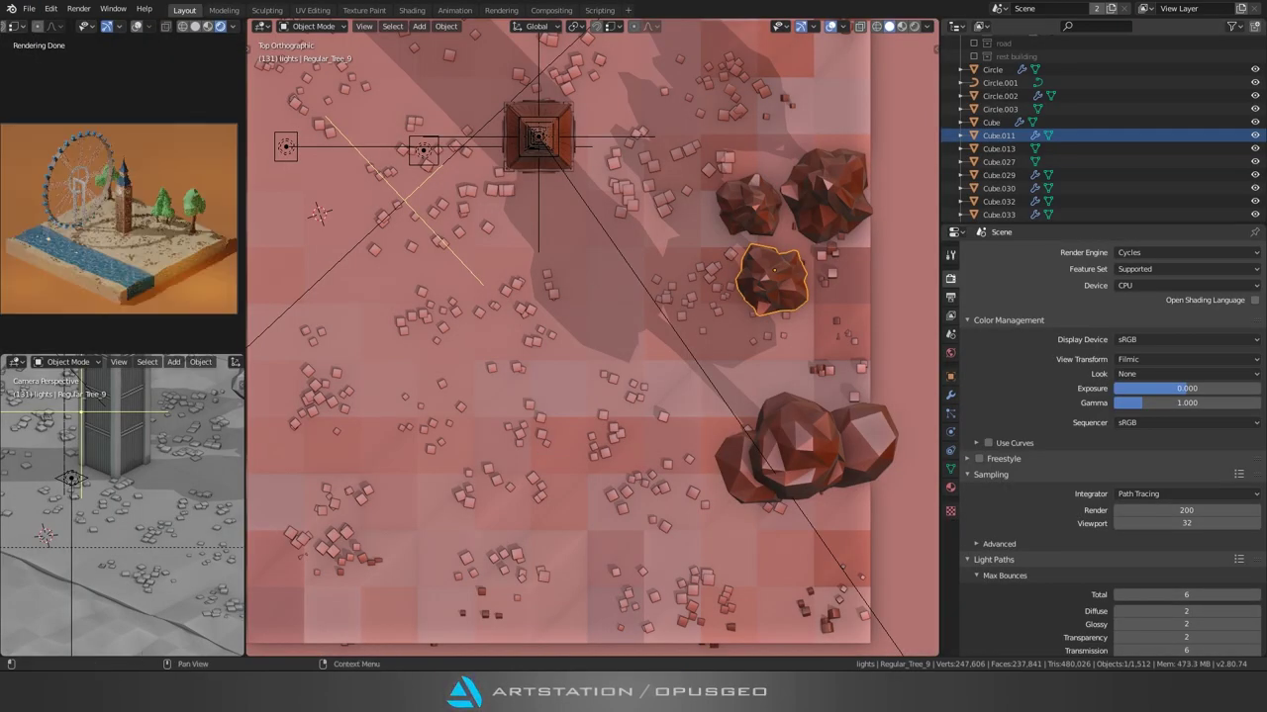
Step: Import another tree model from the Trees folder and start scaling it down
click(28, 8)
double_click(608, 121)
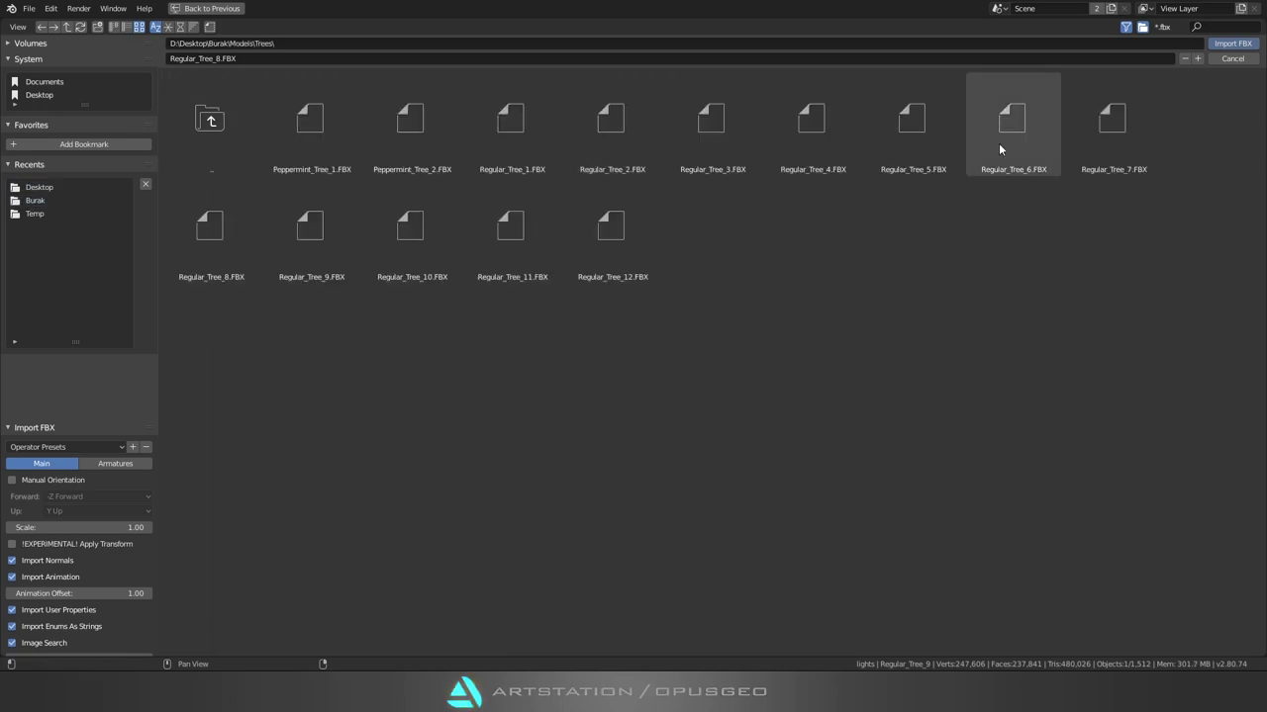
double_click(1009, 124)
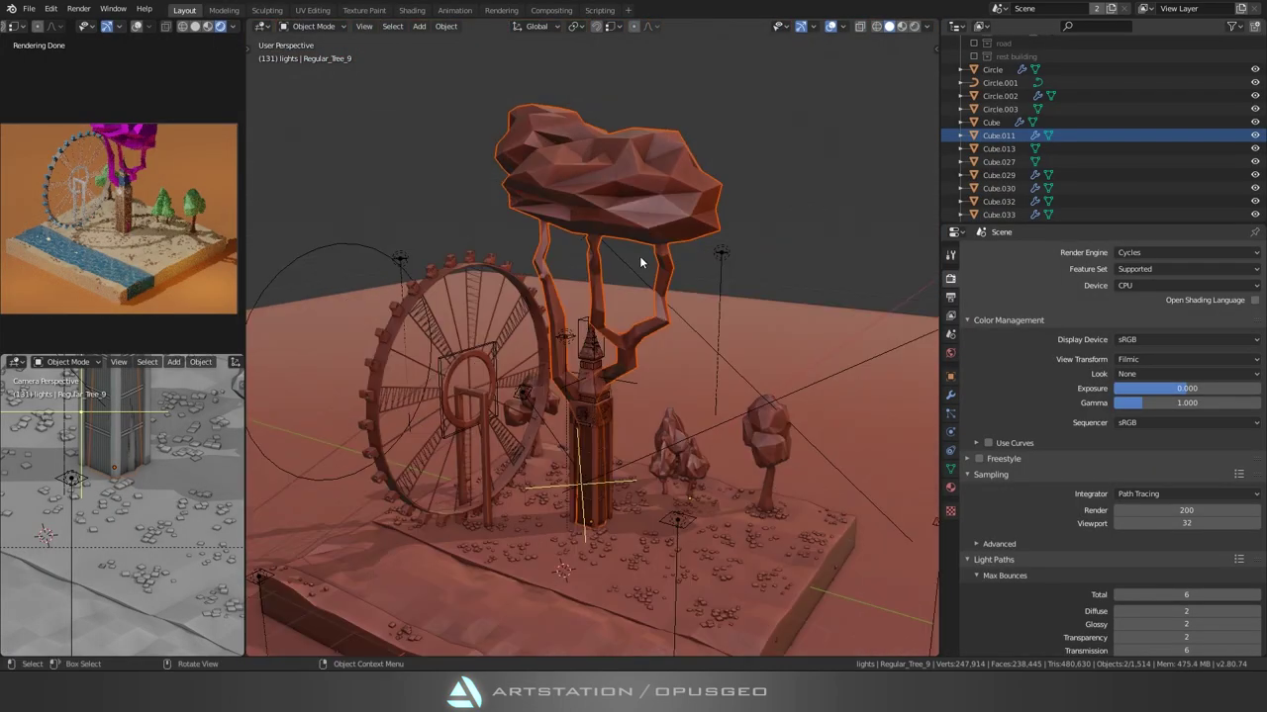
key(s)
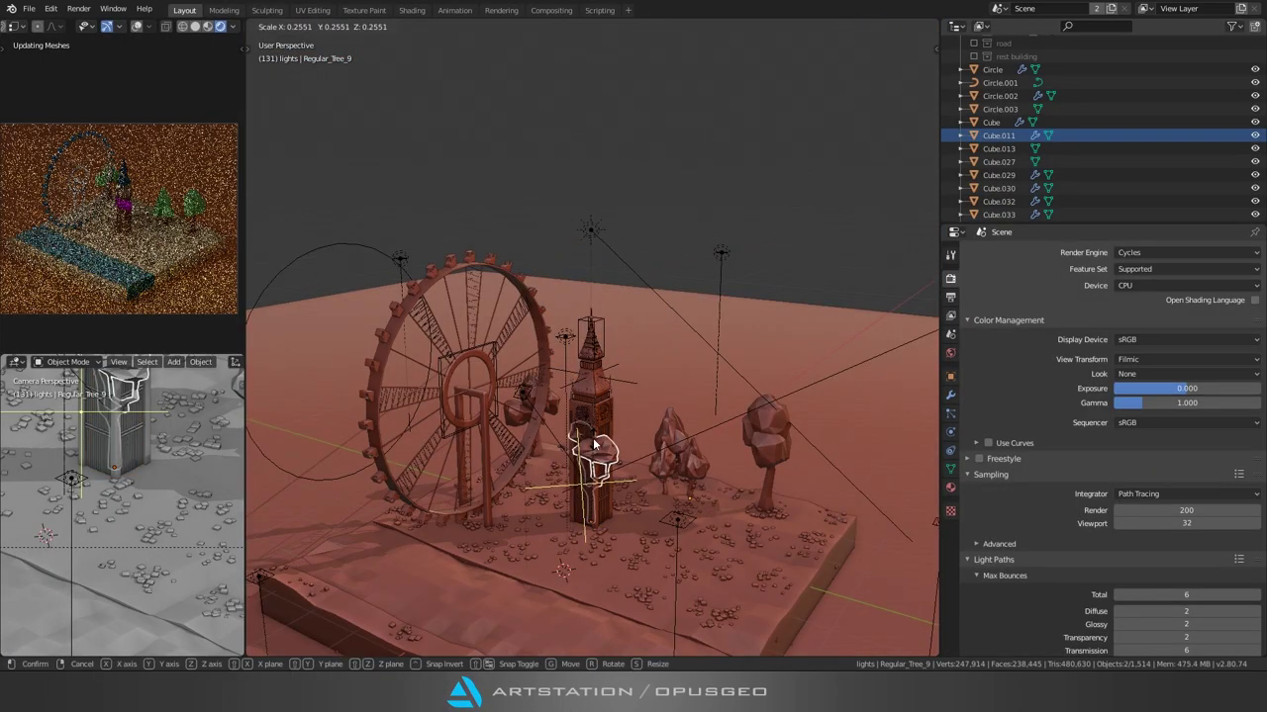
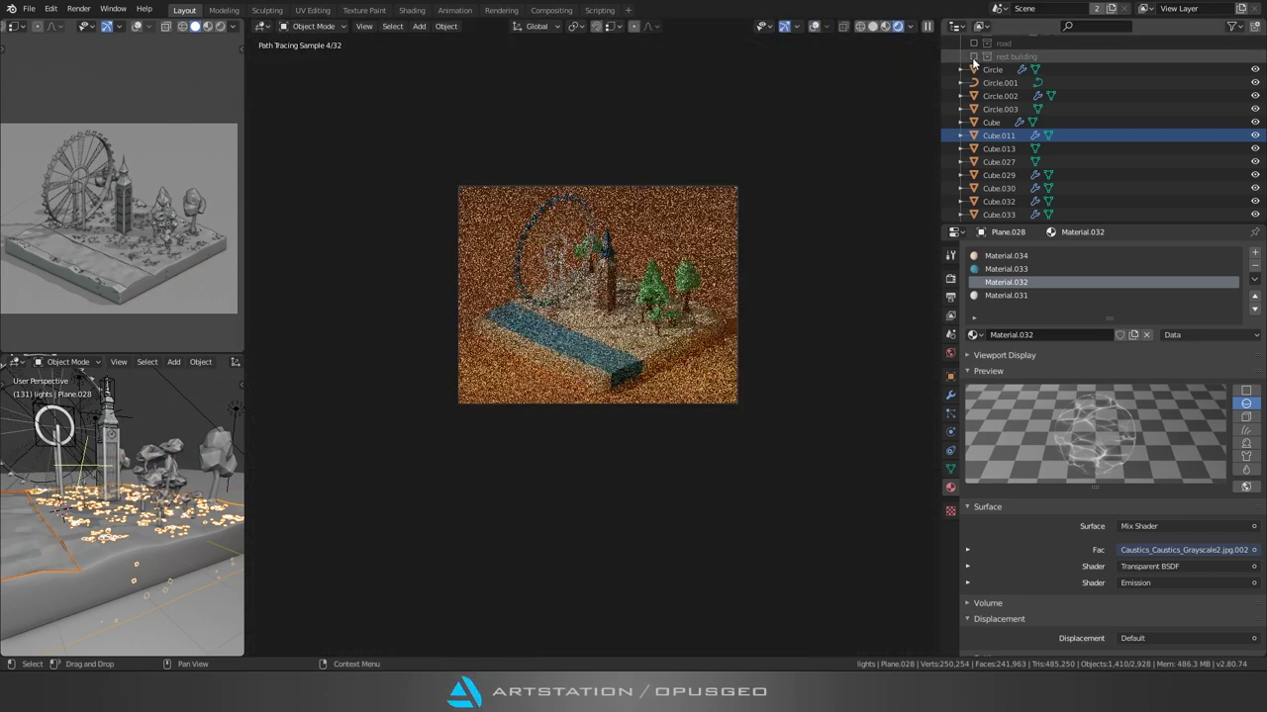
Step: Bring up the Photoshop window showing the London diorama render source.png
scroll(1005, 127, down, 5)
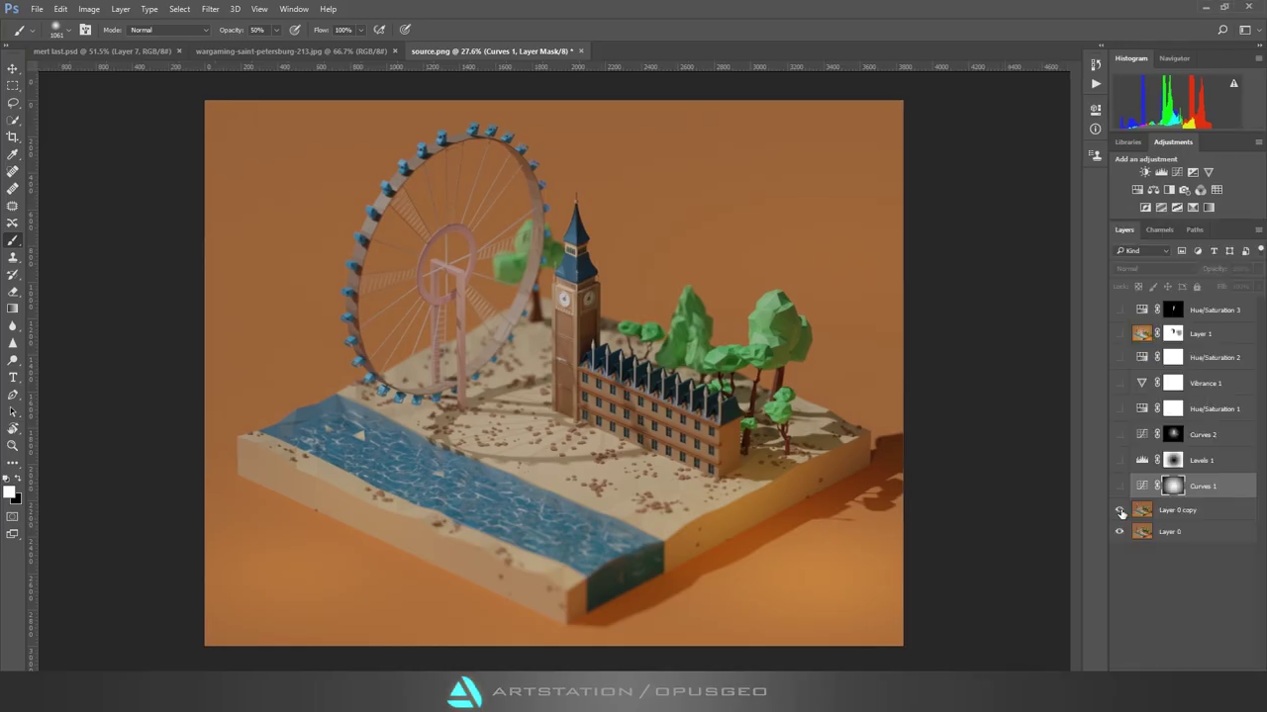
Step: Show all grading adjustment layers and delete Hue/Saturation 2 and Vibrance 1
drag(1120, 506, 1120, 310)
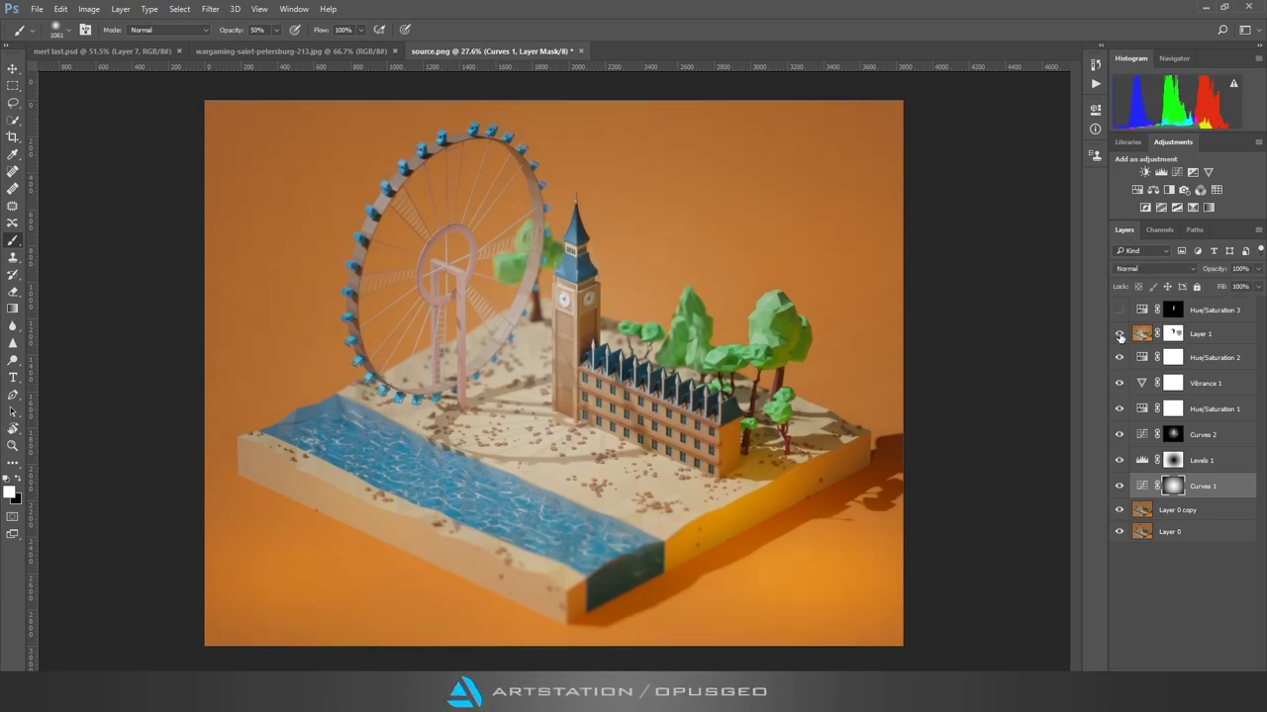
click(1121, 358)
key(Delete)
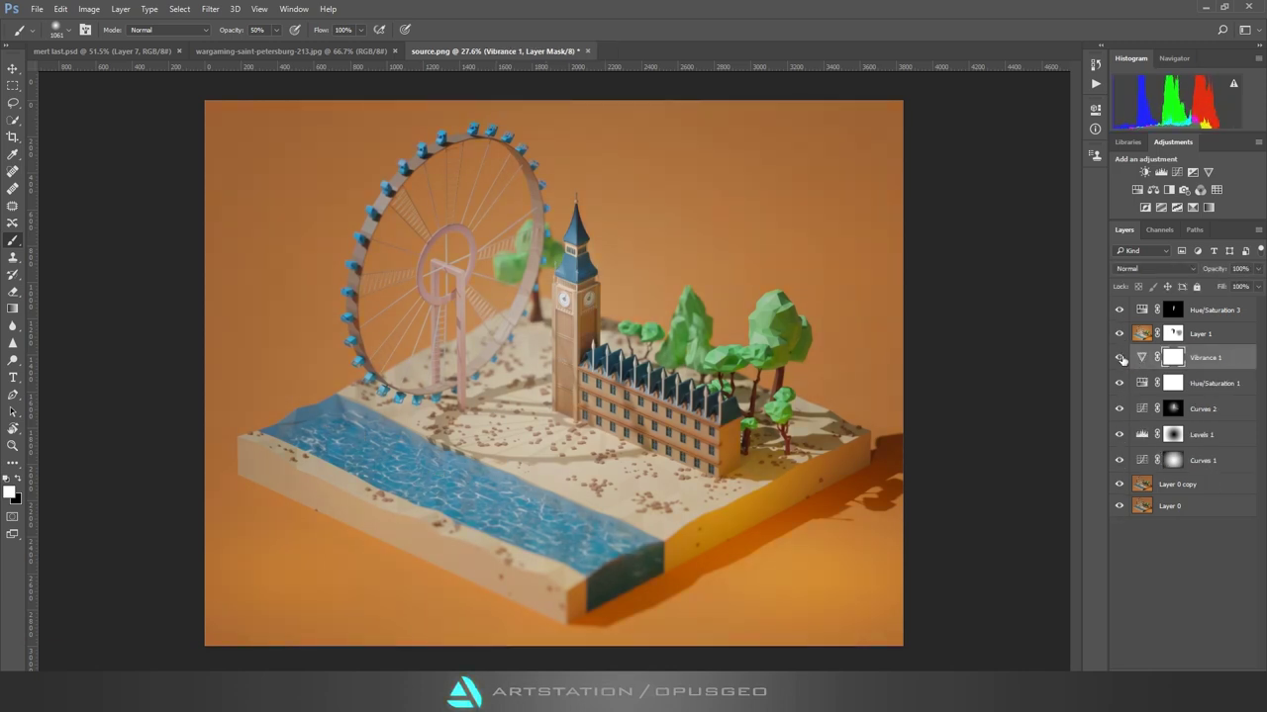
key(Delete)
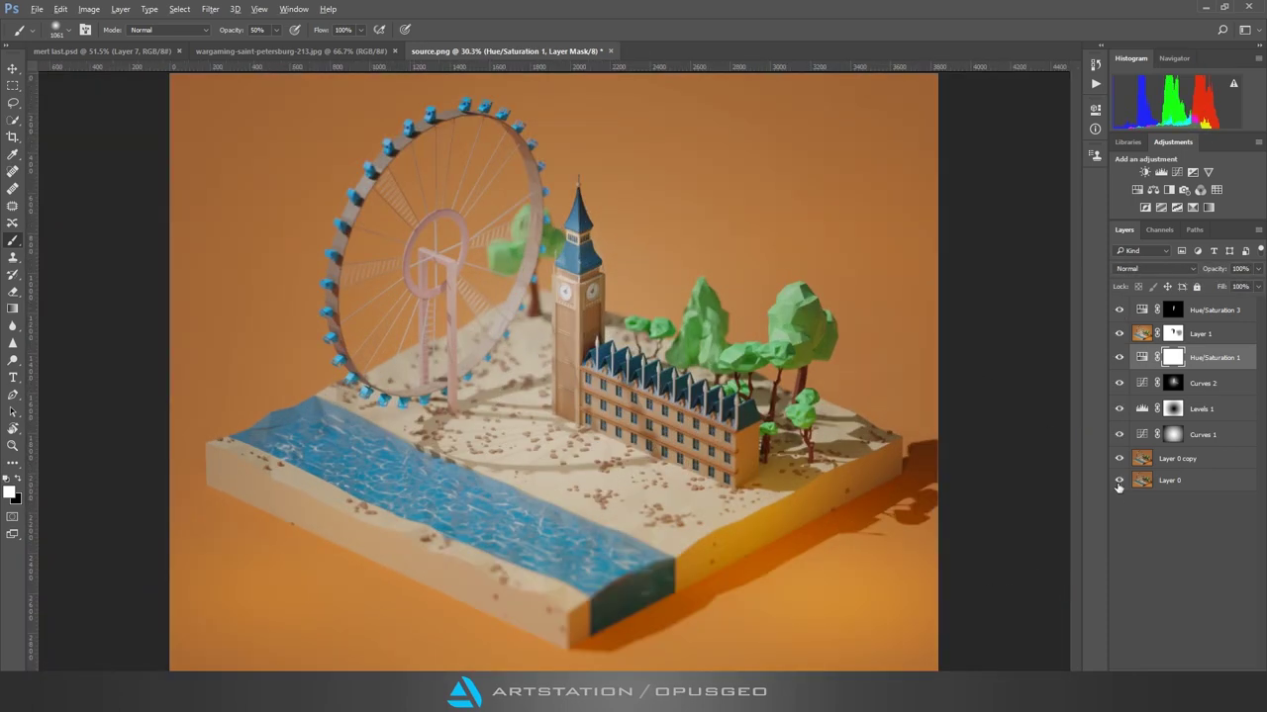
Step: Add Hue/Saturation 4 with an inverted mask painted along the diorama's bottom-right edge
click(1214, 309)
click(1153, 189)
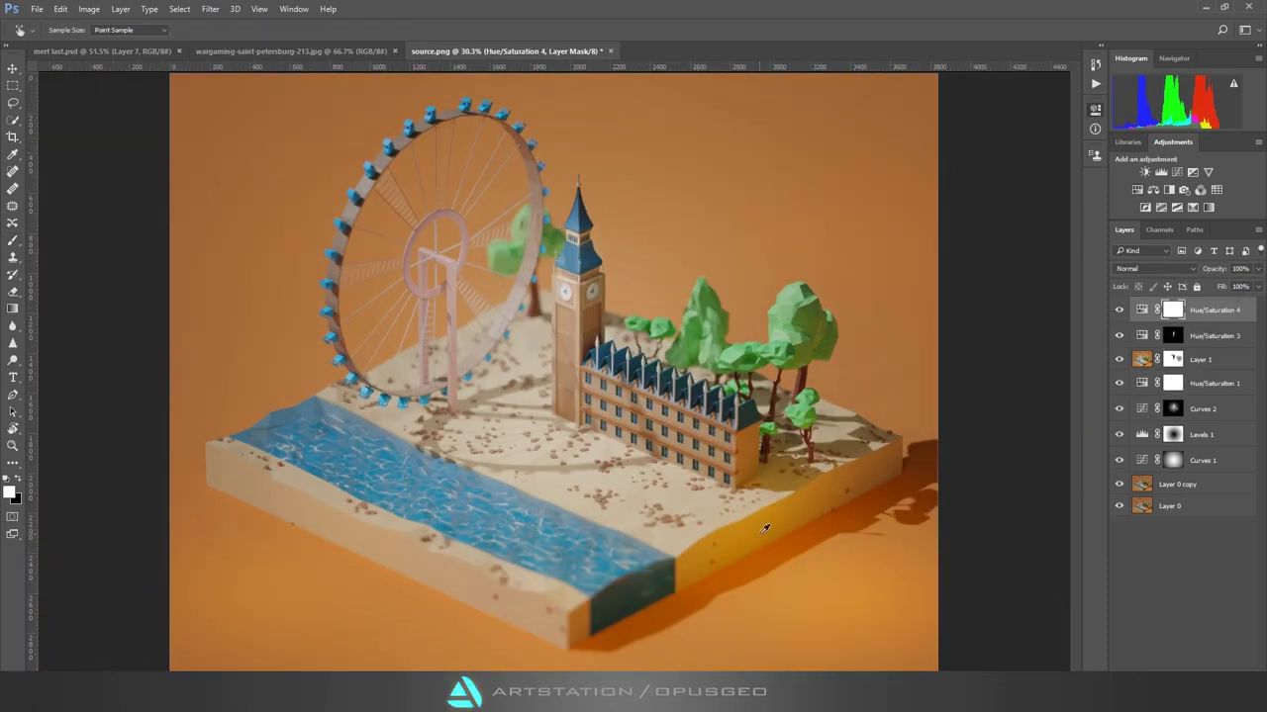
key(ctrl+i)
key(b)
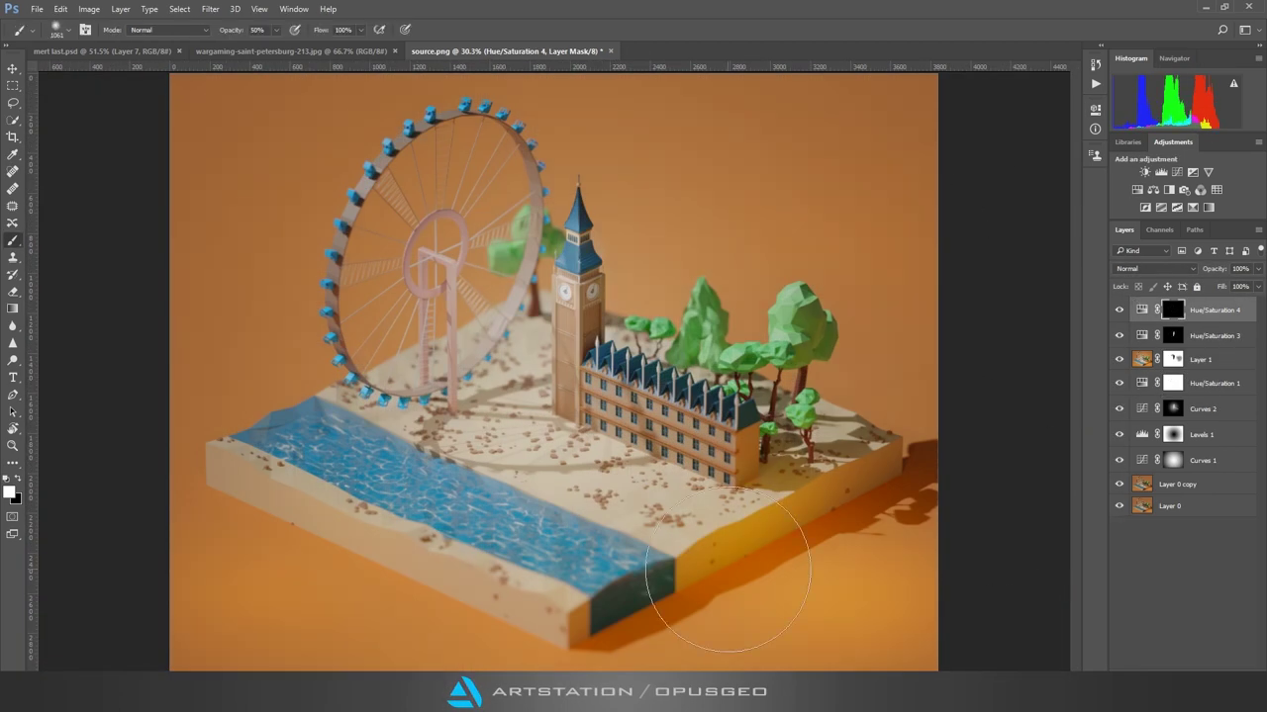
drag(744, 556, 833, 509)
alt+scroll(597, 650, down, 1)
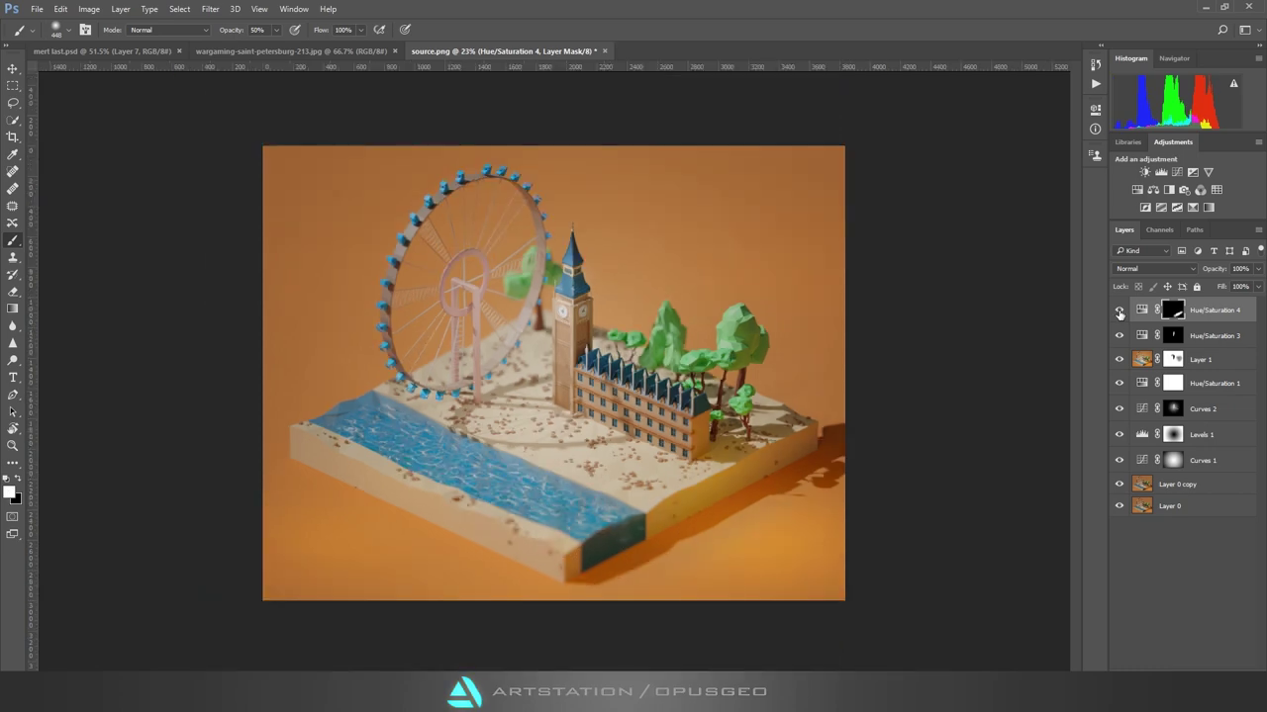
Step: In full-screen view, paint the Hue/Saturation 4 mask over the sandy side wall, then fit the image
alt+scroll(537, 424, up, 2)
key(f)
key(f)
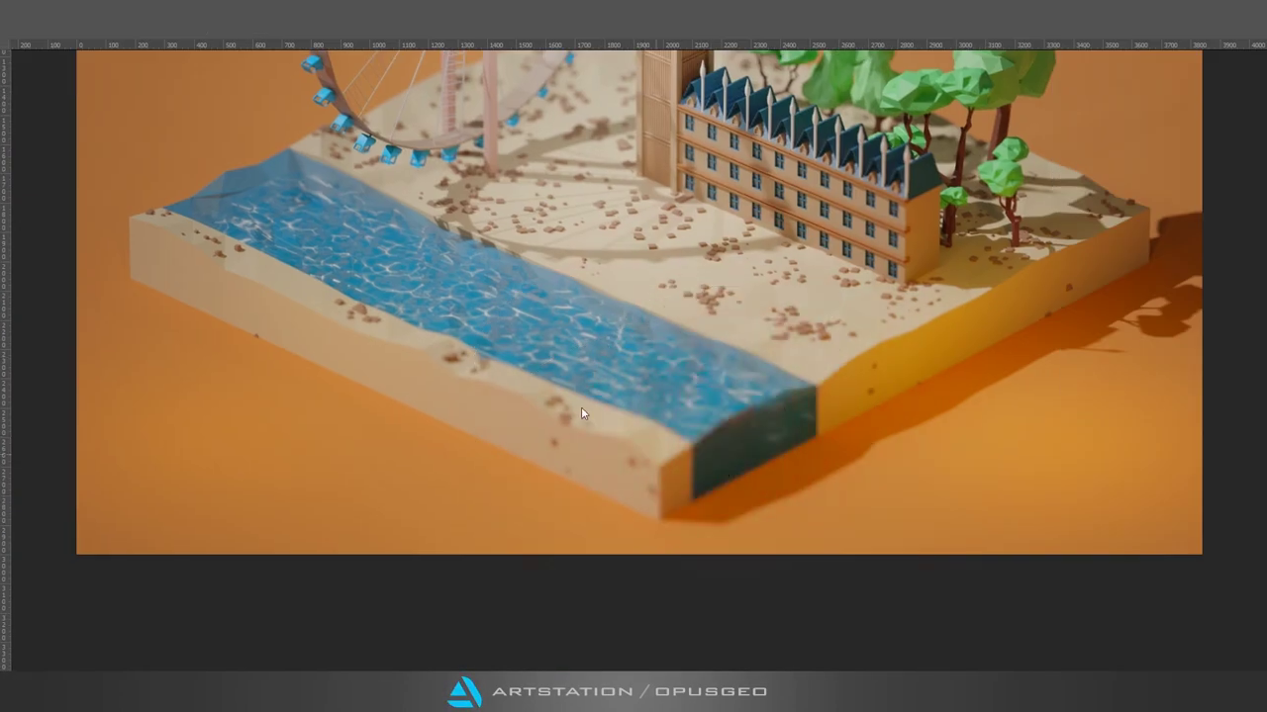
alt+scroll(581, 407, up, 1)
drag(558, 475, 604, 420)
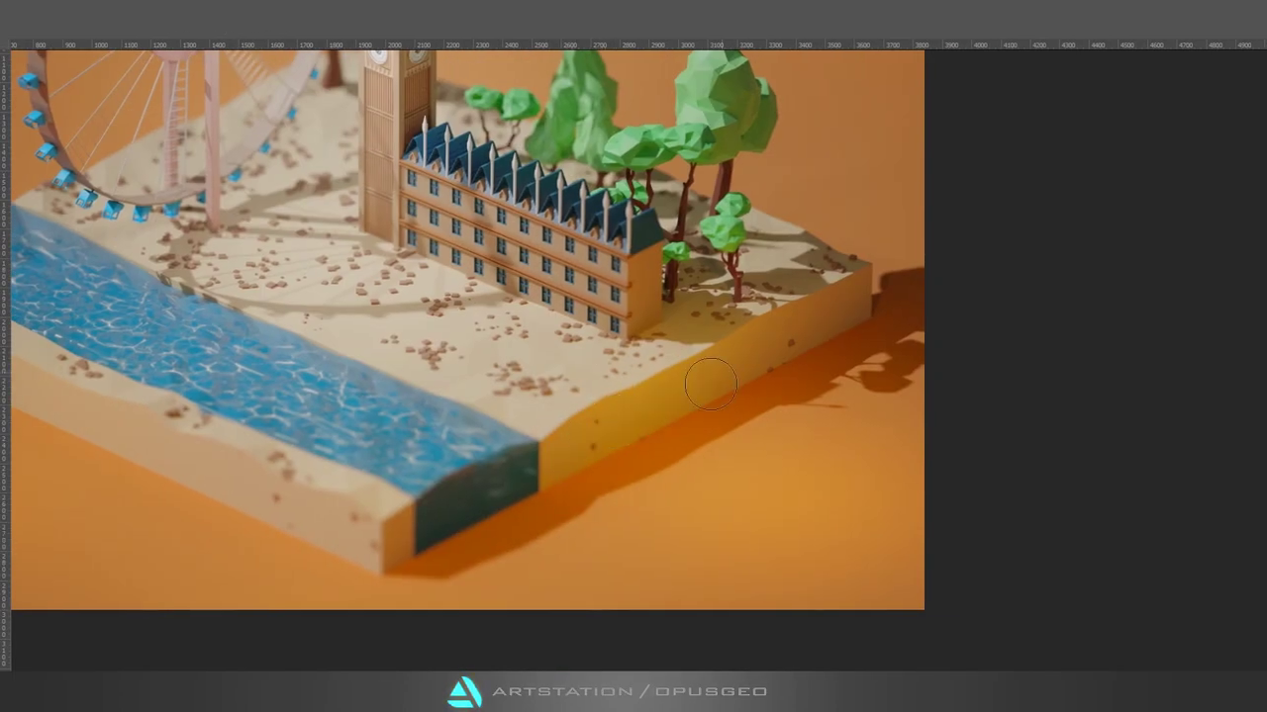
key(ctrl+0)
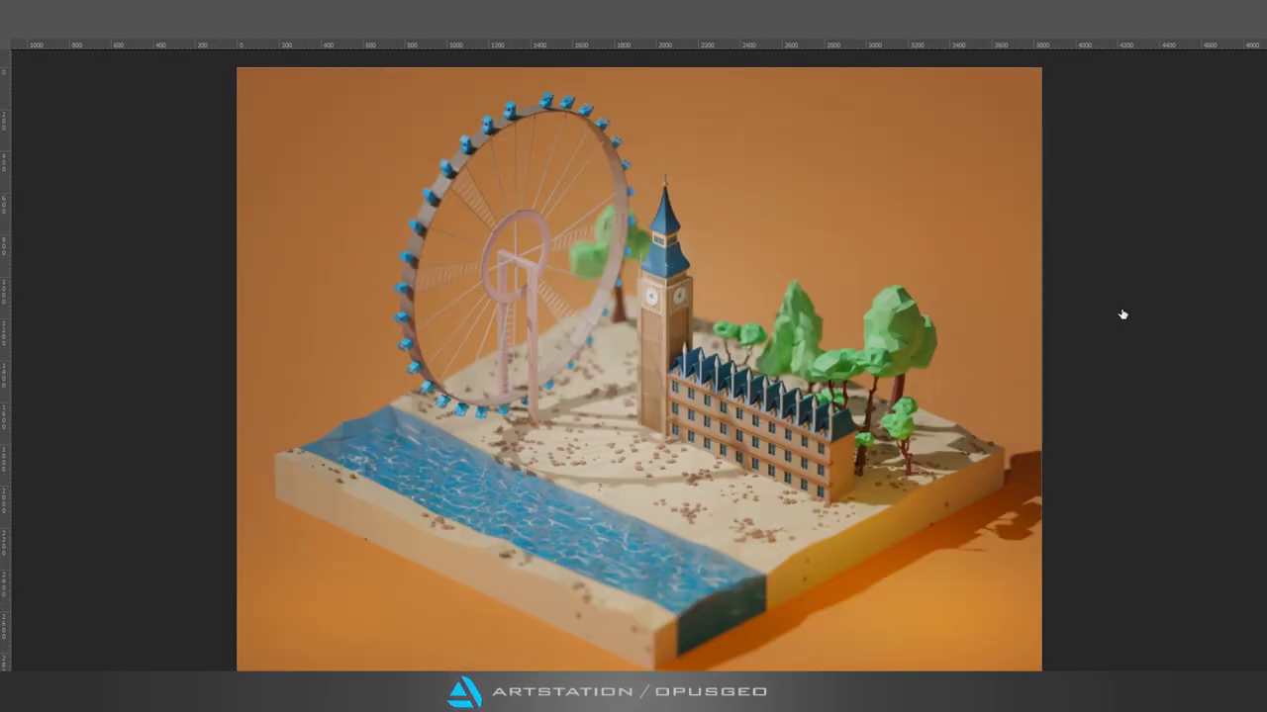
key(ctrl+minus)
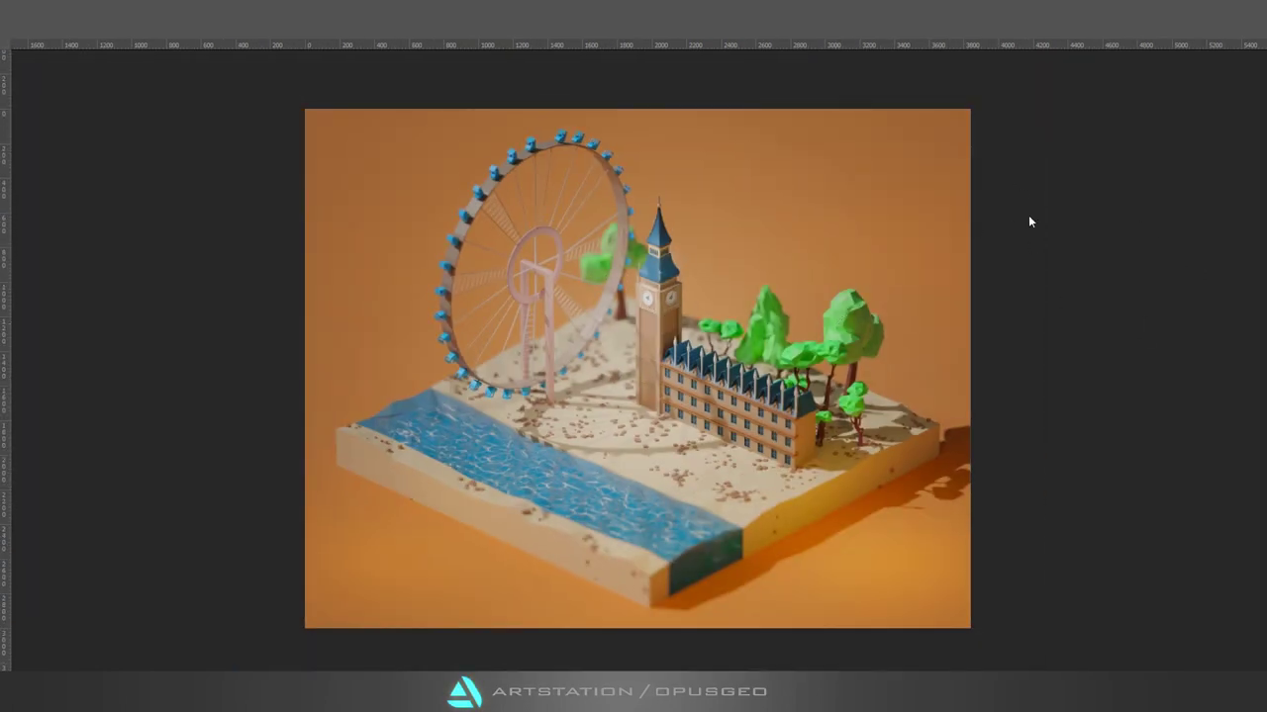
key(ctrl+0)
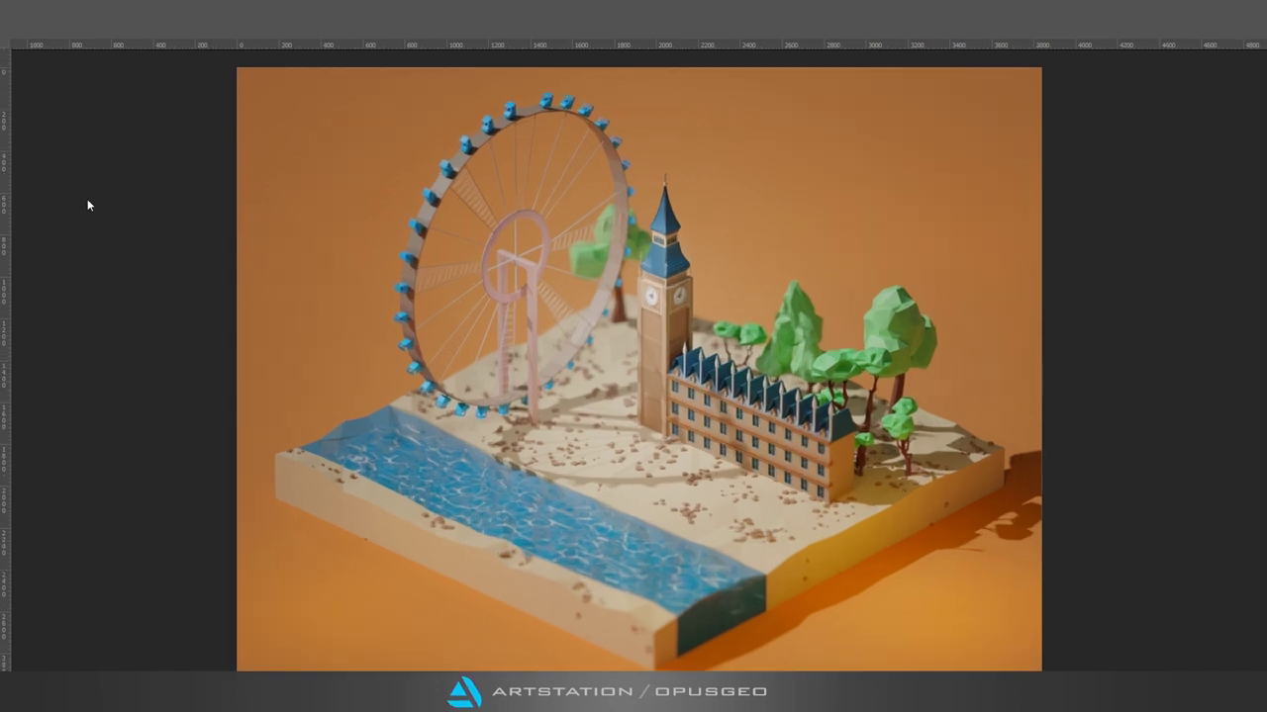